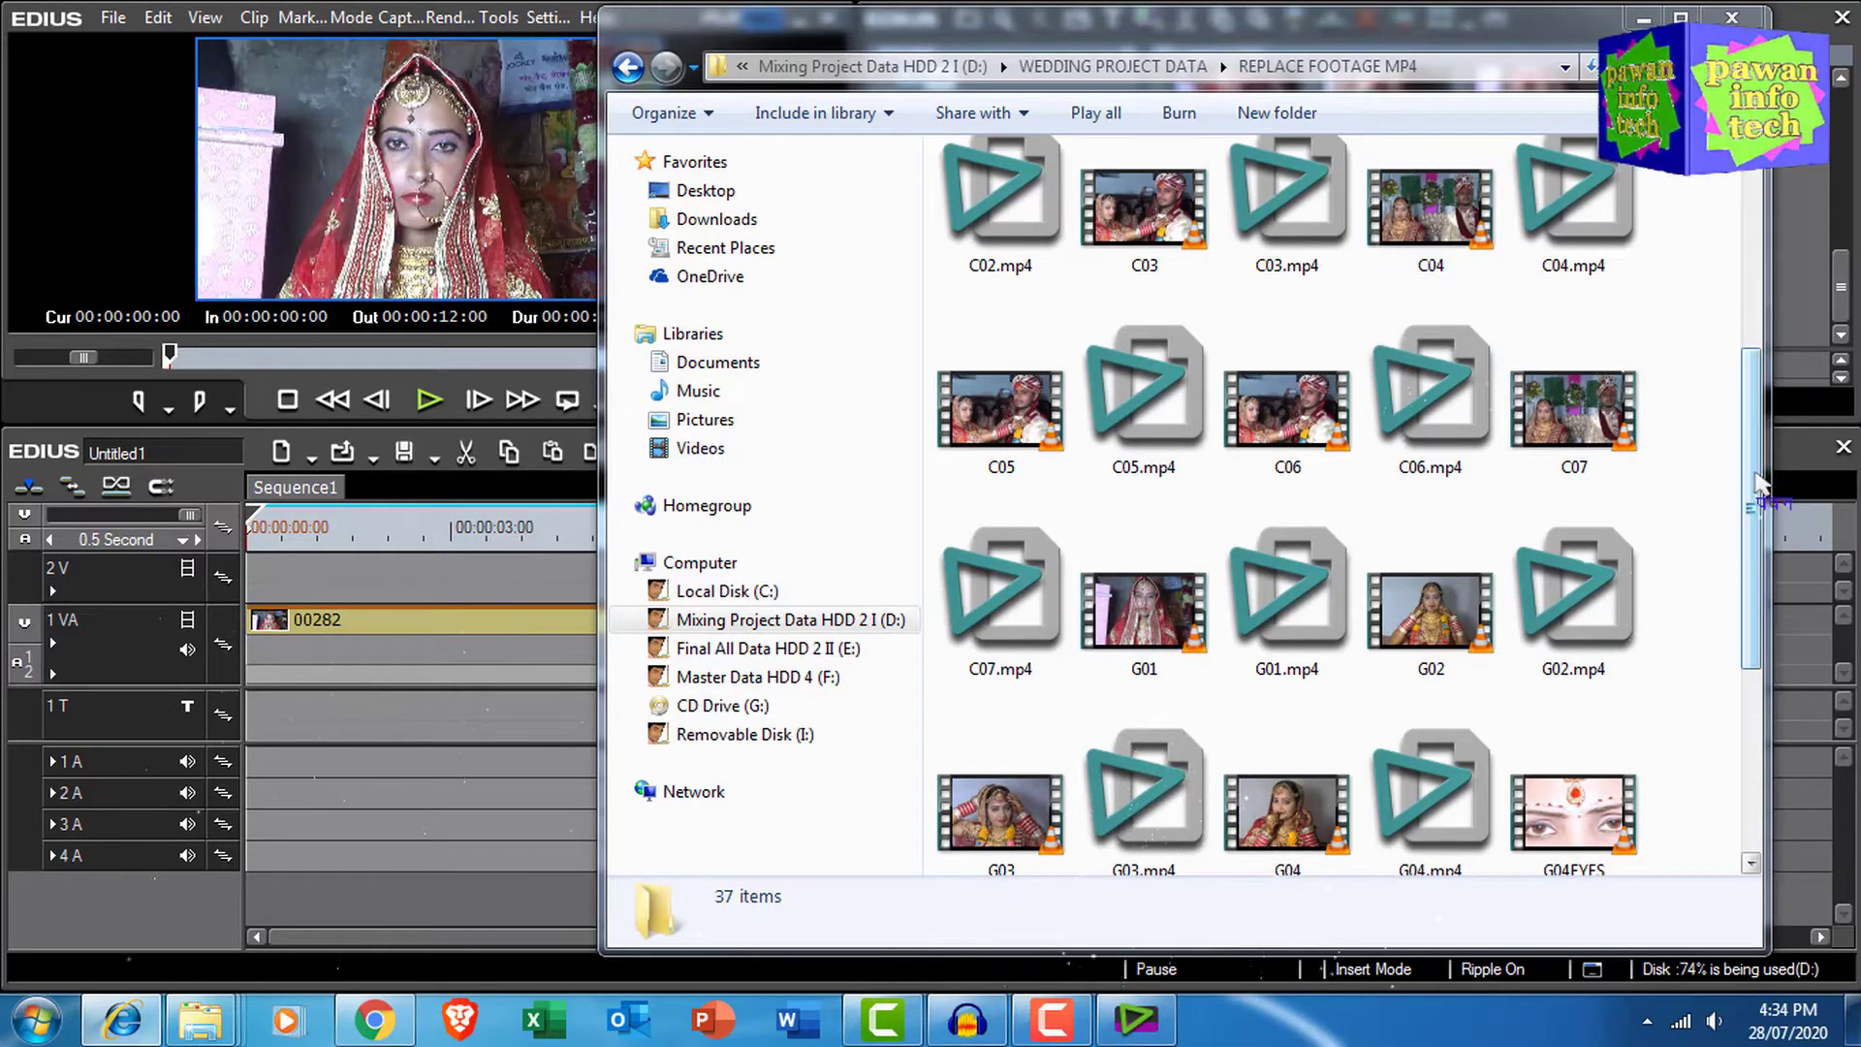
Look through the clips in the REPLACE FOOTAGE MP4 folder and refresh it
{"action": "left_click_drag", "start_coordinate": [1759, 480], "coordinate": [1771, 697]}
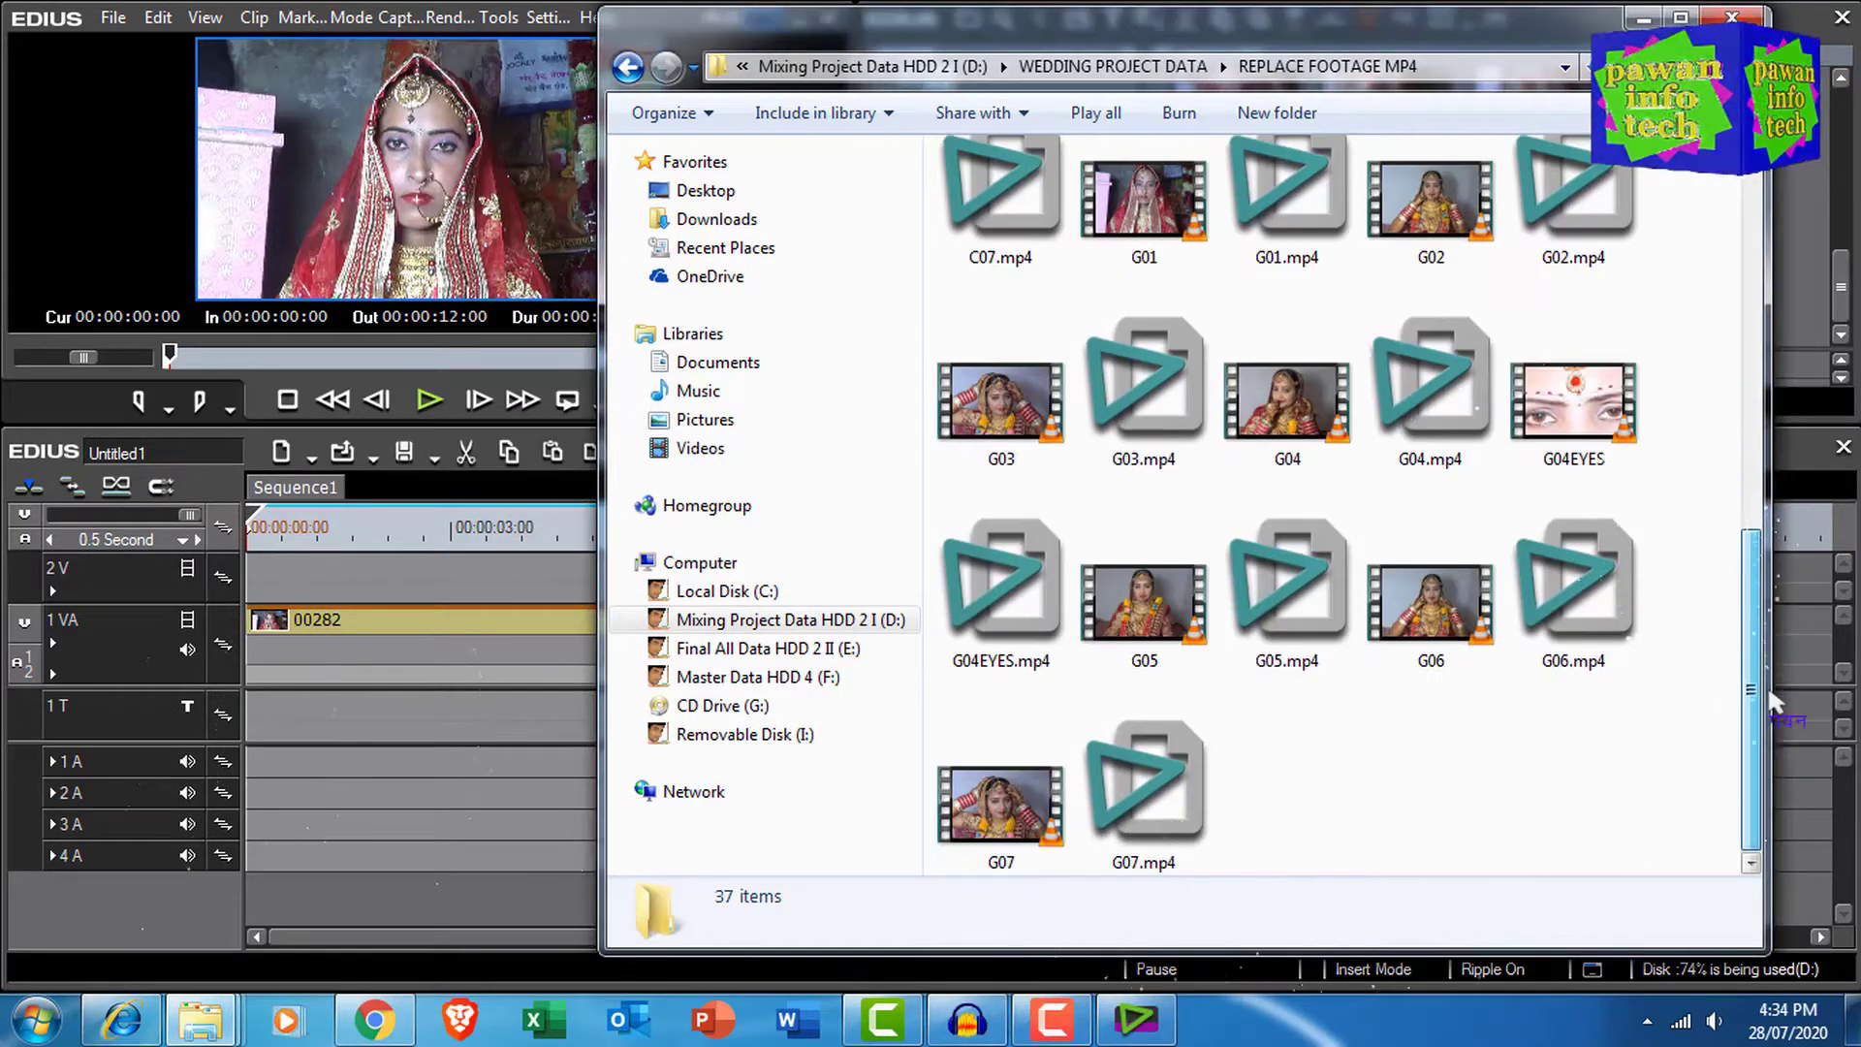
{"action": "right_click", "coordinate": [1409, 748]}
{"action": "left_click", "coordinate": [1479, 460]}
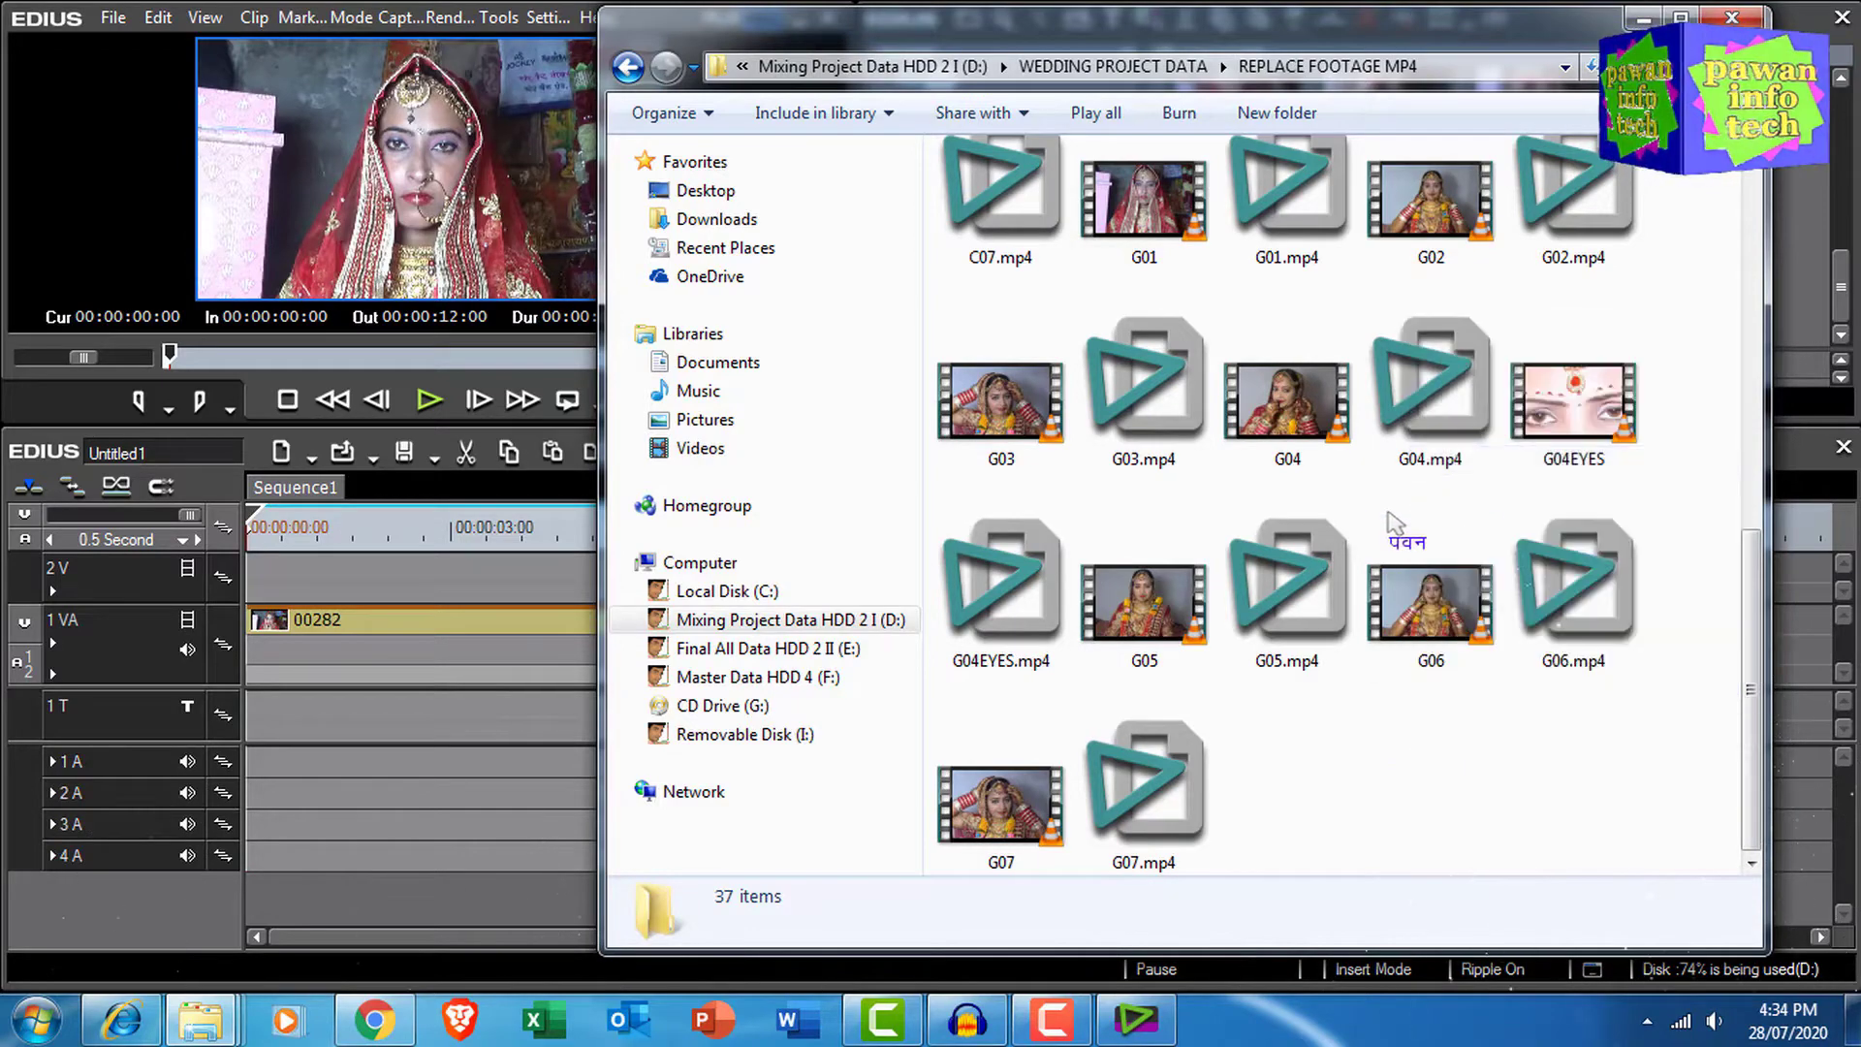
Open the HD Renamer folder from drive D: in a second, narrower Explorer window beside the footage folder
{"action": "left_click", "coordinate": [10, 1034]}
{"action": "left_click", "coordinate": [388, 665]}
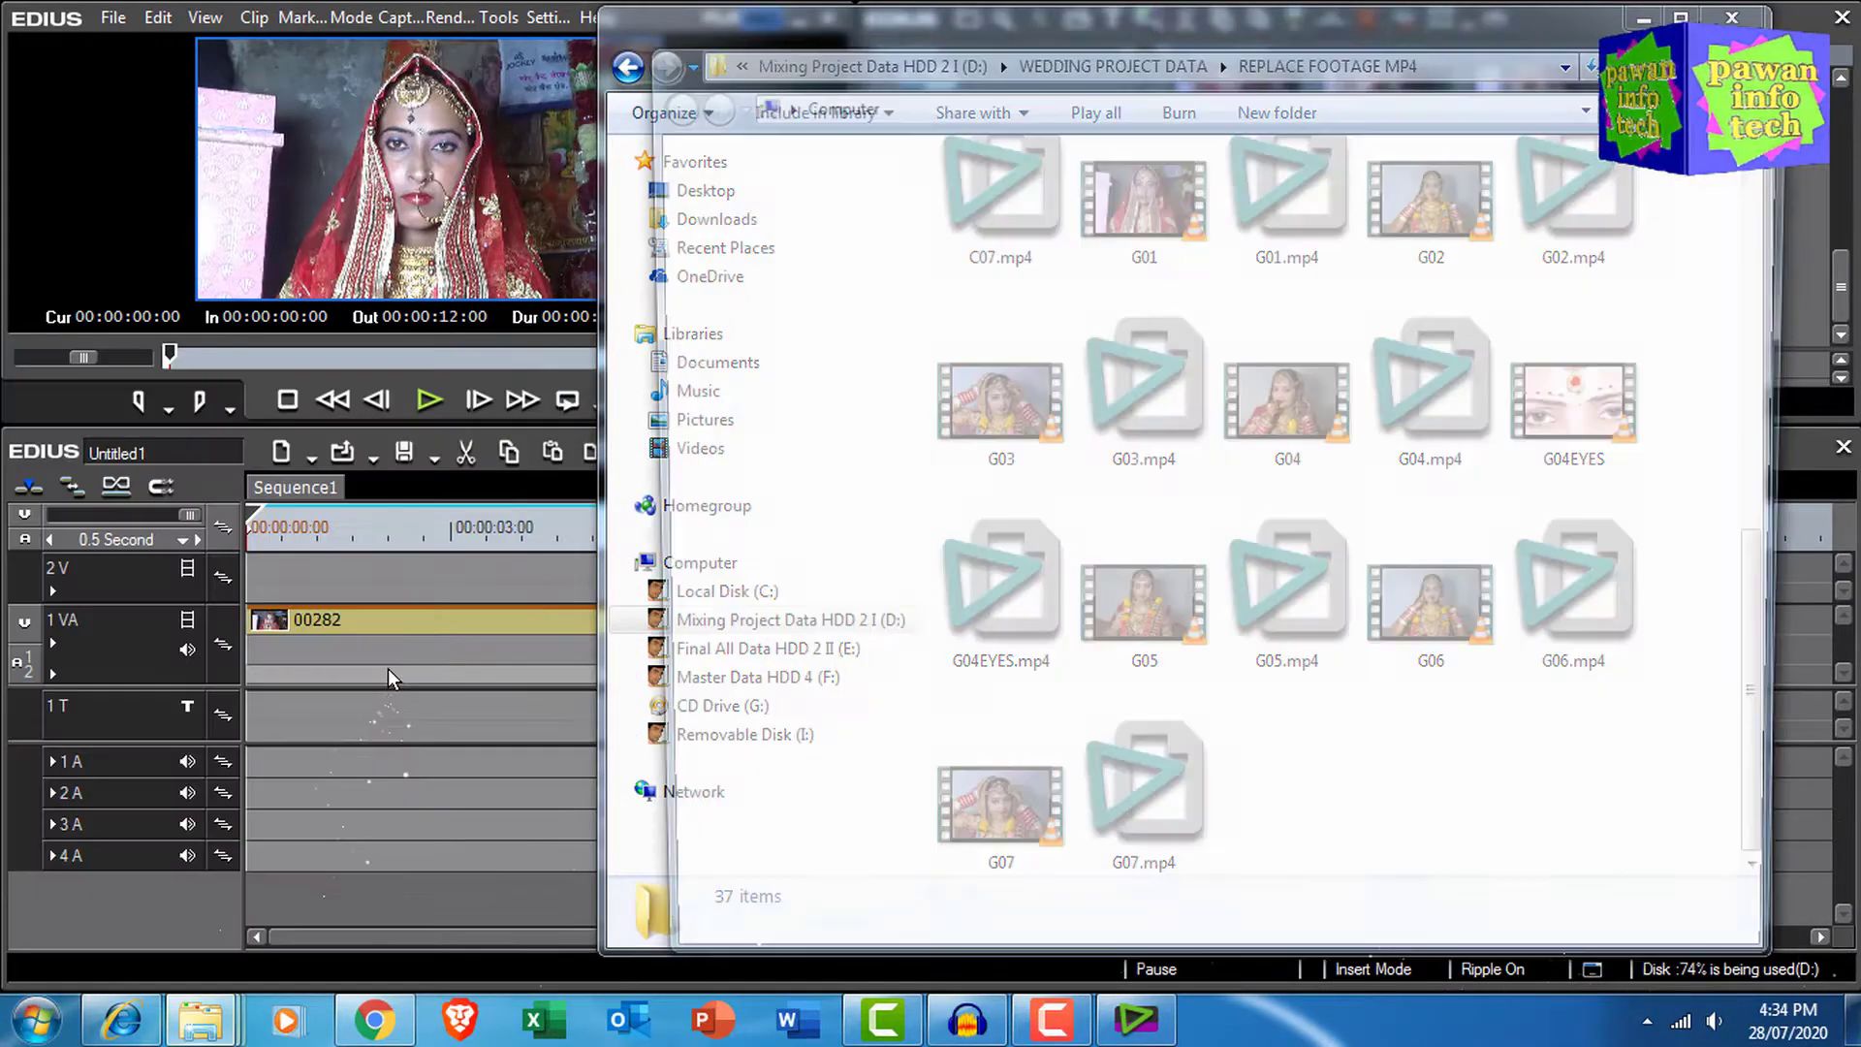
{"action": "left_click_drag", "start_coordinate": [1284, 82], "coordinate": [693, 51]}
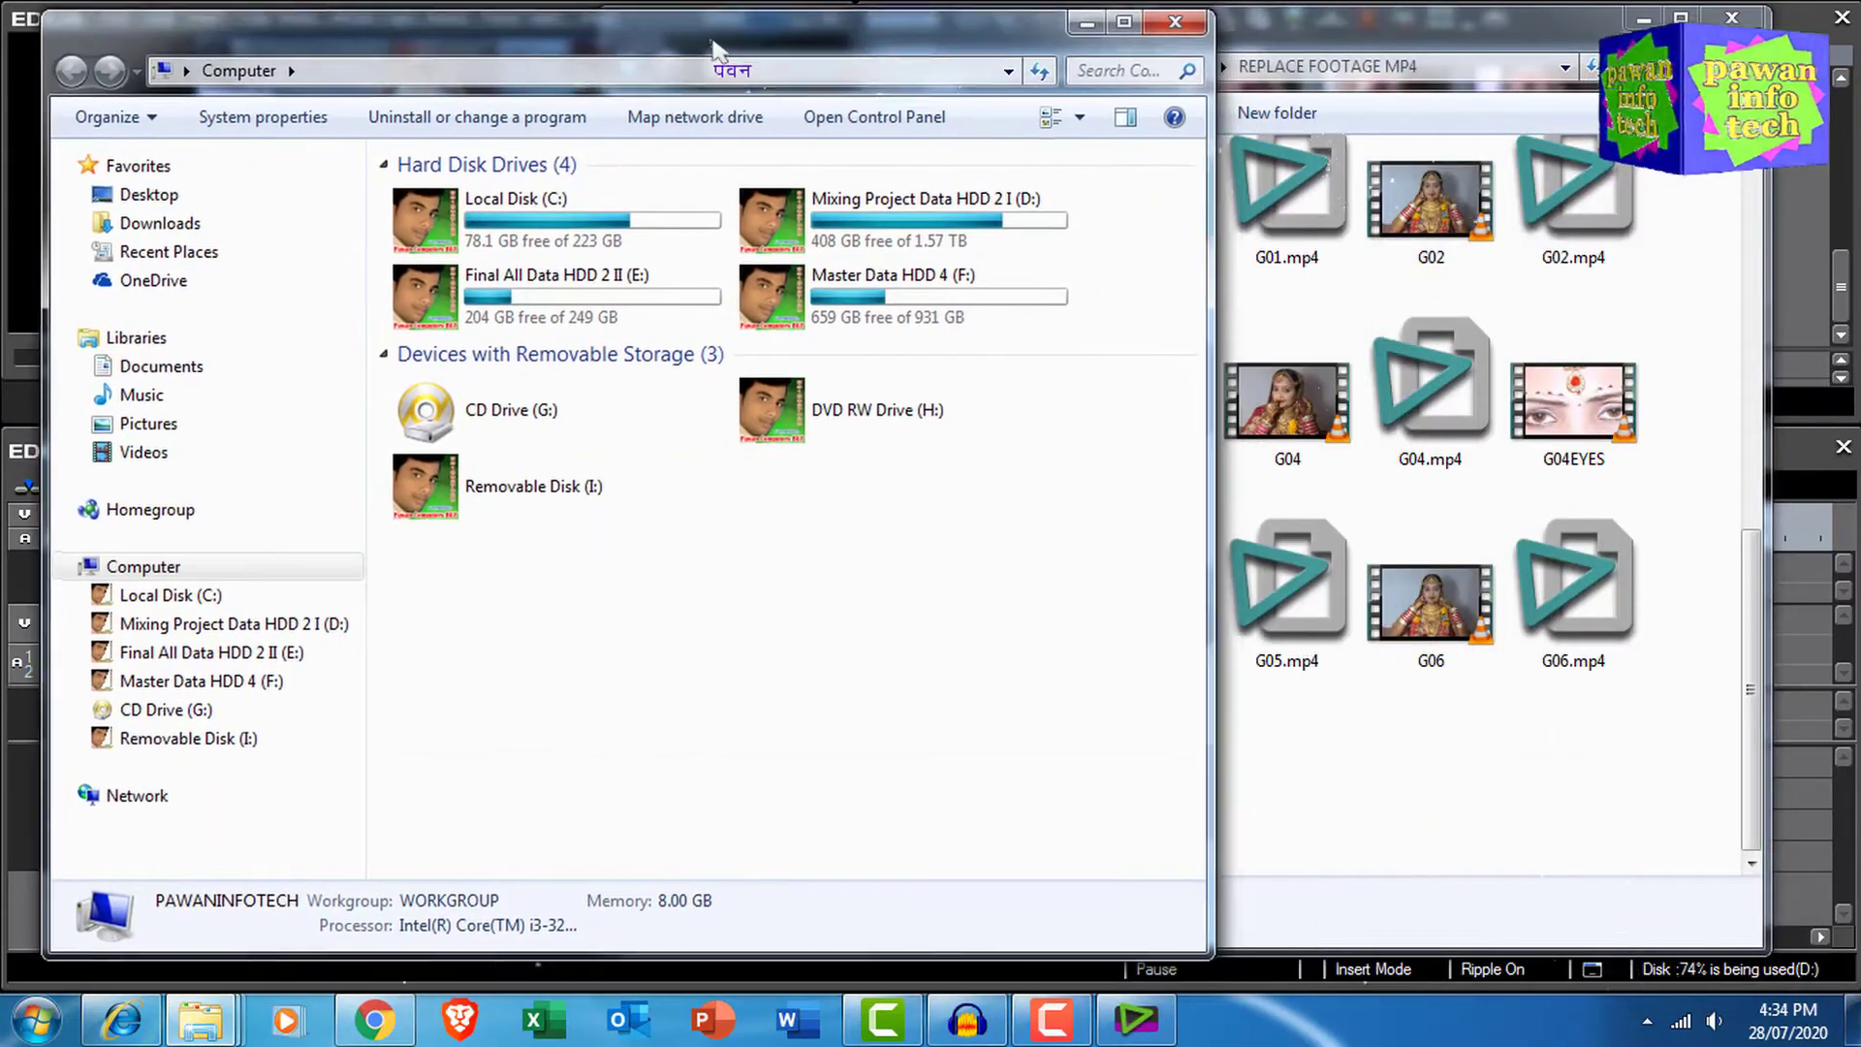
{"action": "double_click", "coordinate": [931, 223]}
{"action": "left_click_drag", "start_coordinate": [1215, 201], "coordinate": [827, 203]}
{"action": "double_click", "coordinate": [454, 556]}
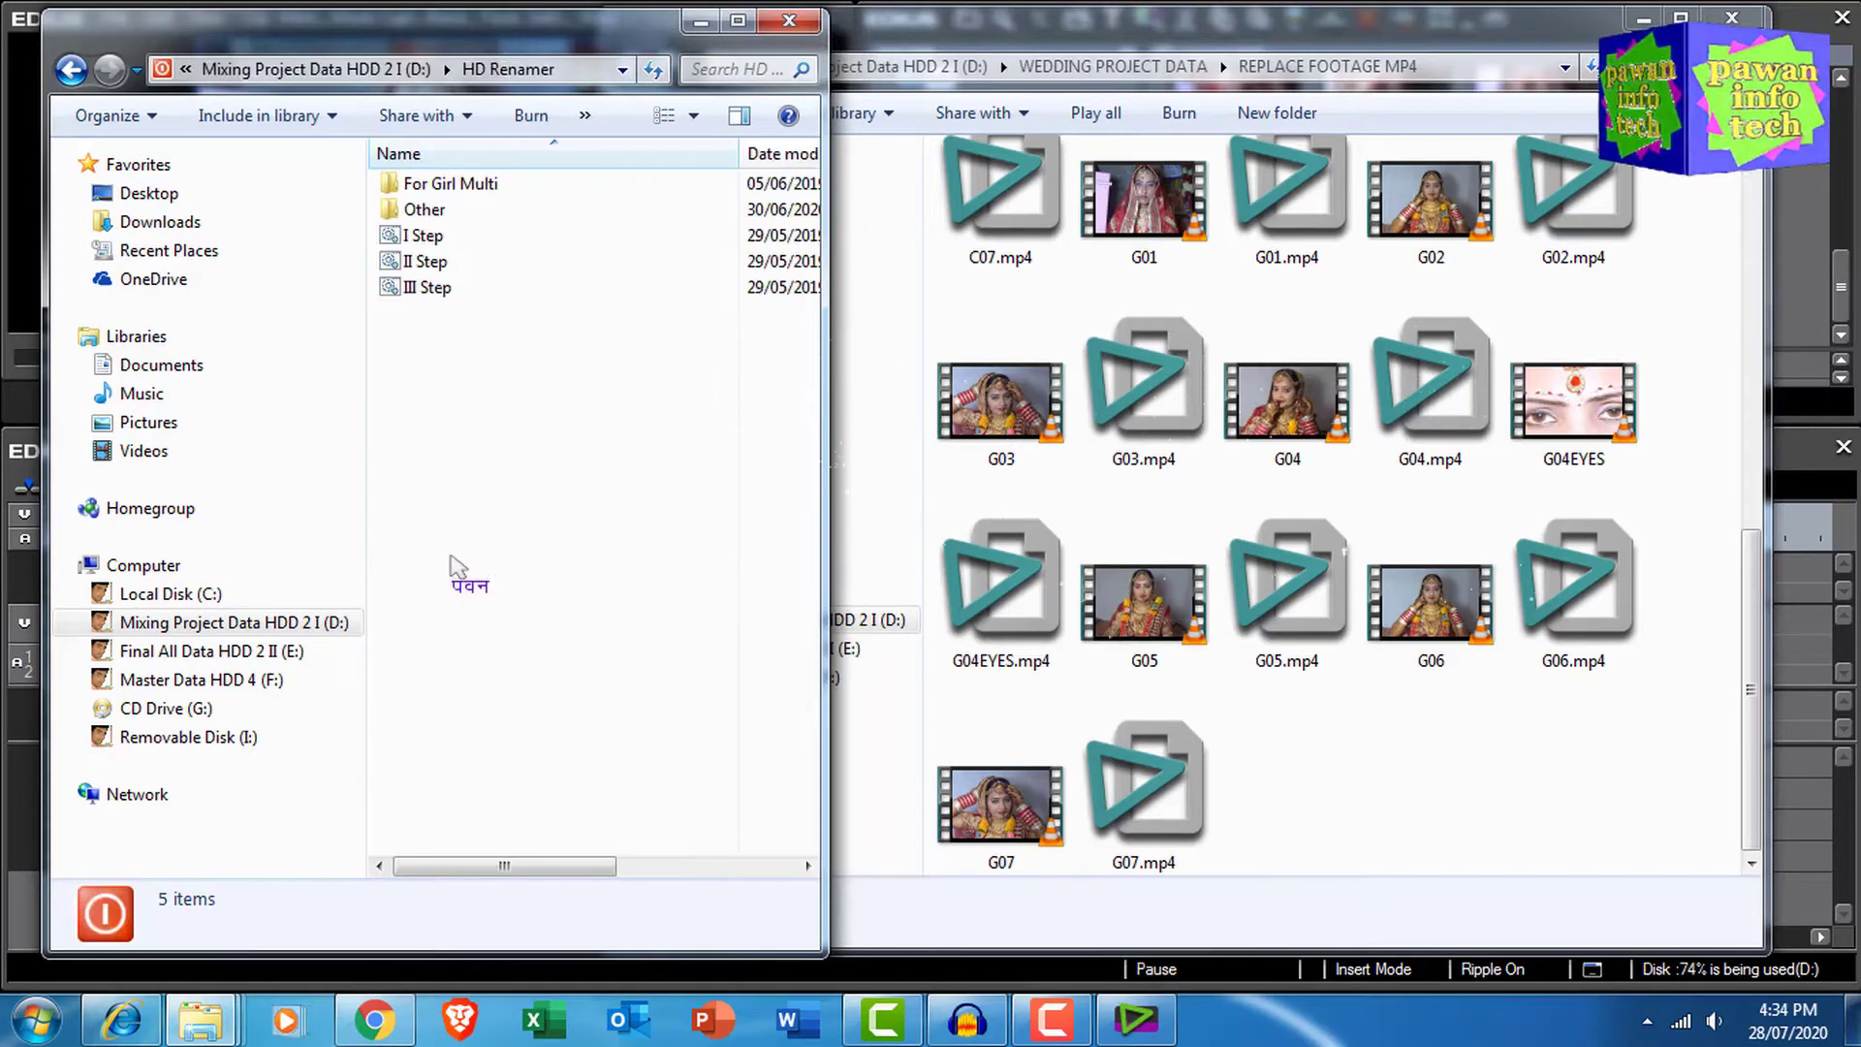
{"action": "left_click", "coordinate": [73, 70]}
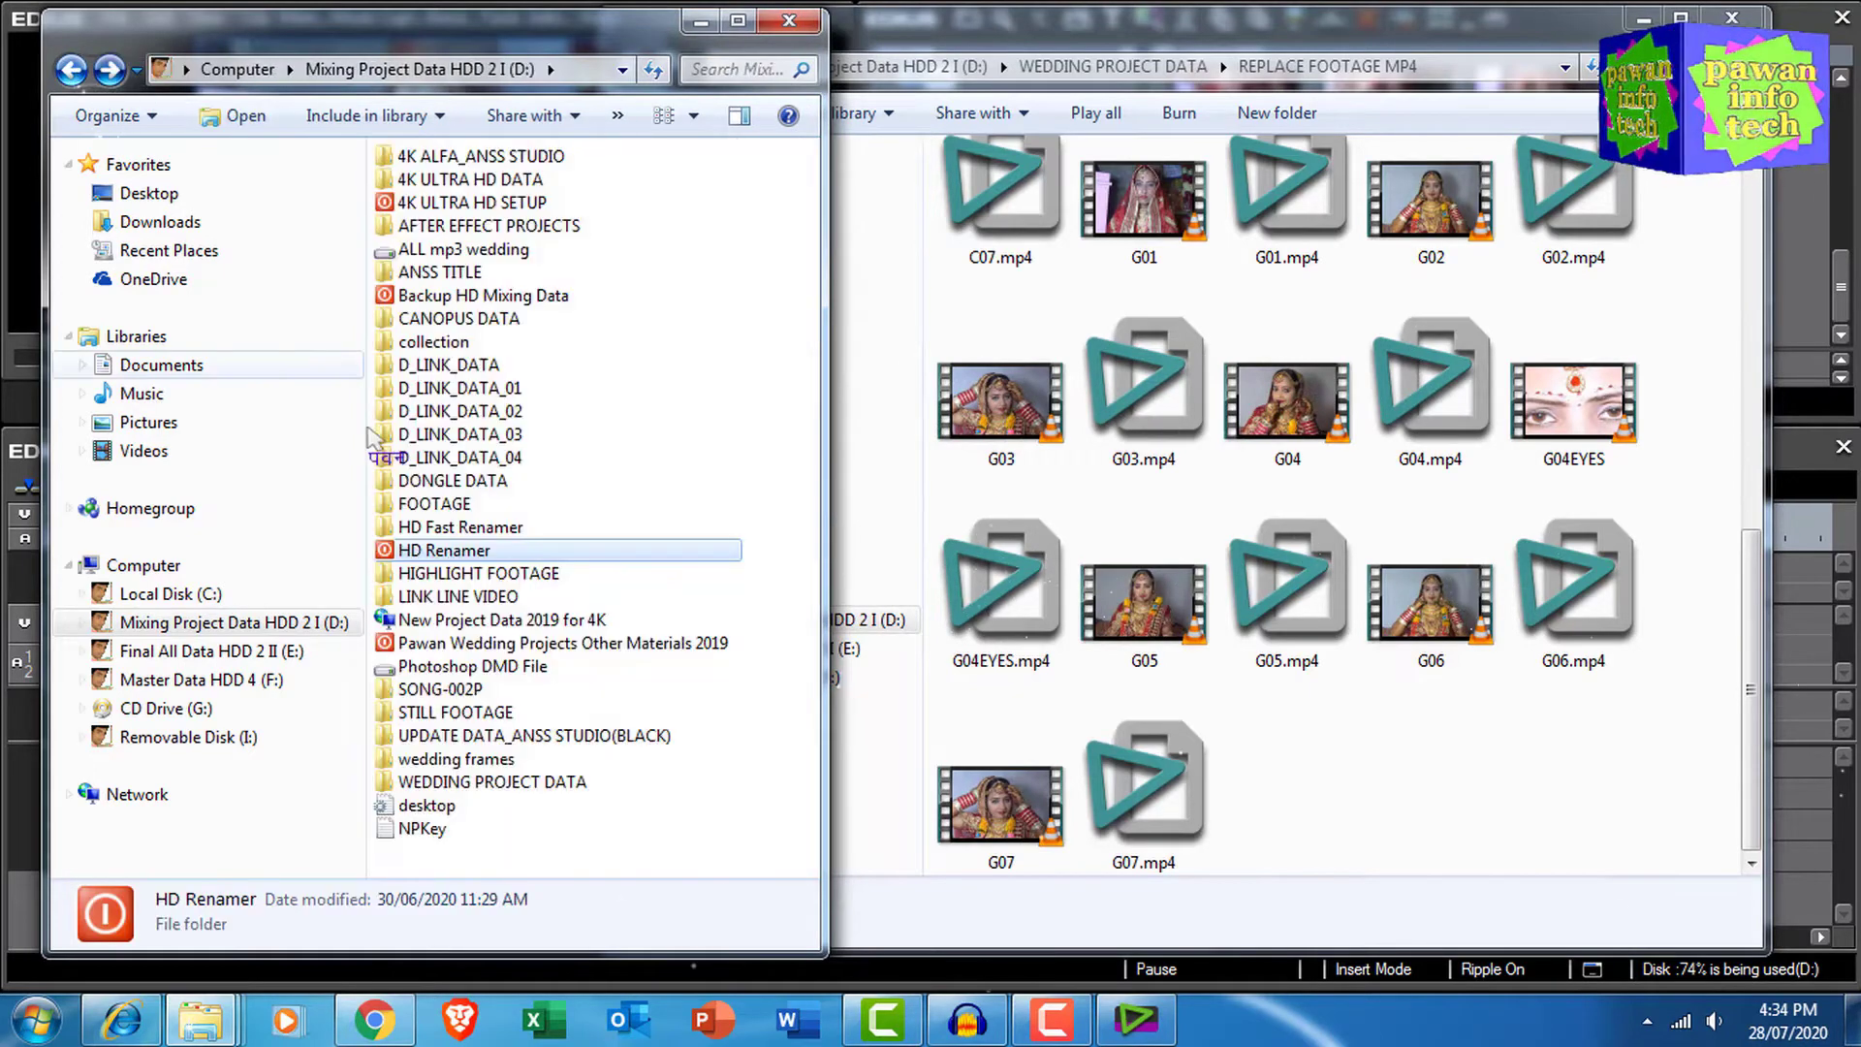
{"action": "double_click", "coordinate": [451, 553]}
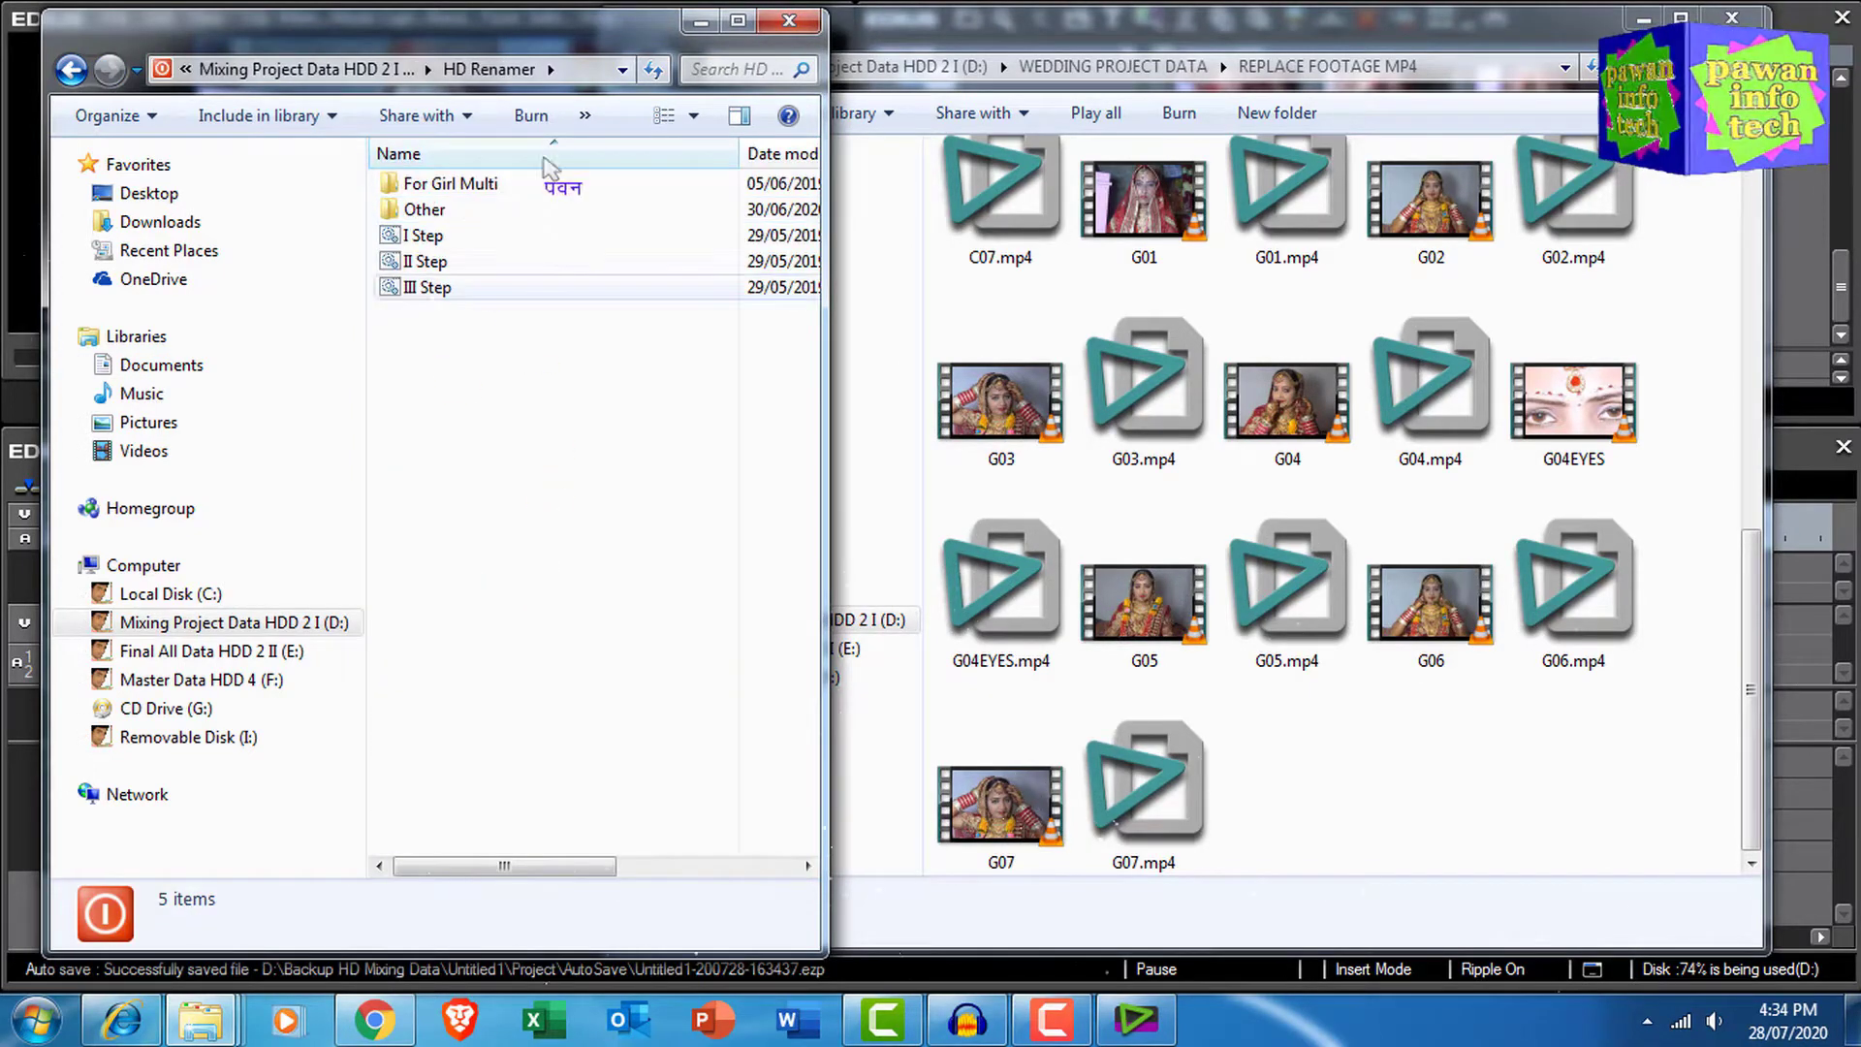
{"action": "left_click_drag", "start_coordinate": [502, 41], "coordinate": [465, 38]}
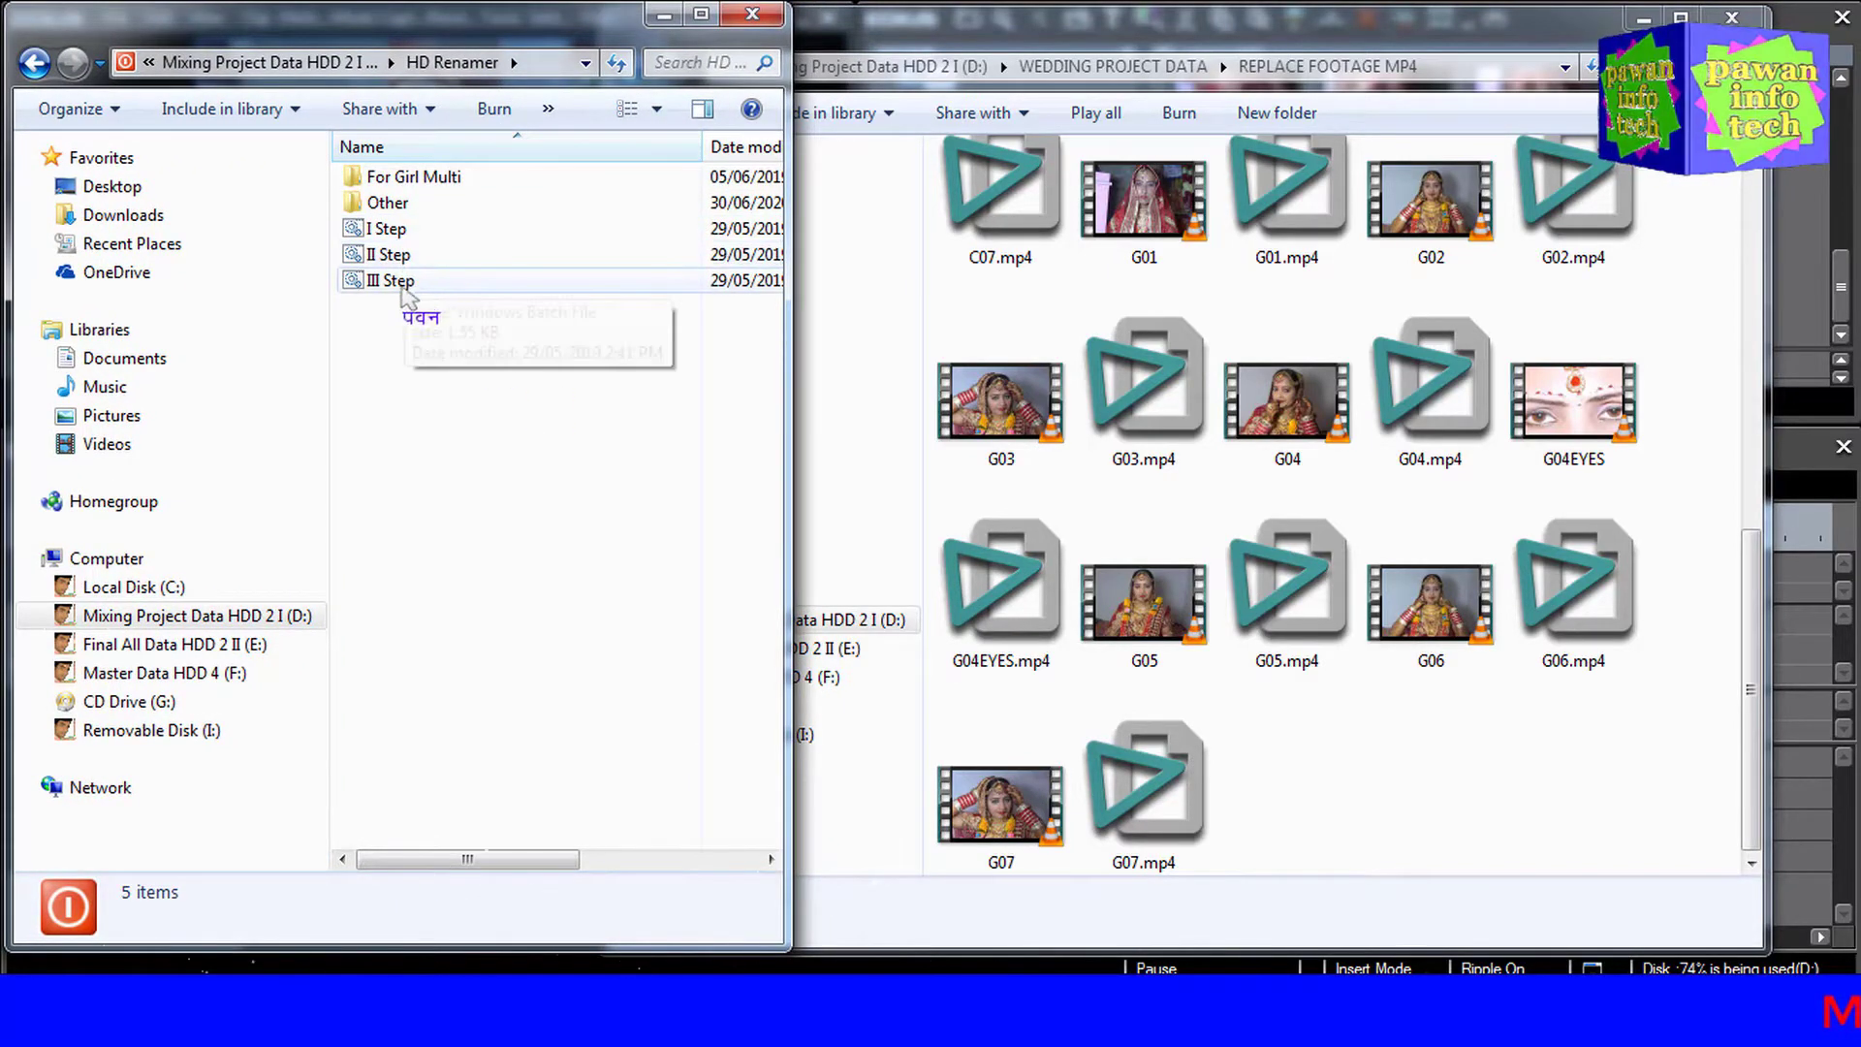
Show the HD Renamer folder's contents in List view and refresh the folder
{"action": "left_click", "coordinate": [657, 108]}
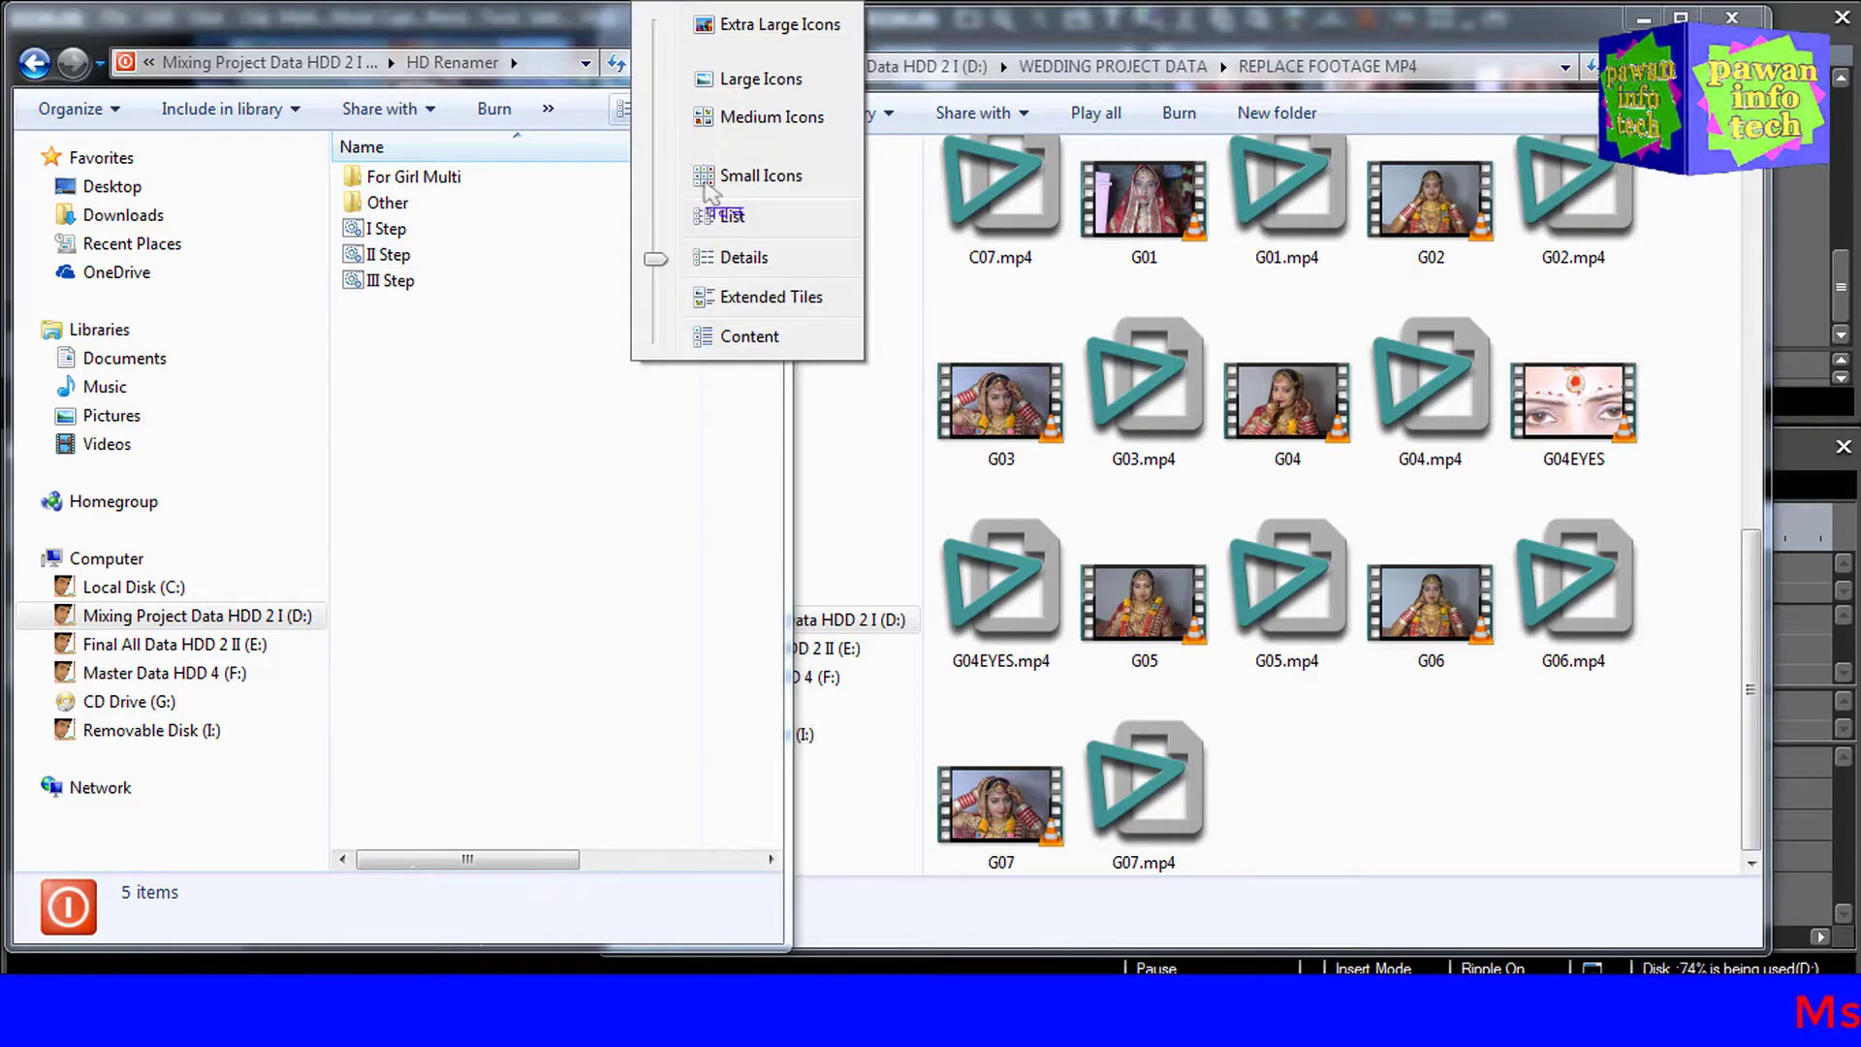
{"action": "left_click", "coordinate": [725, 217]}
{"action": "right_click", "coordinate": [469, 376]}
{"action": "right_click", "coordinate": [385, 352]}
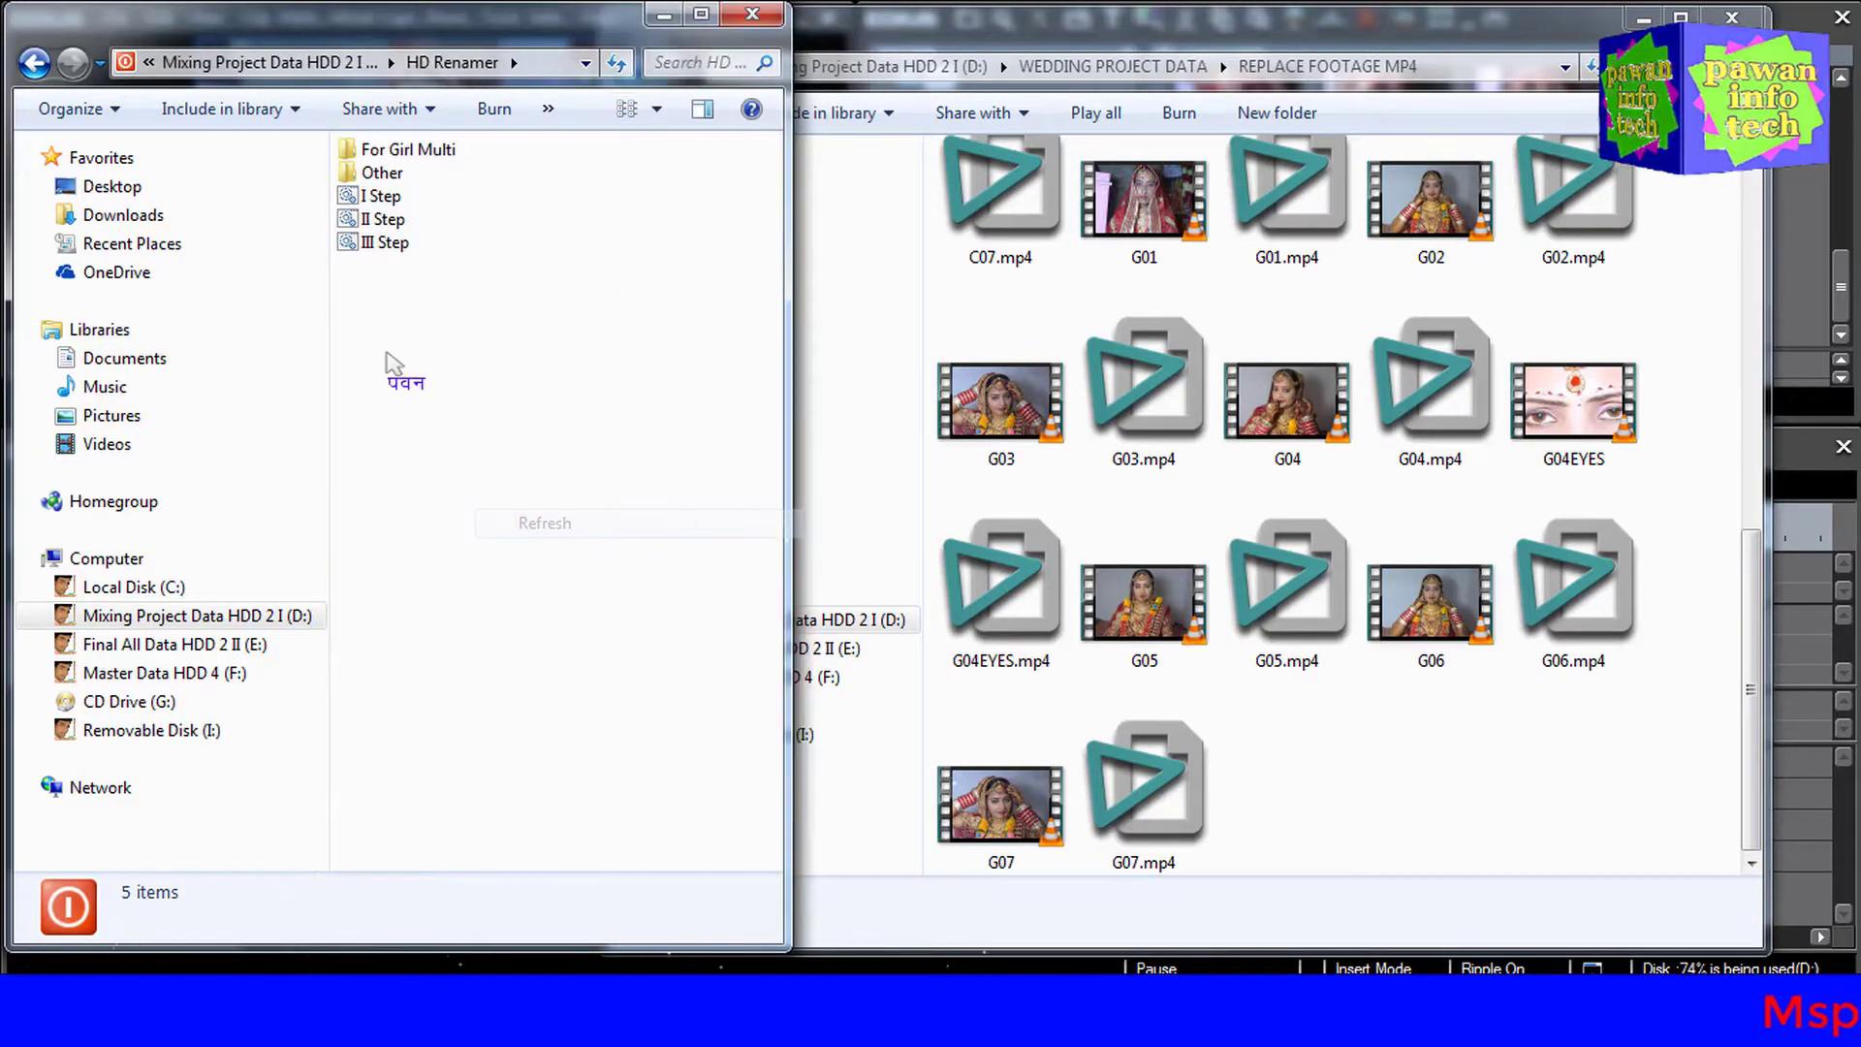
{"action": "left_click", "coordinate": [463, 494]}
{"action": "right_click", "coordinate": [402, 365]}
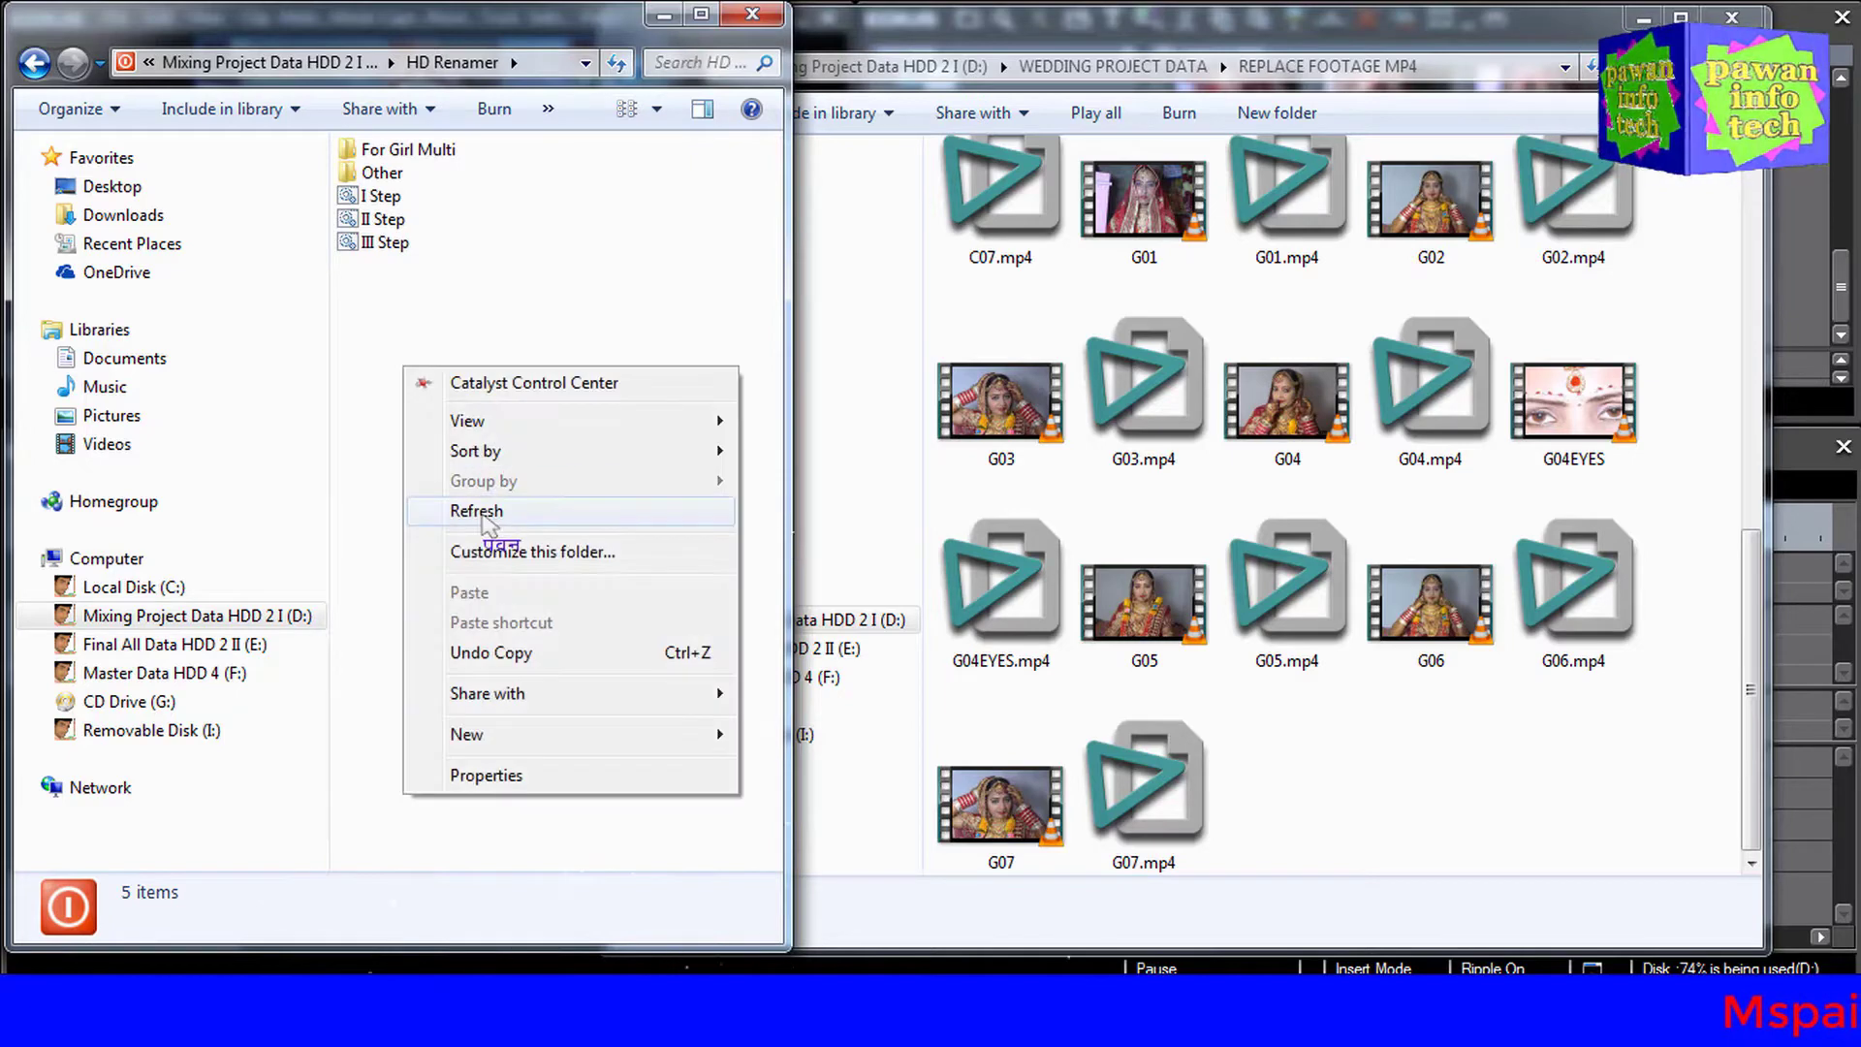
{"action": "left_click", "coordinate": [483, 511]}
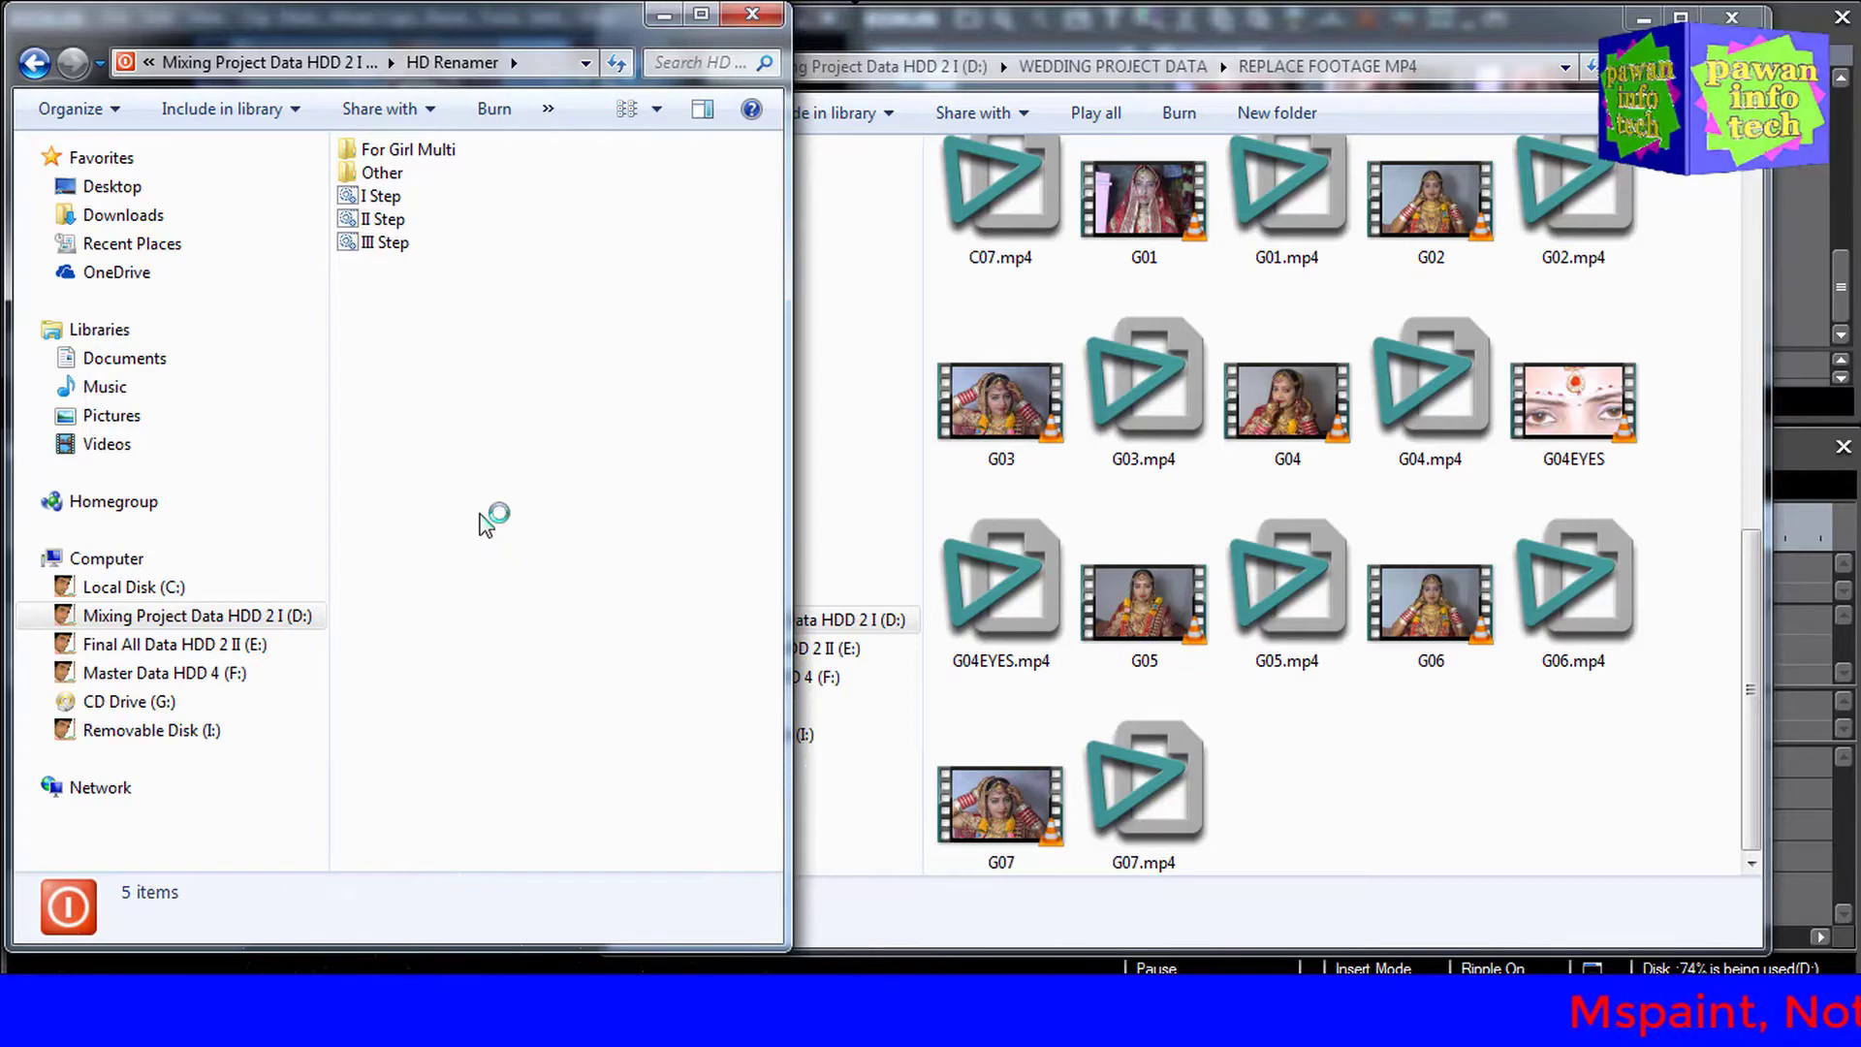
Shrink the file icons in the REPLACE FOOTAGE MP4 folder so that all its clips fit in view
{"action": "left_click", "coordinate": [1379, 787]}
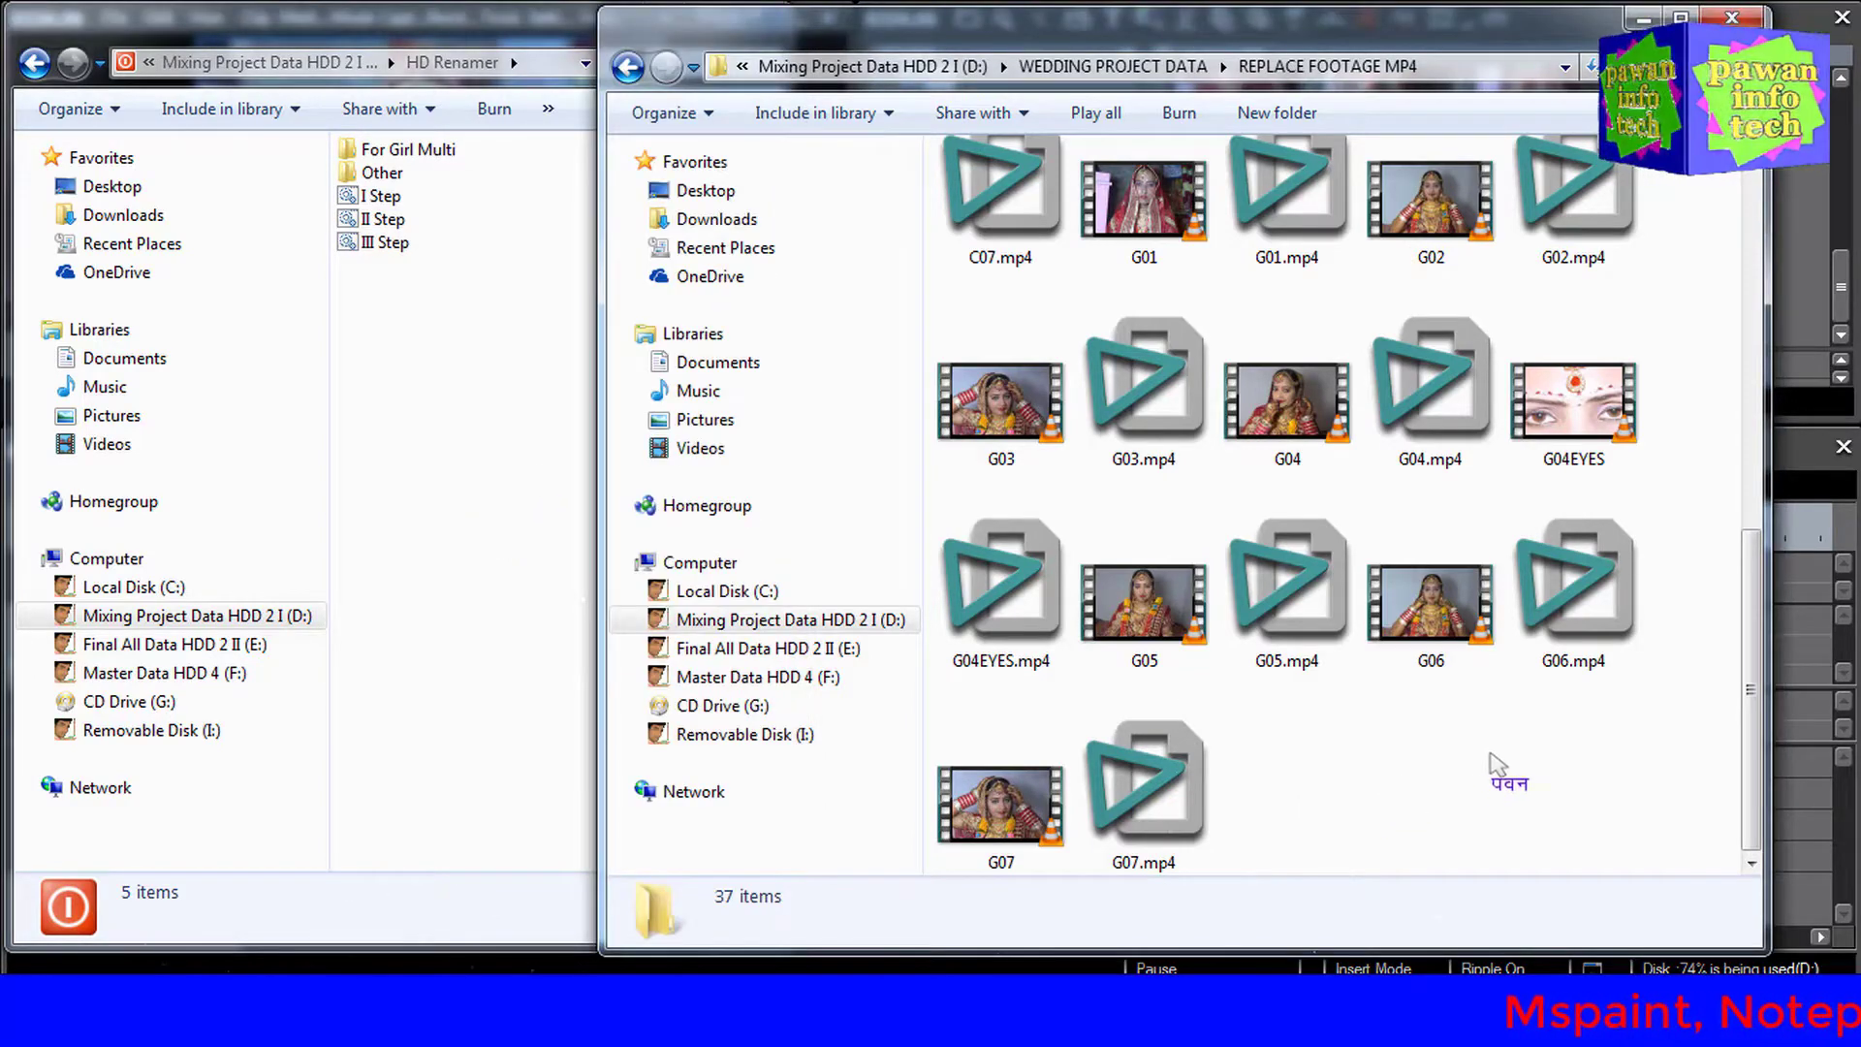
{"action": "scroll", "coordinate": [1498, 766], "scroll_direction": "up", "scroll_amount": 10}
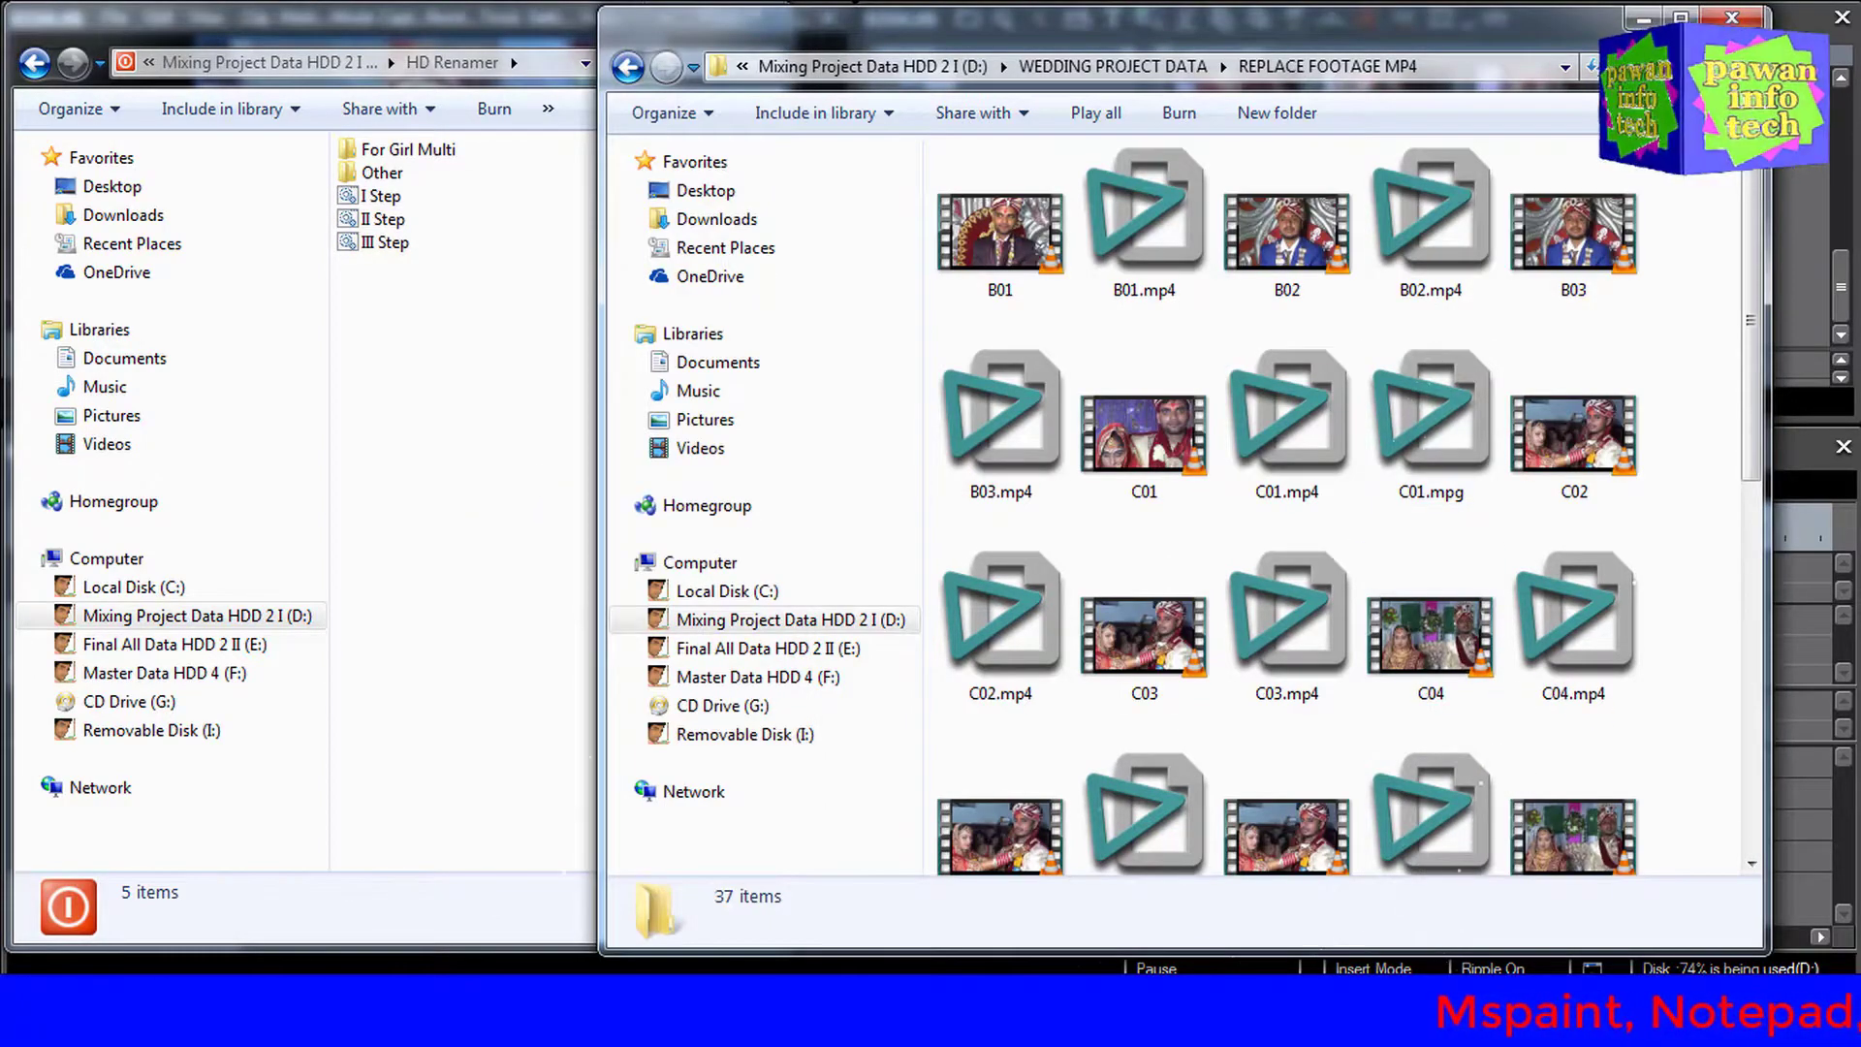
{"action": "left_click", "coordinate": [1611, 112]}
{"action": "left_click_drag", "start_coordinate": [1642, 112], "coordinate": [1650, 165]}
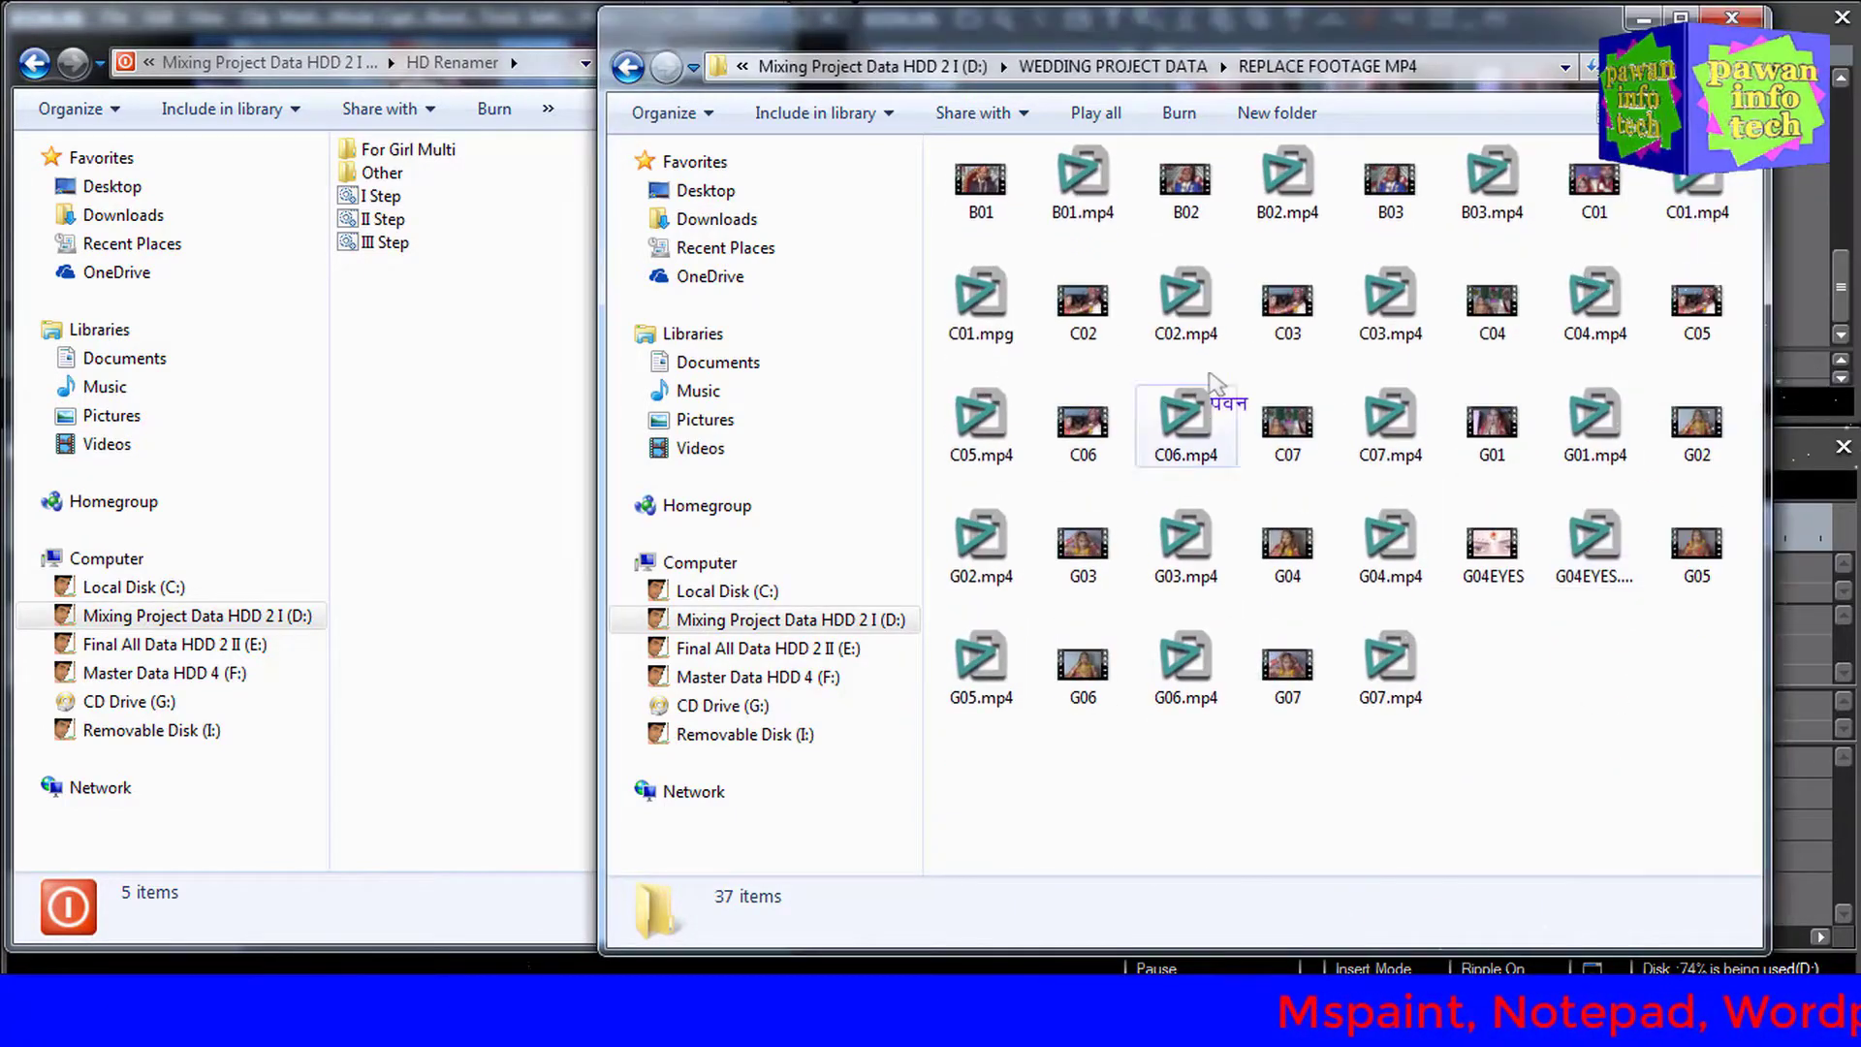
Run the I Step batch file from HD Renamer and refresh the REPLACE FOOTAGE MP4 folder
{"action": "left_click", "coordinate": [527, 31]}
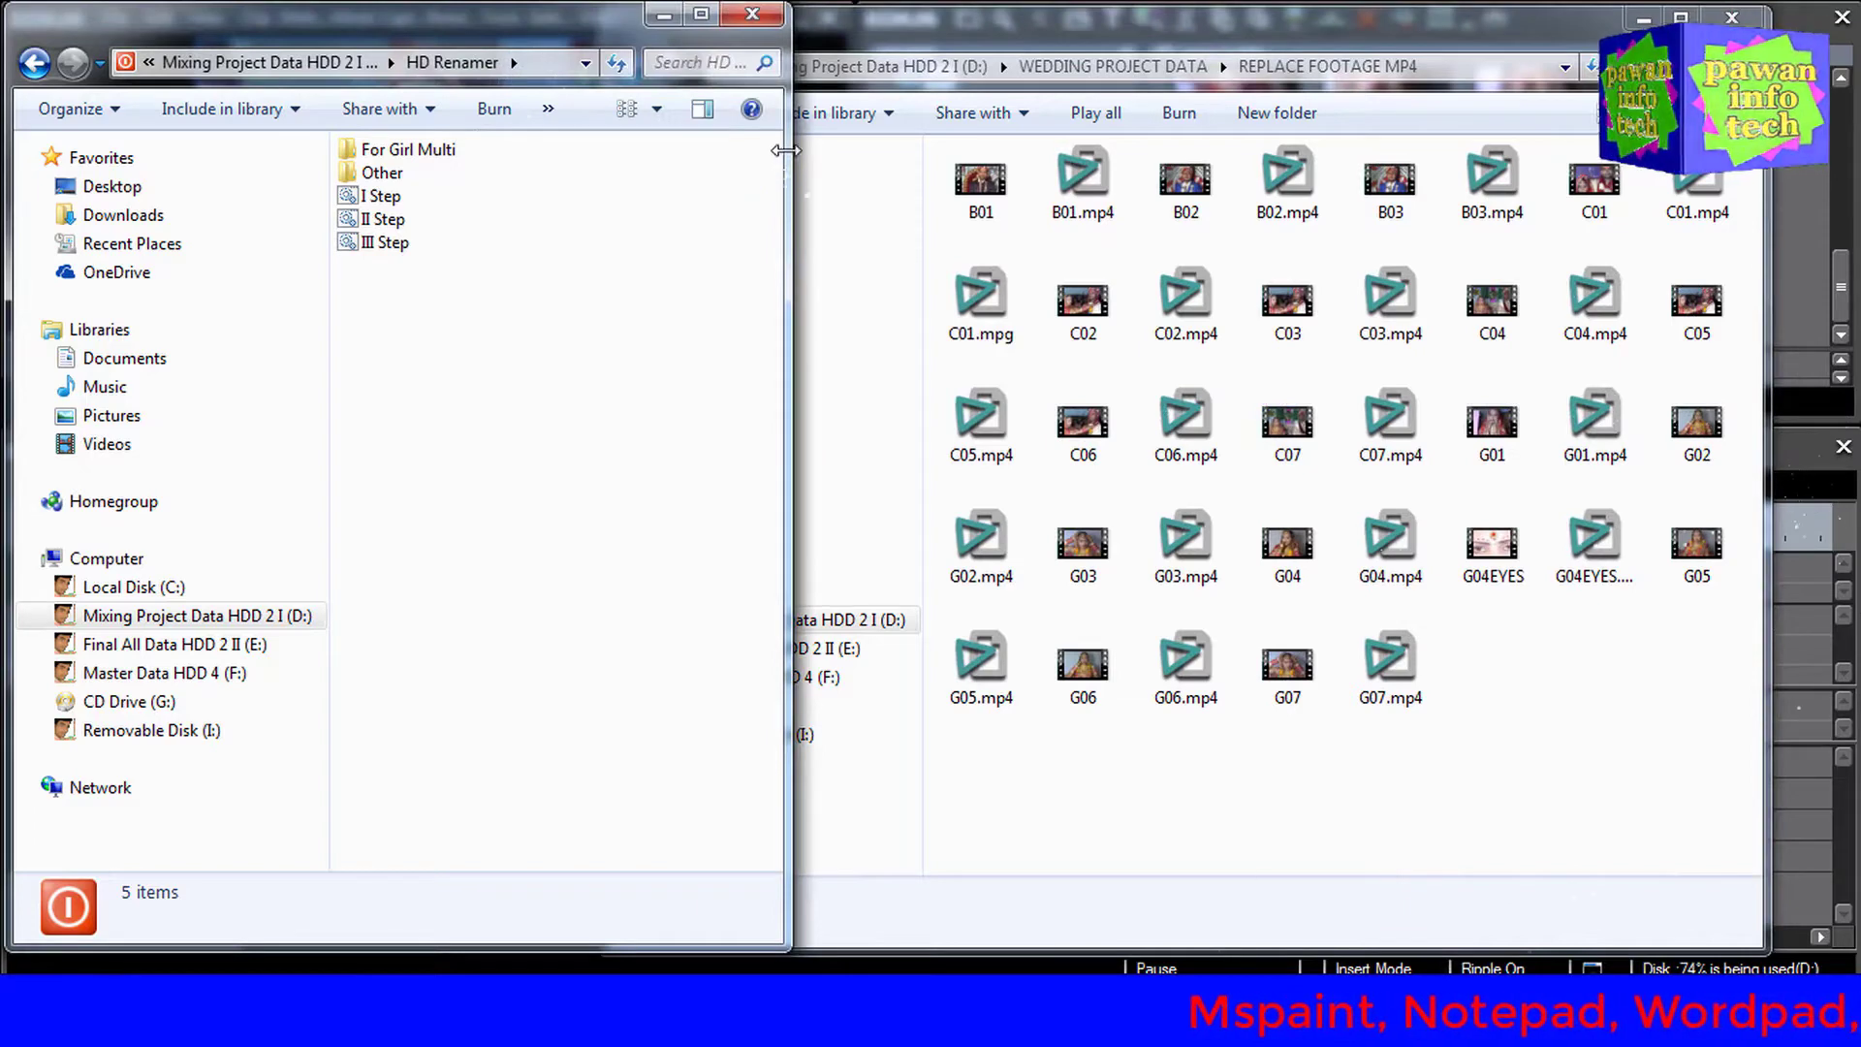
{"action": "left_click_drag", "start_coordinate": [785, 150], "coordinate": [762, 153]}
{"action": "left_click", "coordinate": [371, 196]}
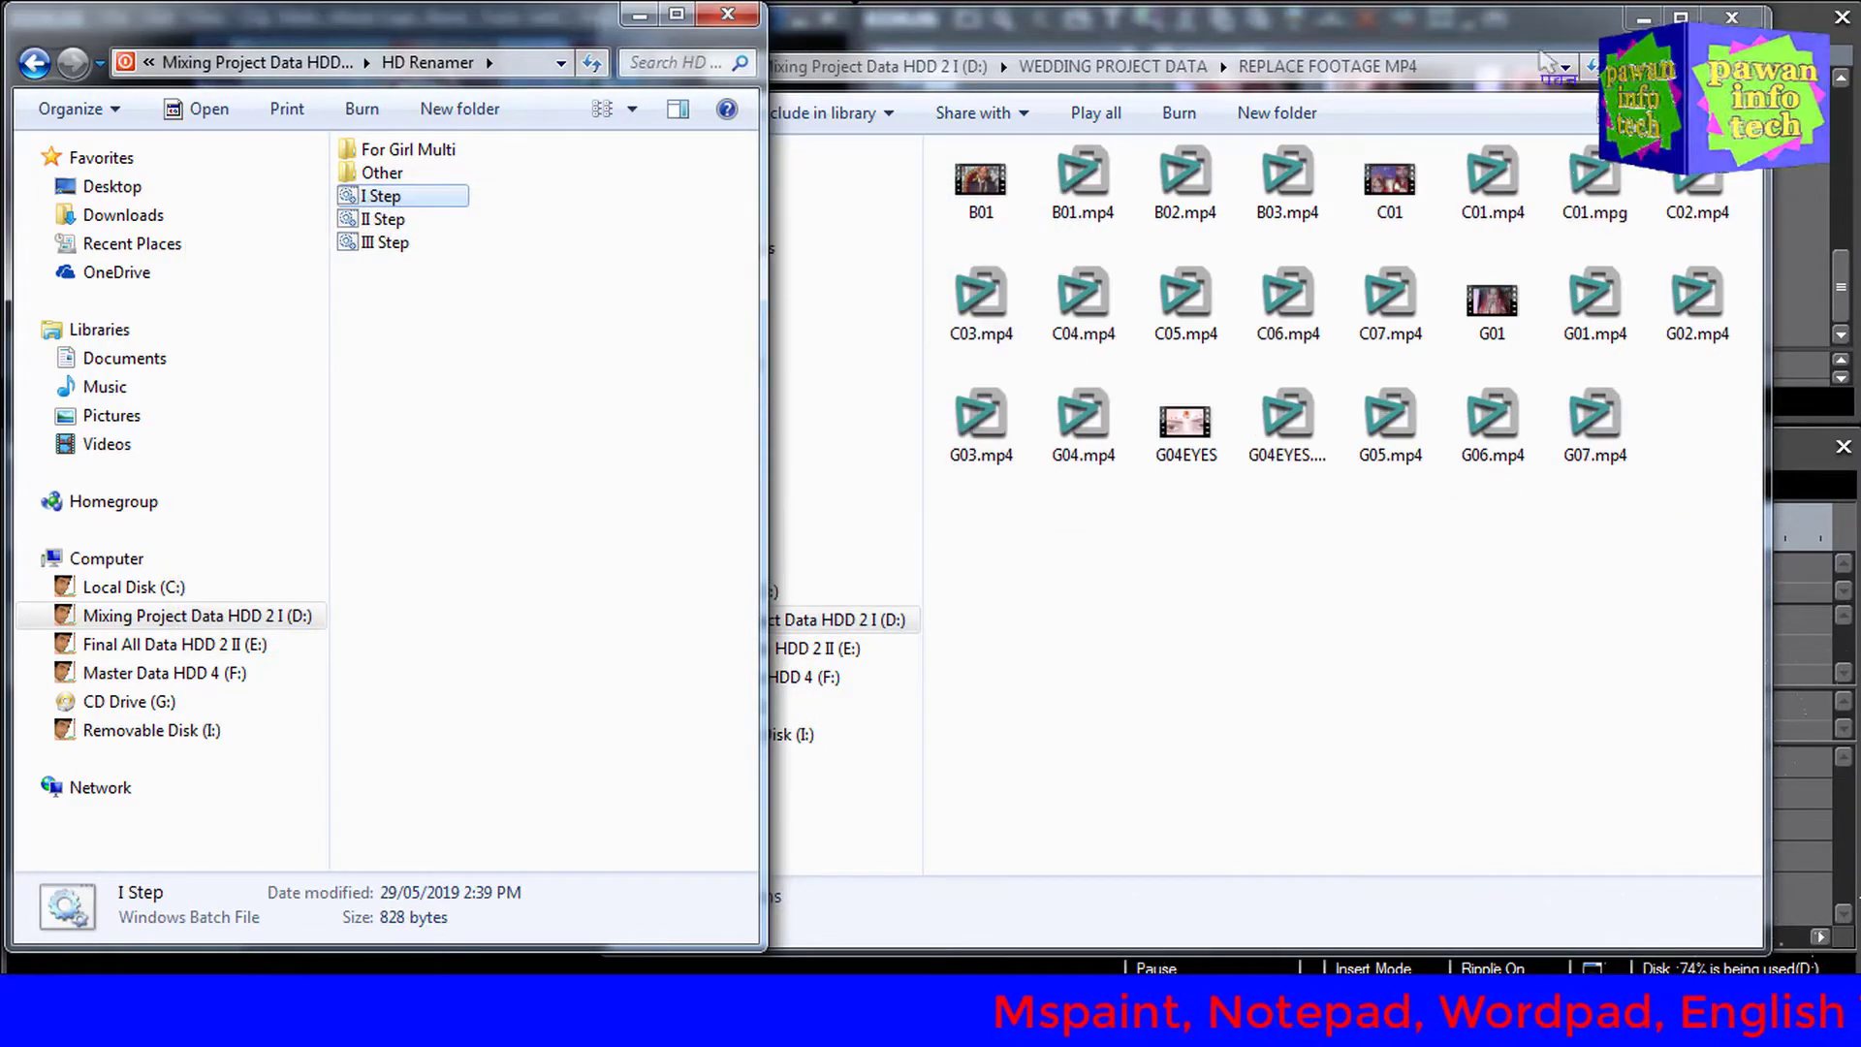
{"action": "left_click", "coordinate": [1421, 639]}
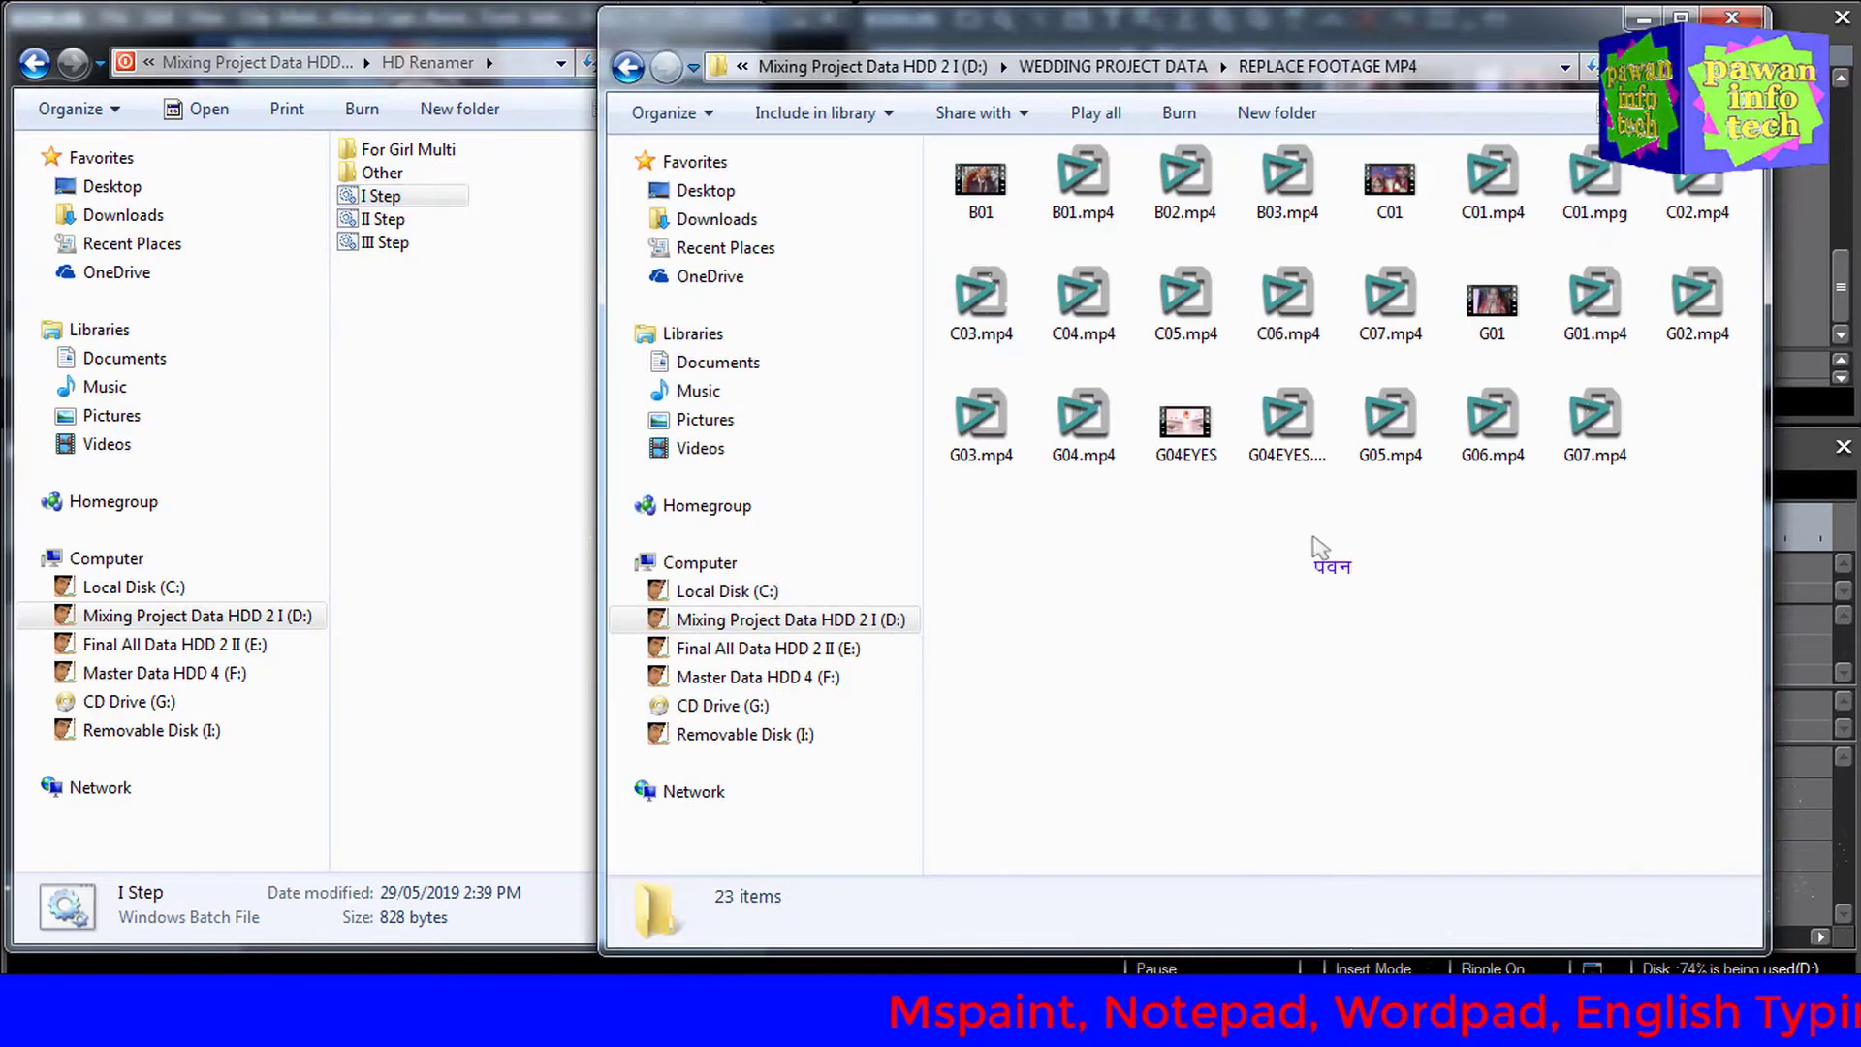
{"action": "right_click", "coordinate": [1125, 550]}
{"action": "left_click", "coordinate": [1197, 693]}
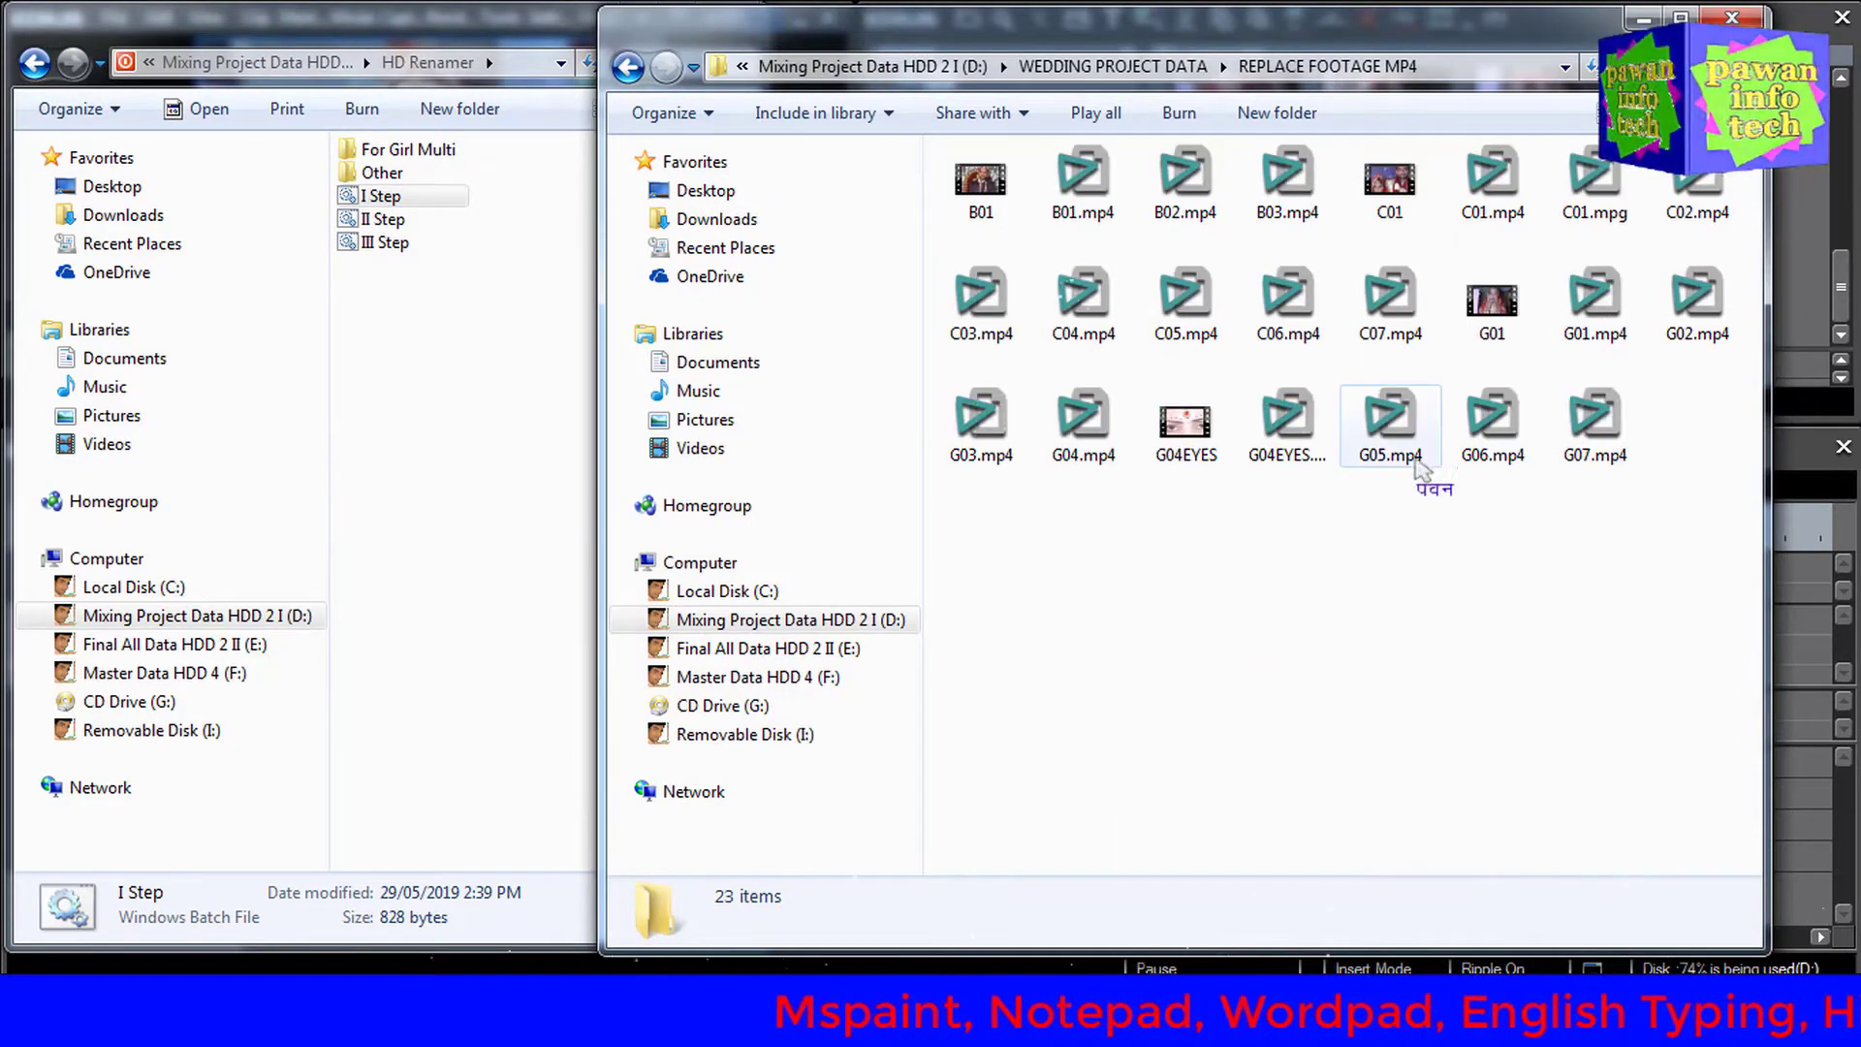
Run the II Step batch file from HD Renamer and refresh the REPLACE FOOTAGE MP4 folder
{"action": "double_click", "coordinate": [388, 219]}
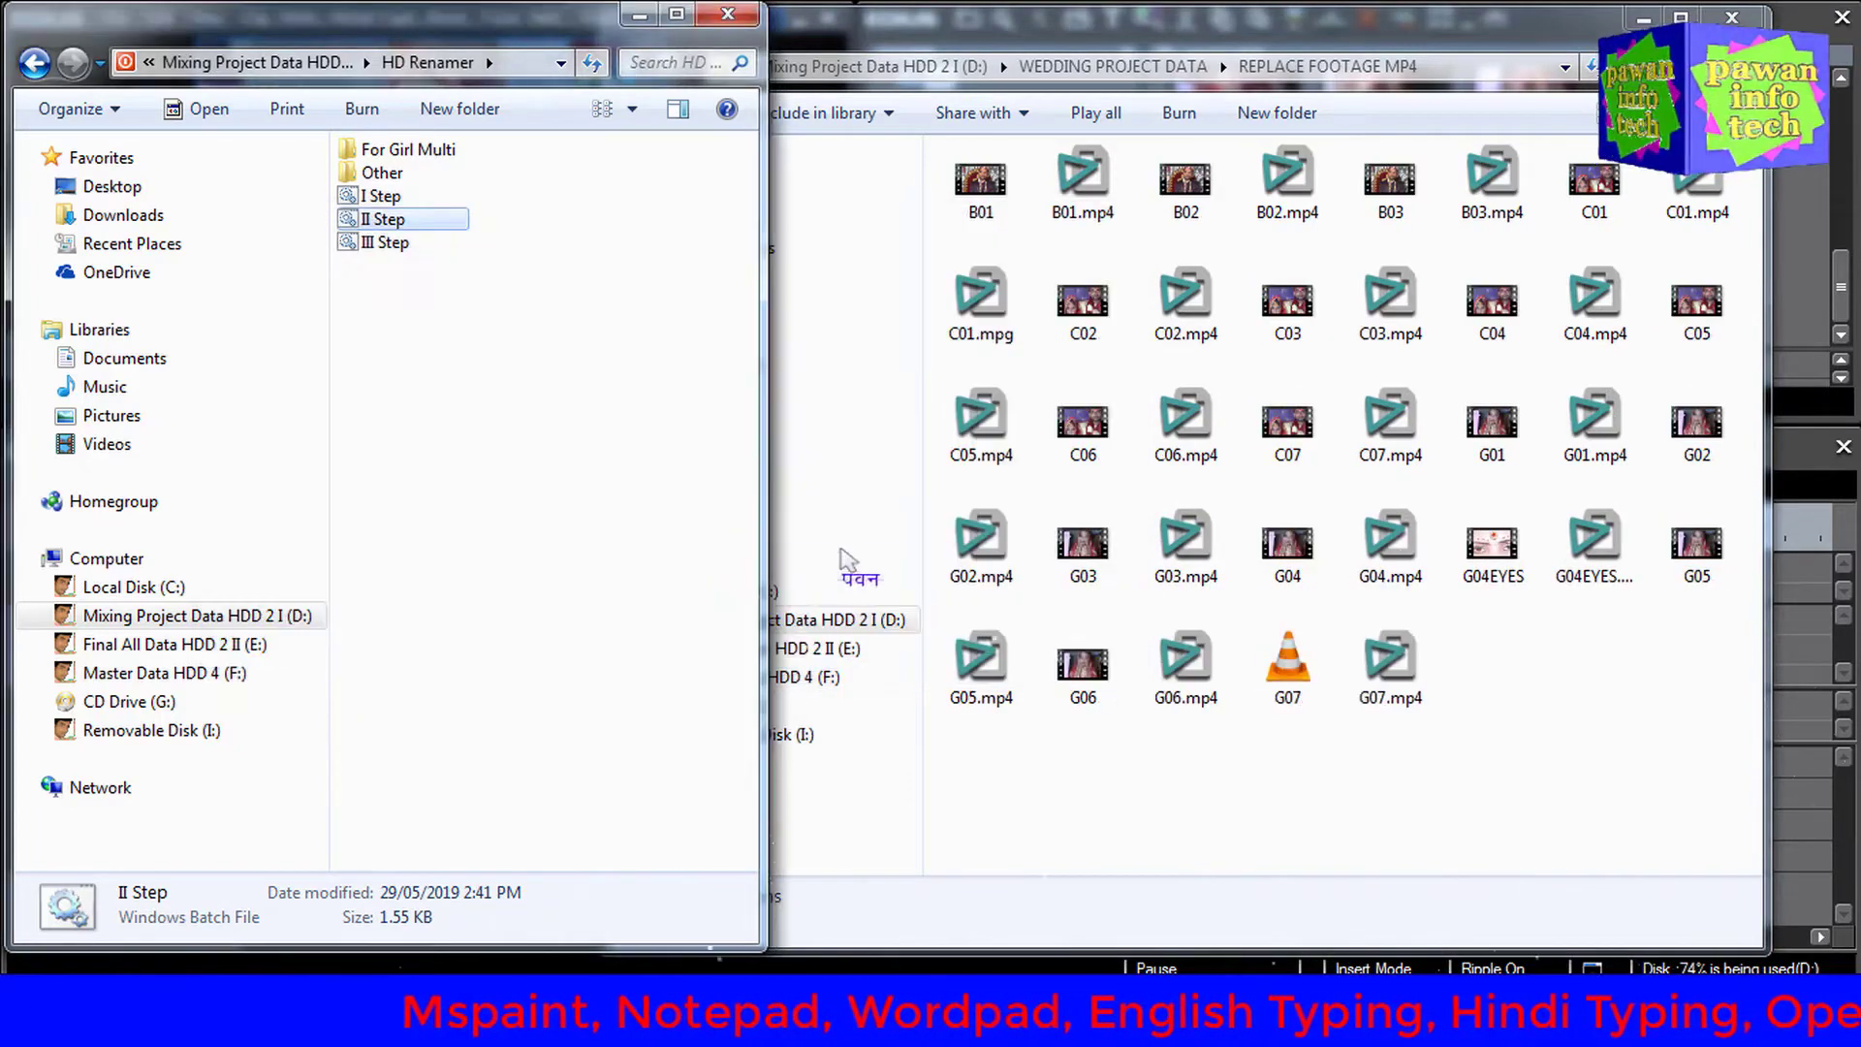
{"action": "right_click", "coordinate": [1451, 773]}
{"action": "left_click", "coordinate": [1543, 480]}
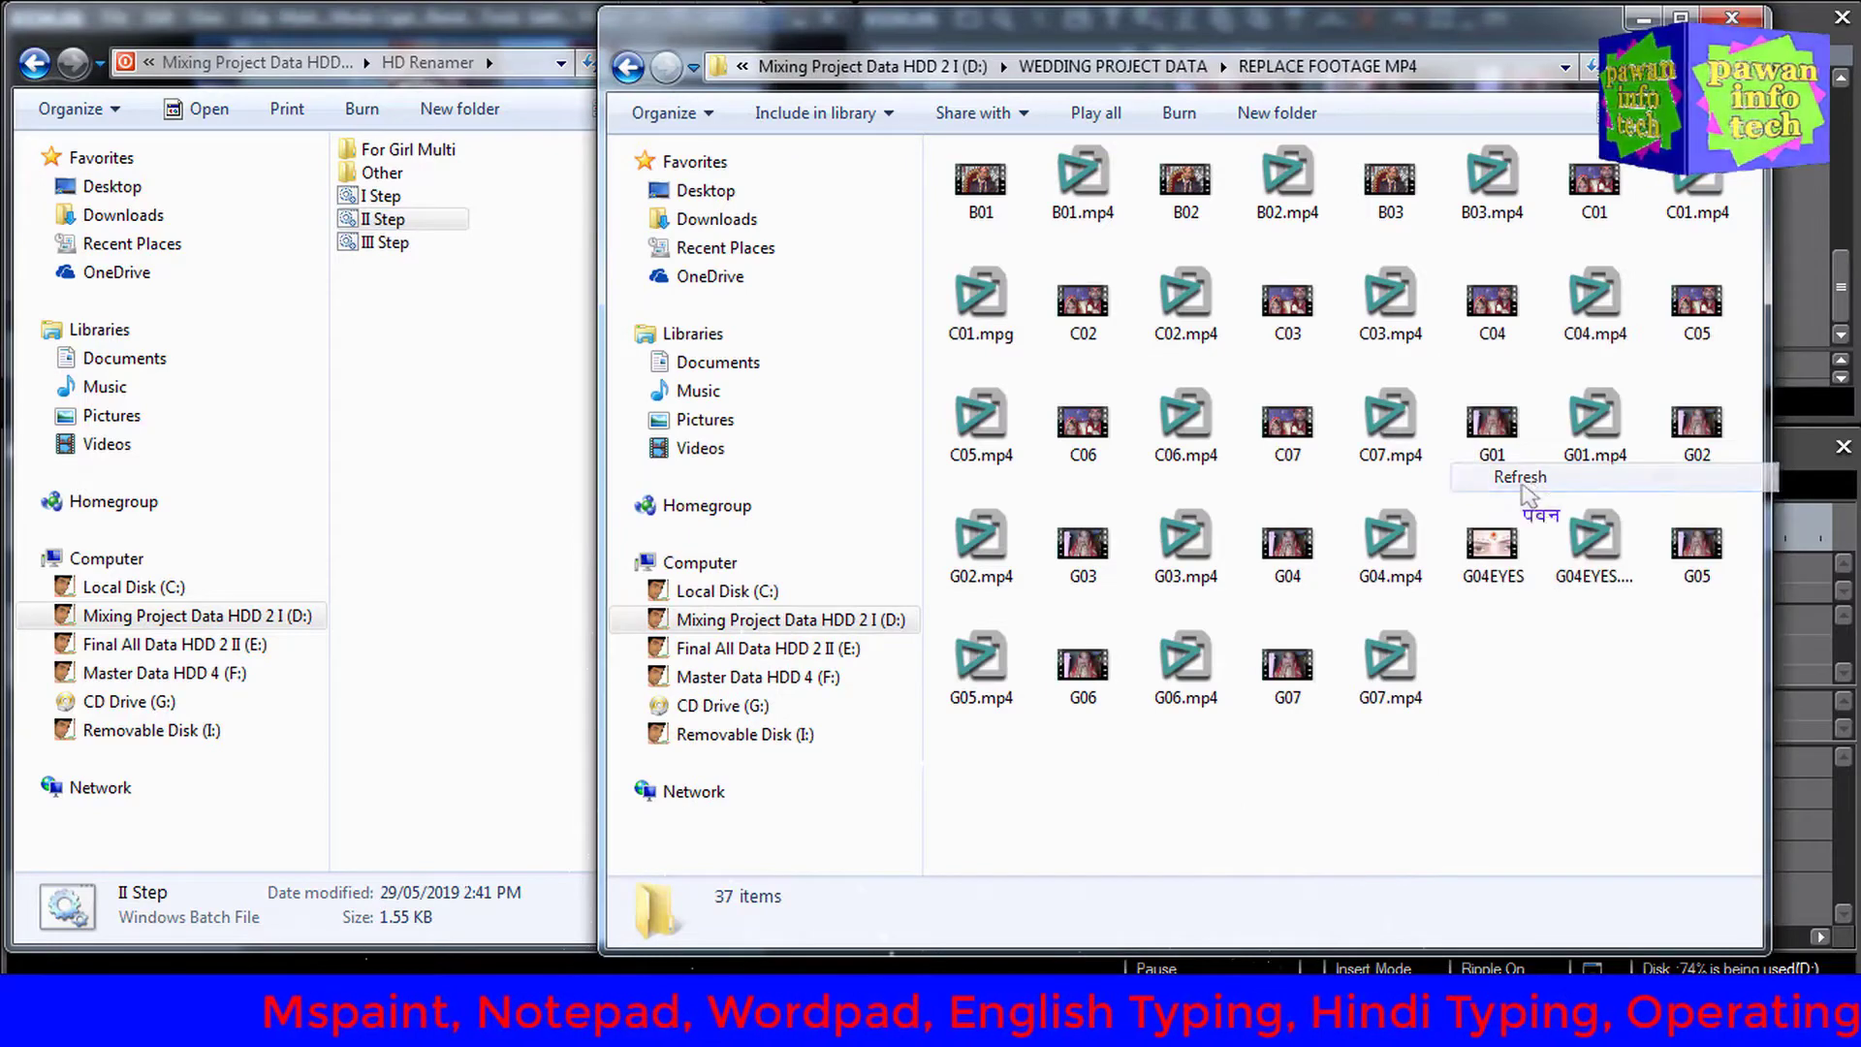
Maximize the REPLACE FOOTAGE MP4 window and enlarge its file icons to make the thumbnails readable
{"action": "left_click", "coordinate": [1681, 18]}
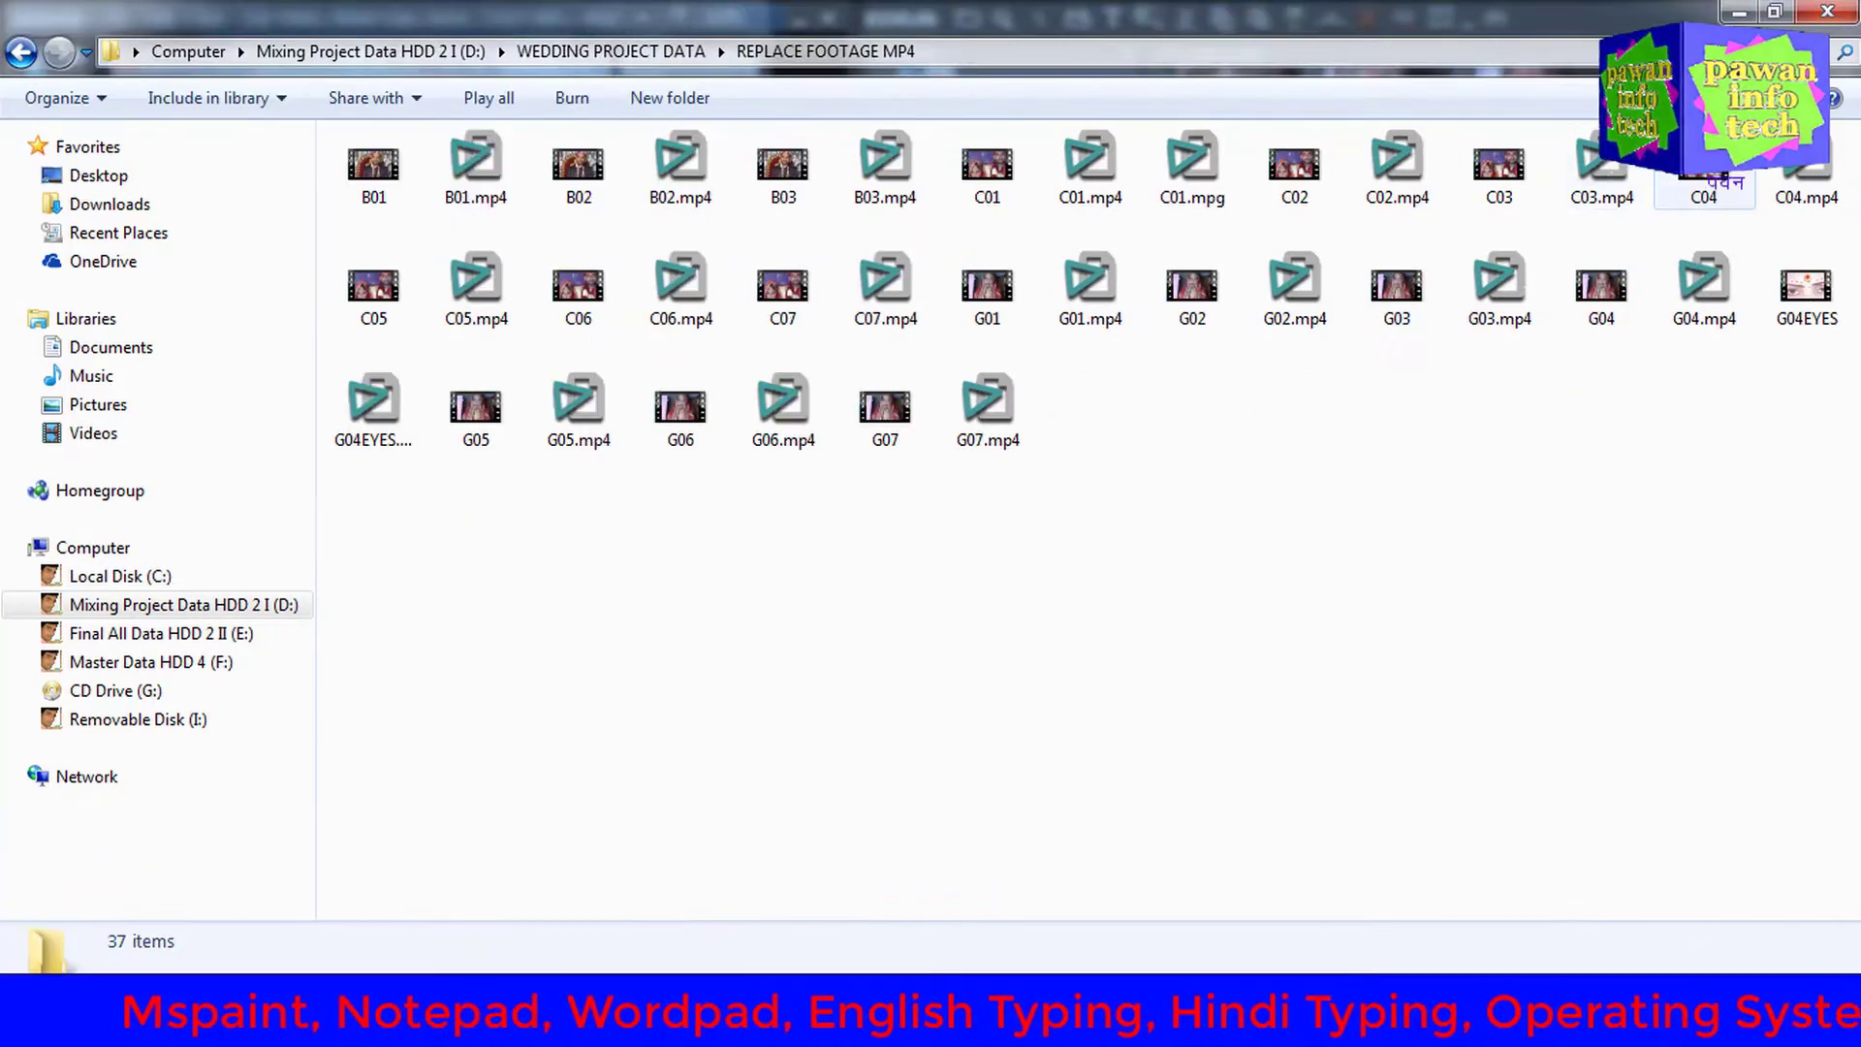
{"action": "left_click", "coordinate": [1784, 98]}
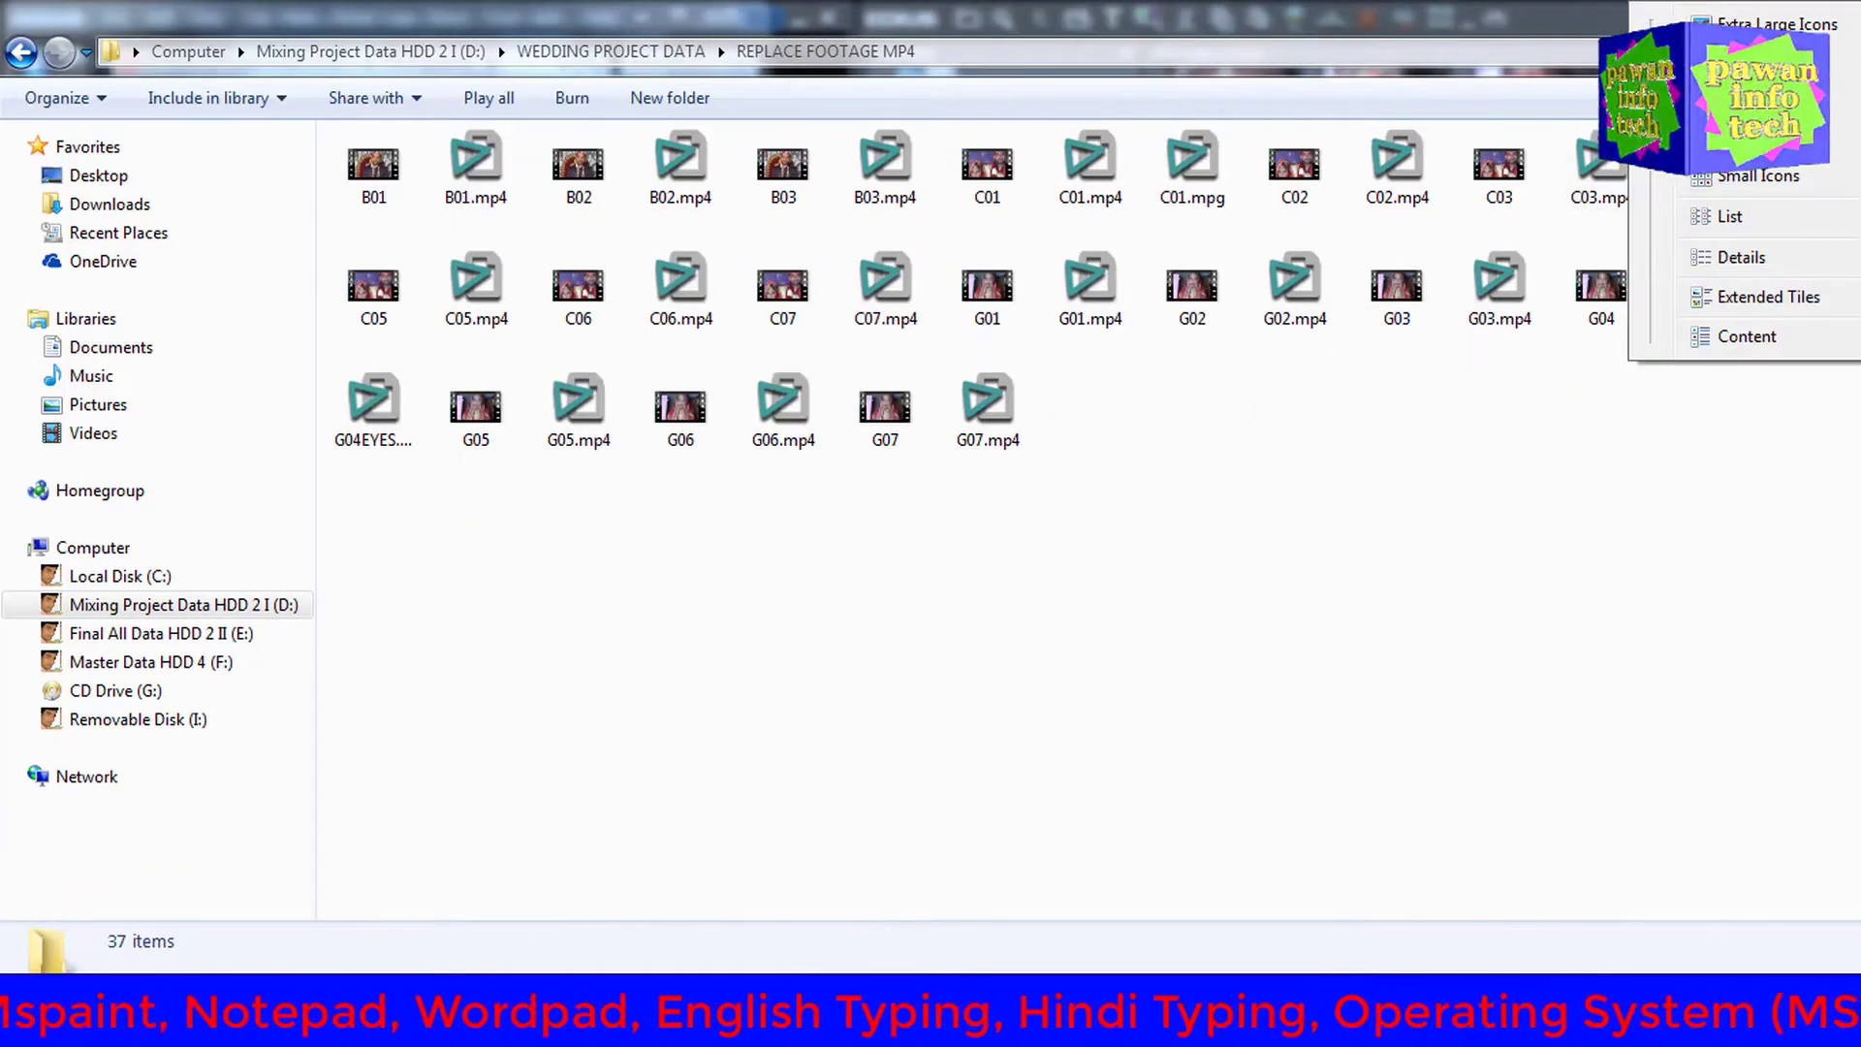
{"action": "left_click_drag", "start_coordinate": [1650, 134], "coordinate": [1651, 75]}
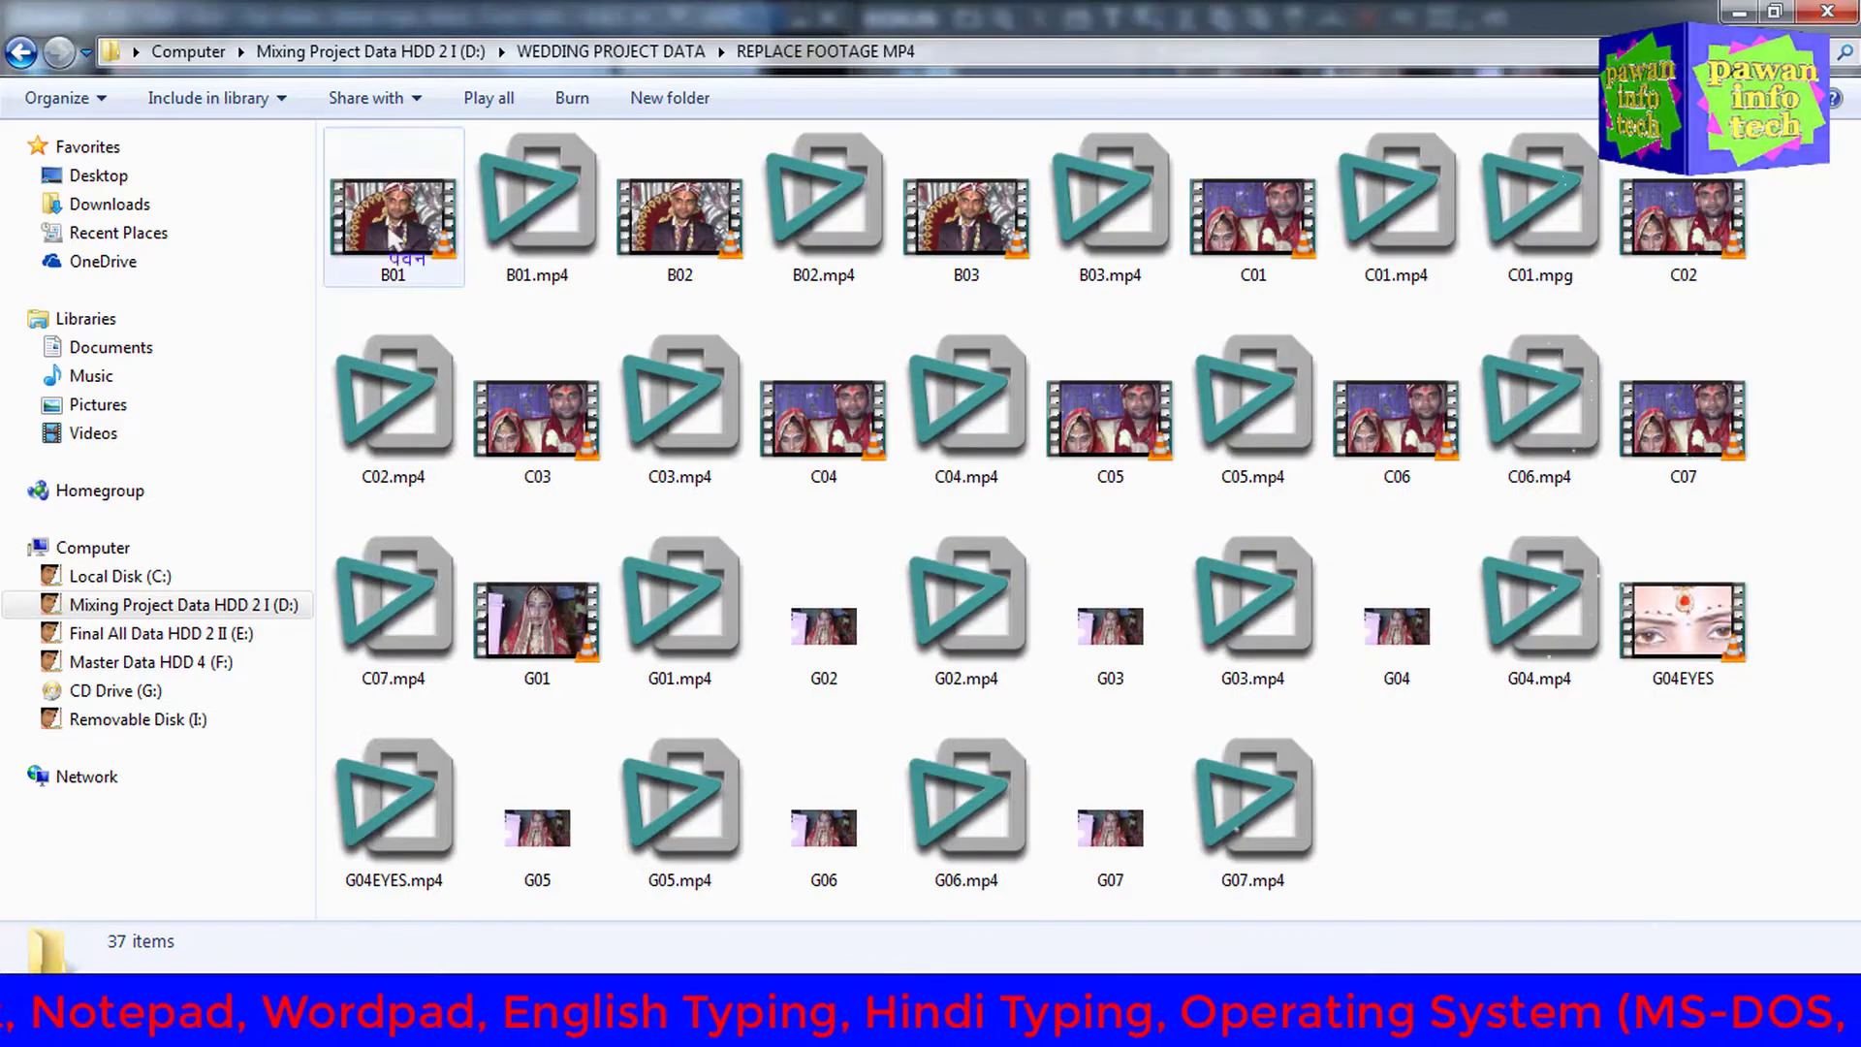
Check the thumbnails of the B01 to B03 and C01 to C06 clips against their base clips
{"action": "left_click", "coordinate": [396, 238]}
{"action": "left_click", "coordinate": [682, 228]}
{"action": "left_click", "coordinate": [968, 227]}
{"action": "left_click", "coordinate": [1223, 228]}
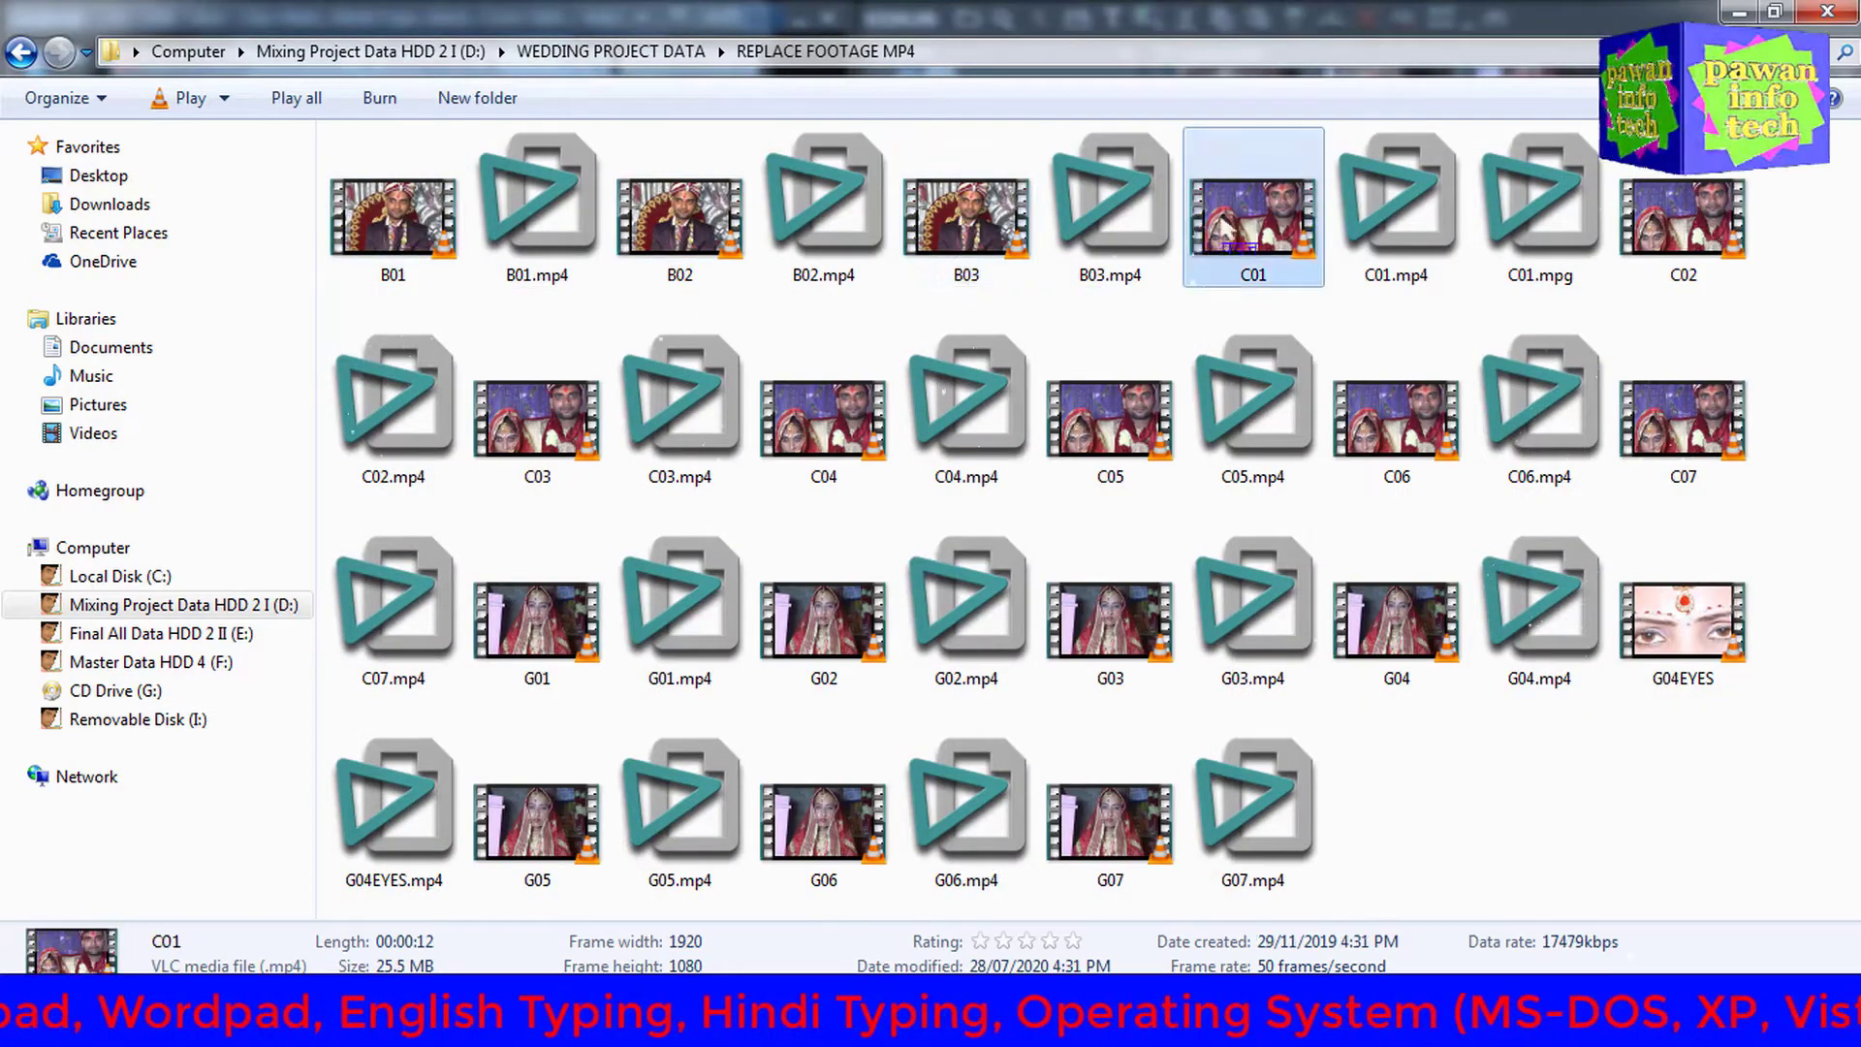
{"action": "left_click", "coordinate": [1684, 227]}
{"action": "left_click", "coordinate": [1397, 427]}
{"action": "left_click", "coordinate": [1111, 426]}
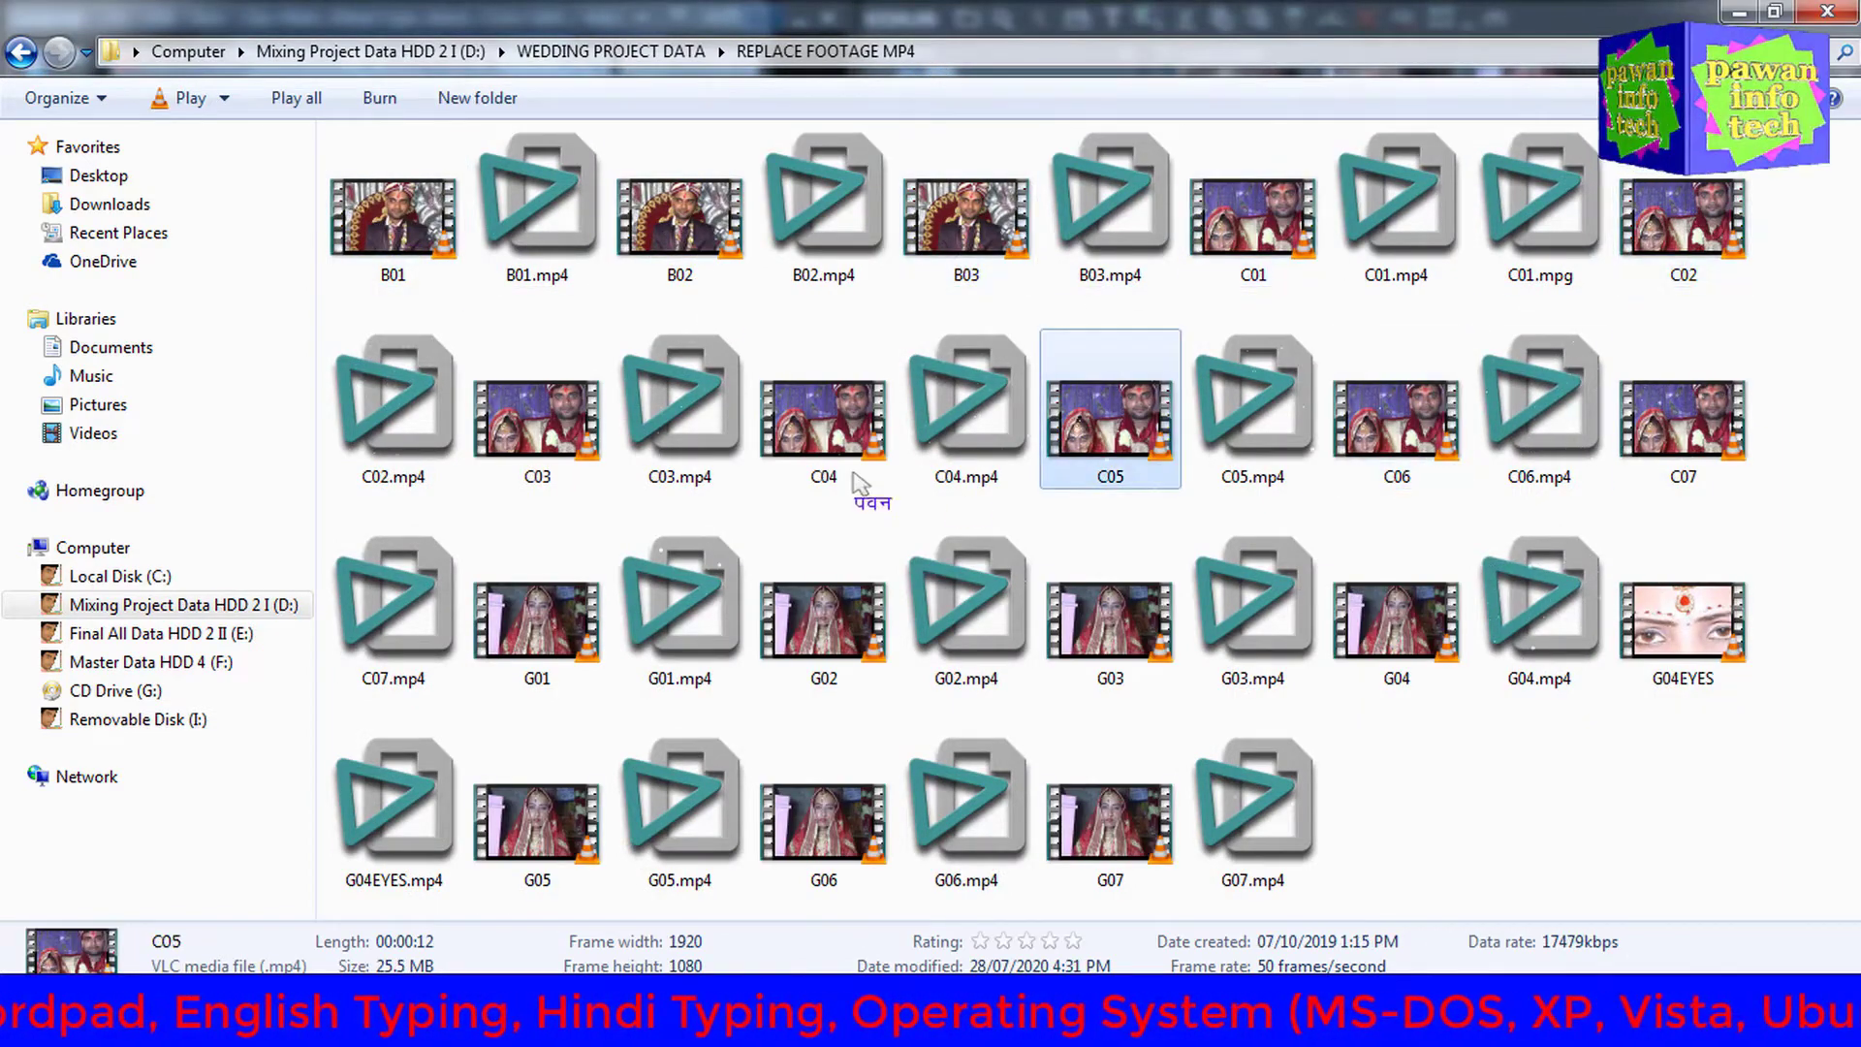
{"action": "left_click", "coordinate": [859, 480]}
{"action": "left_click", "coordinate": [543, 436]}
Check the thumbnails of the G-series clips, including G01 to G04 and G07
{"action": "left_click", "coordinate": [543, 630]}
{"action": "left_click", "coordinate": [829, 659]}
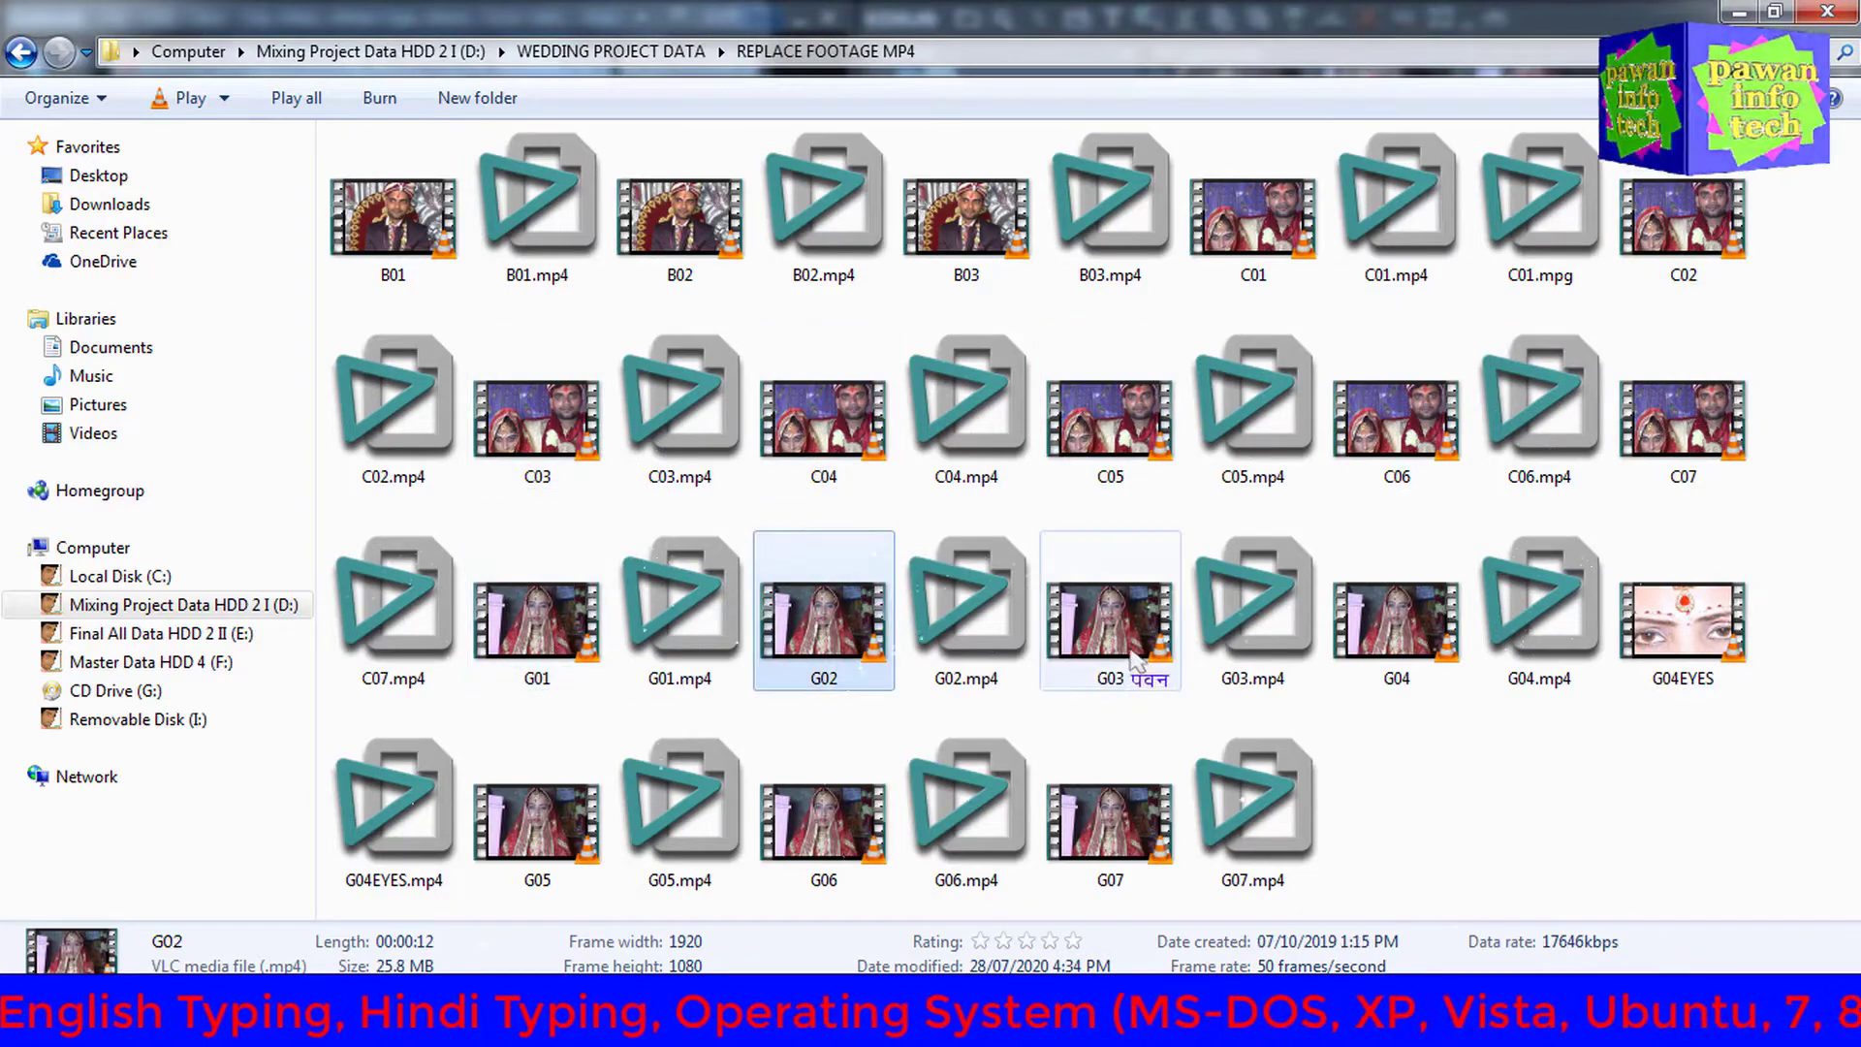
{"action": "left_click", "coordinate": [1129, 640]}
{"action": "left_click", "coordinate": [1396, 626]}
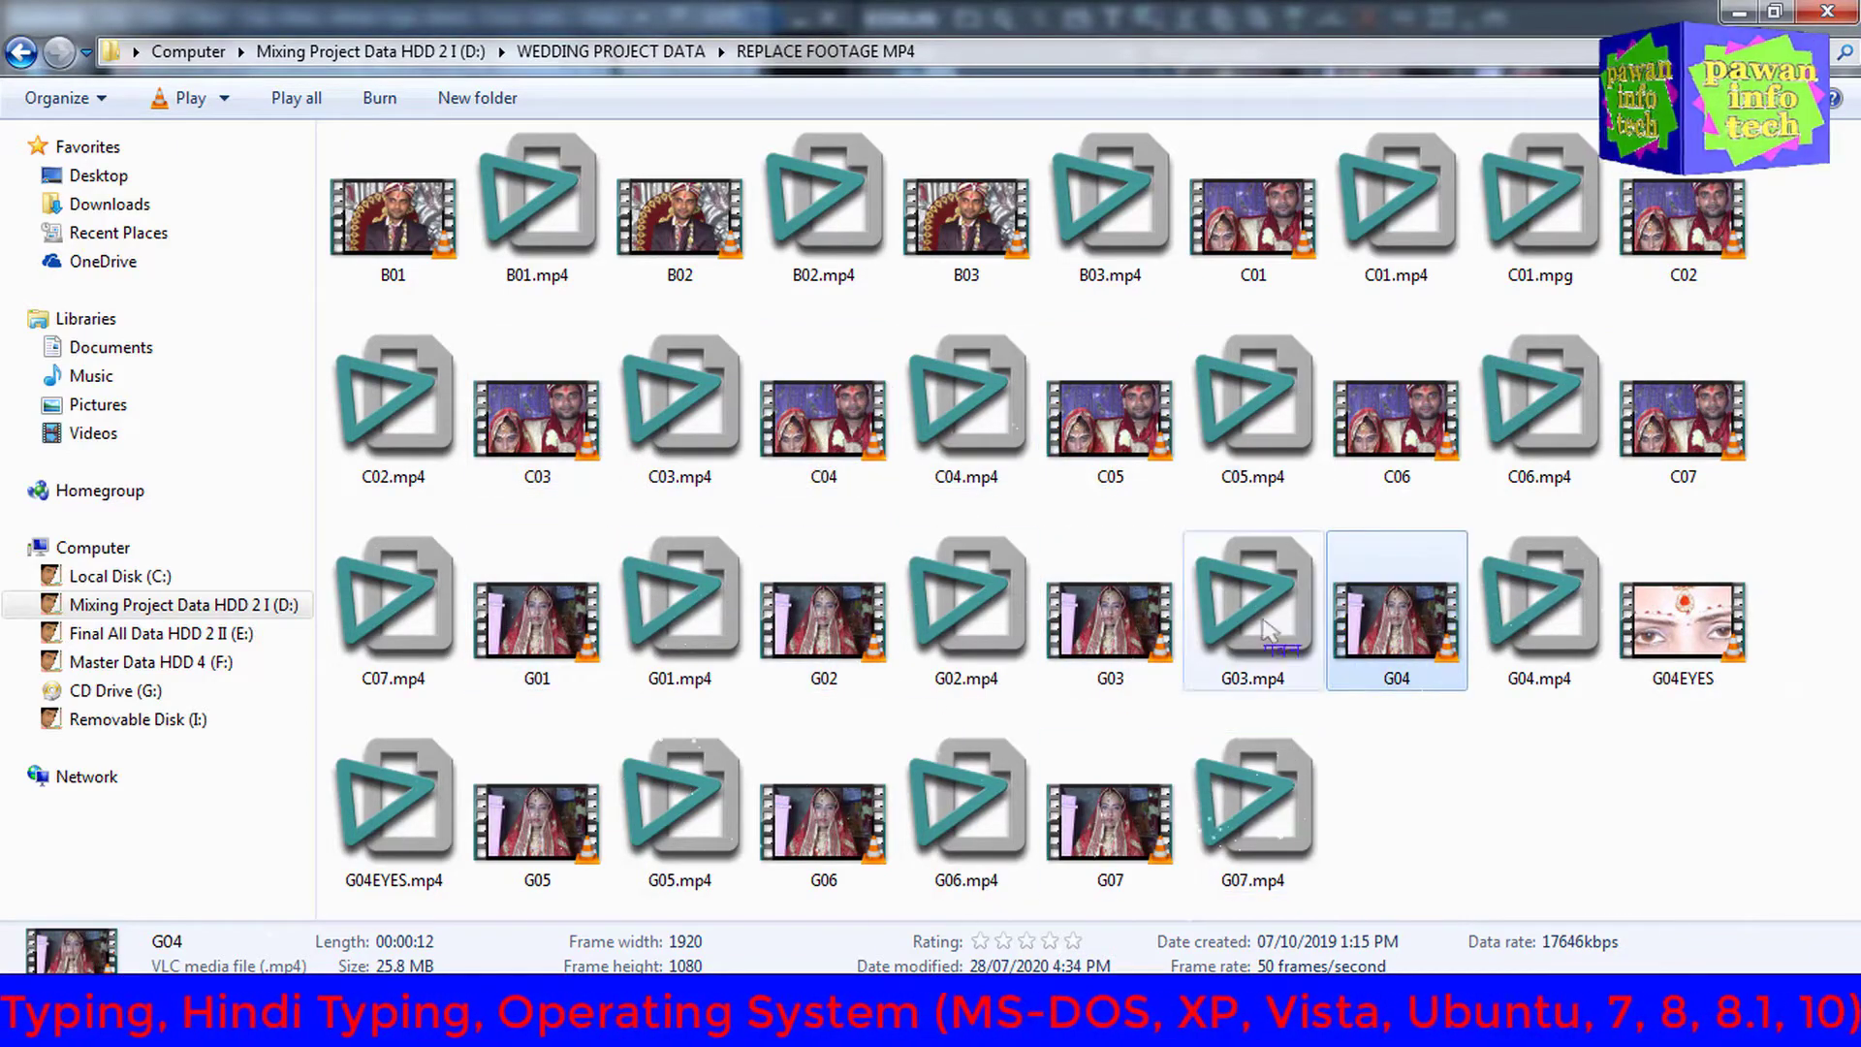
{"action": "left_click", "coordinate": [829, 621]}
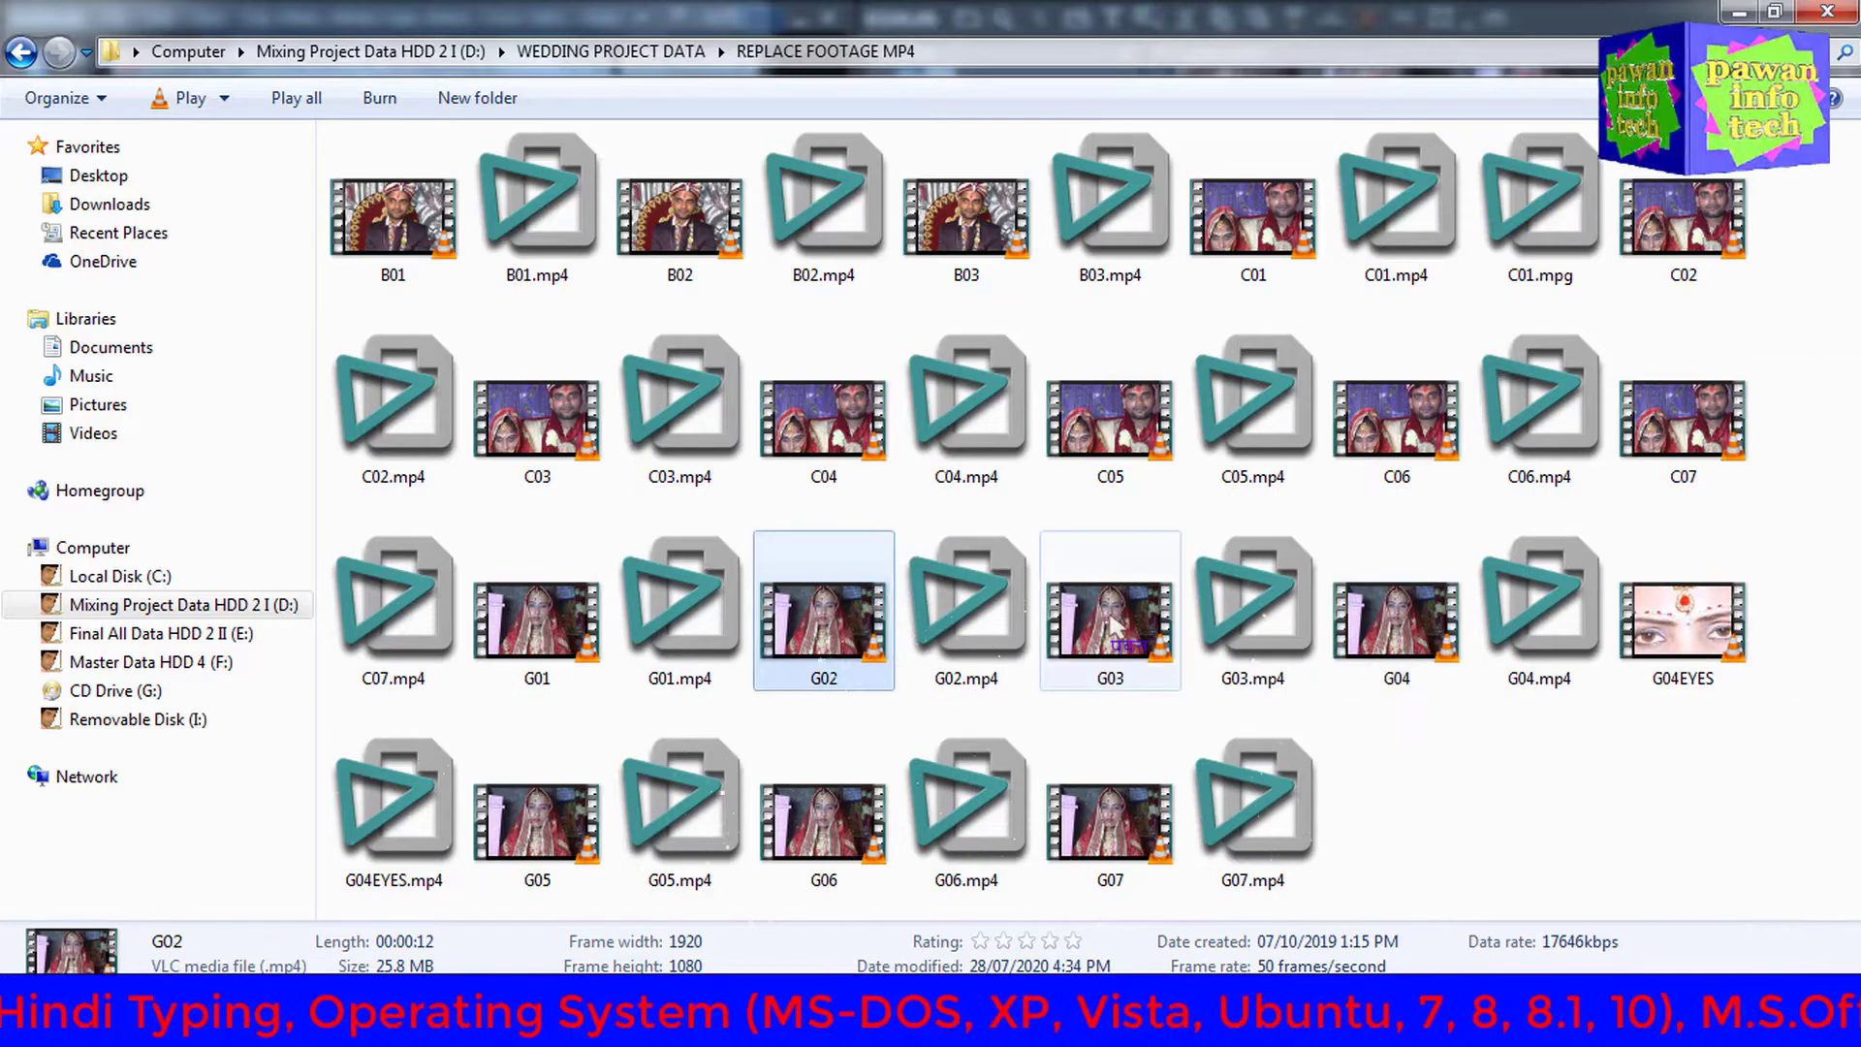
{"action": "left_click", "coordinate": [1114, 625]}
{"action": "left_click", "coordinate": [1396, 620]}
{"action": "left_click", "coordinate": [1110, 824]}
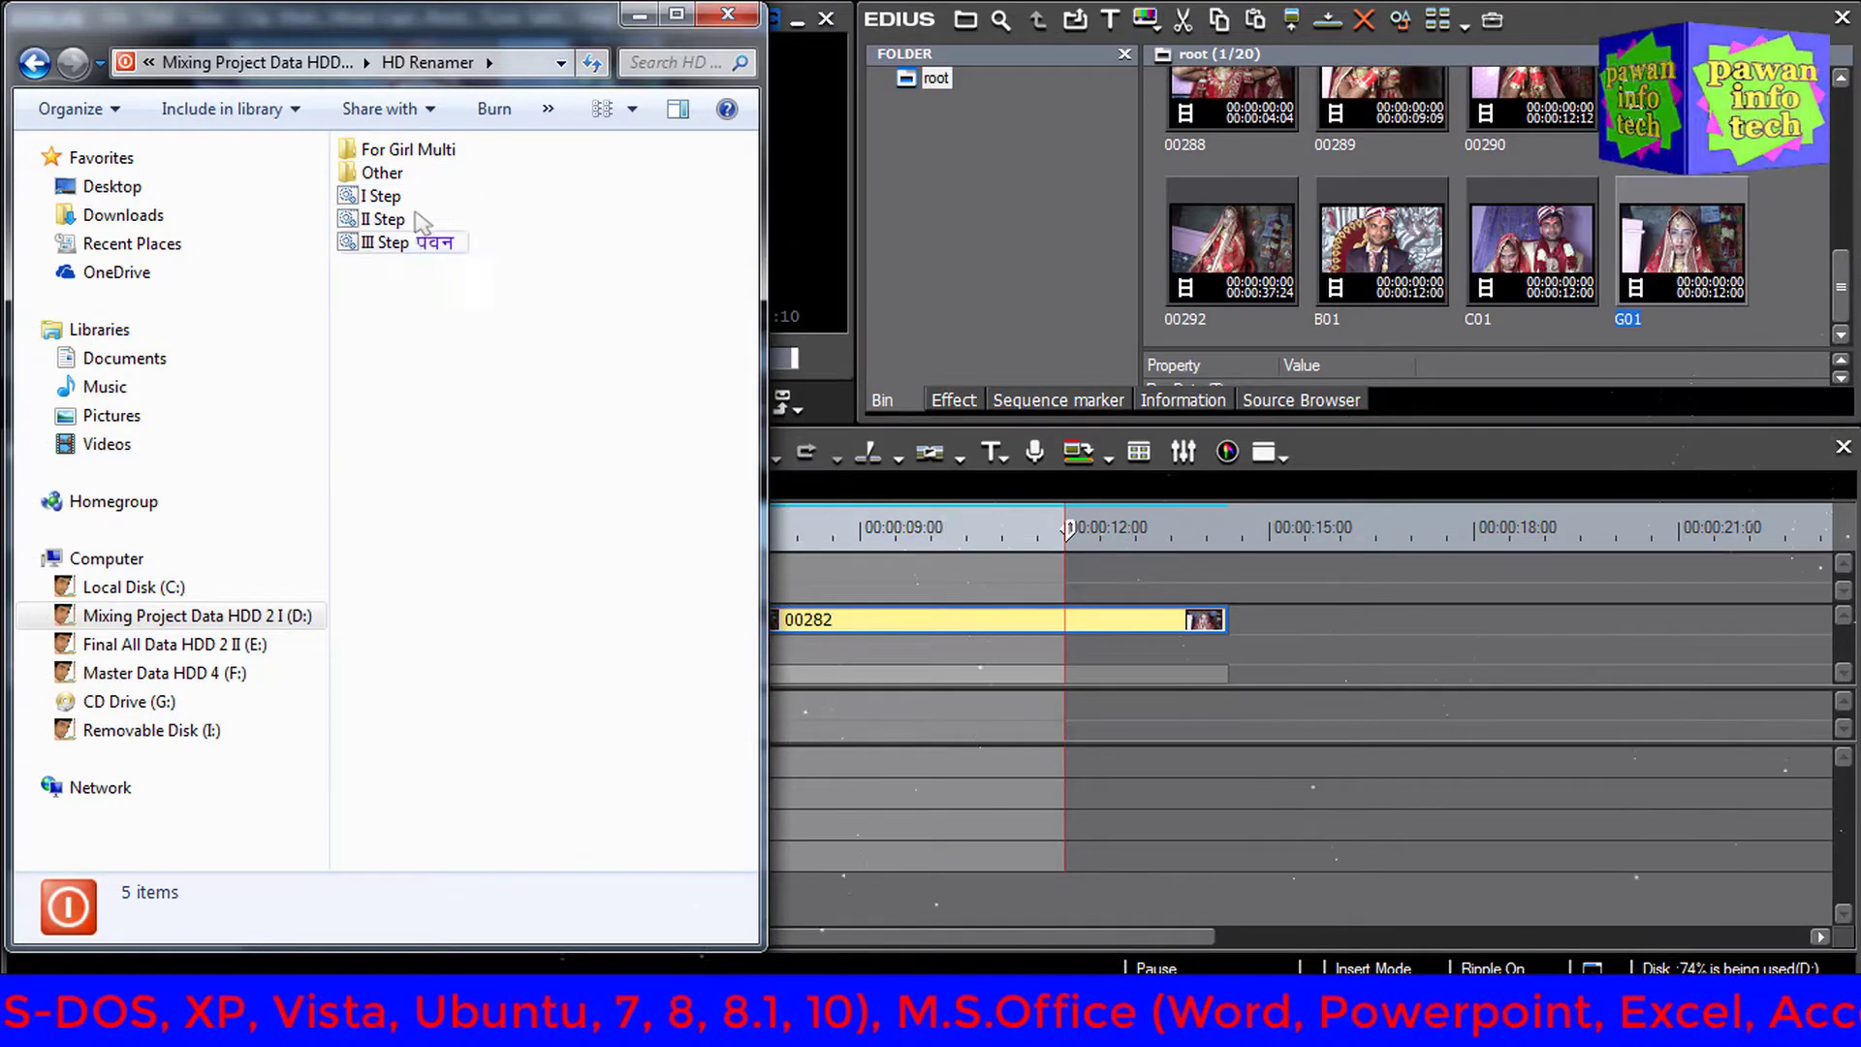
Close the HD Renamer Explorer window and delete both 00282 clips from the EDIUS timeline
{"action": "left_click", "coordinate": [43, 74]}
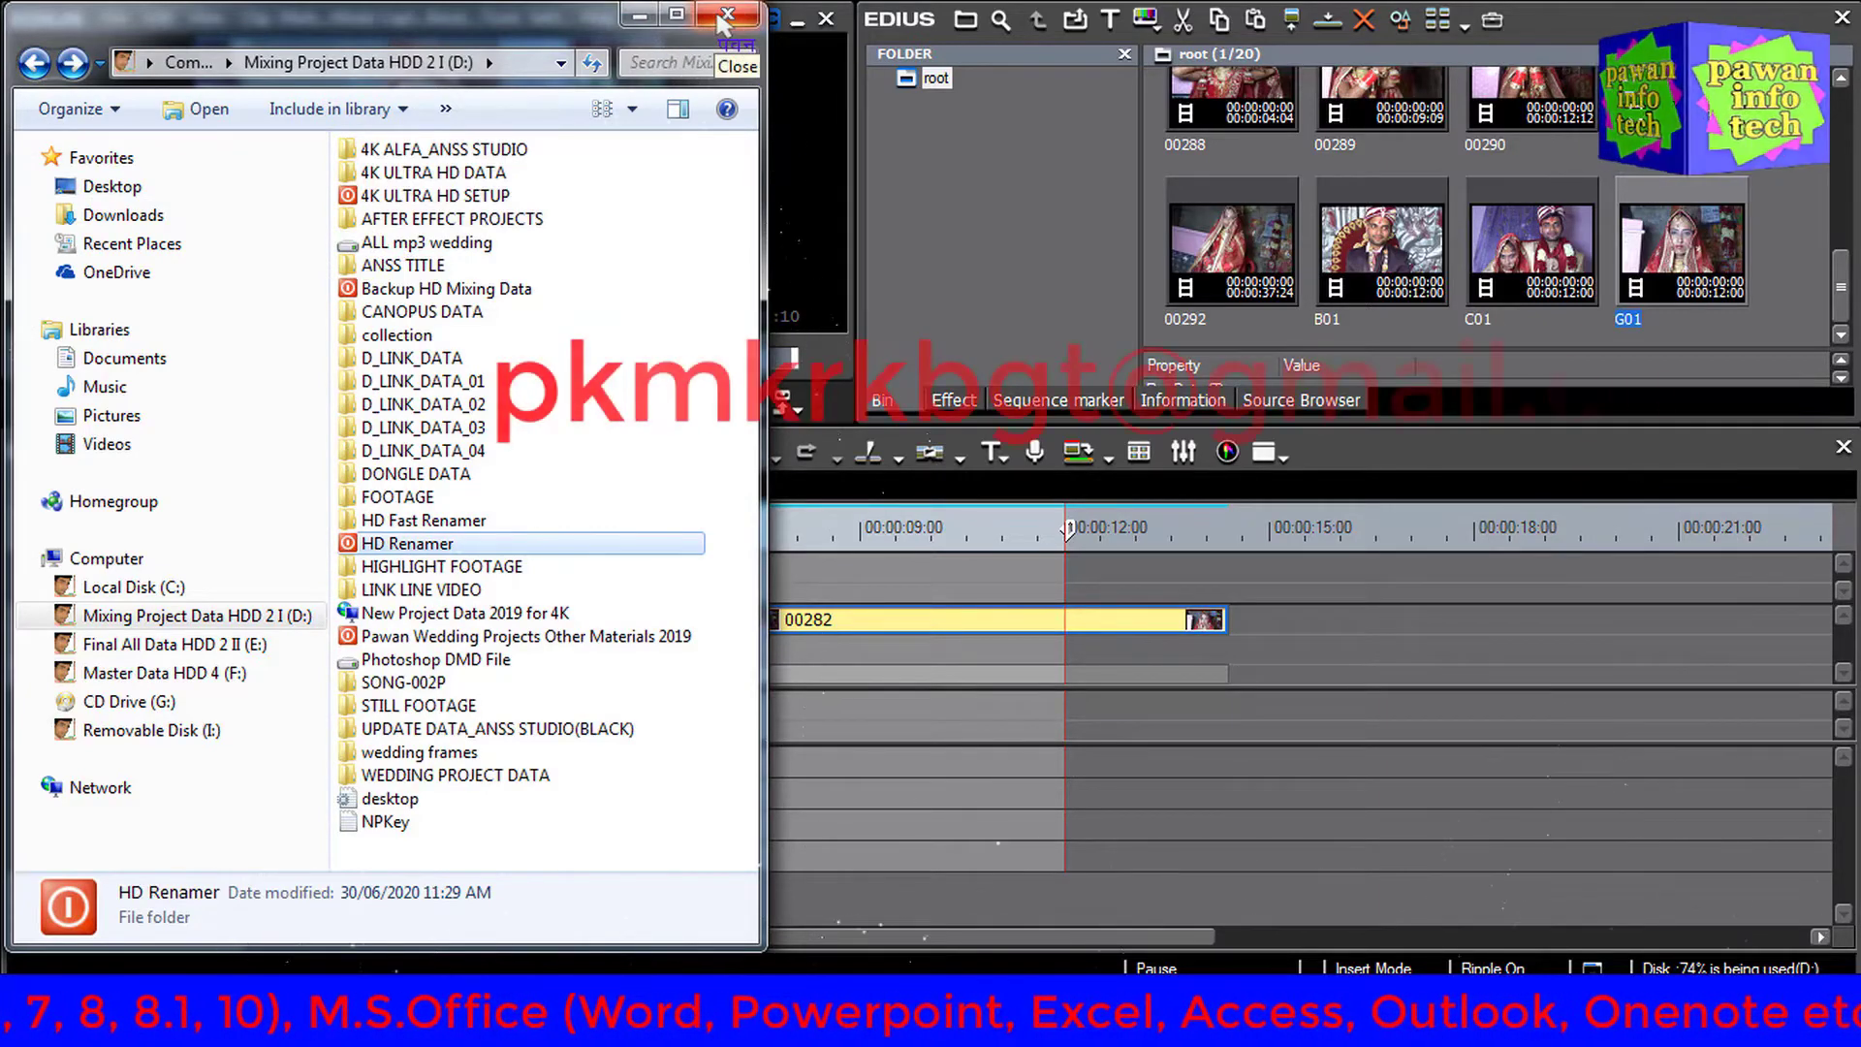
{"action": "left_click", "coordinate": [725, 16]}
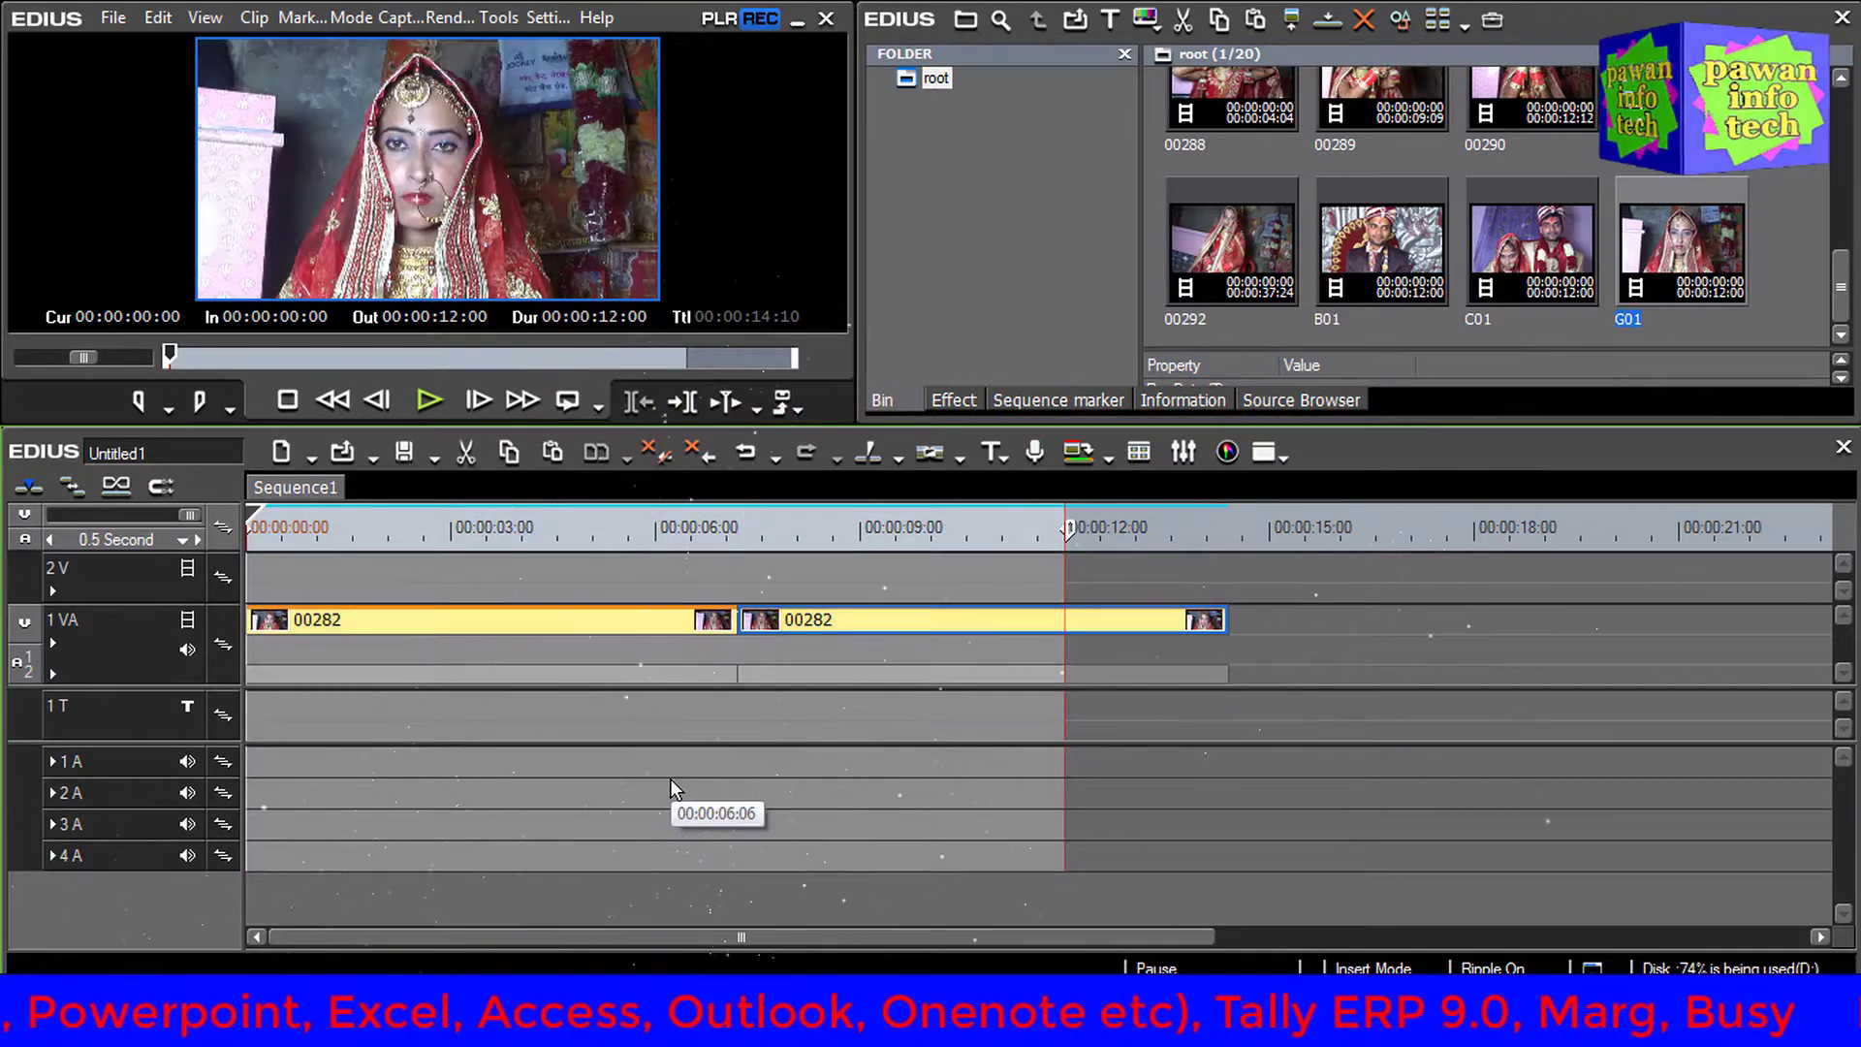
{"action": "key", "text": "Delete"}
{"action": "left_click_drag", "start_coordinate": [588, 534], "coordinate": [192, 534]}
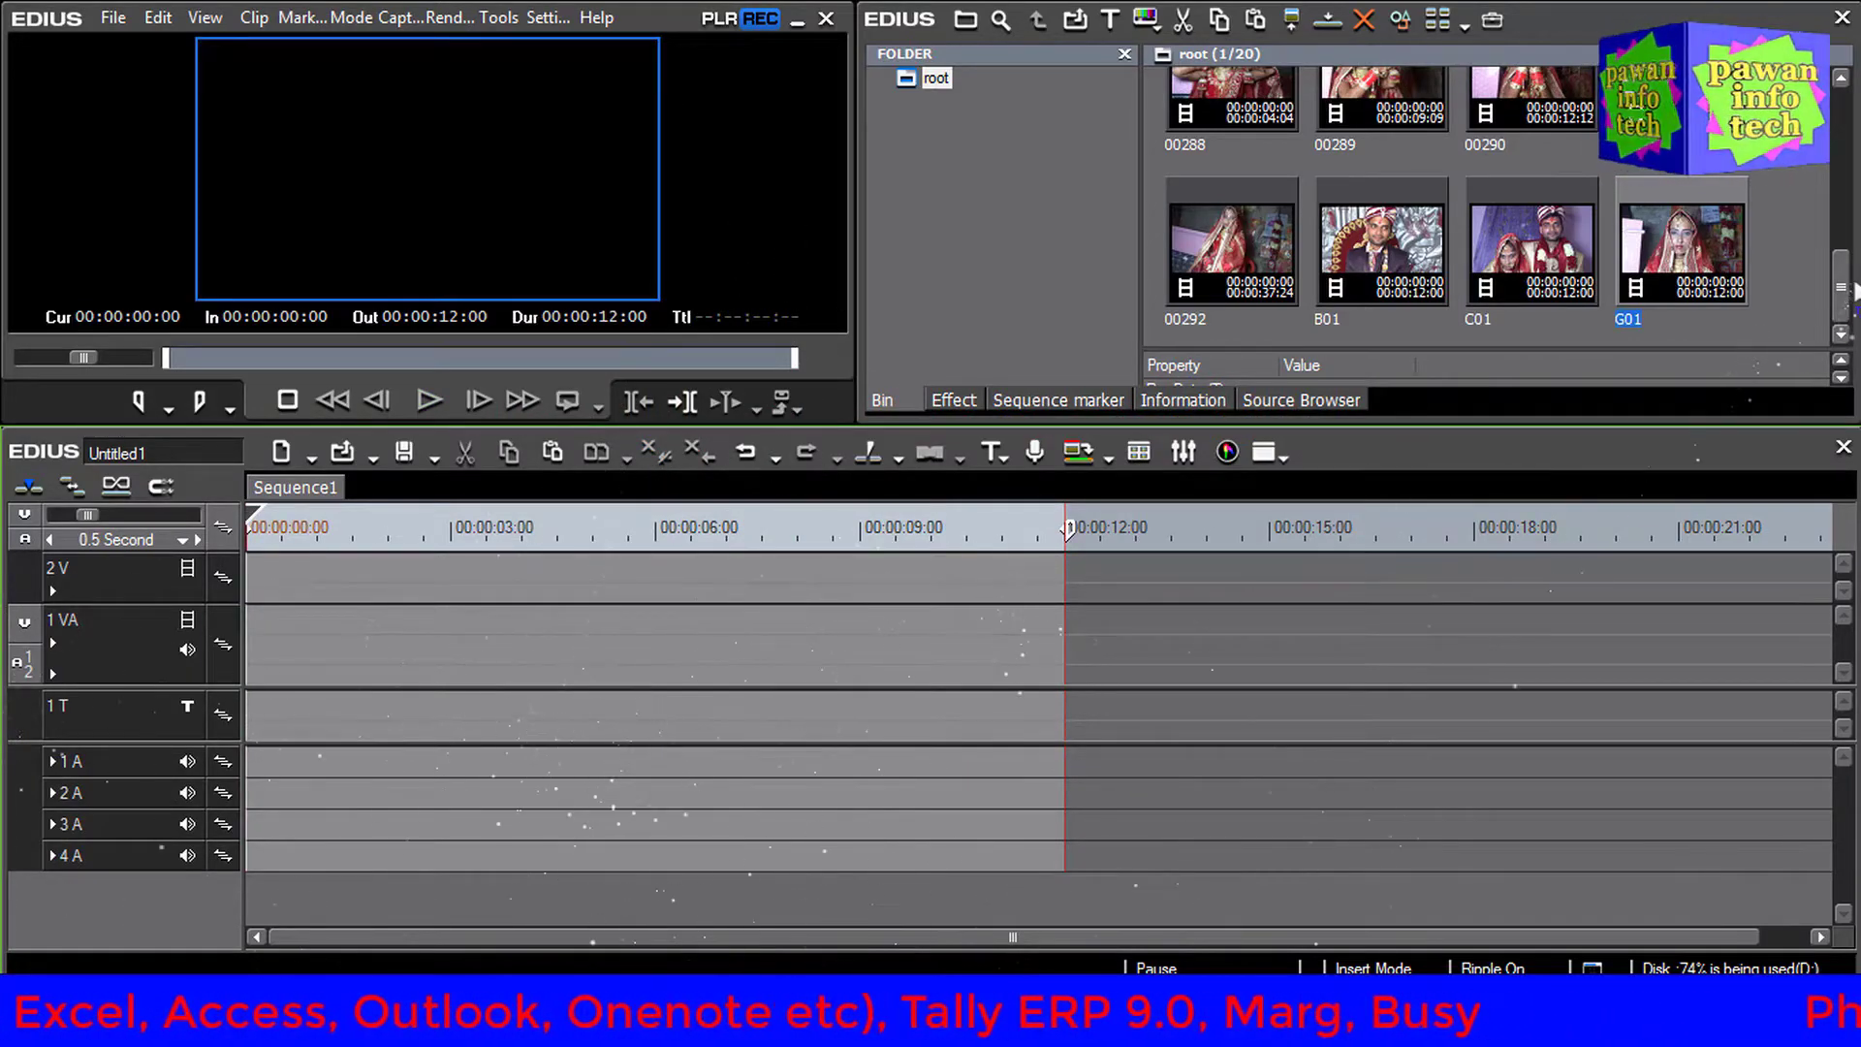
Place clip 00285 from the bin at the start of the 1 VA track
{"action": "left_click_drag", "start_coordinate": [1853, 289], "coordinate": [1852, 230]}
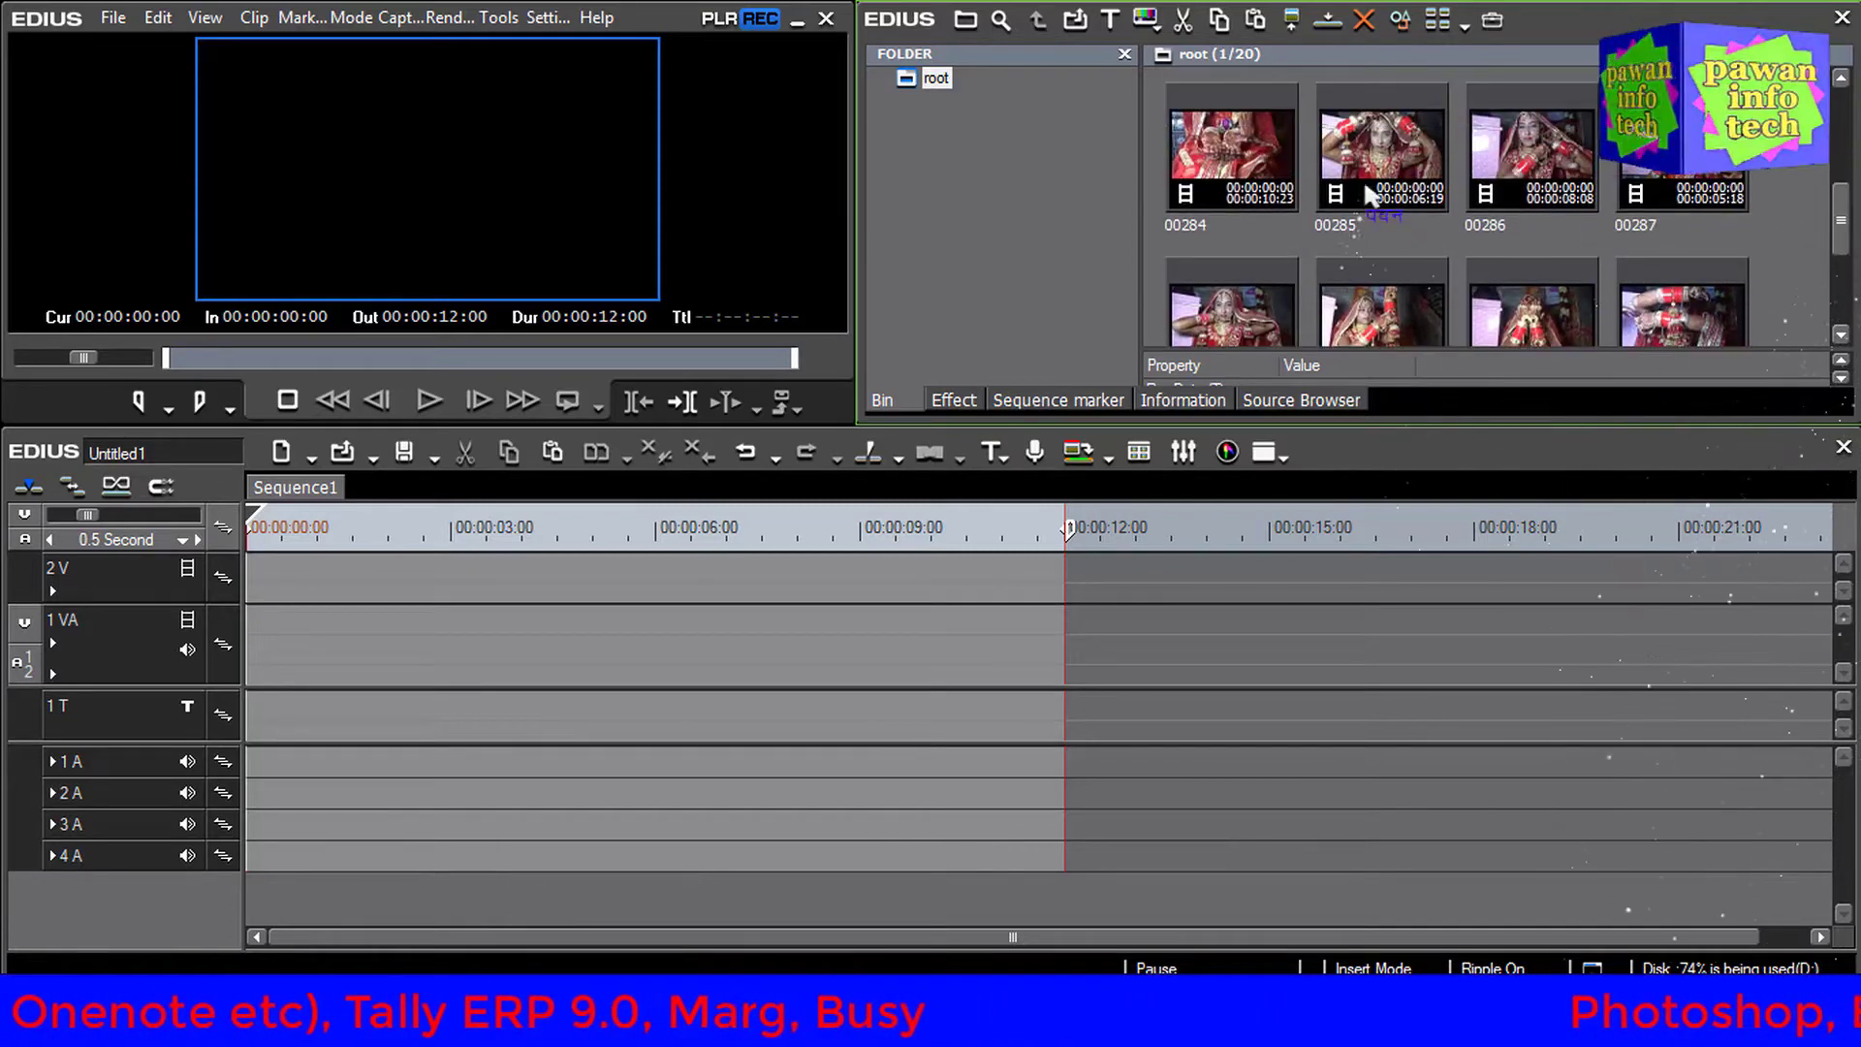
{"action": "left_click_drag", "start_coordinate": [1369, 194], "coordinate": [334, 626]}
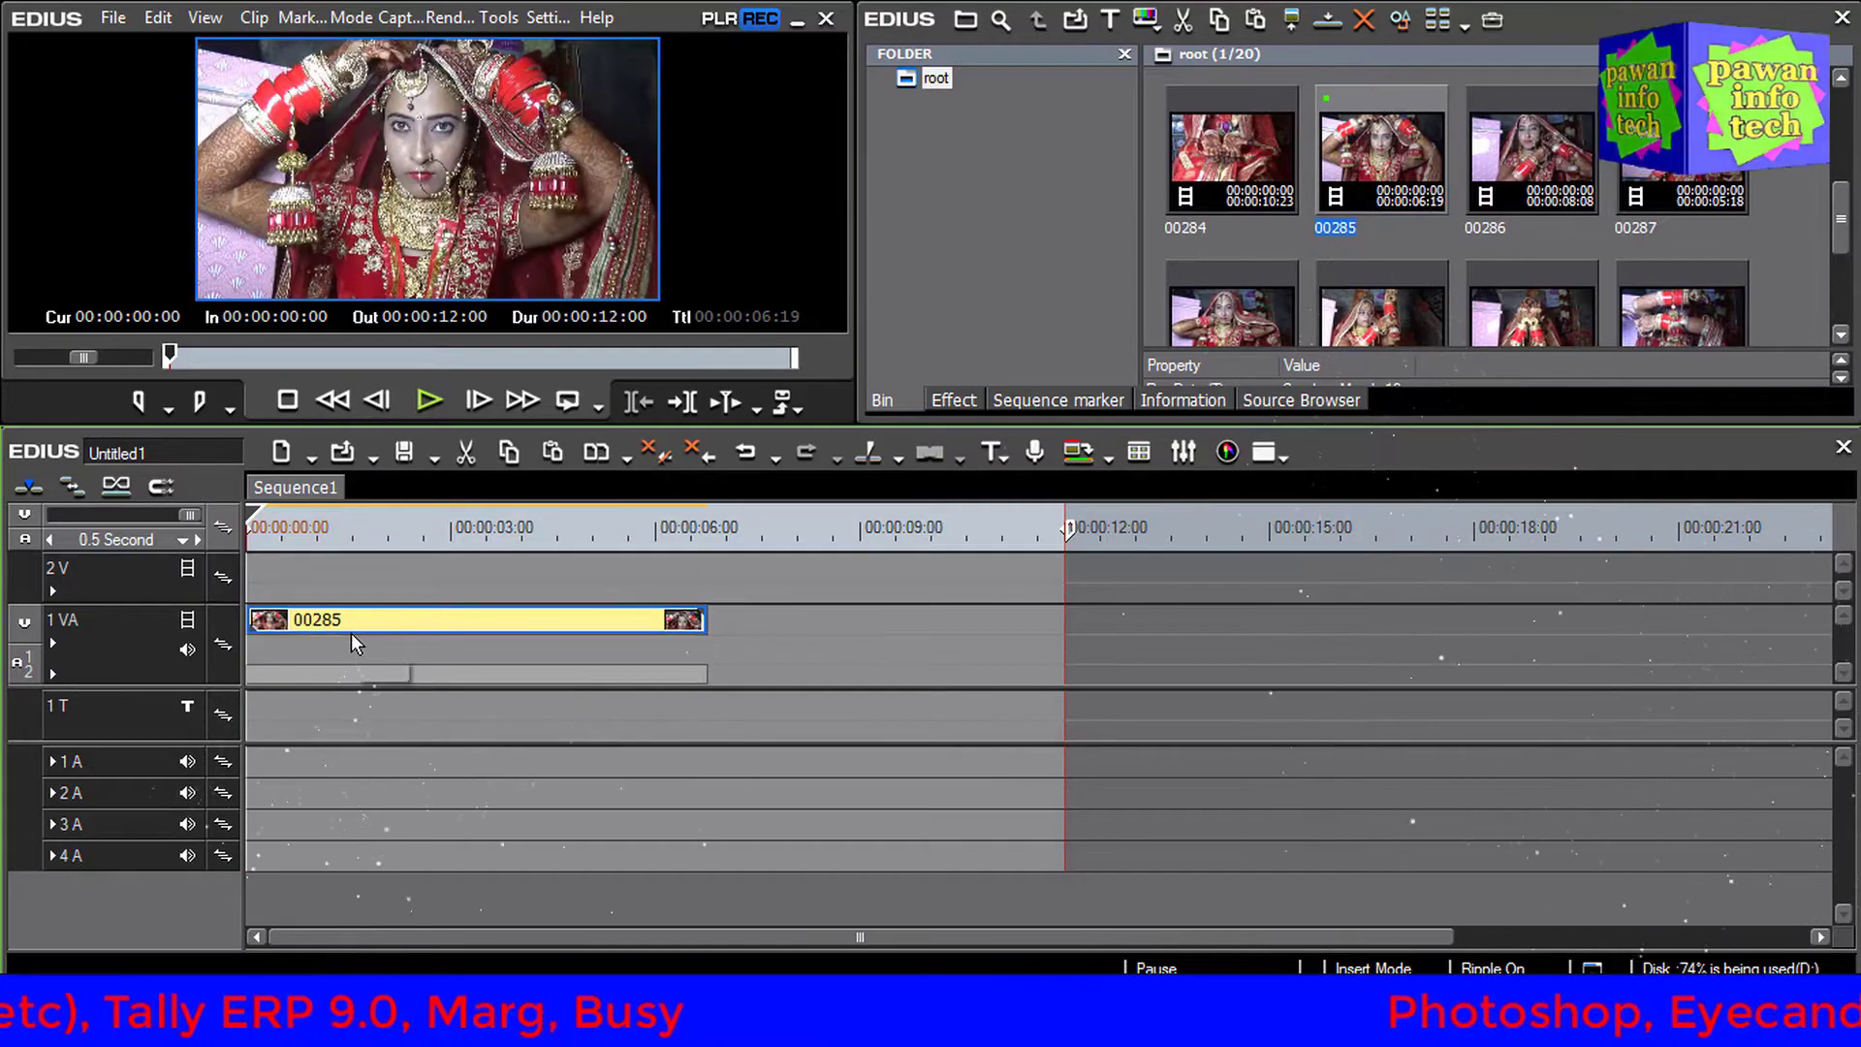
Preview clip 00285 on the timeline and paste the copied clip 00282 directly after it on the 1 VA track
{"action": "scroll", "coordinate": [351, 632], "scroll_direction": "up", "scroll_amount": 1}
{"action": "left_click_drag", "start_coordinate": [269, 525], "coordinate": [755, 645]}
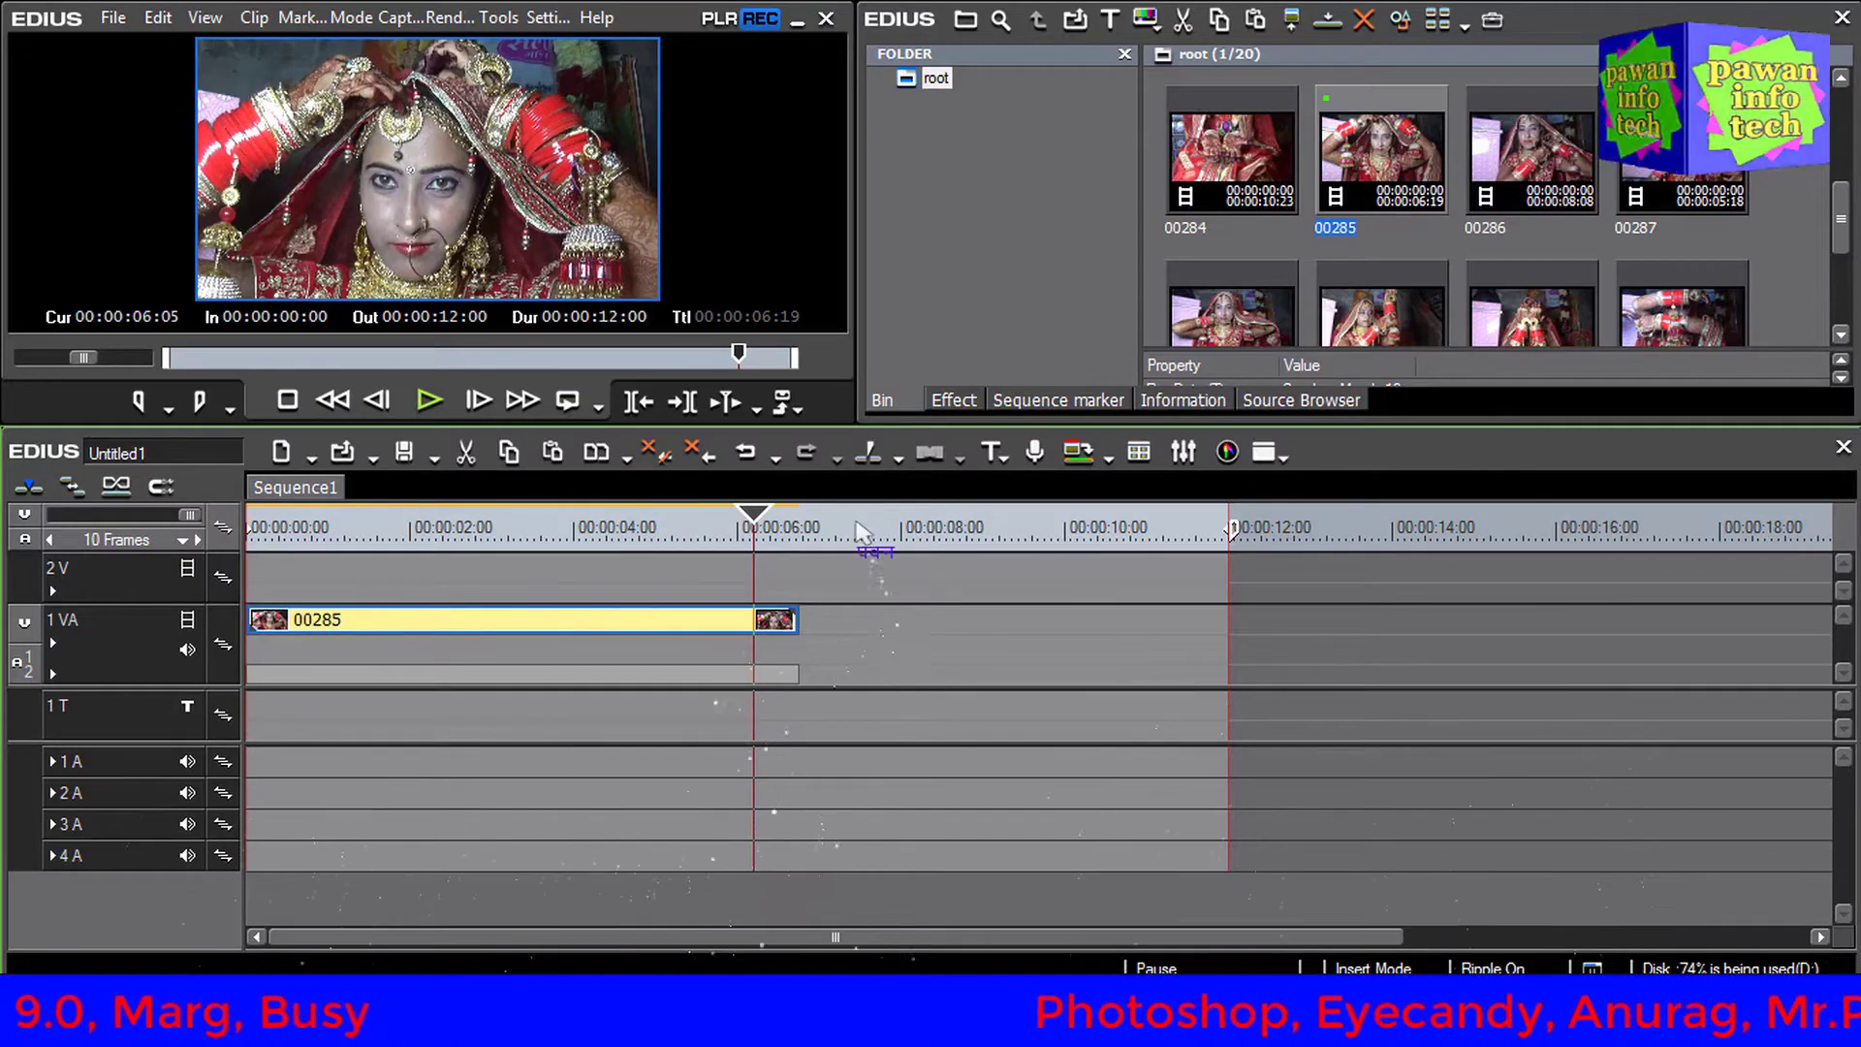
{"action": "left_click_drag", "start_coordinate": [860, 529], "coordinate": [799, 577]}
{"action": "key", "text": "ctrl+v"}
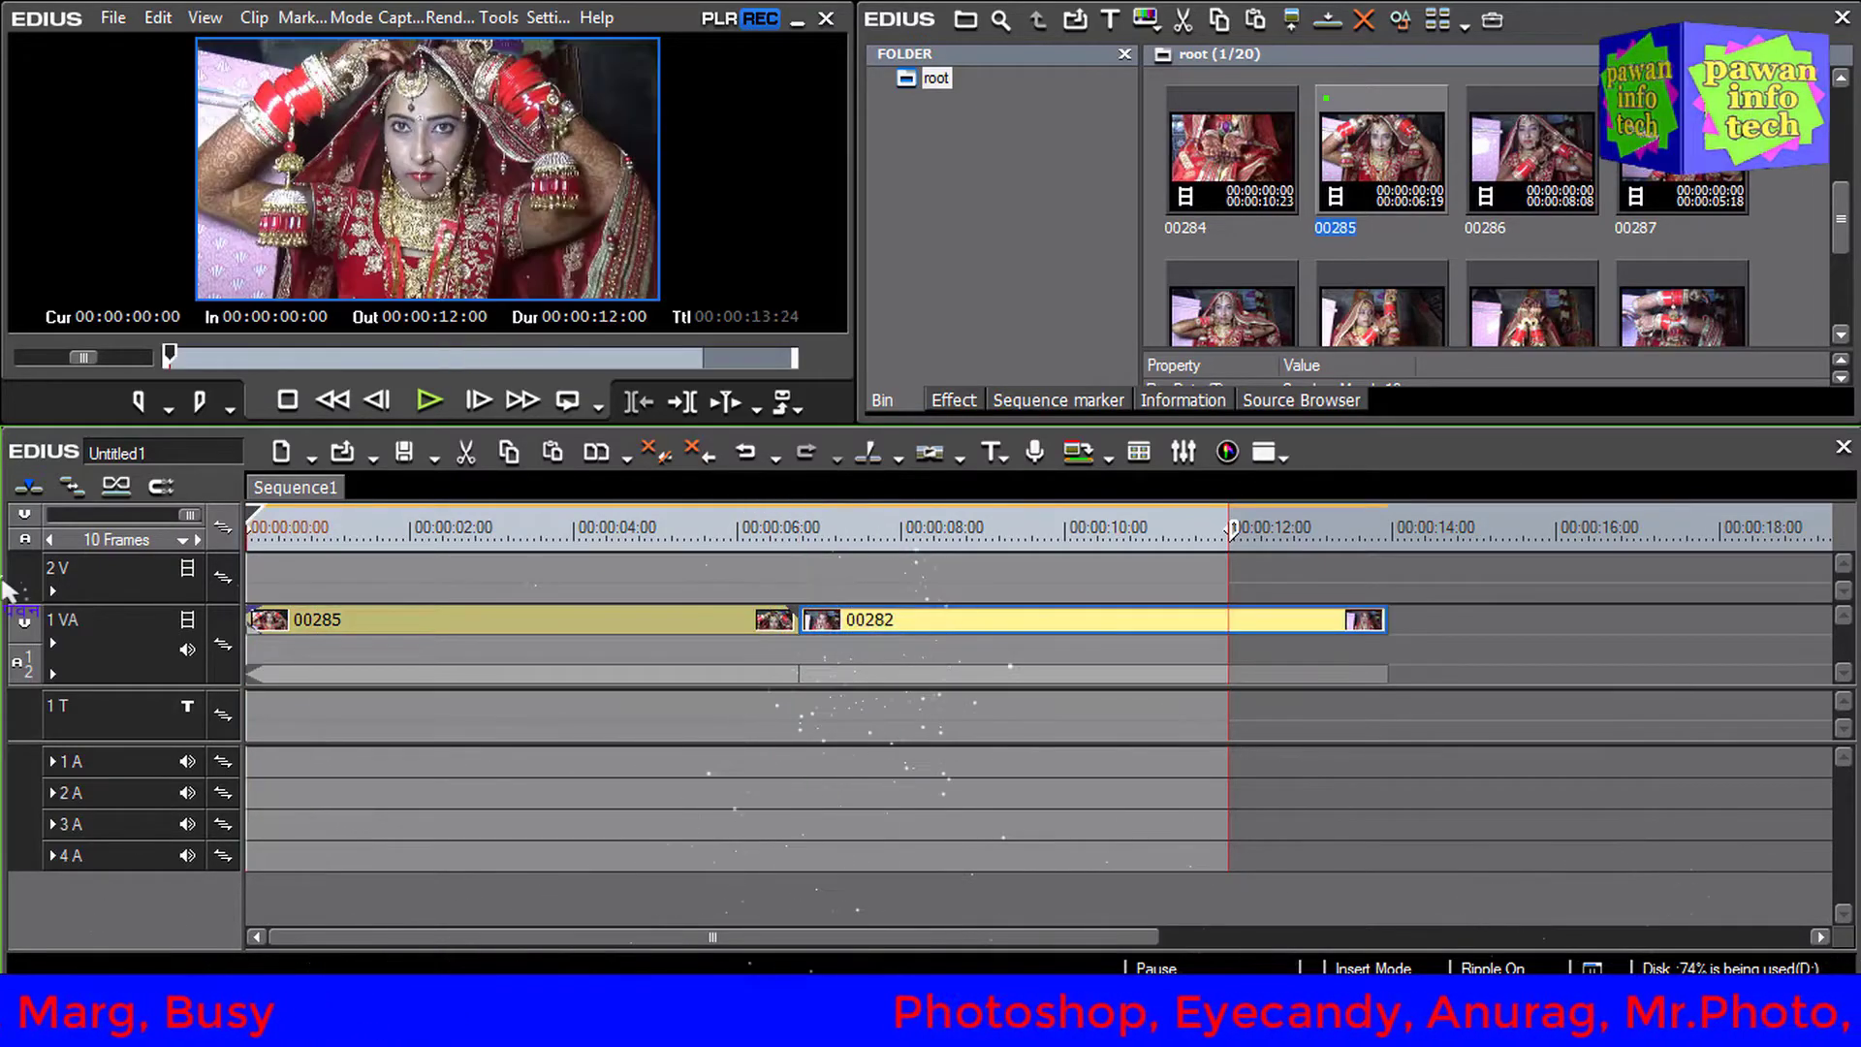
Export the marked 12-second range as an H.264/AVC MP4, overwriting G02 in the REPLACE FOOTAGE MP4 folder
{"action": "key", "text": "F11"}
{"action": "left_click", "coordinate": [894, 559]}
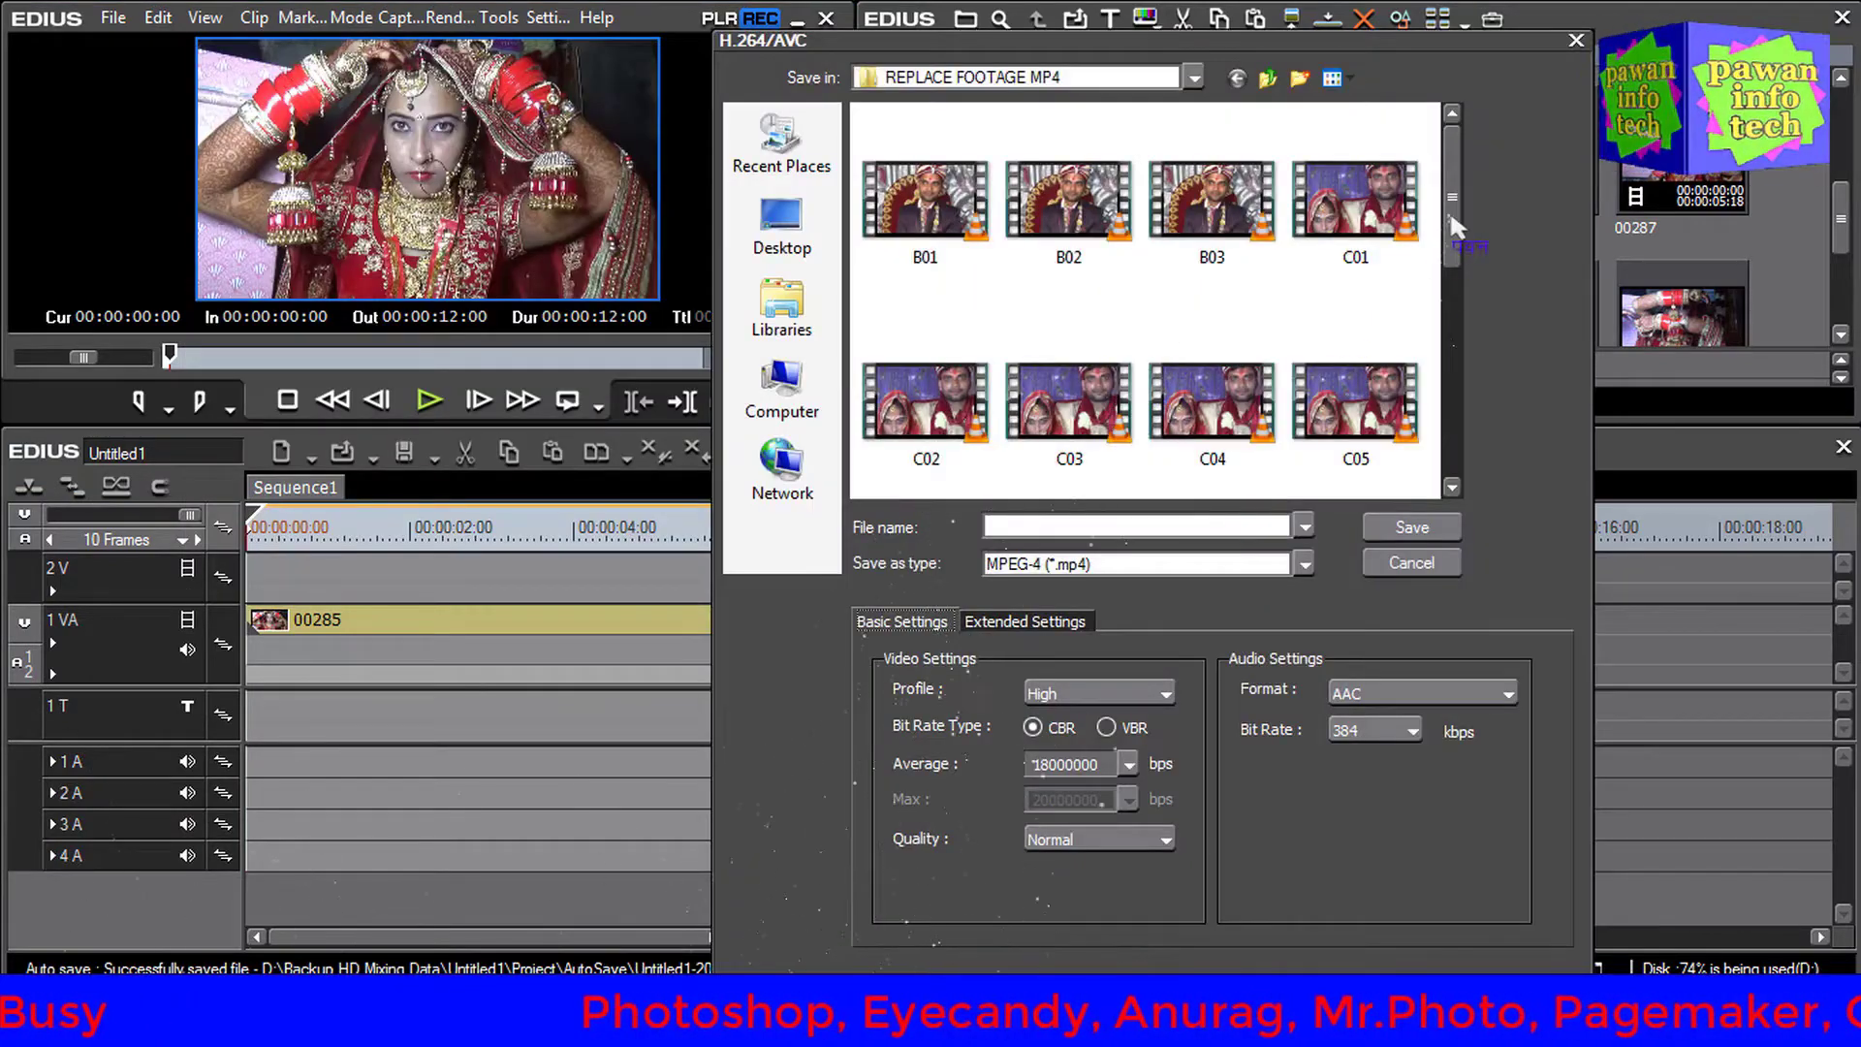
{"action": "left_click_drag", "start_coordinate": [1451, 216], "coordinate": [1451, 356]}
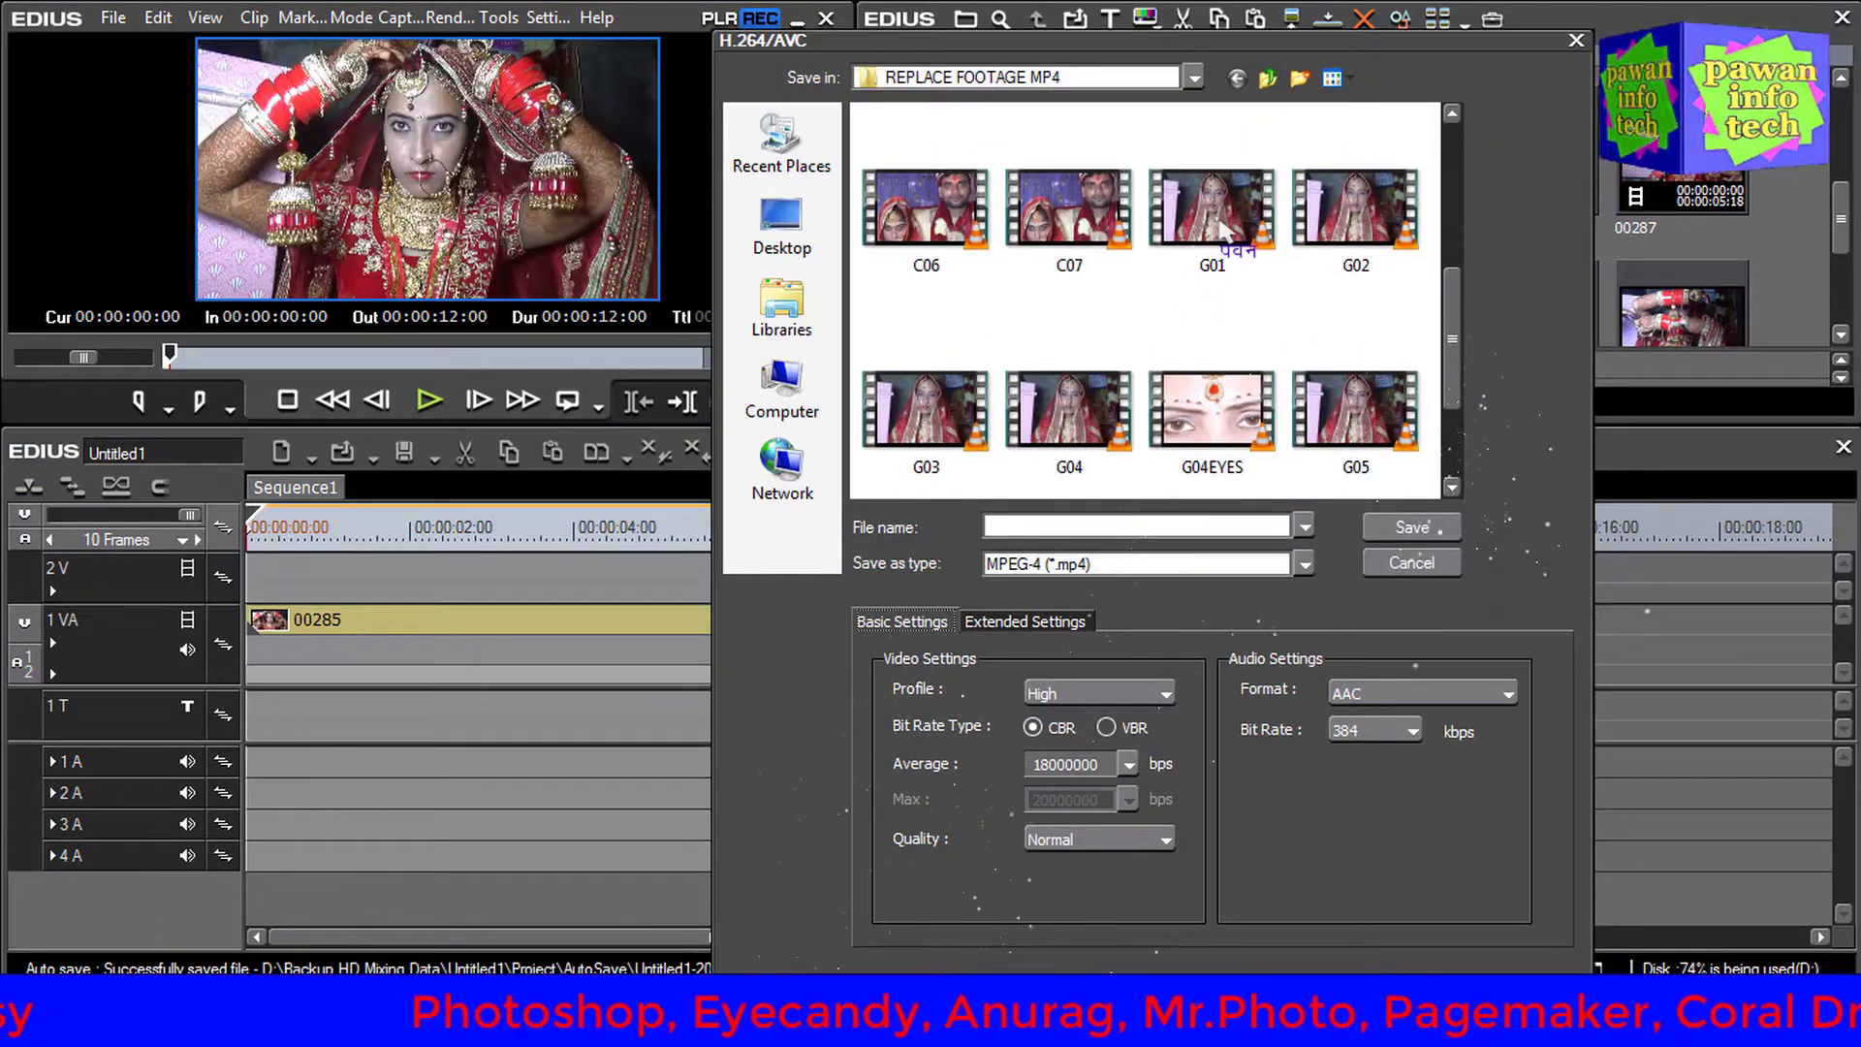
{"action": "left_click", "coordinate": [1377, 230]}
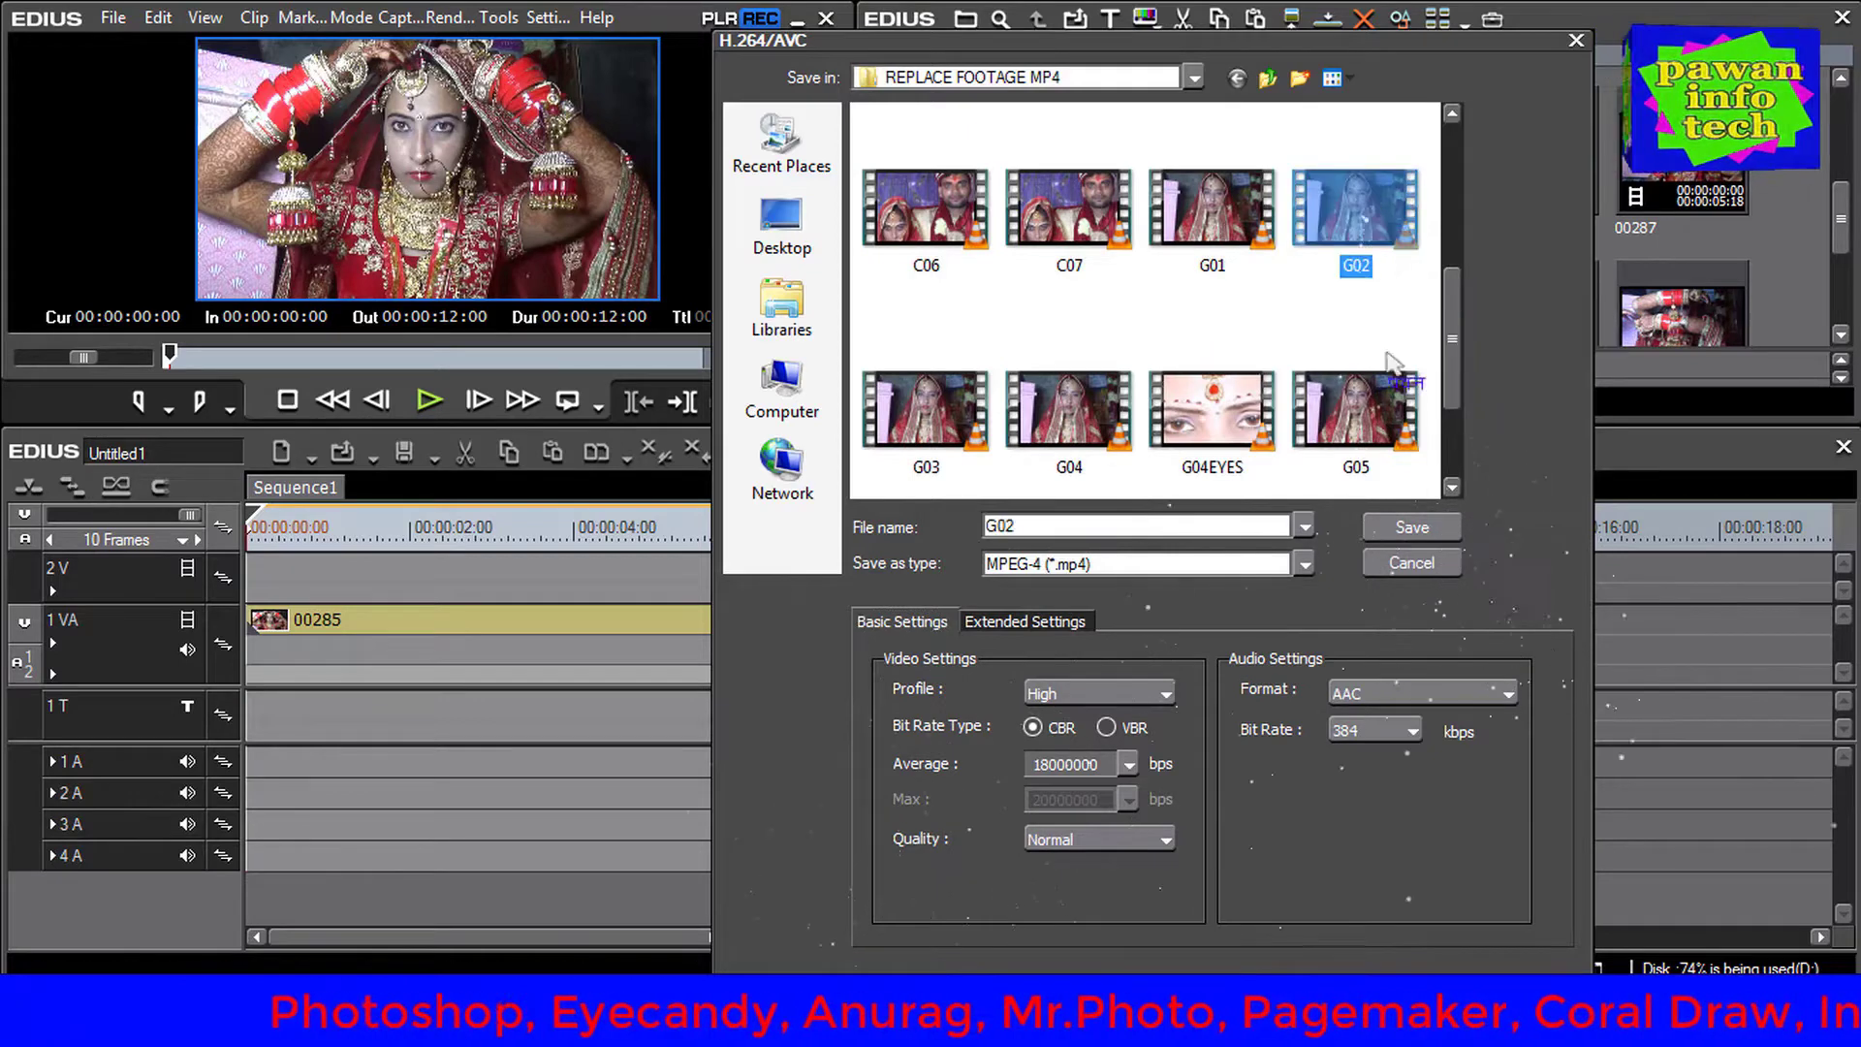
{"action": "left_click", "coordinate": [1413, 528]}
{"action": "left_click", "coordinate": [1097, 523]}
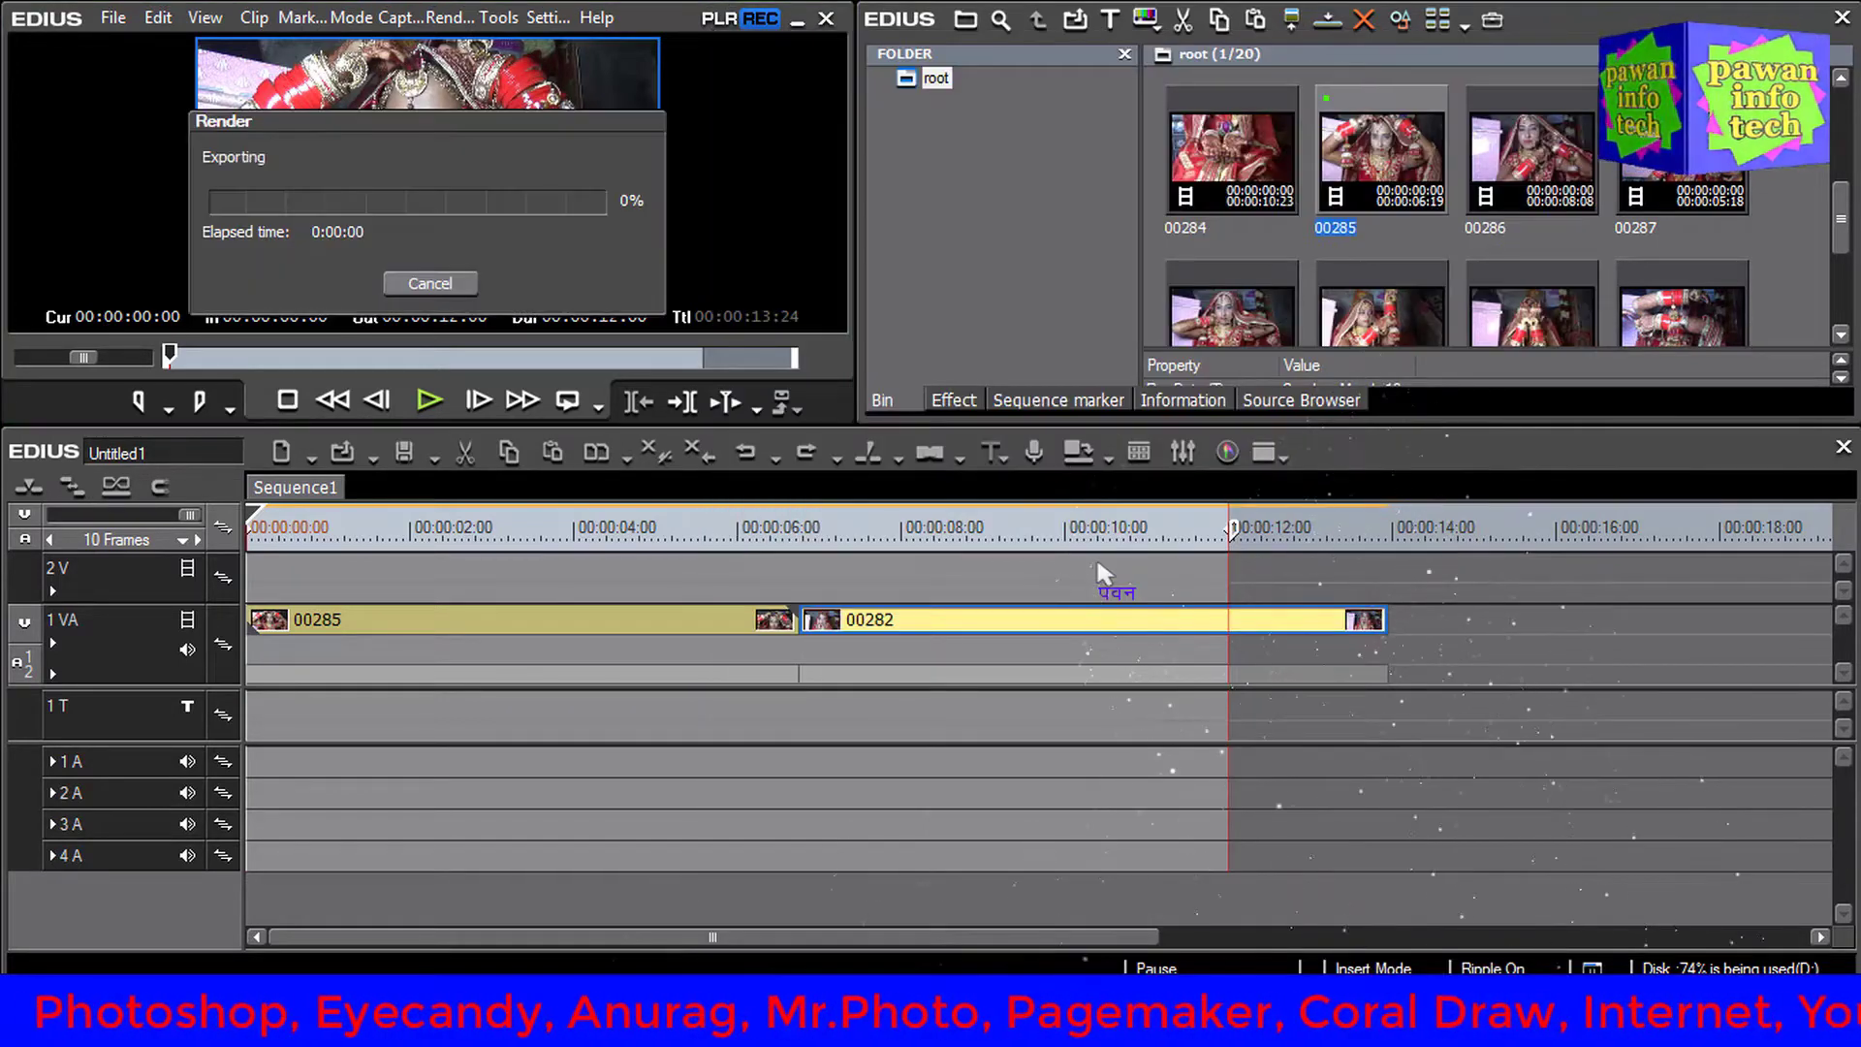
{"action": "left_click_drag", "start_coordinate": [405, 114], "coordinate": [468, 108]}
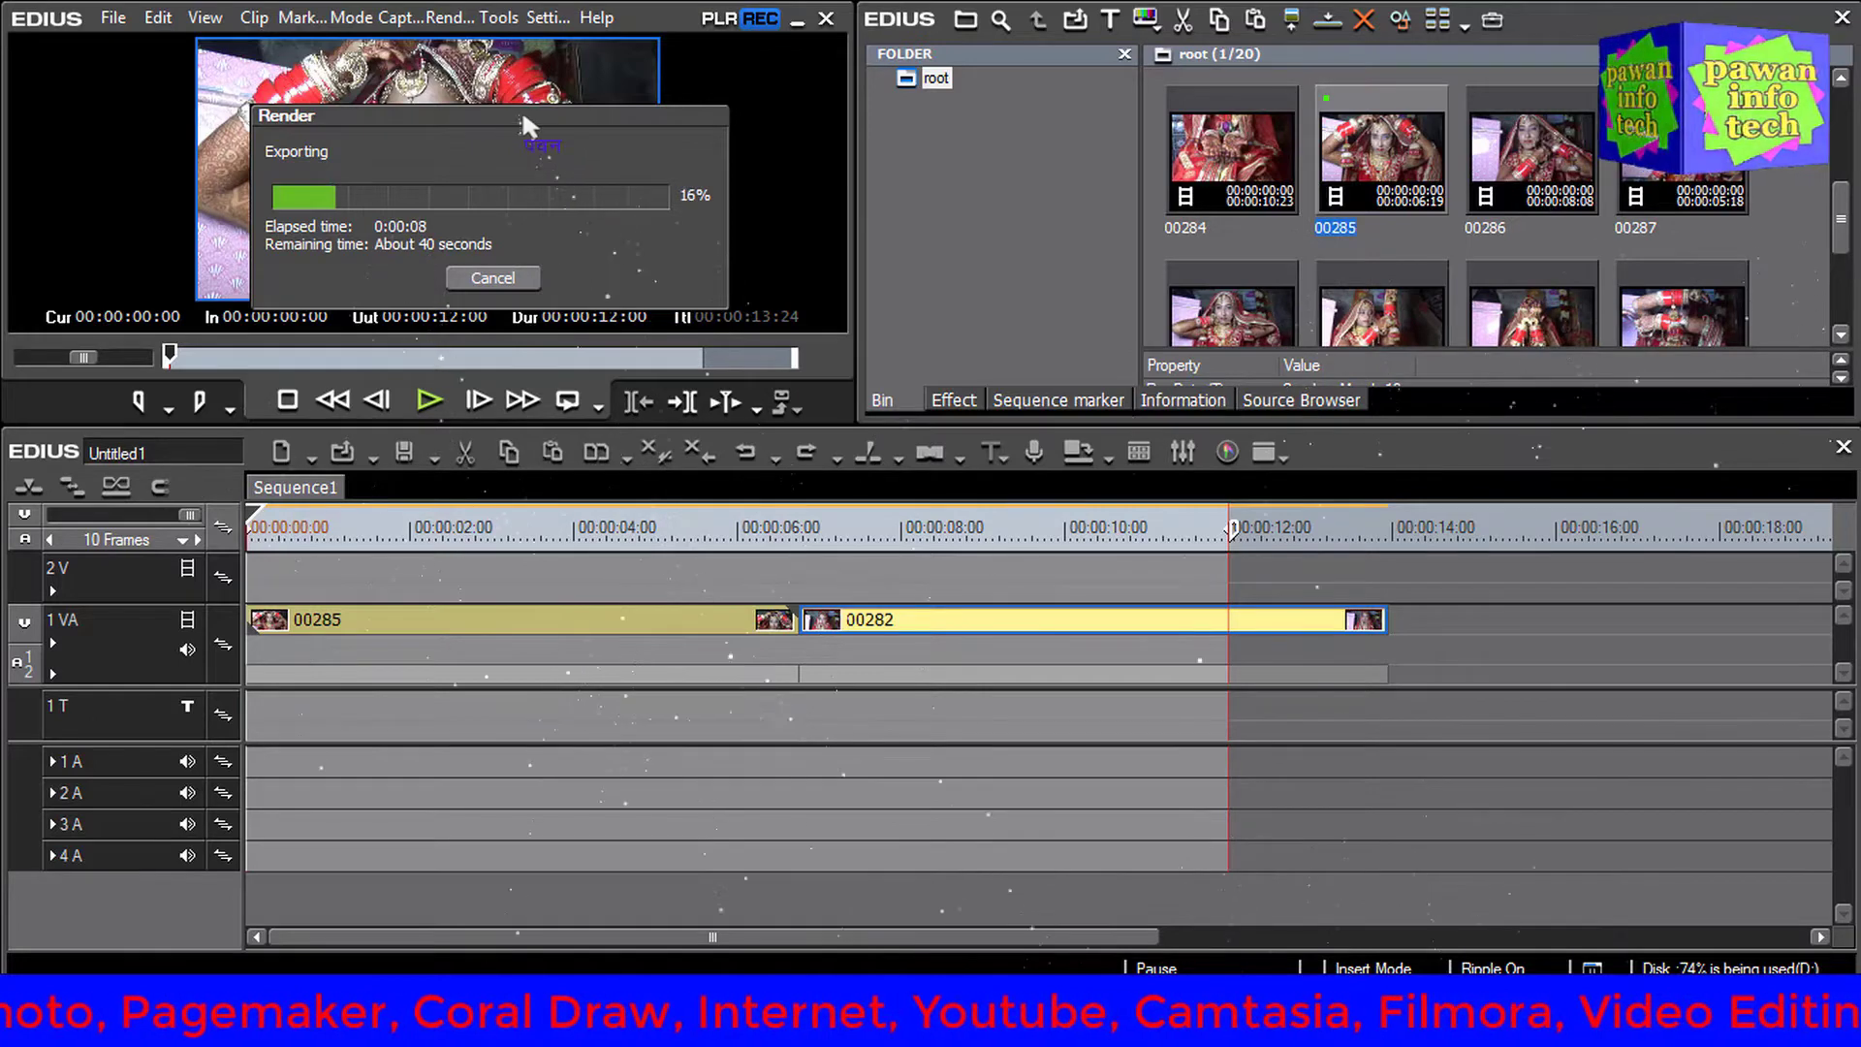
{"action": "left_click_drag", "start_coordinate": [522, 114], "coordinate": [595, 113]}
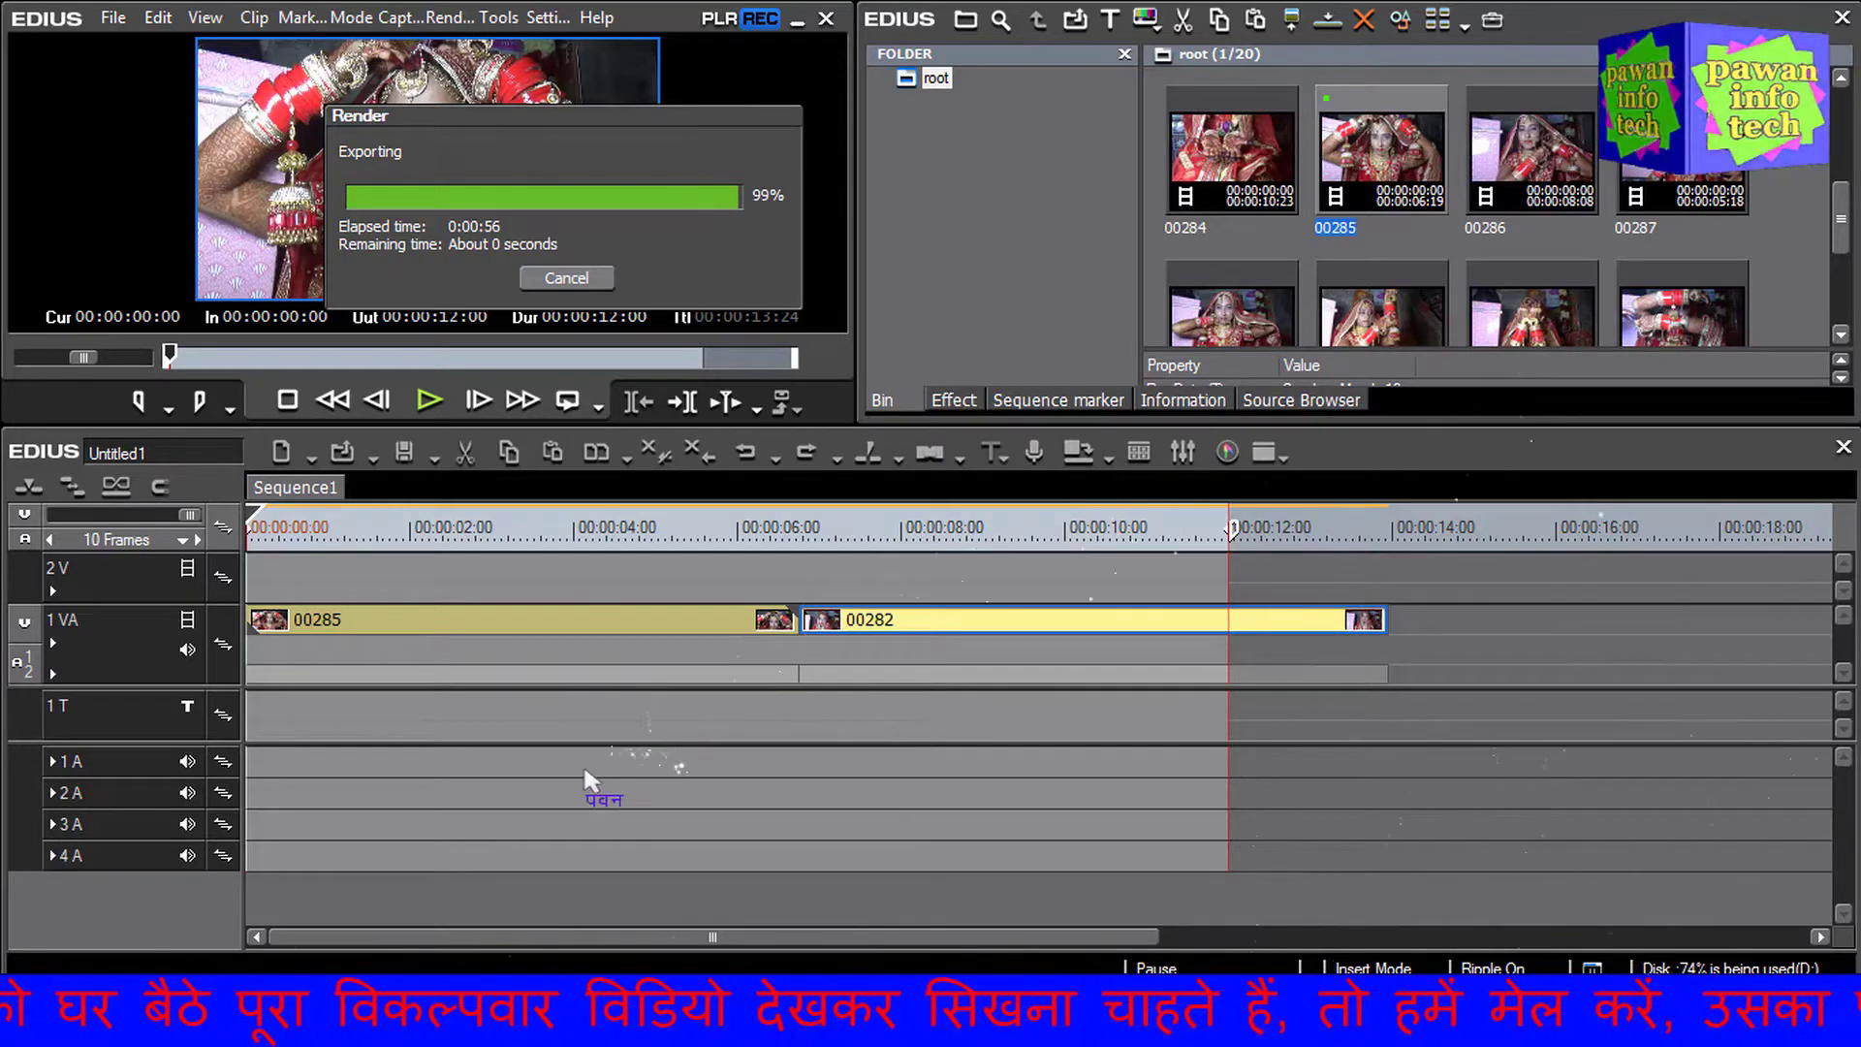
Delete clips 00285 and 00282 from the timeline
{"action": "left_click", "coordinate": [611, 772]}
{"action": "key", "text": "ctrl+a"}
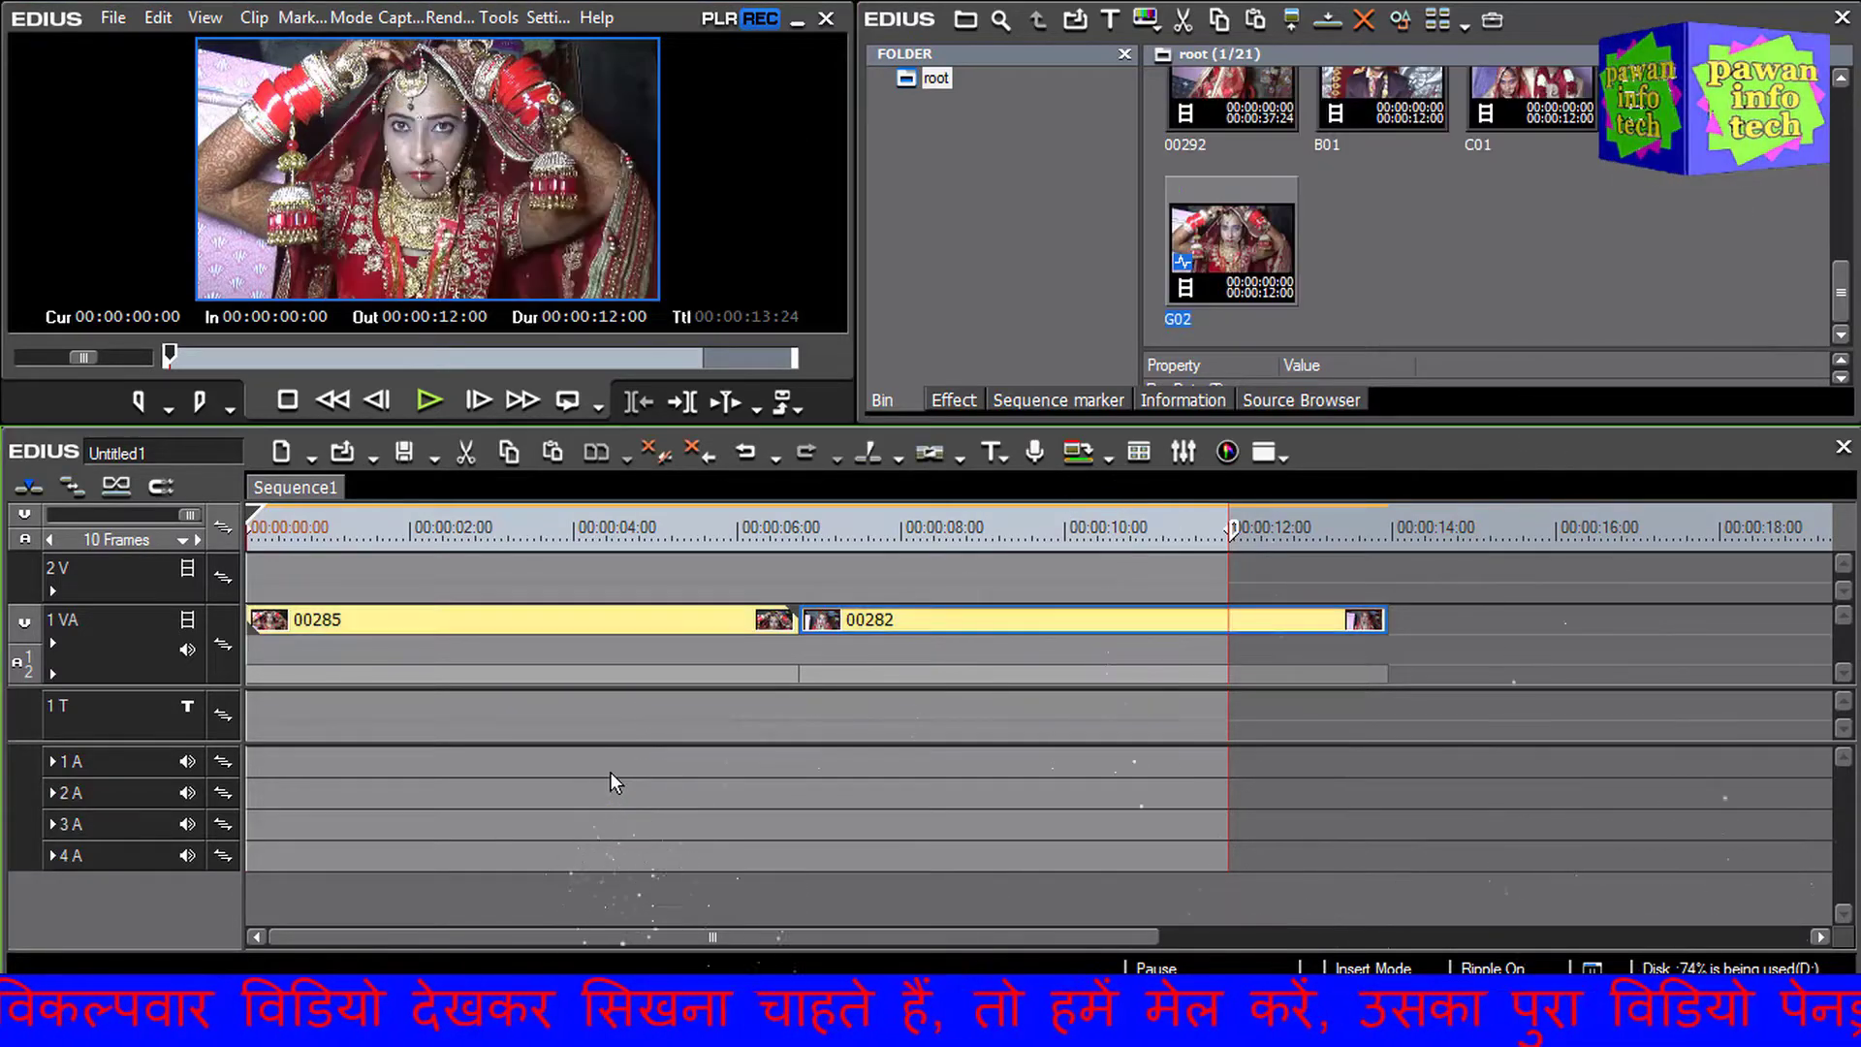
{"action": "key", "text": "Delete"}
Preview clip 00289 from the bin and place it at the start of the 1 VA track
{"action": "left_click", "coordinate": [1486, 242]}
{"action": "scroll", "coordinate": [1485, 242], "scroll_direction": "up", "scroll_amount": 3}
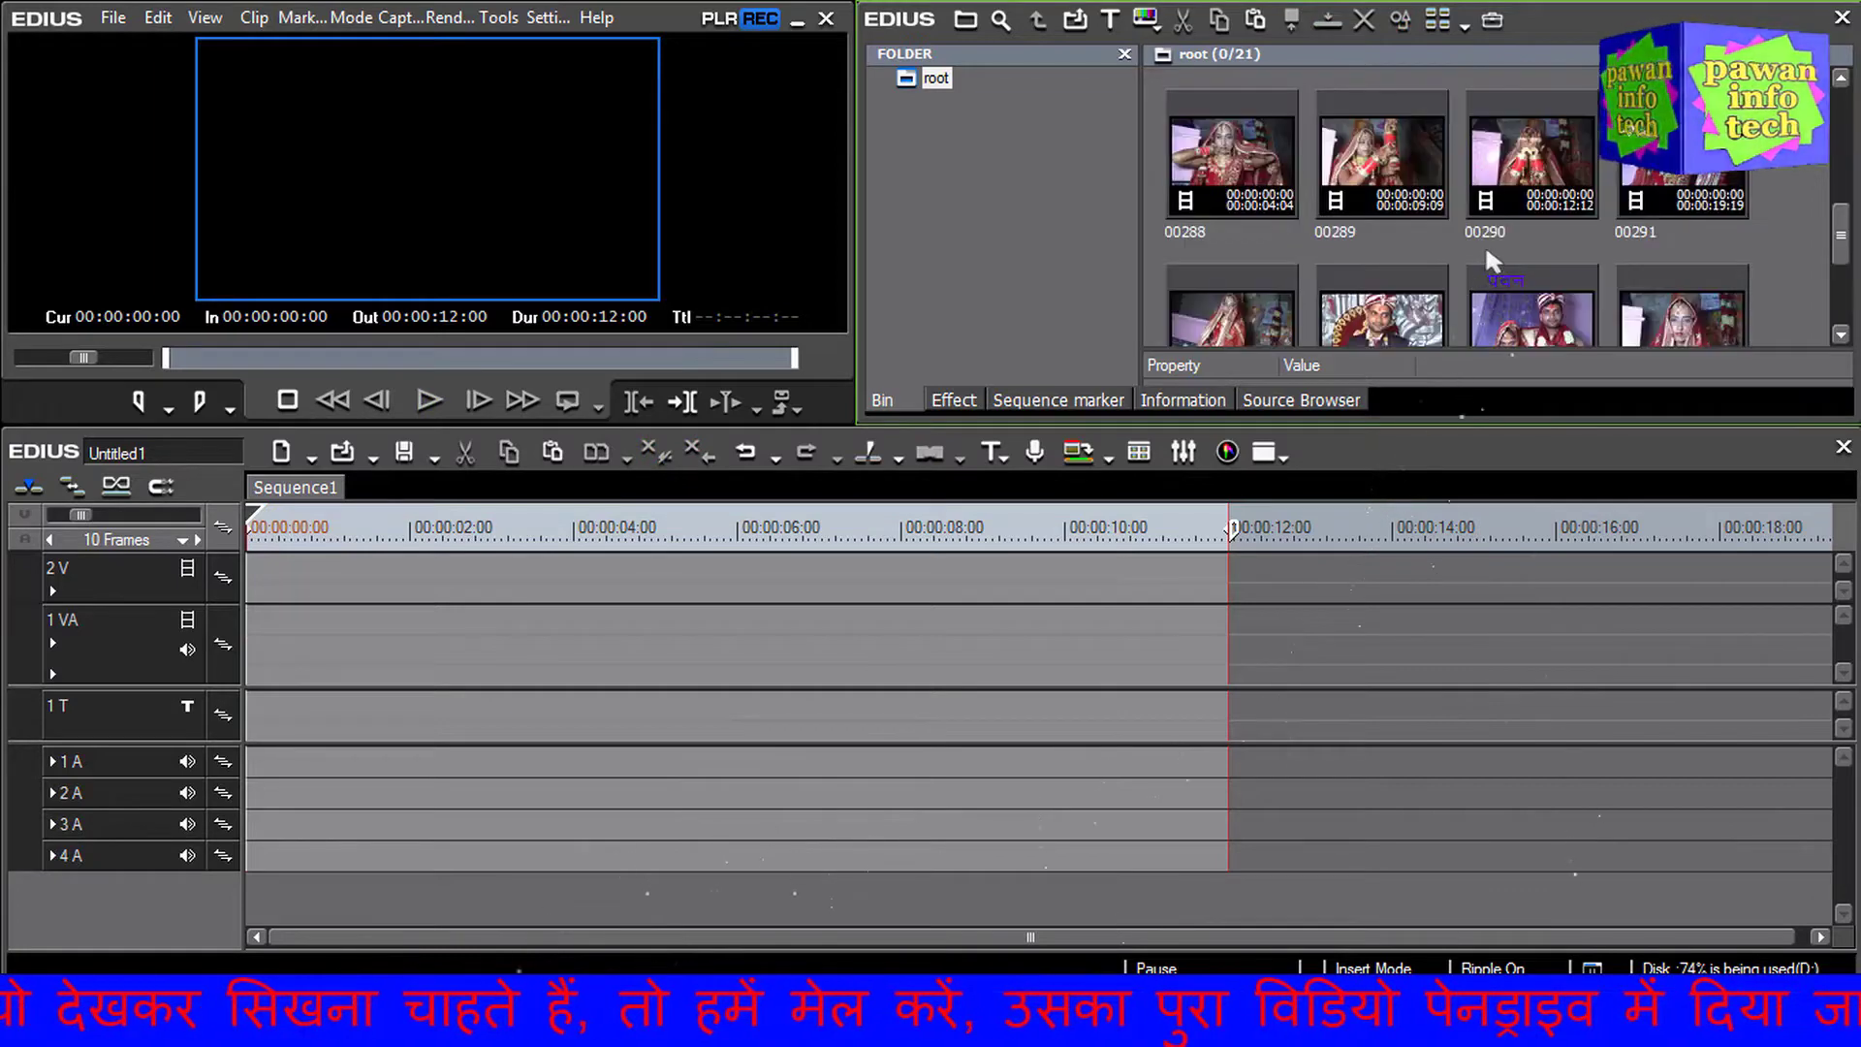
{"action": "left_click", "coordinate": [1244, 159]}
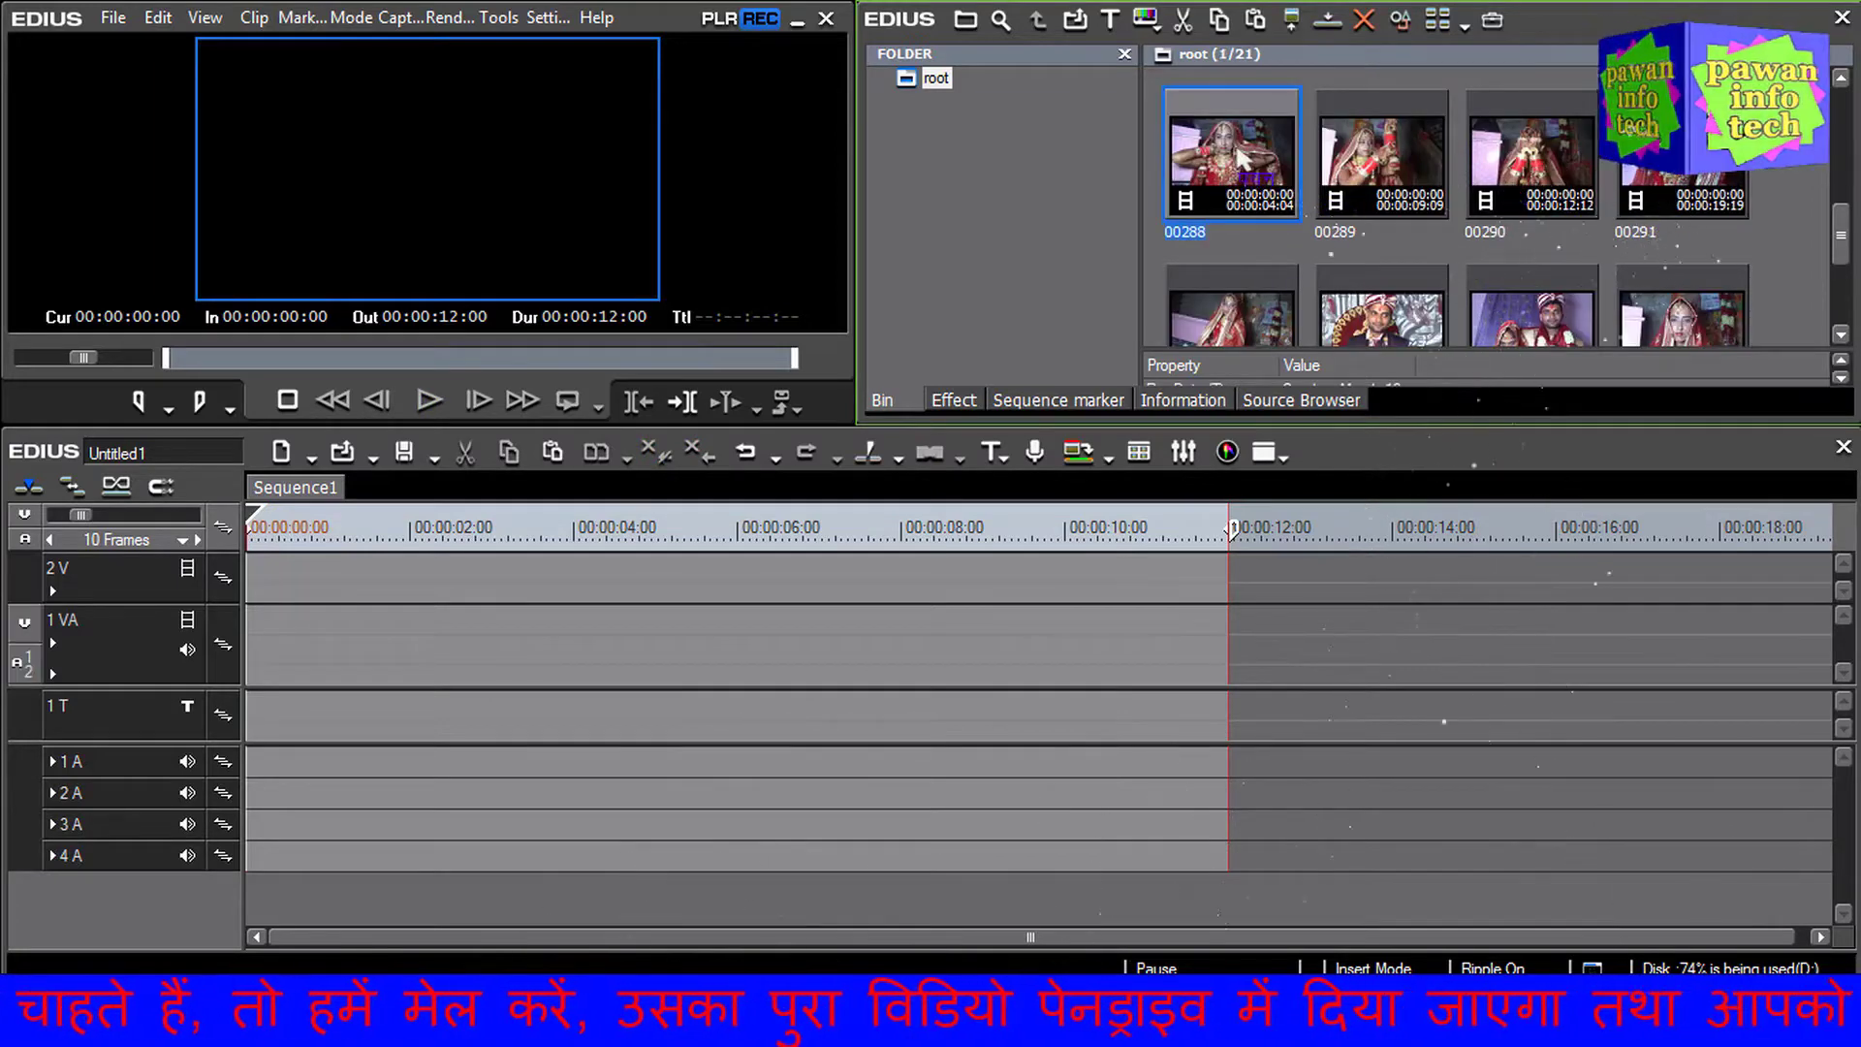
{"action": "left_click", "coordinate": [1394, 170]}
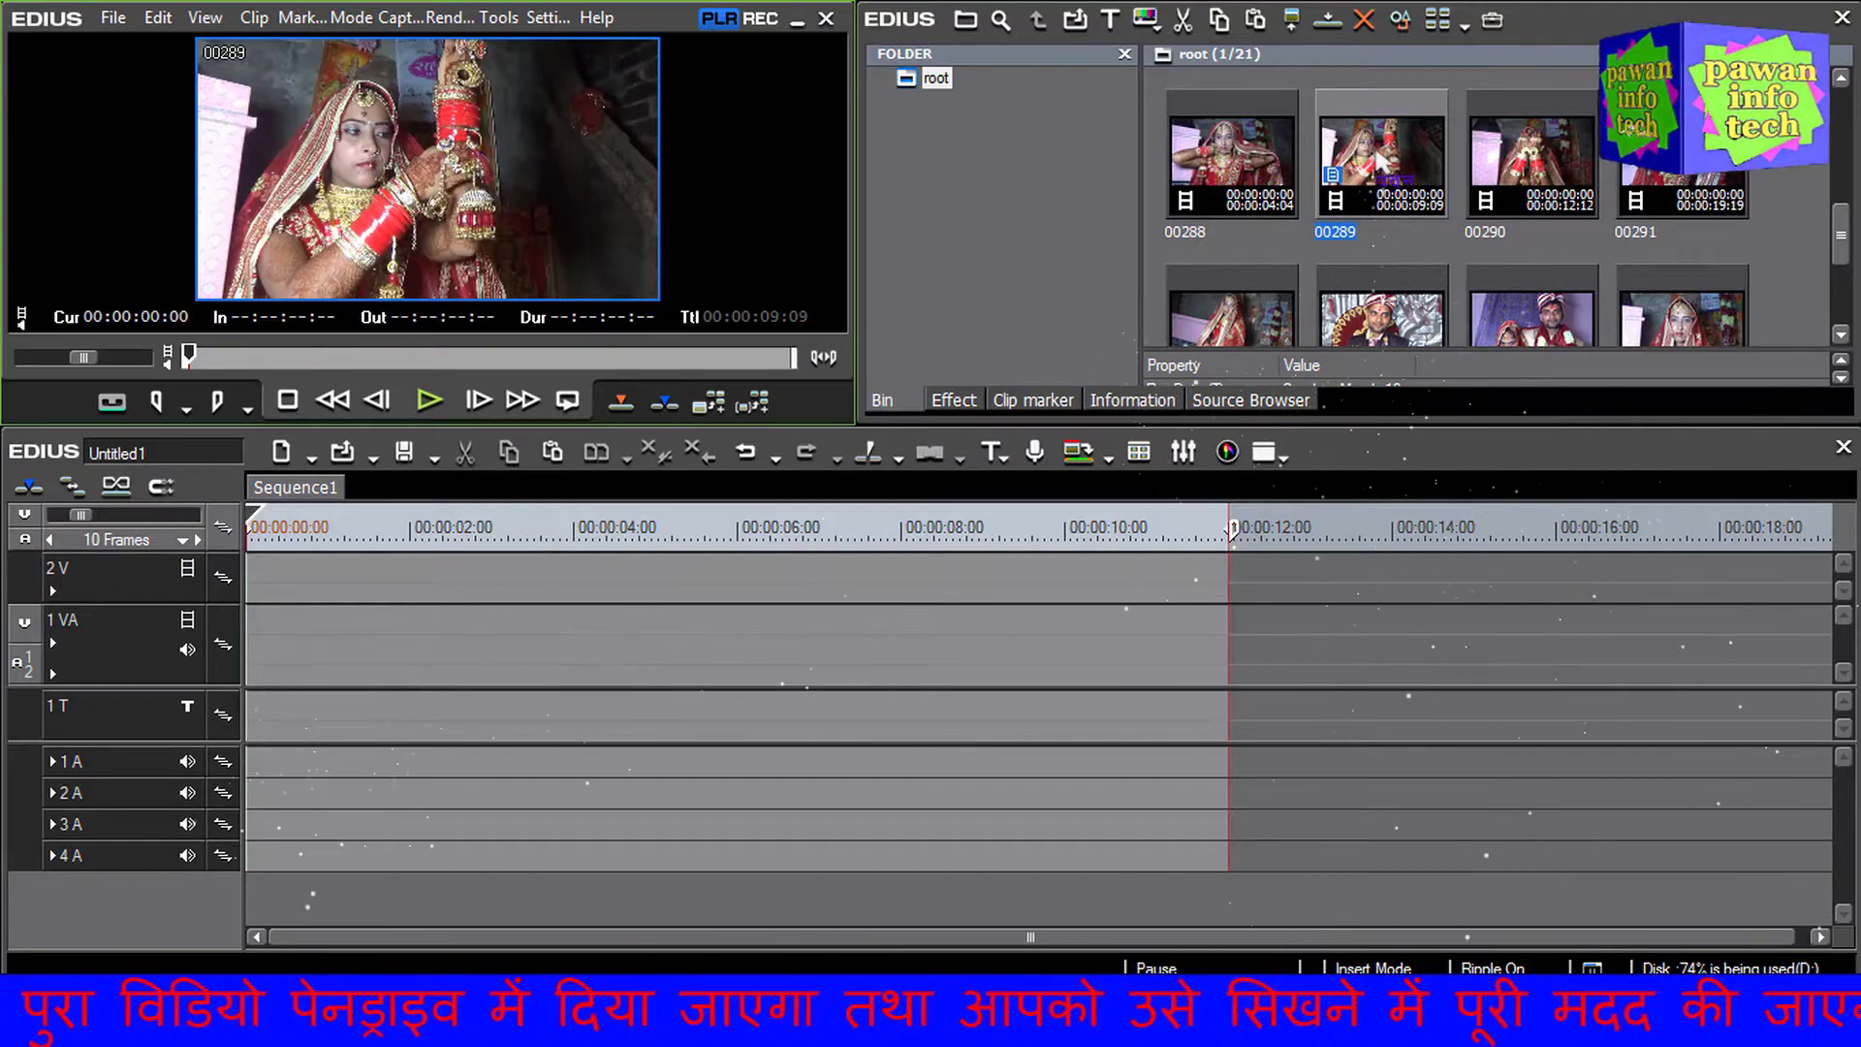
{"action": "left_click_drag", "start_coordinate": [1380, 161], "coordinate": [212, 664]}
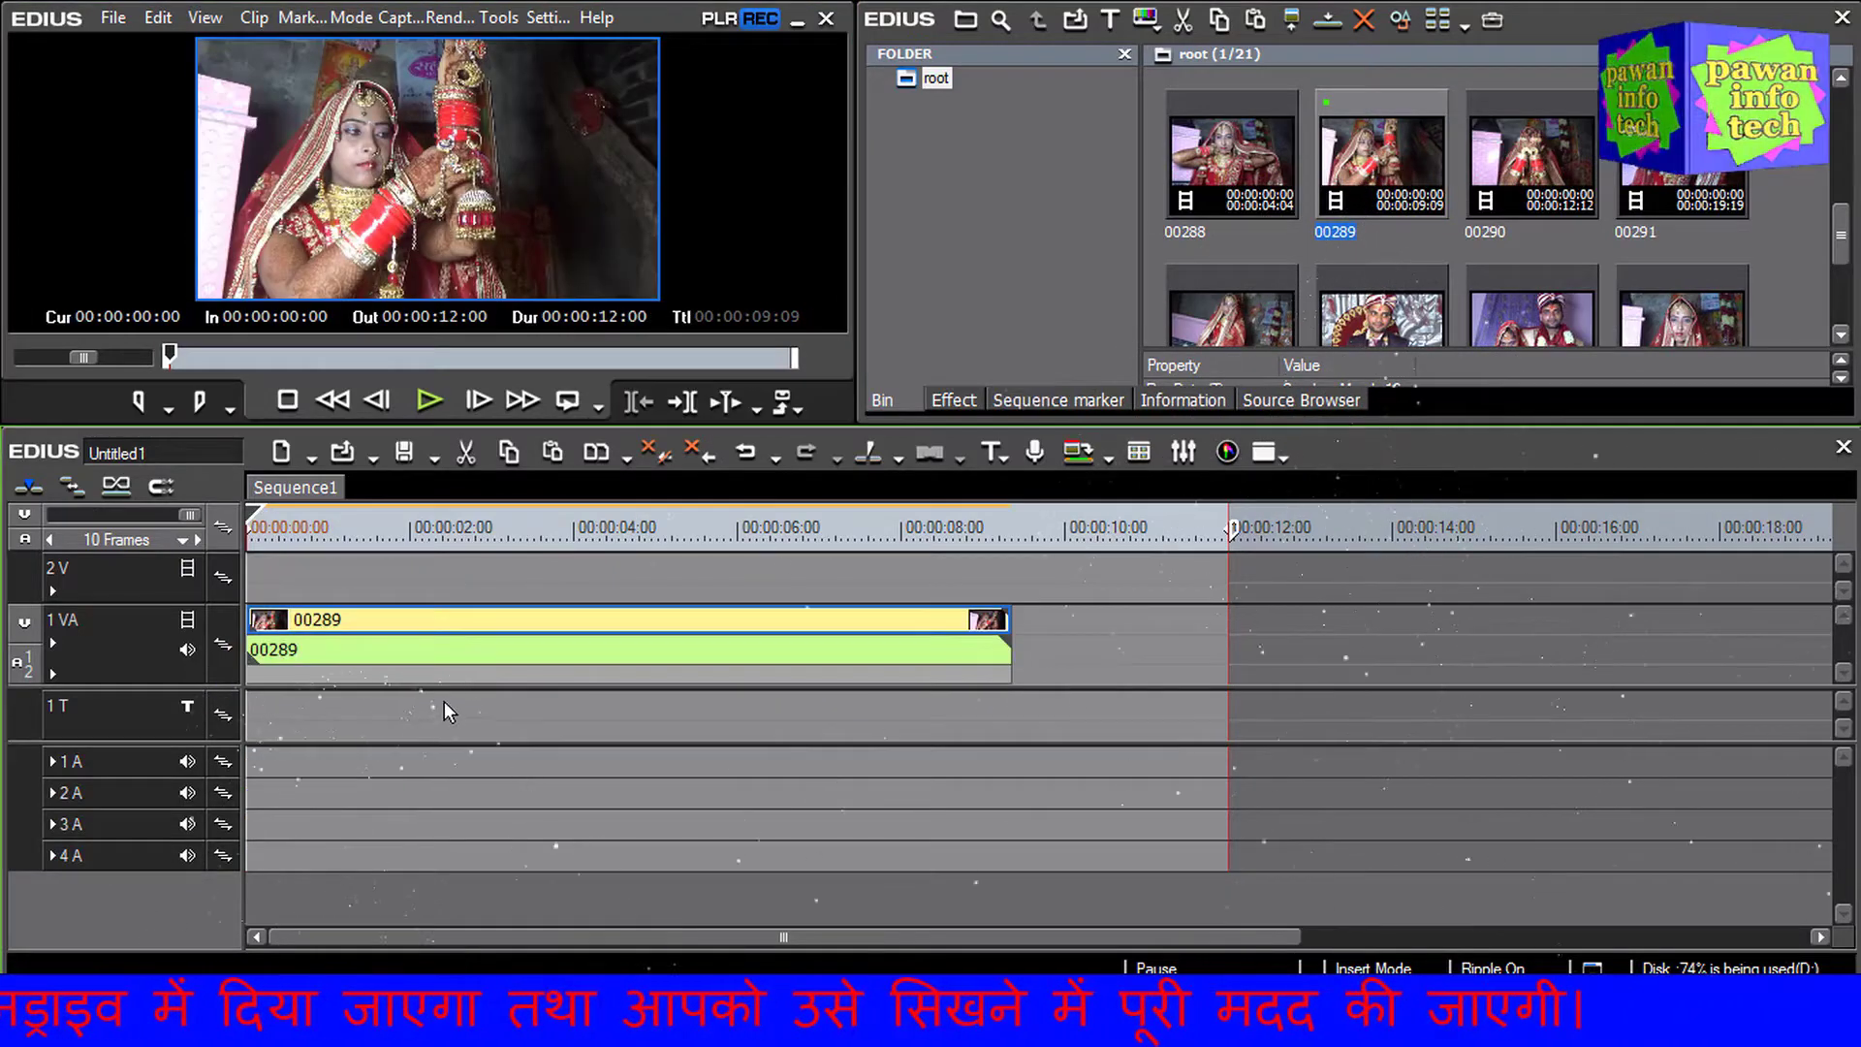
Remove the audio of clip 00289 and paste a second copy of the clip at its end on the 1 VA track
{"action": "key", "text": "alt+a"}
{"action": "left_click", "coordinate": [415, 532]}
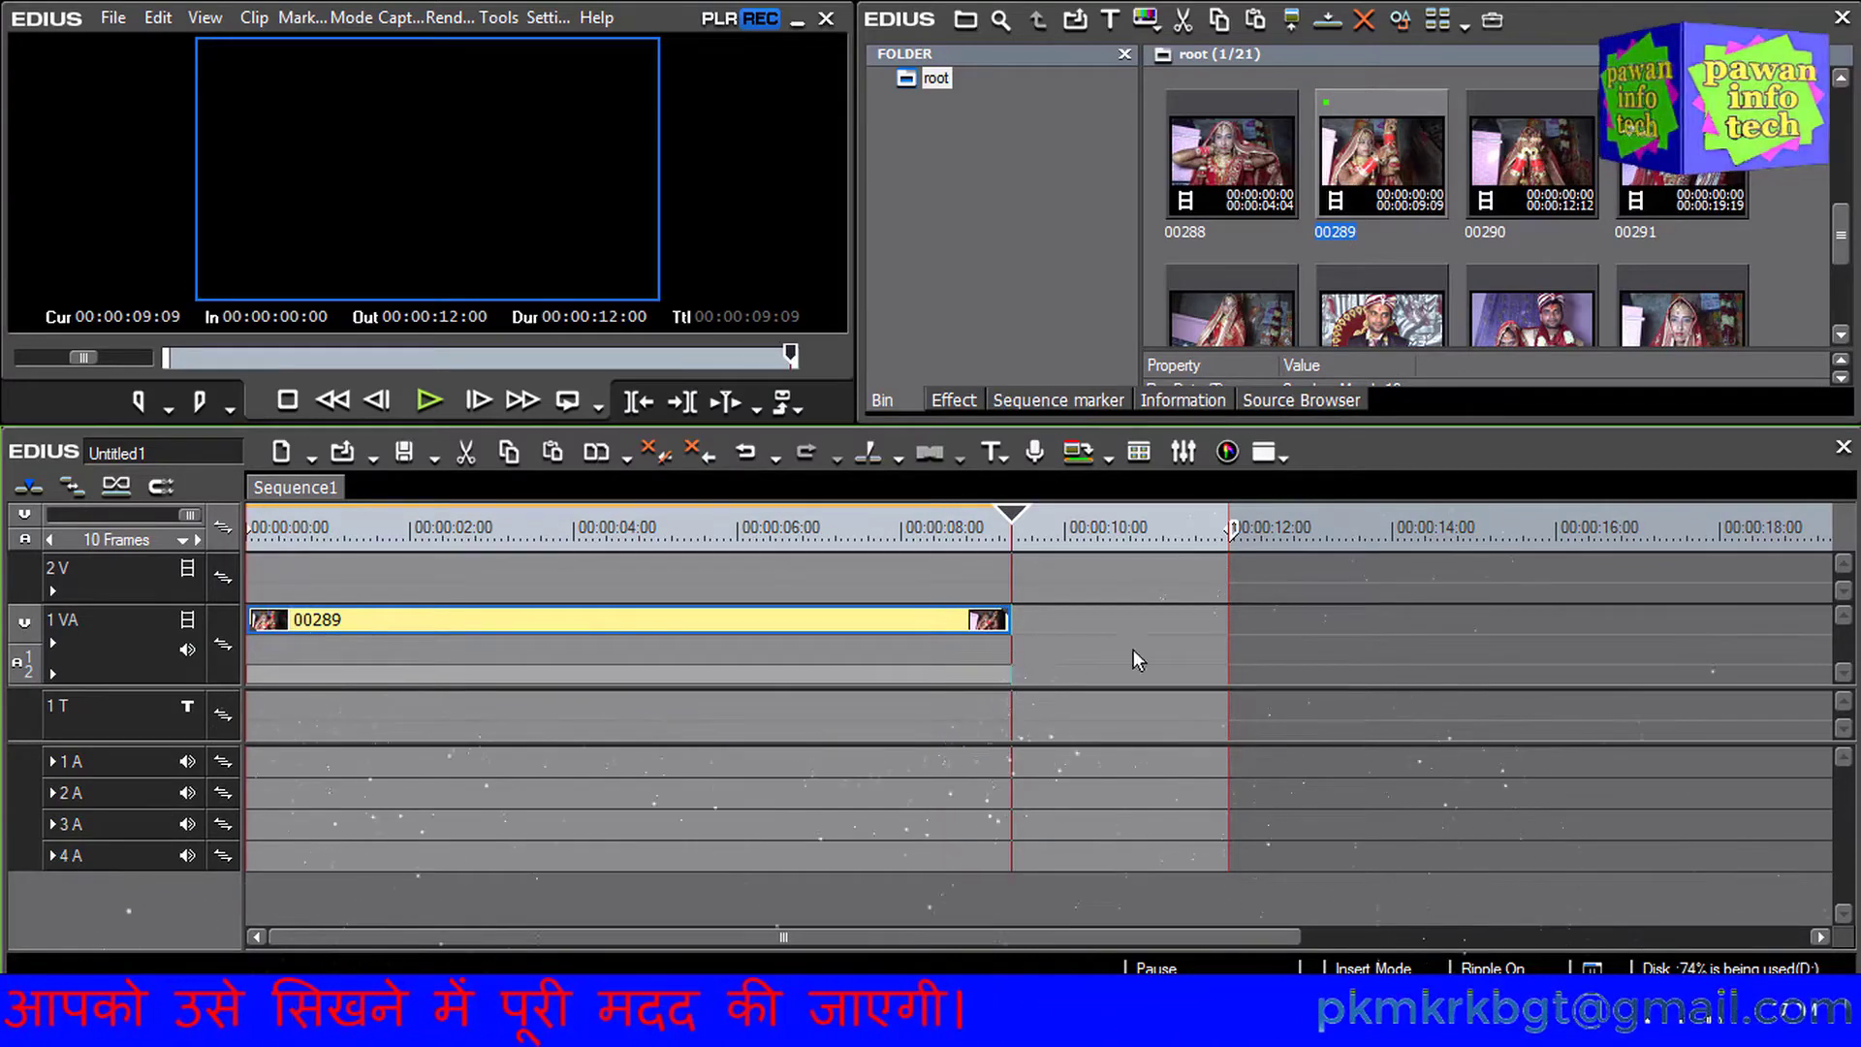
{"action": "key", "text": "ctrl+v"}
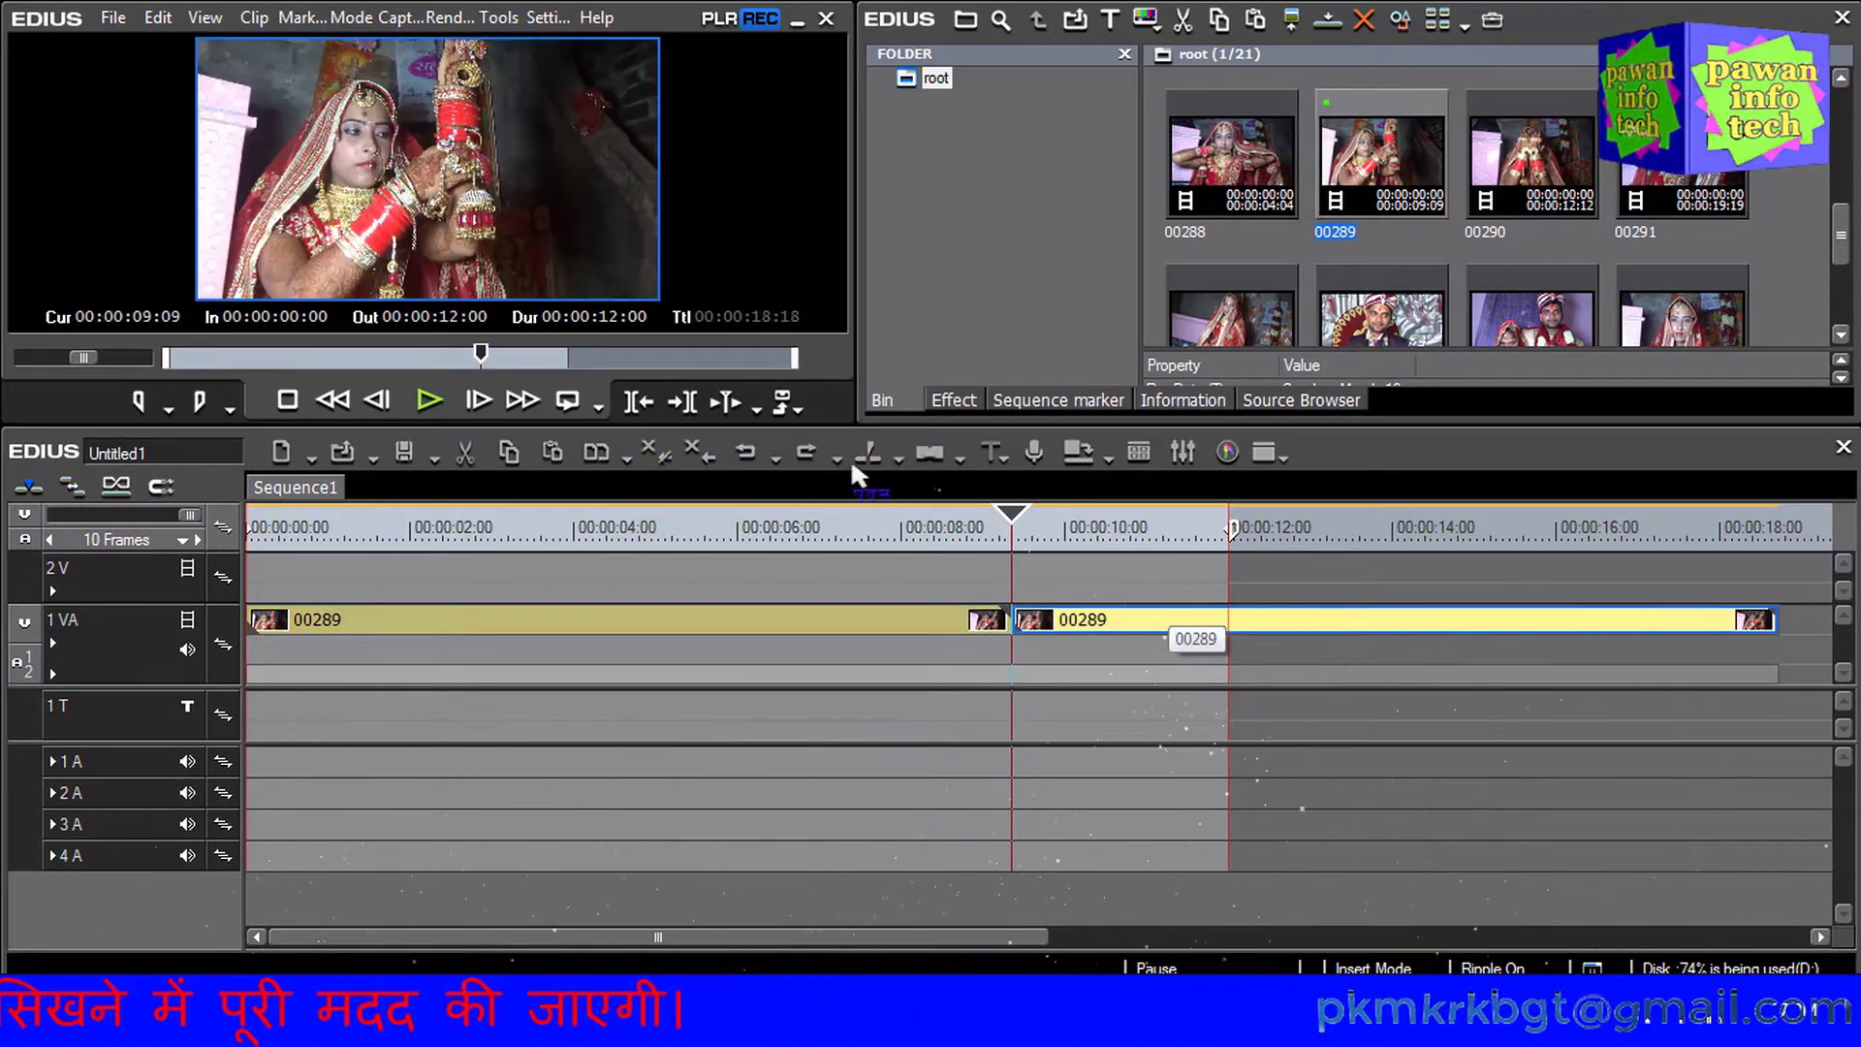
Export the marked range as an H.264/AVC MP4, overwriting G03 in the REPLACE FOOTAGE MP4 folder
{"action": "key", "text": "F11"}
{"action": "left_click", "coordinate": [889, 552]}
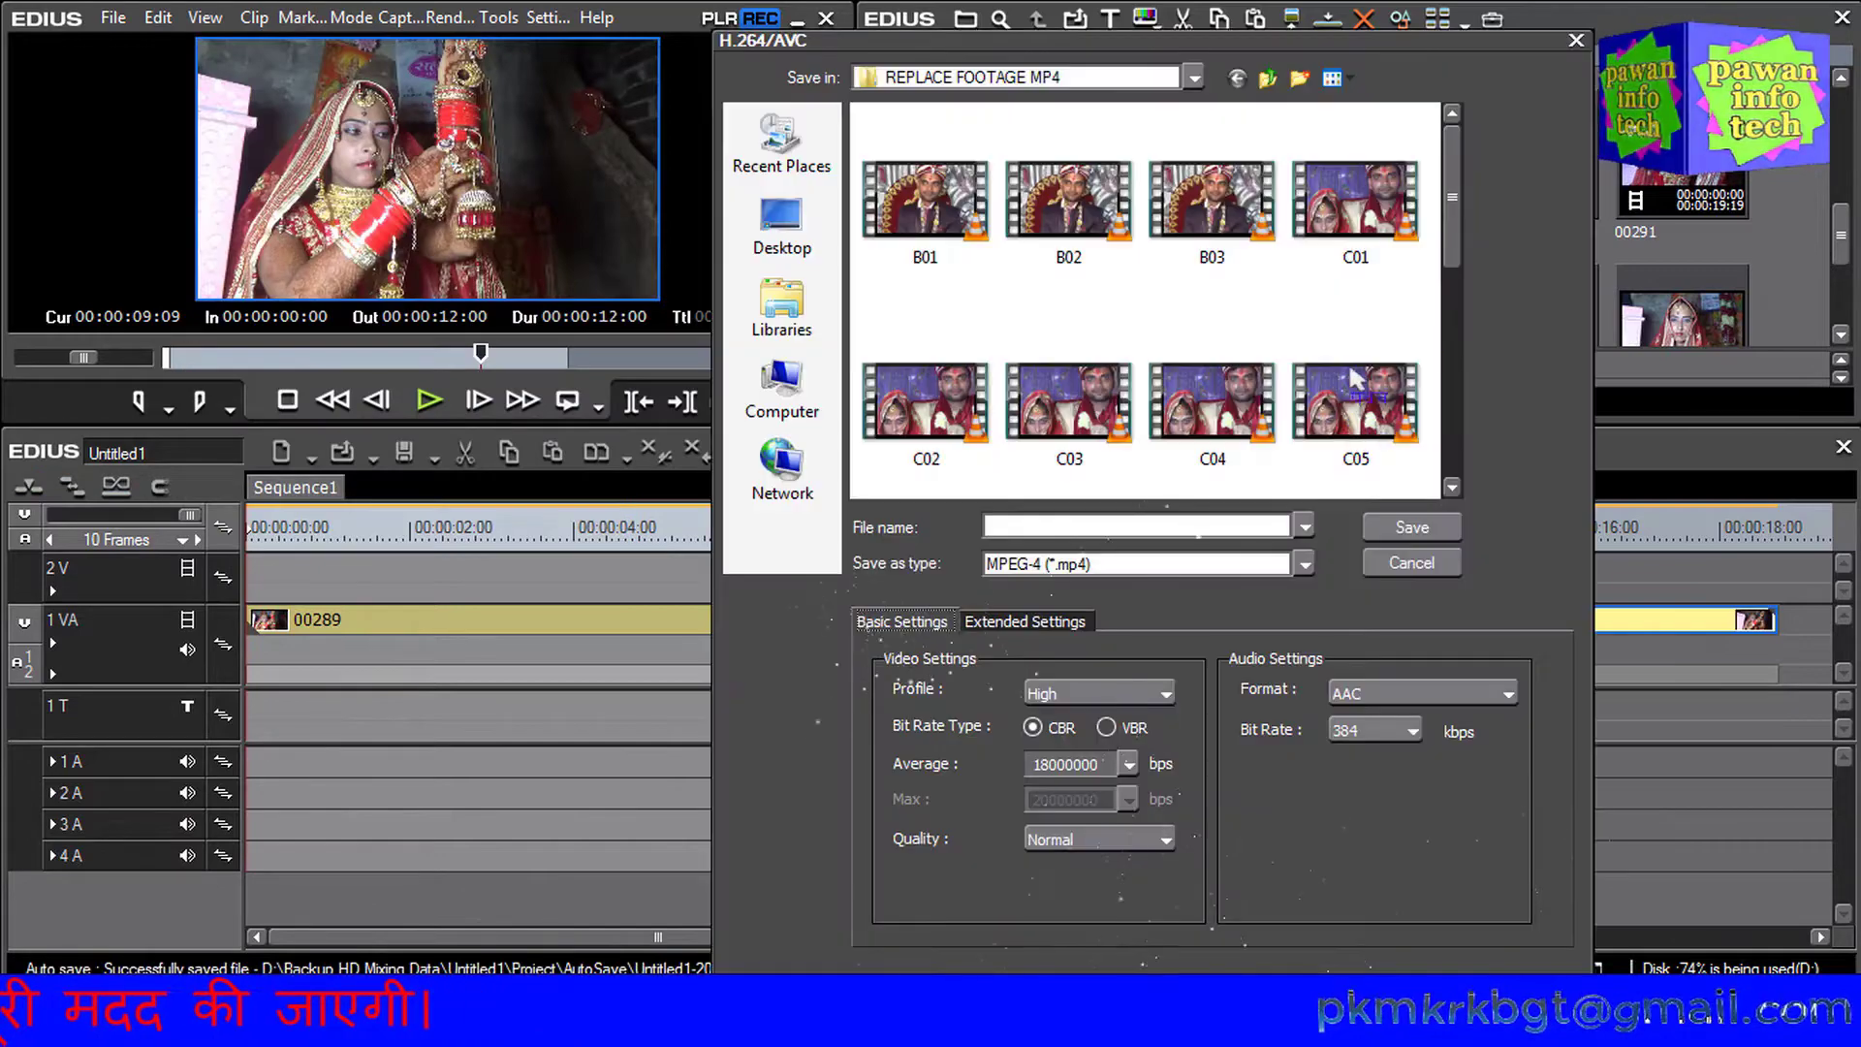
{"action": "left_click_drag", "start_coordinate": [1452, 194], "coordinate": [1452, 391]}
{"action": "double_click", "coordinate": [899, 291]}
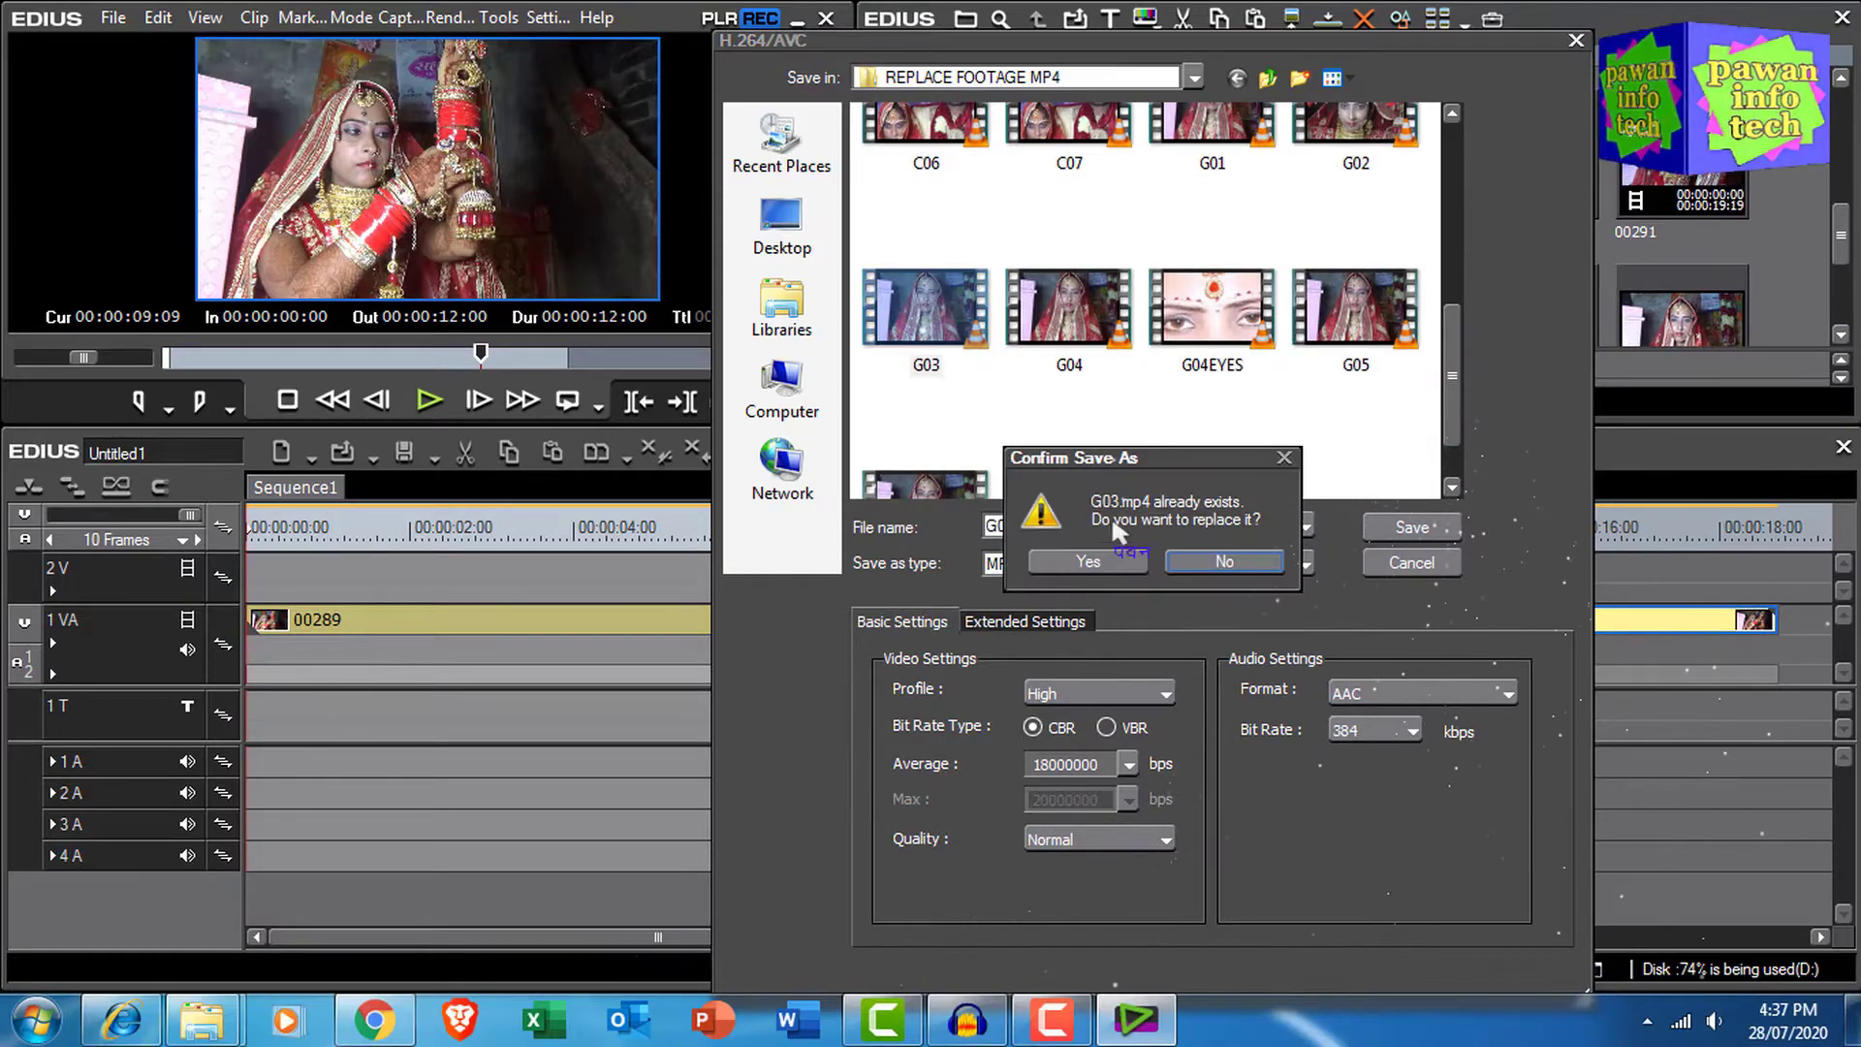
{"action": "left_click", "coordinate": [1086, 562]}
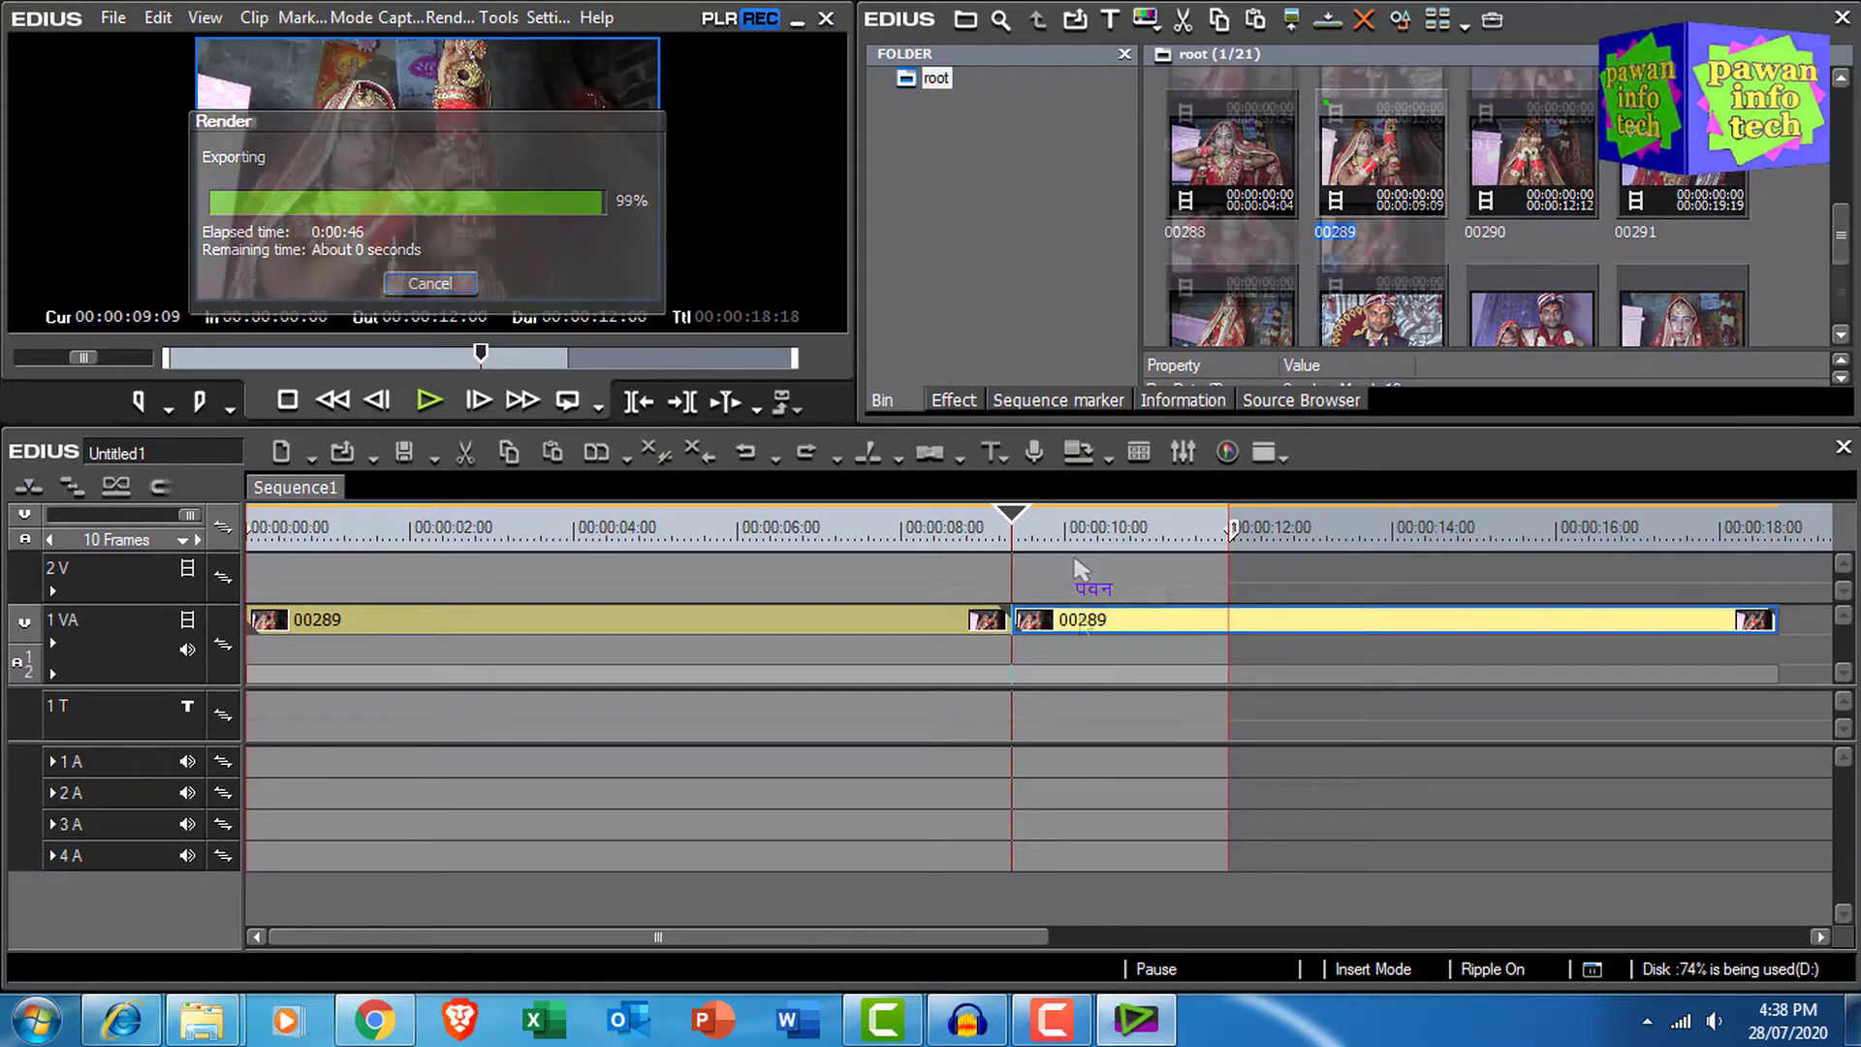
Delete both 00289 clips from the timeline and return the playhead to the start
{"action": "left_click", "coordinate": [1074, 618]}
{"action": "key", "text": "ctrl+a"}
{"action": "key", "text": "Delete"}
{"action": "key", "text": "Home"}
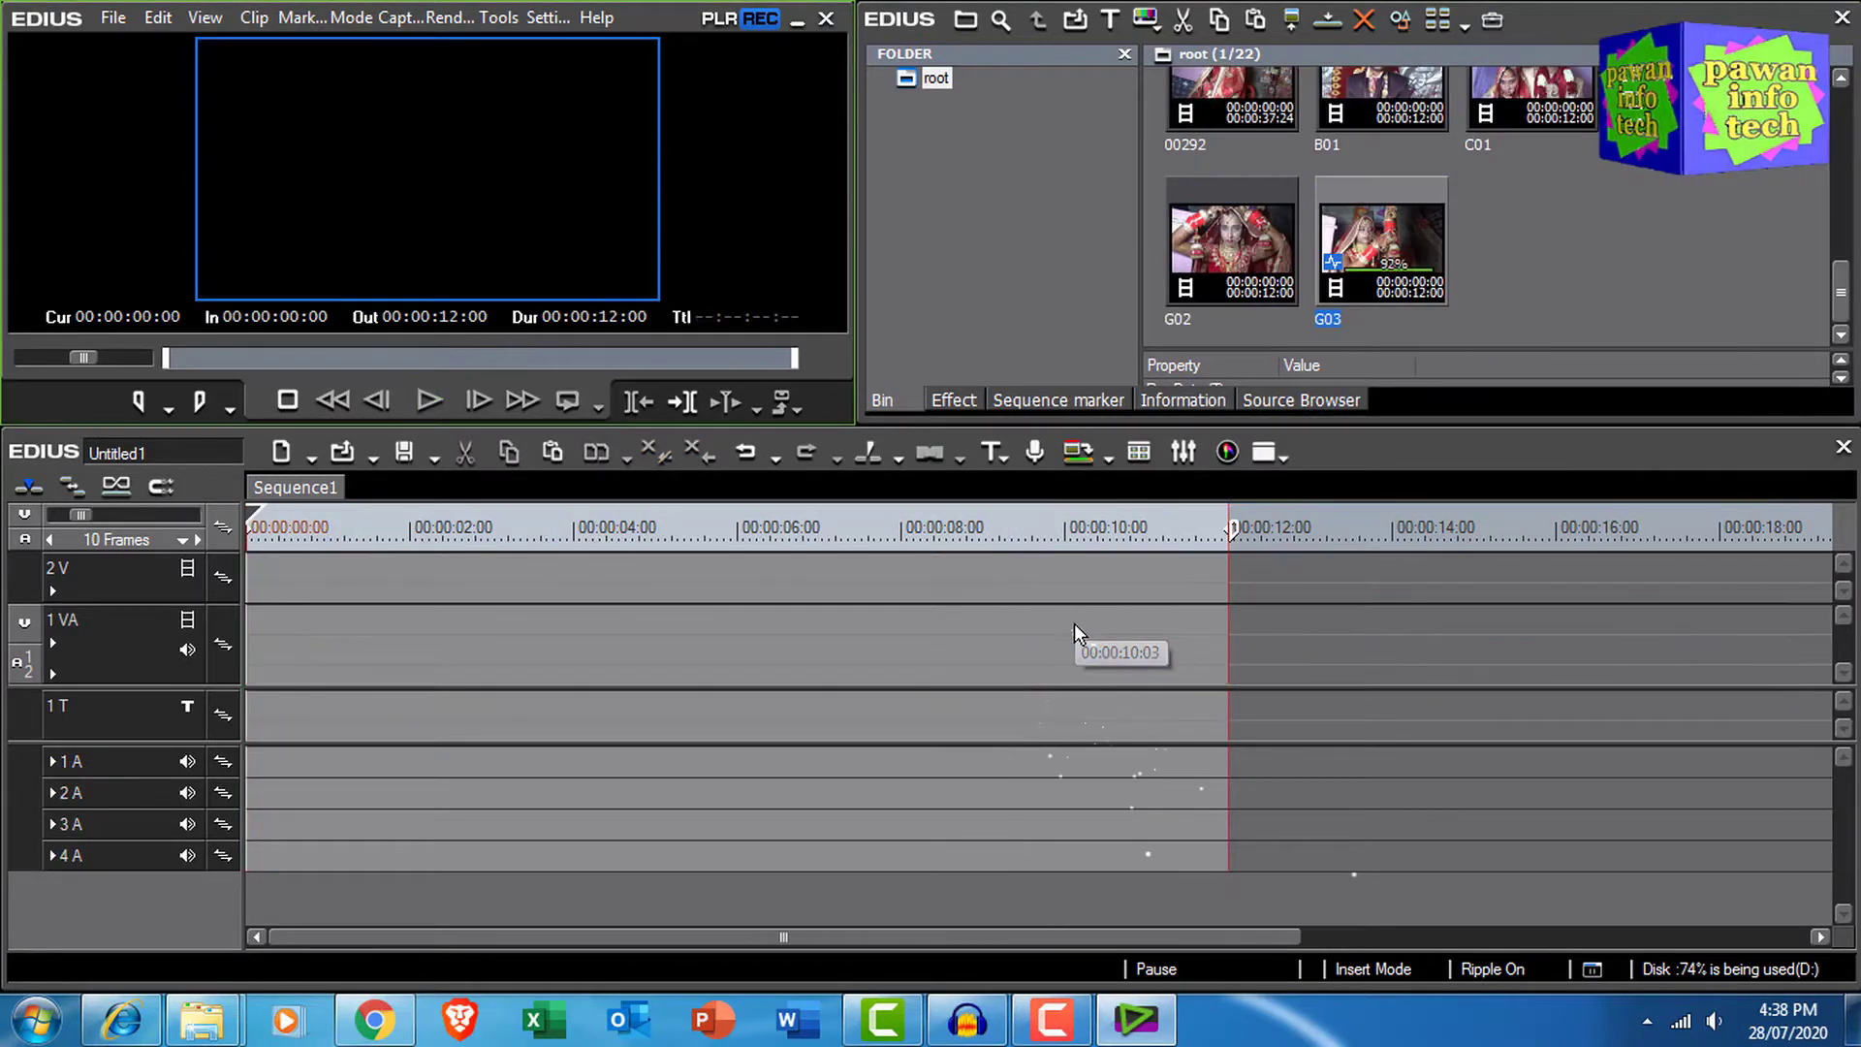
{"action": "left_click", "coordinate": [1584, 279]}
{"action": "scroll", "coordinate": [1584, 280], "scroll_direction": "up", "scroll_amount": 2}
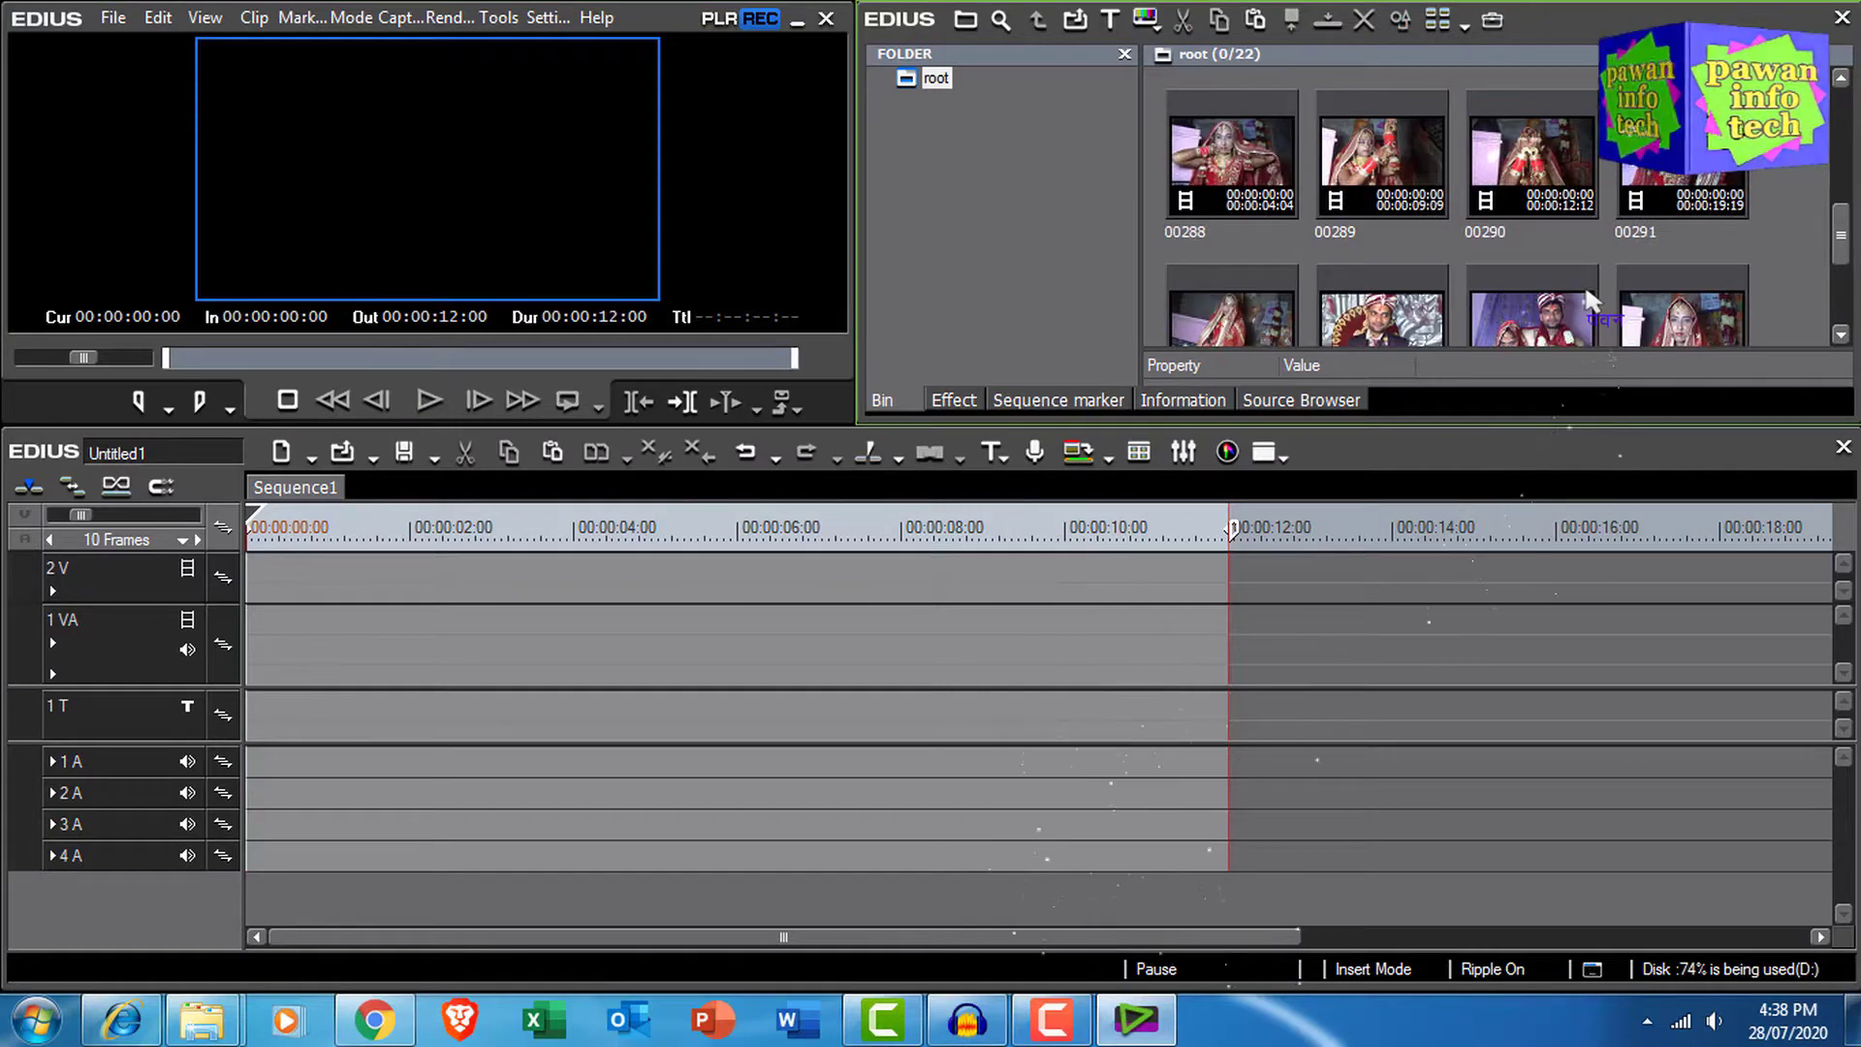
{"action": "scroll", "coordinate": [1584, 284], "scroll_direction": "down", "scroll_amount": 3}
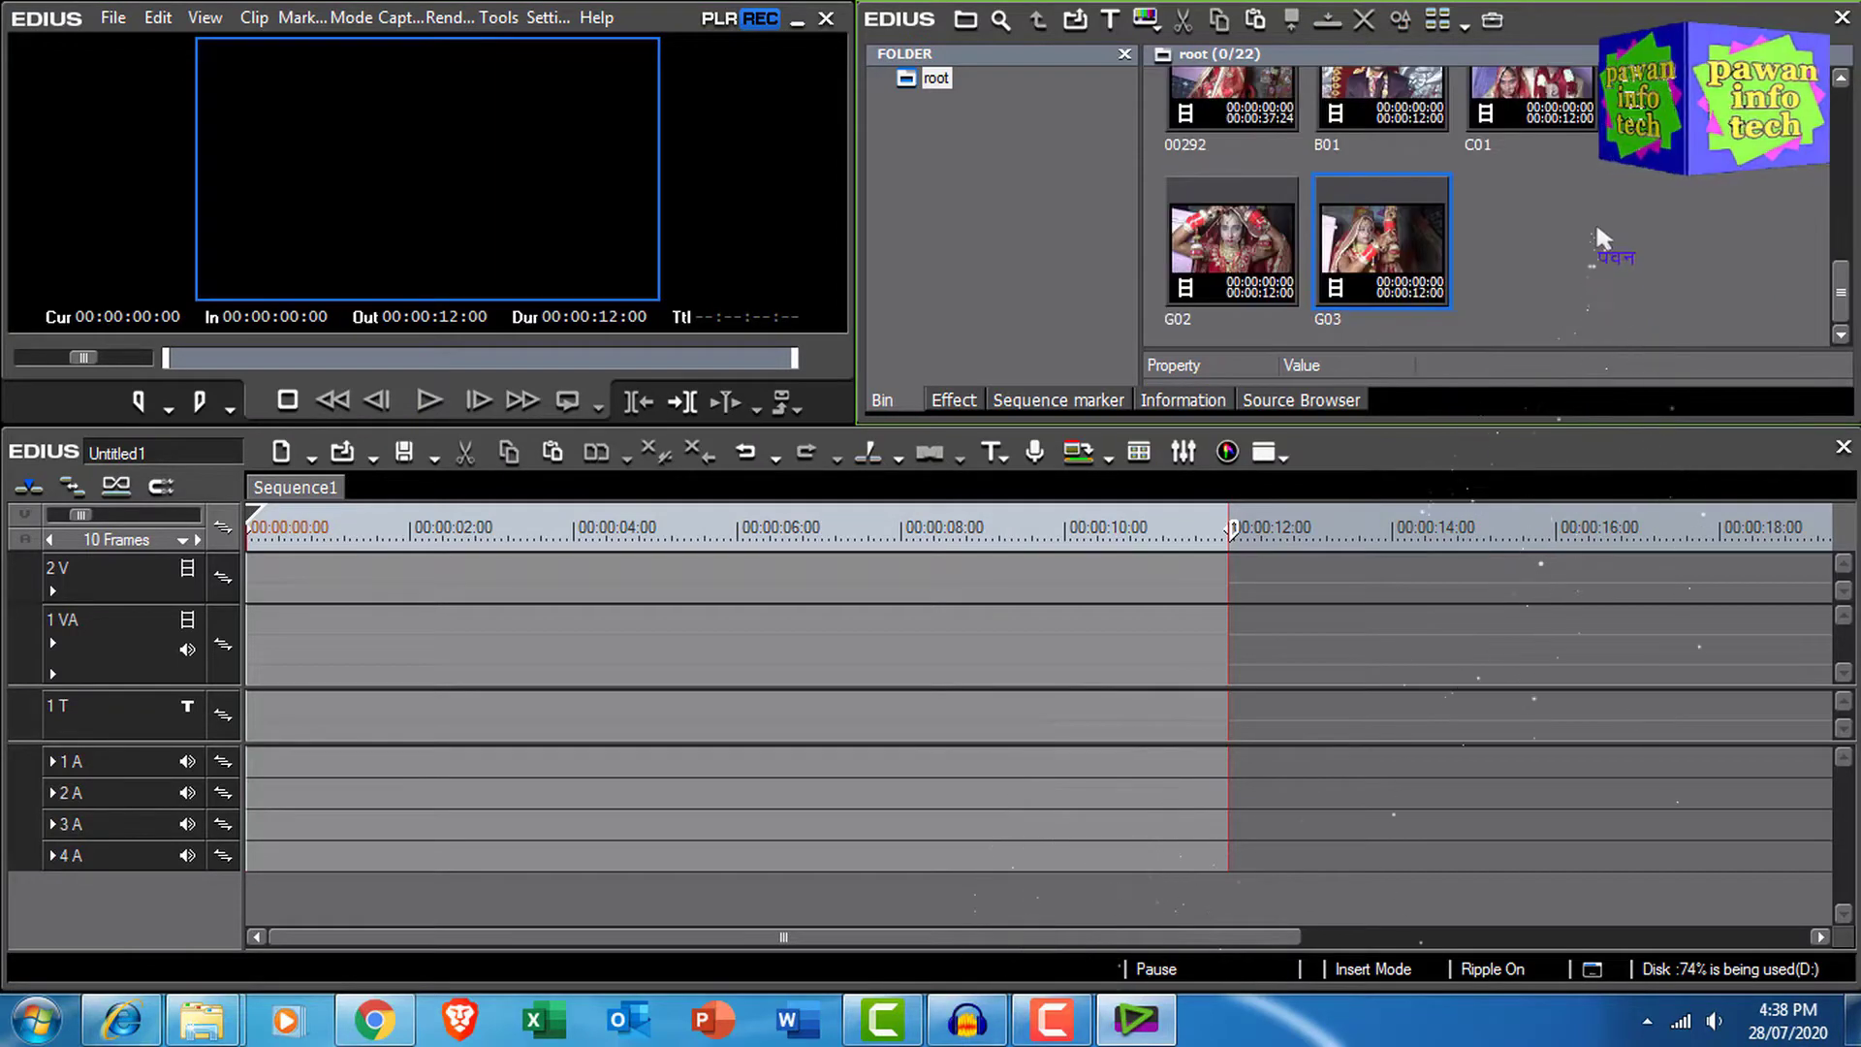
{"action": "scroll", "coordinate": [1597, 231], "scroll_direction": "up", "scroll_amount": 4}
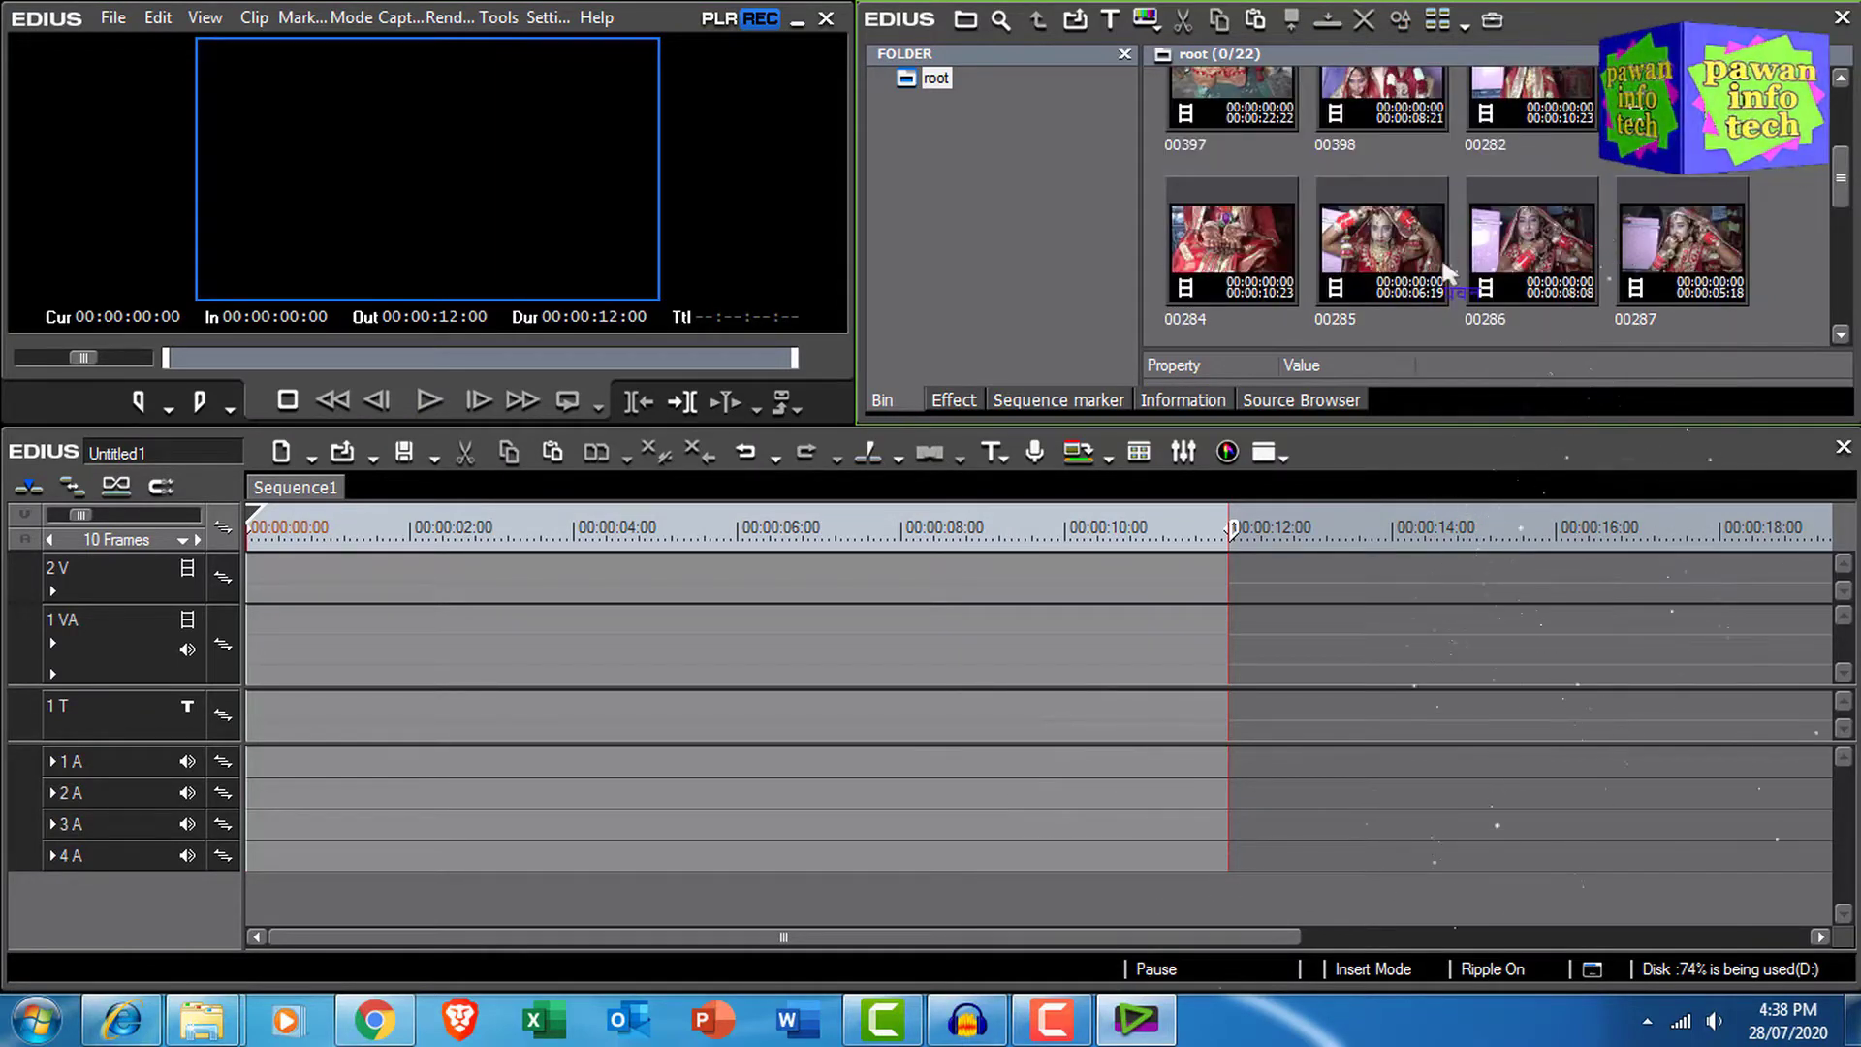
{"action": "left_click", "coordinate": [1675, 250]}
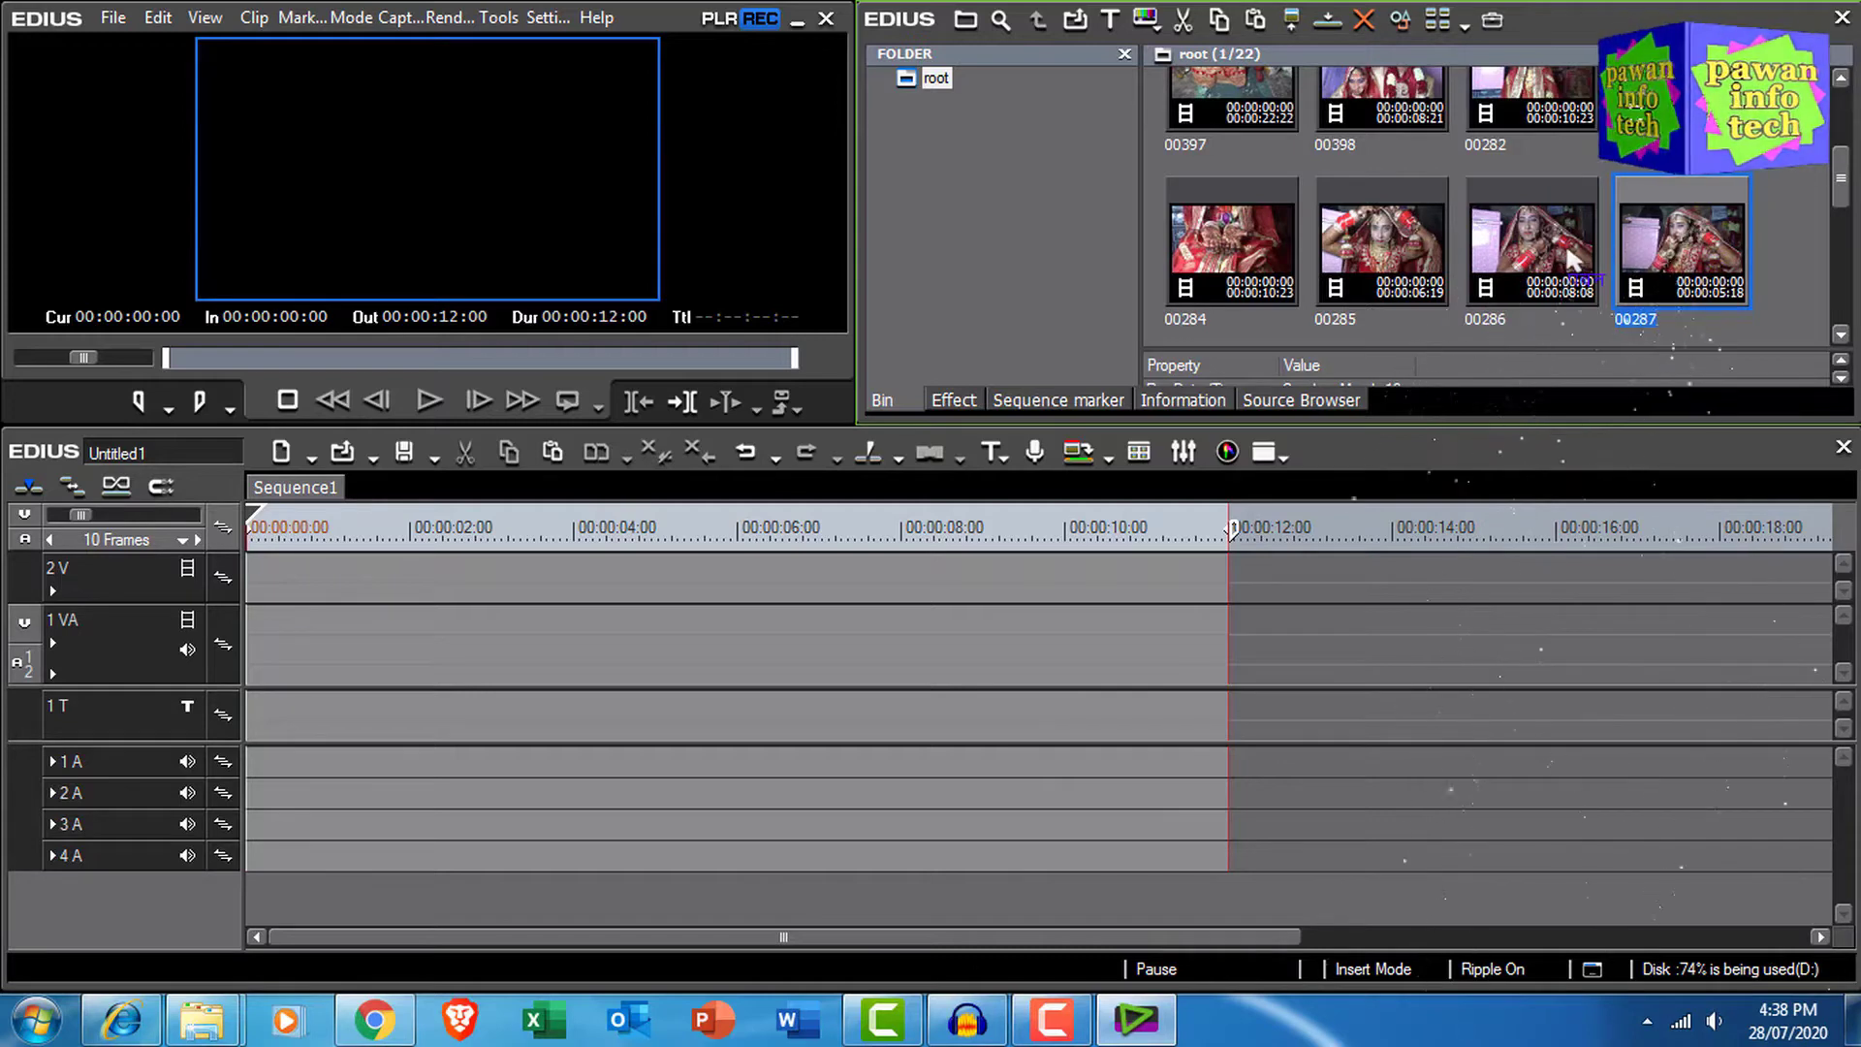
{"action": "left_click_drag", "start_coordinate": [1219, 271], "coordinate": [256, 622]}
{"action": "left_click_drag", "start_coordinate": [286, 539], "coordinate": [956, 634]}
{"action": "key", "text": "Delete"}
Place clip 00291 from the bin at the start of the 1 VA track without its audio and scrub through it
{"action": "left_click", "coordinate": [1605, 255]}
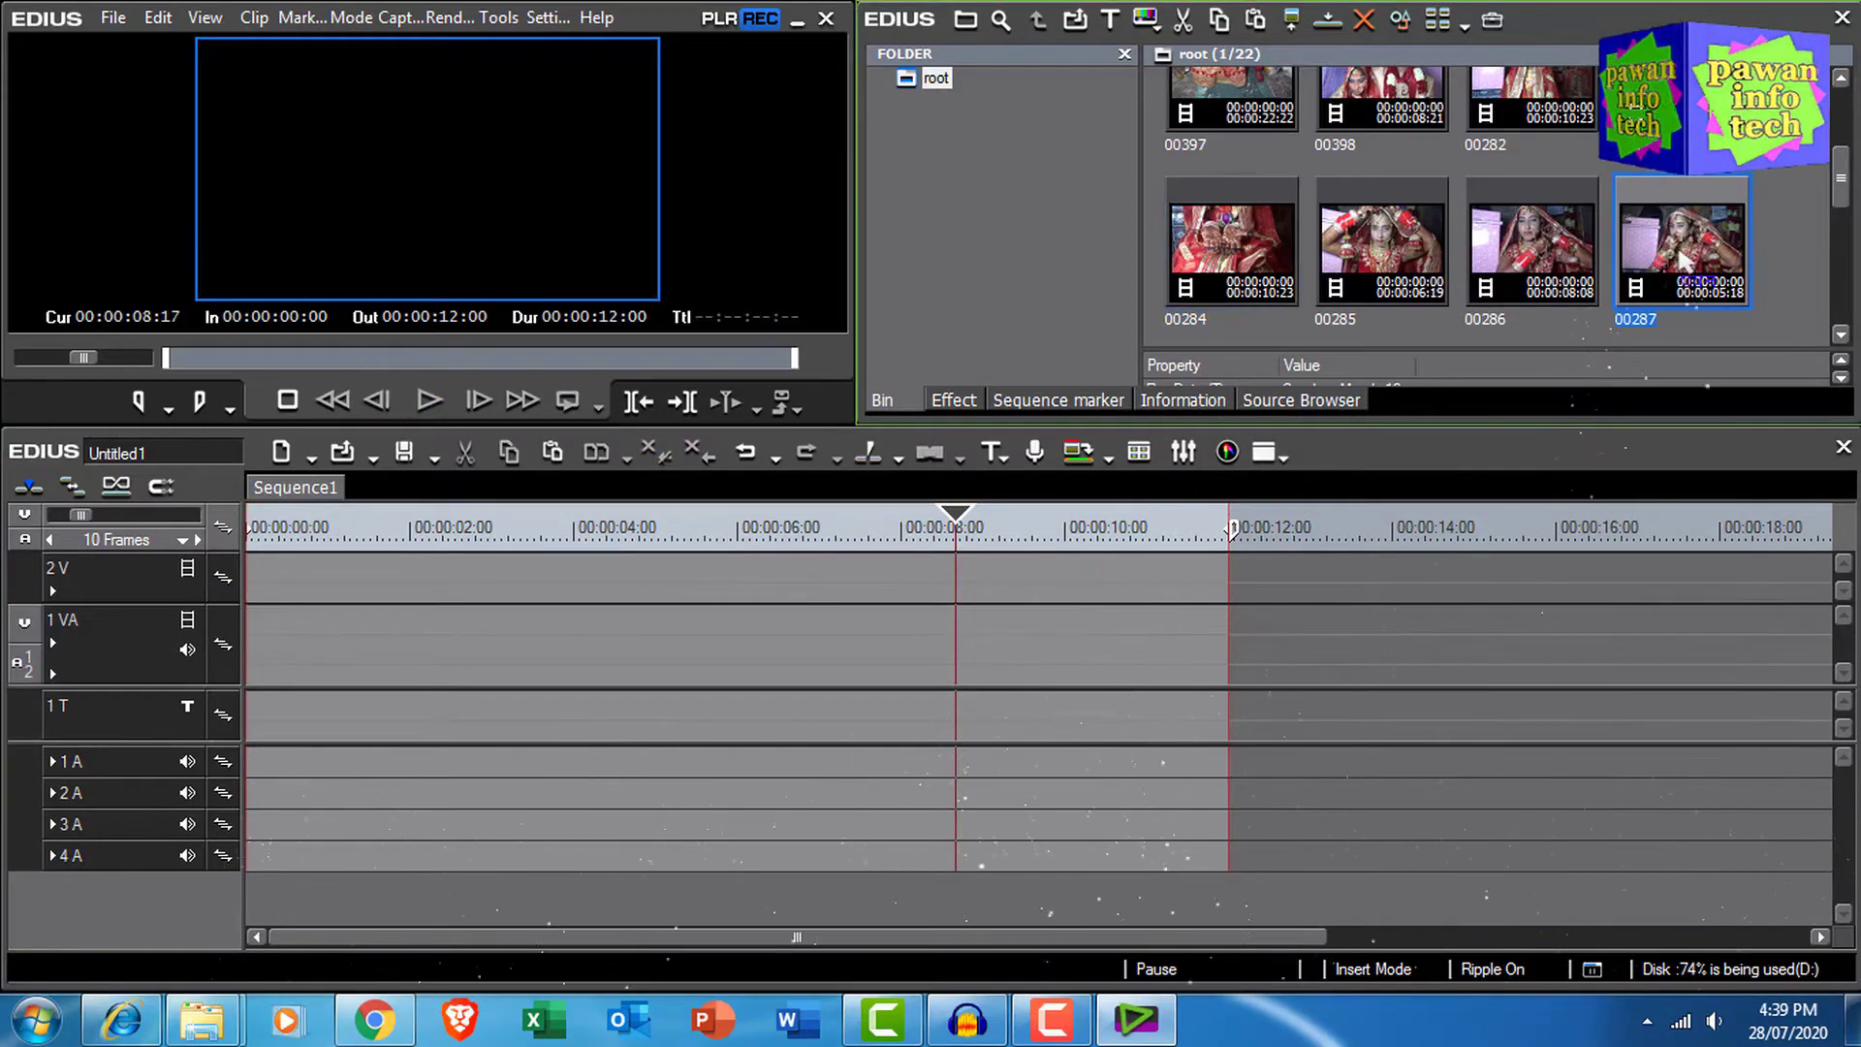
{"action": "scroll", "coordinate": [1683, 260], "scroll_direction": "down", "scroll_amount": 3}
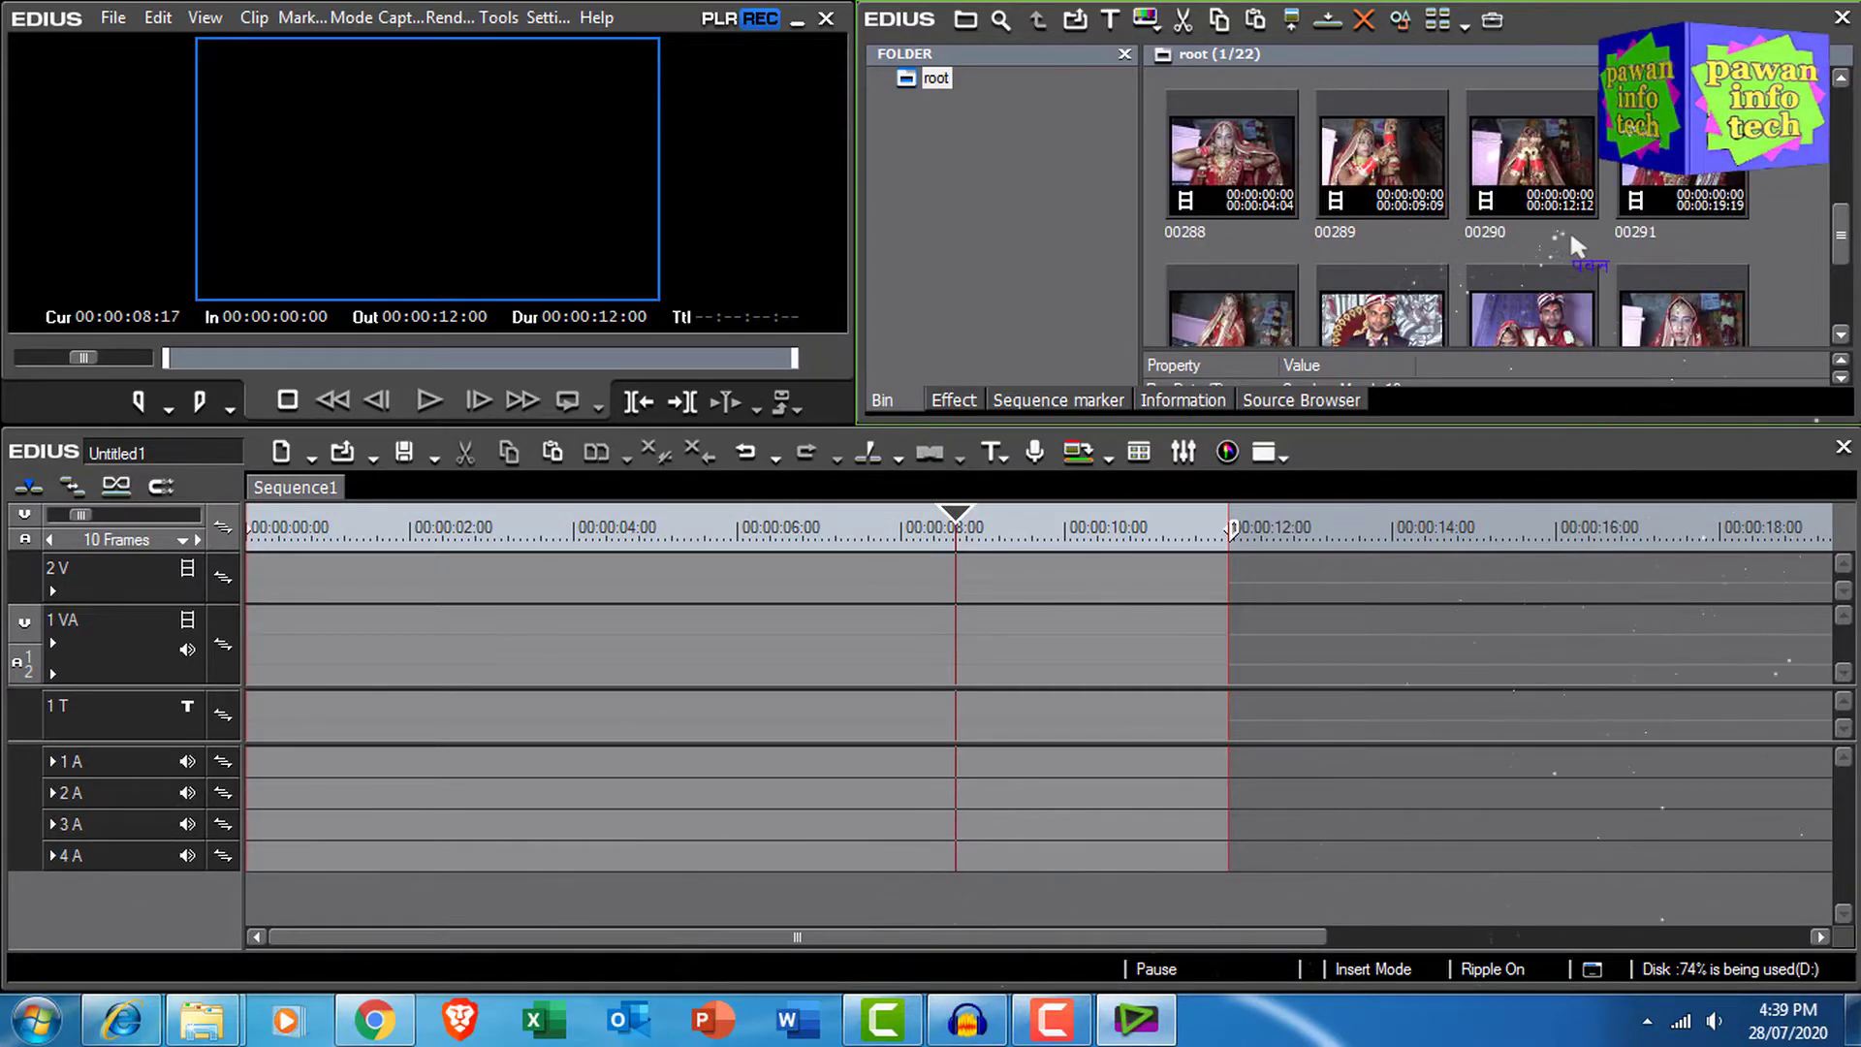
{"action": "left_click_drag", "start_coordinate": [1682, 175], "coordinate": [295, 623]}
{"action": "left_click_drag", "start_coordinate": [296, 531], "coordinate": [0, 616]}
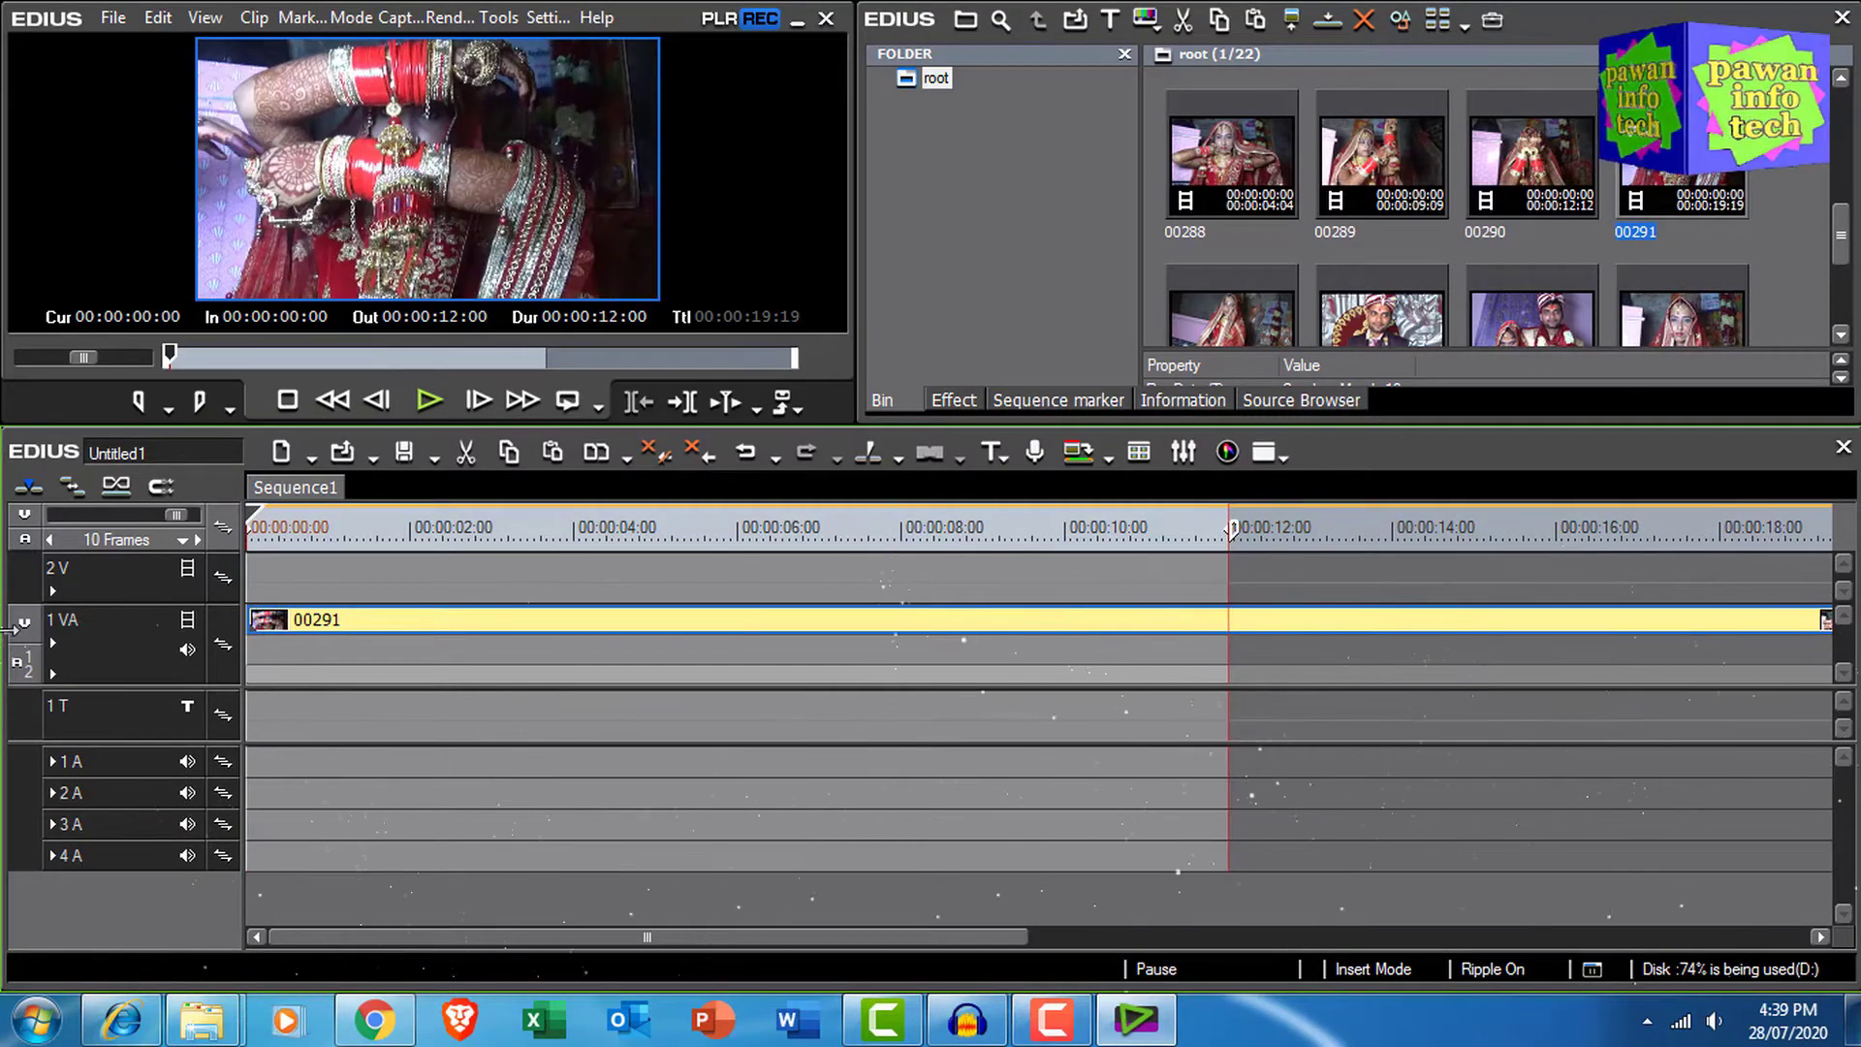
Export the marked range of clip 00291 as an H.264/AVC MP4, overwriting G05 in the REPLACE FOOTAGE MP4 folder
{"action": "key", "text": "F11"}
{"action": "left_click", "coordinate": [916, 559]}
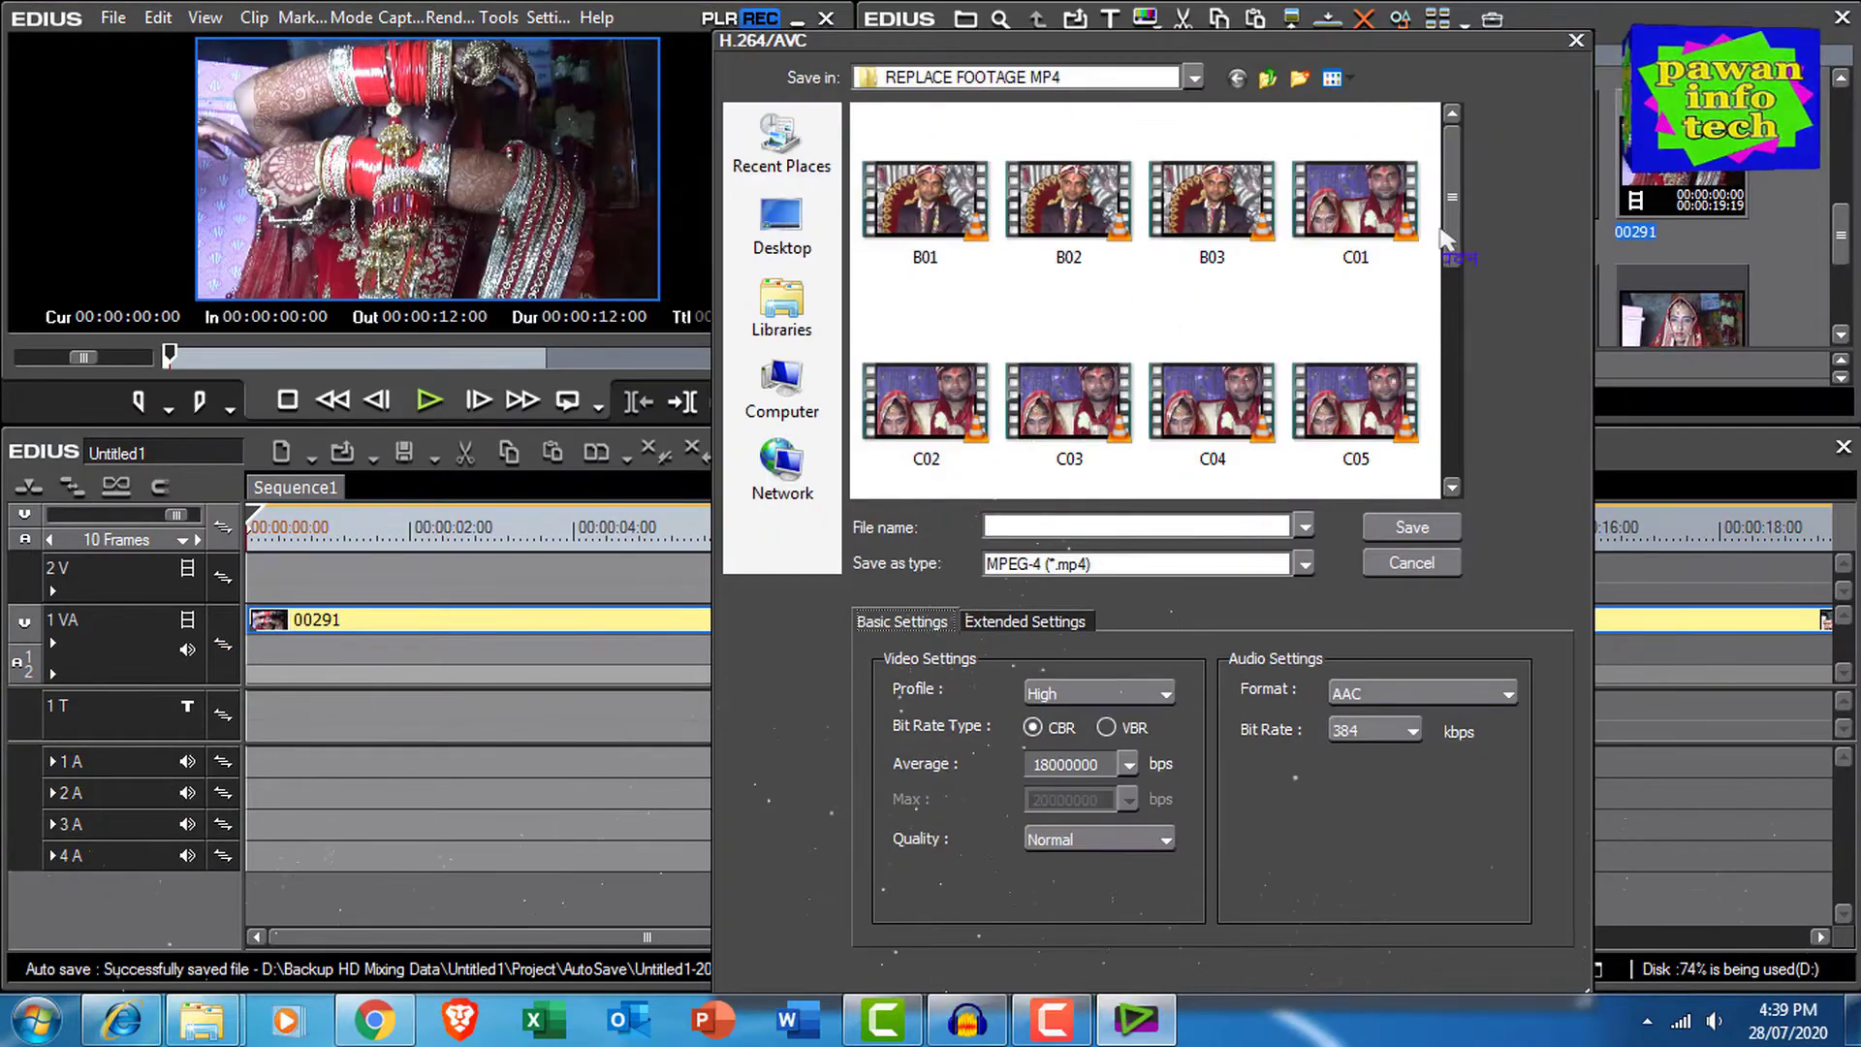
{"action": "left_click_drag", "start_coordinate": [1446, 236], "coordinate": [1463, 385]}
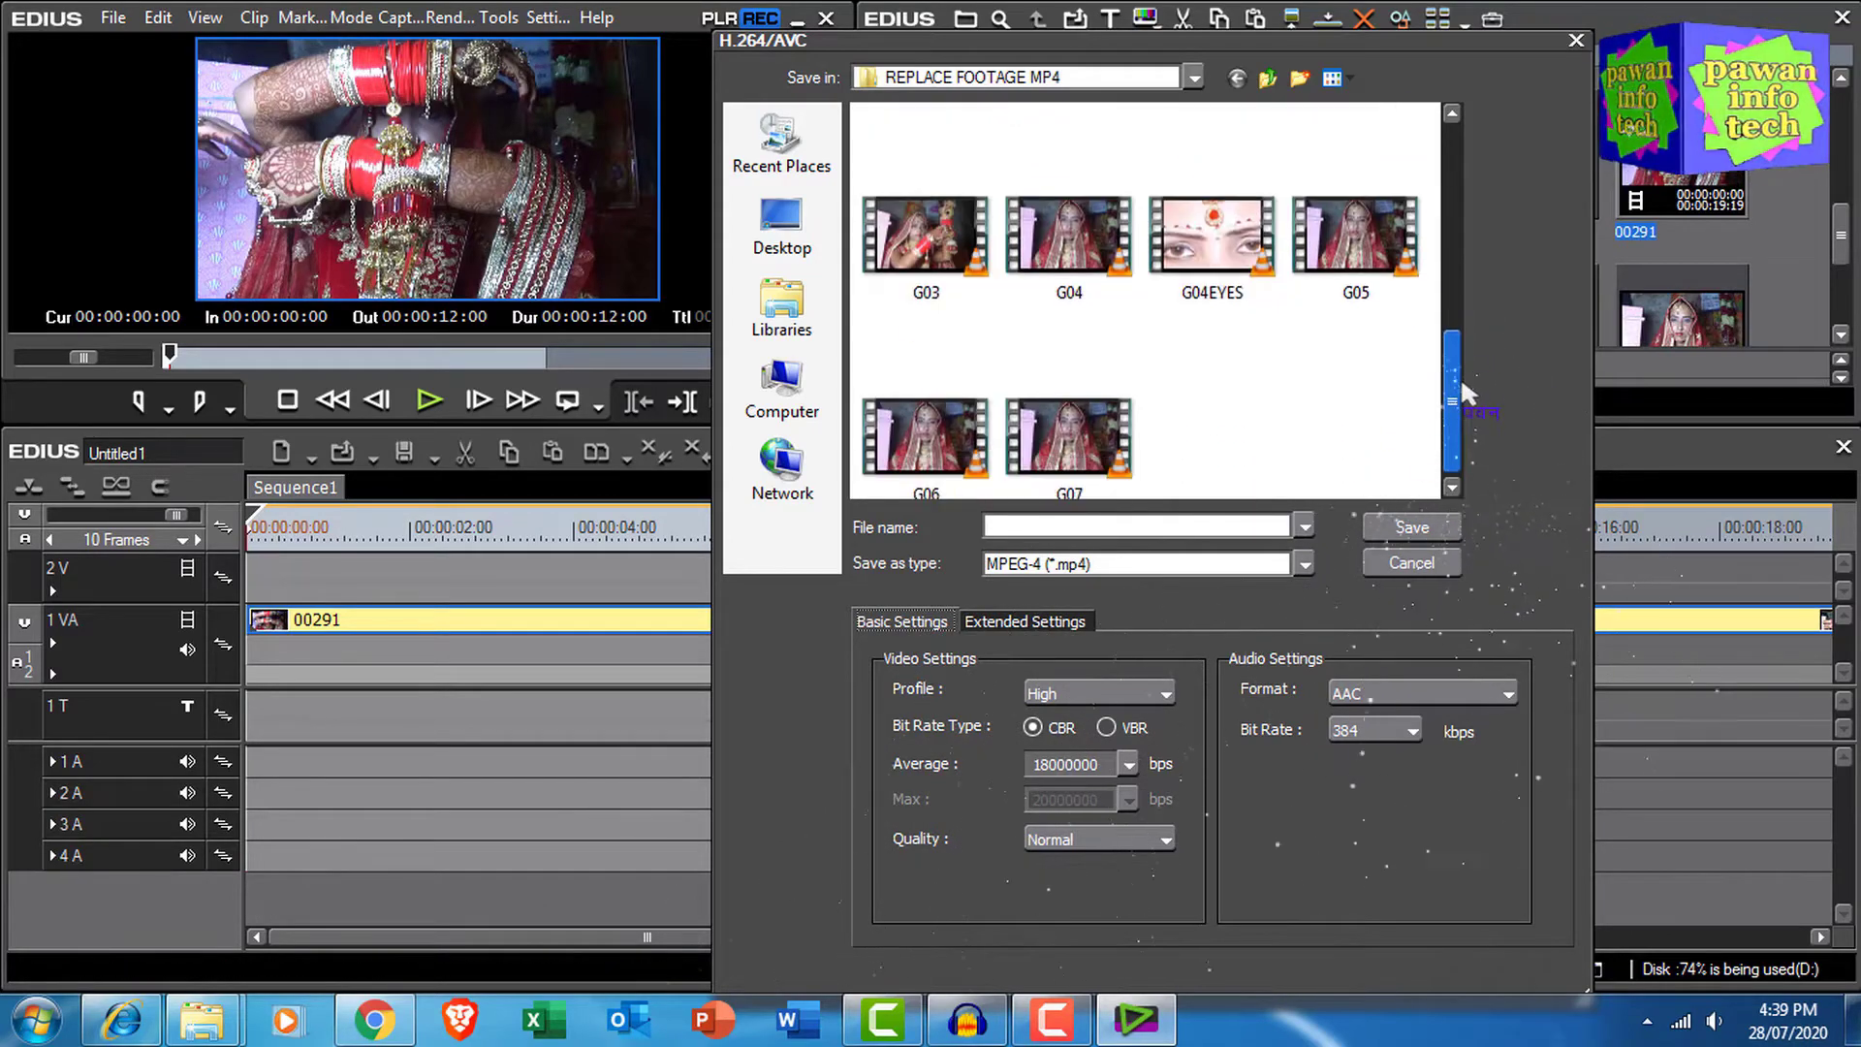
{"action": "double_click", "coordinate": [1393, 267]}
{"action": "left_click", "coordinate": [1088, 562]}
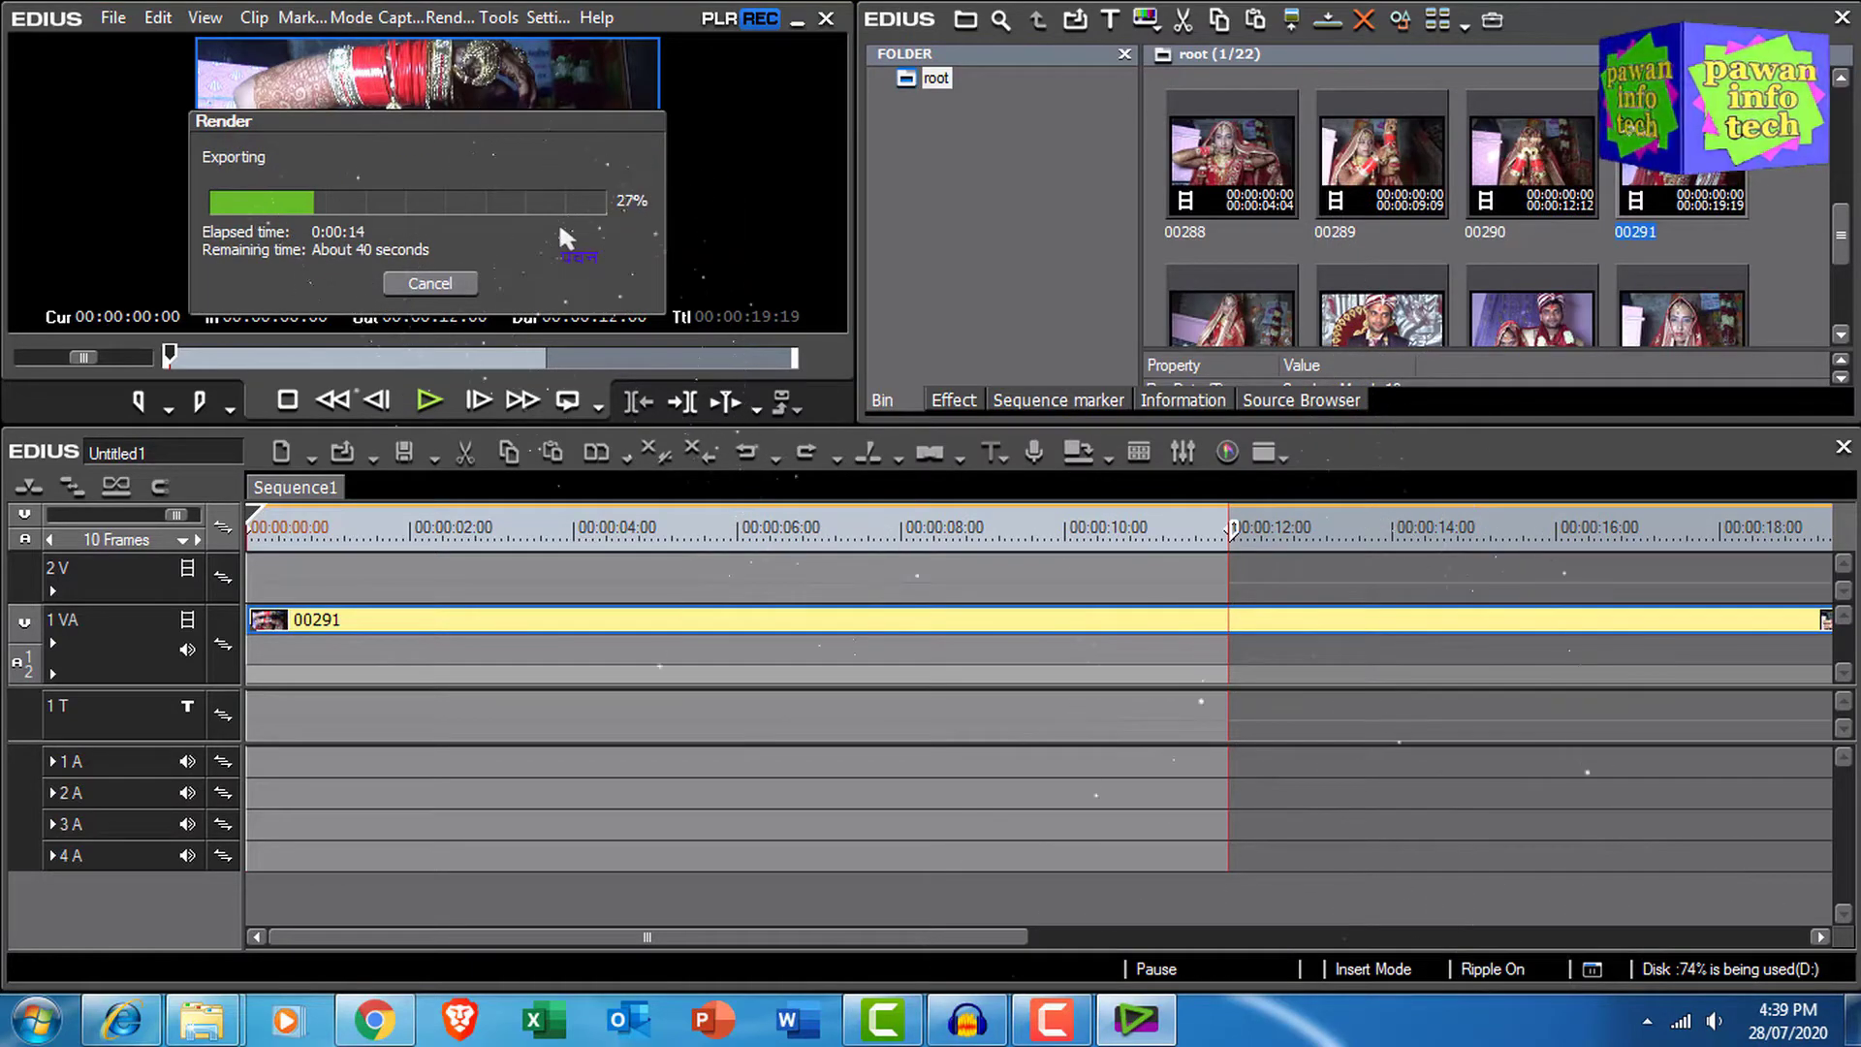
{"action": "left_click_drag", "start_coordinate": [512, 124], "coordinate": [572, 87]}
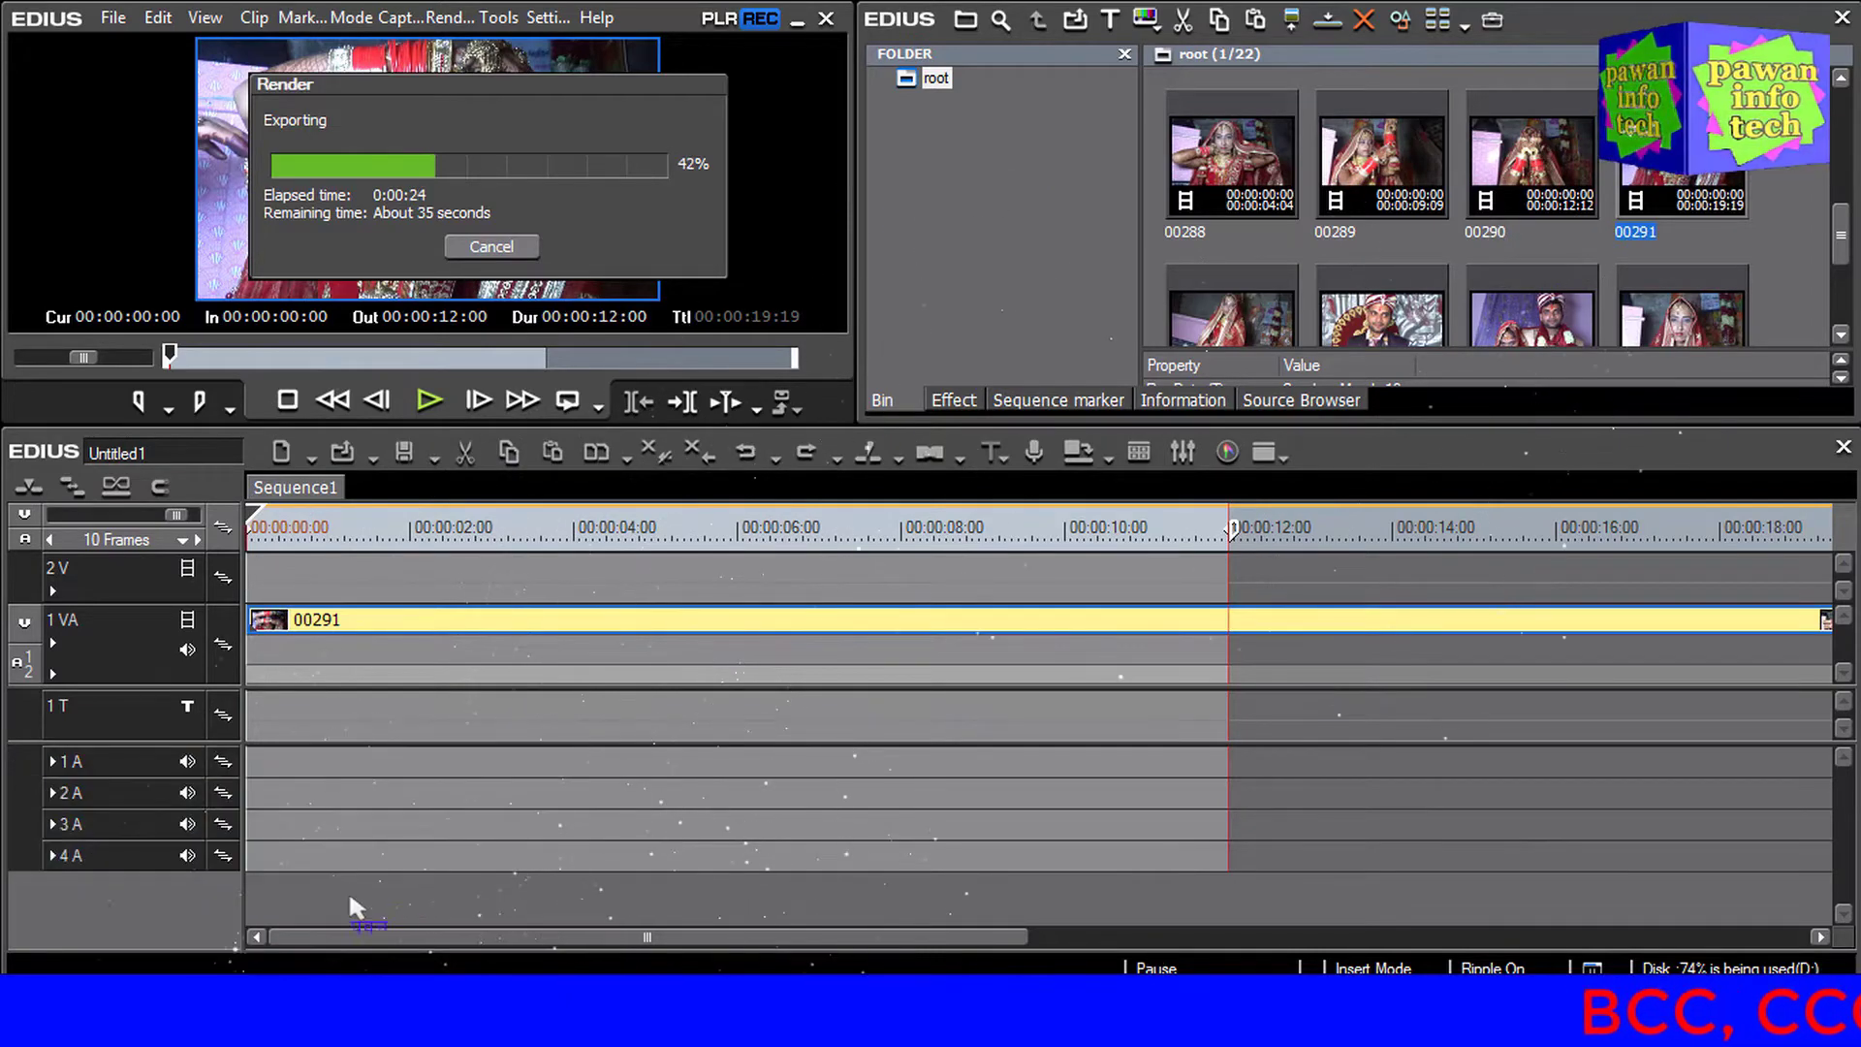
Switch to Windows Explorer and open the REPLACE FOOTAGE MP4 folder inside WEDDING PROJECT DATA on drive D
{"action": "mouse_move", "coordinate": [327, 1017]}
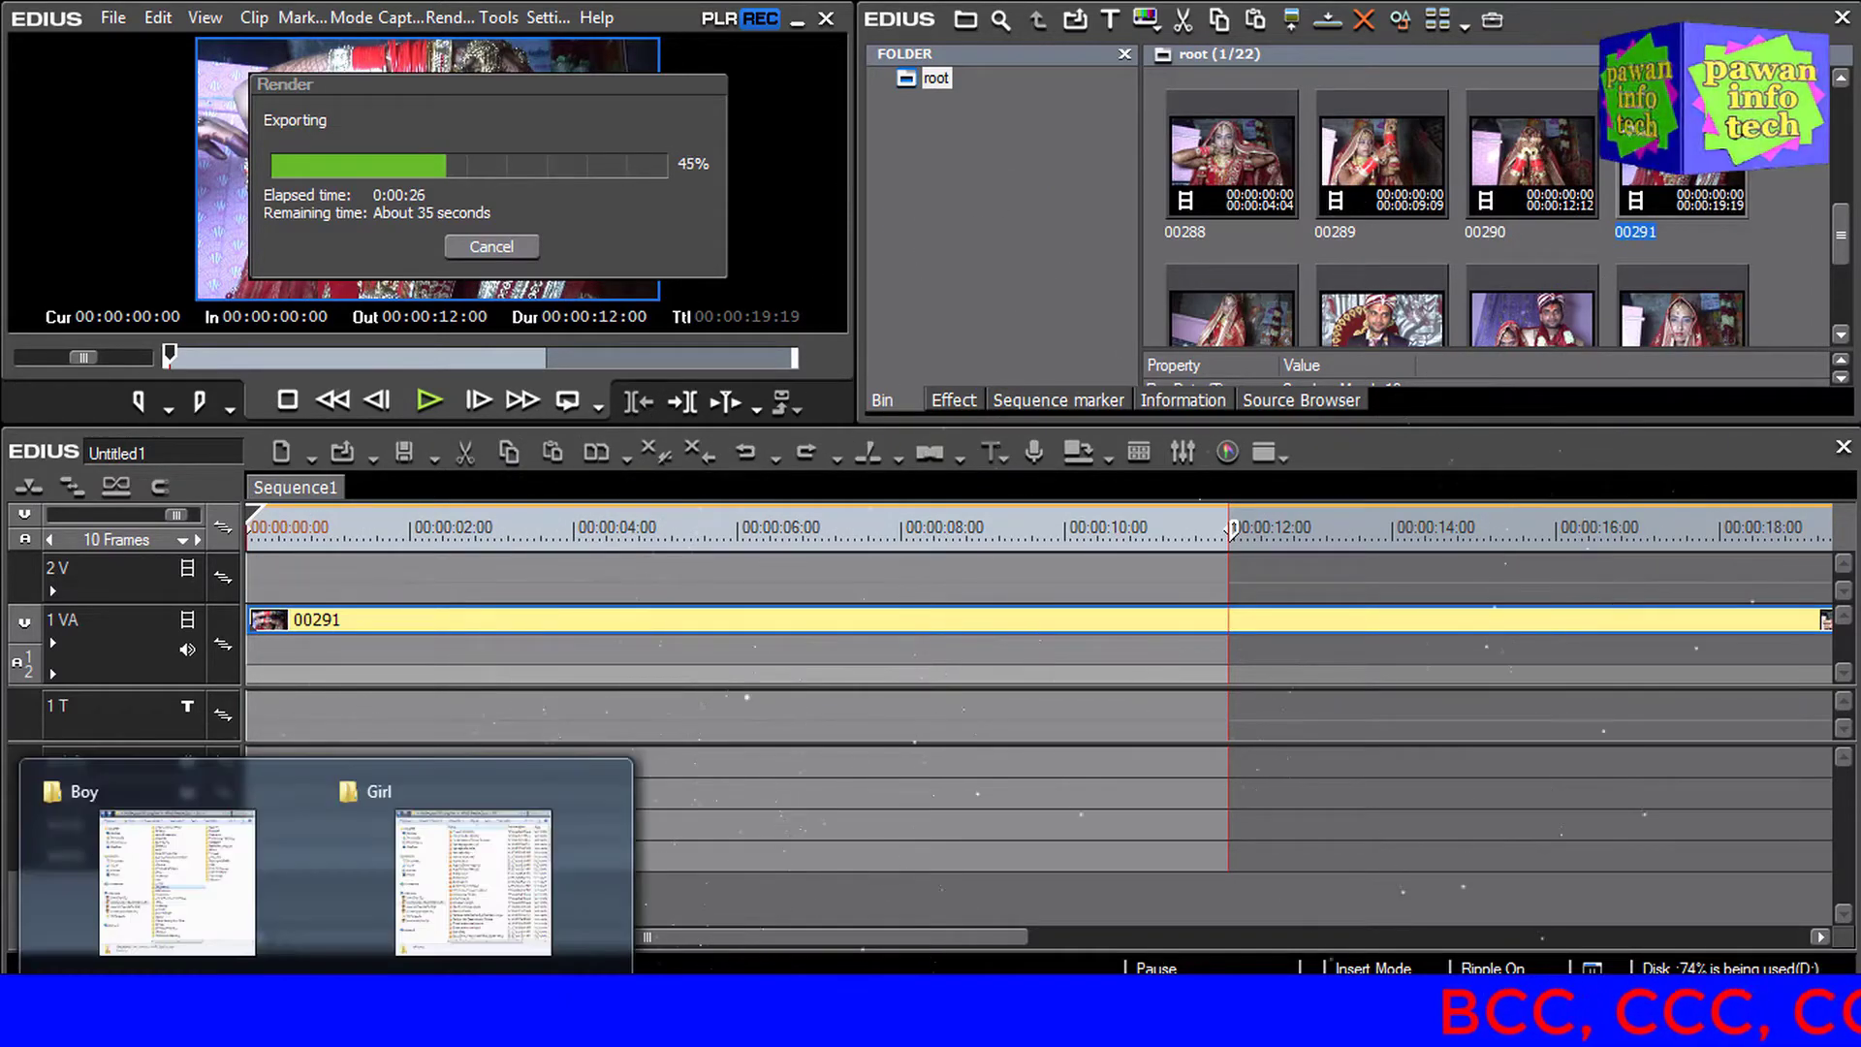
{"action": "key", "text": "super+e"}
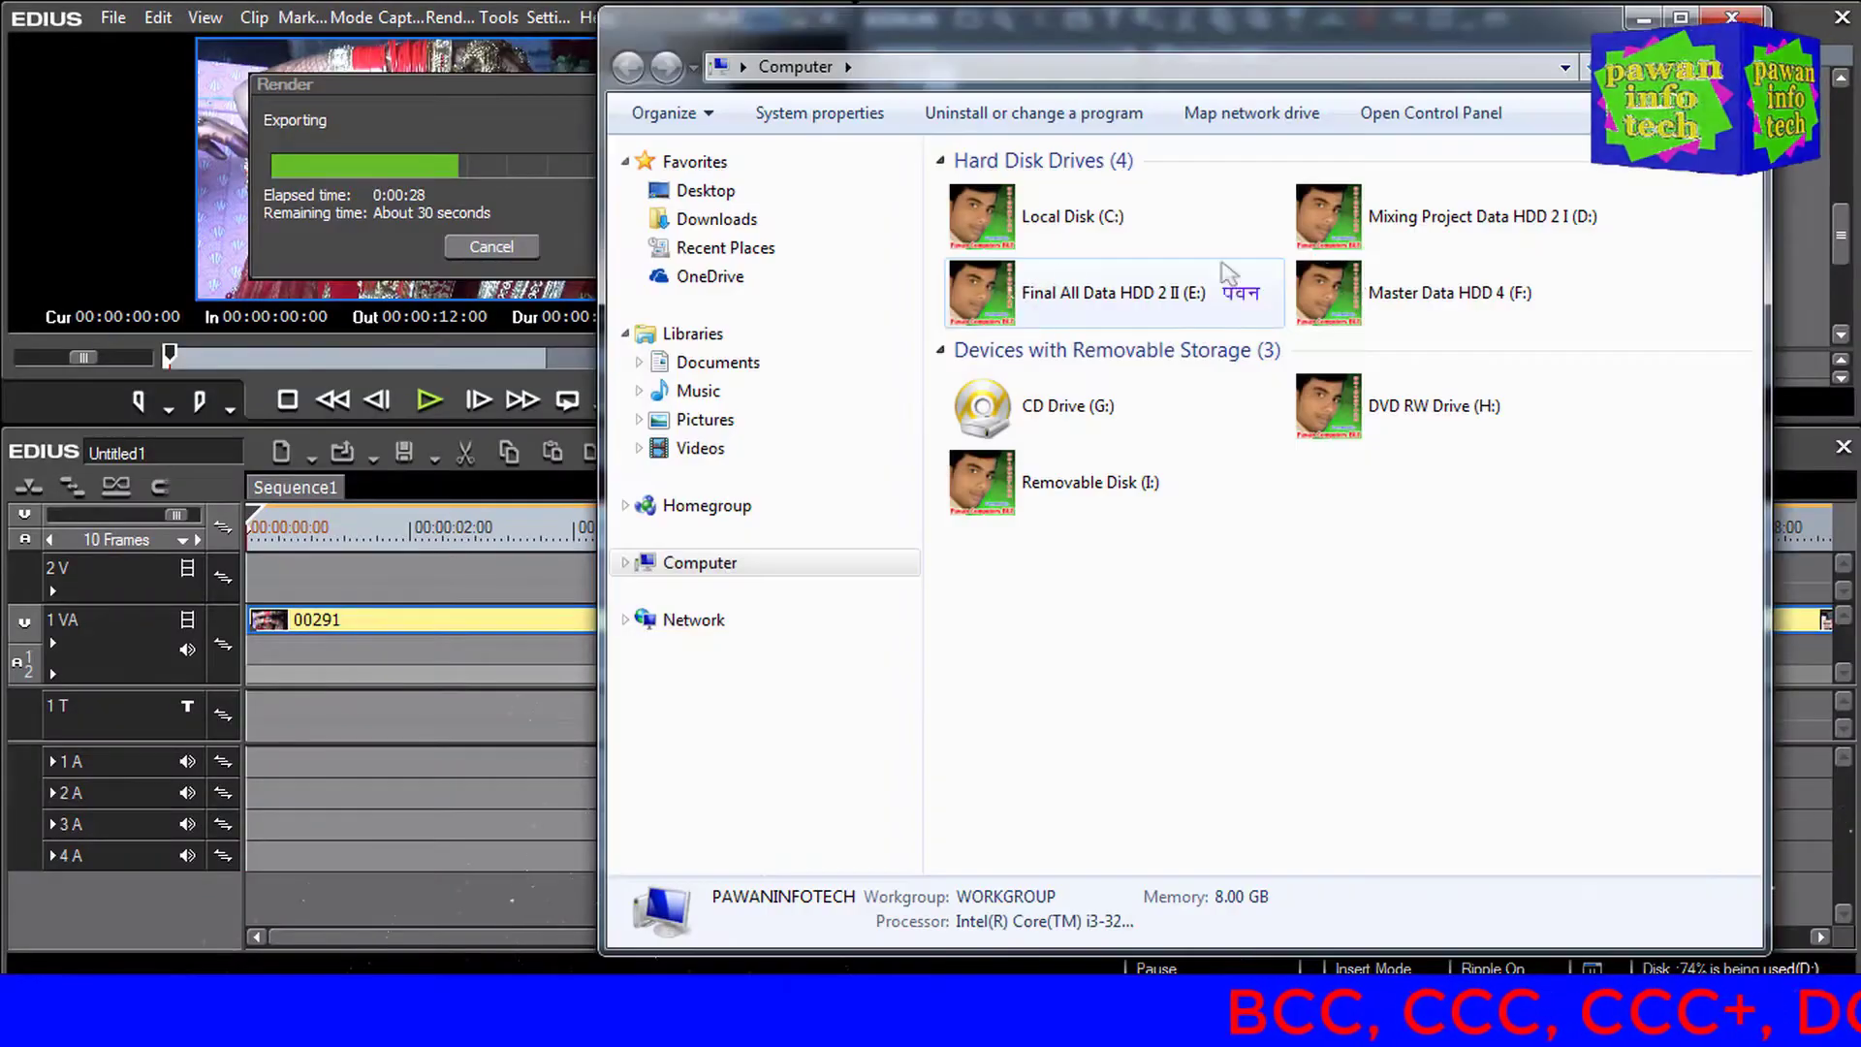
{"action": "double_click", "coordinate": [1396, 232]}
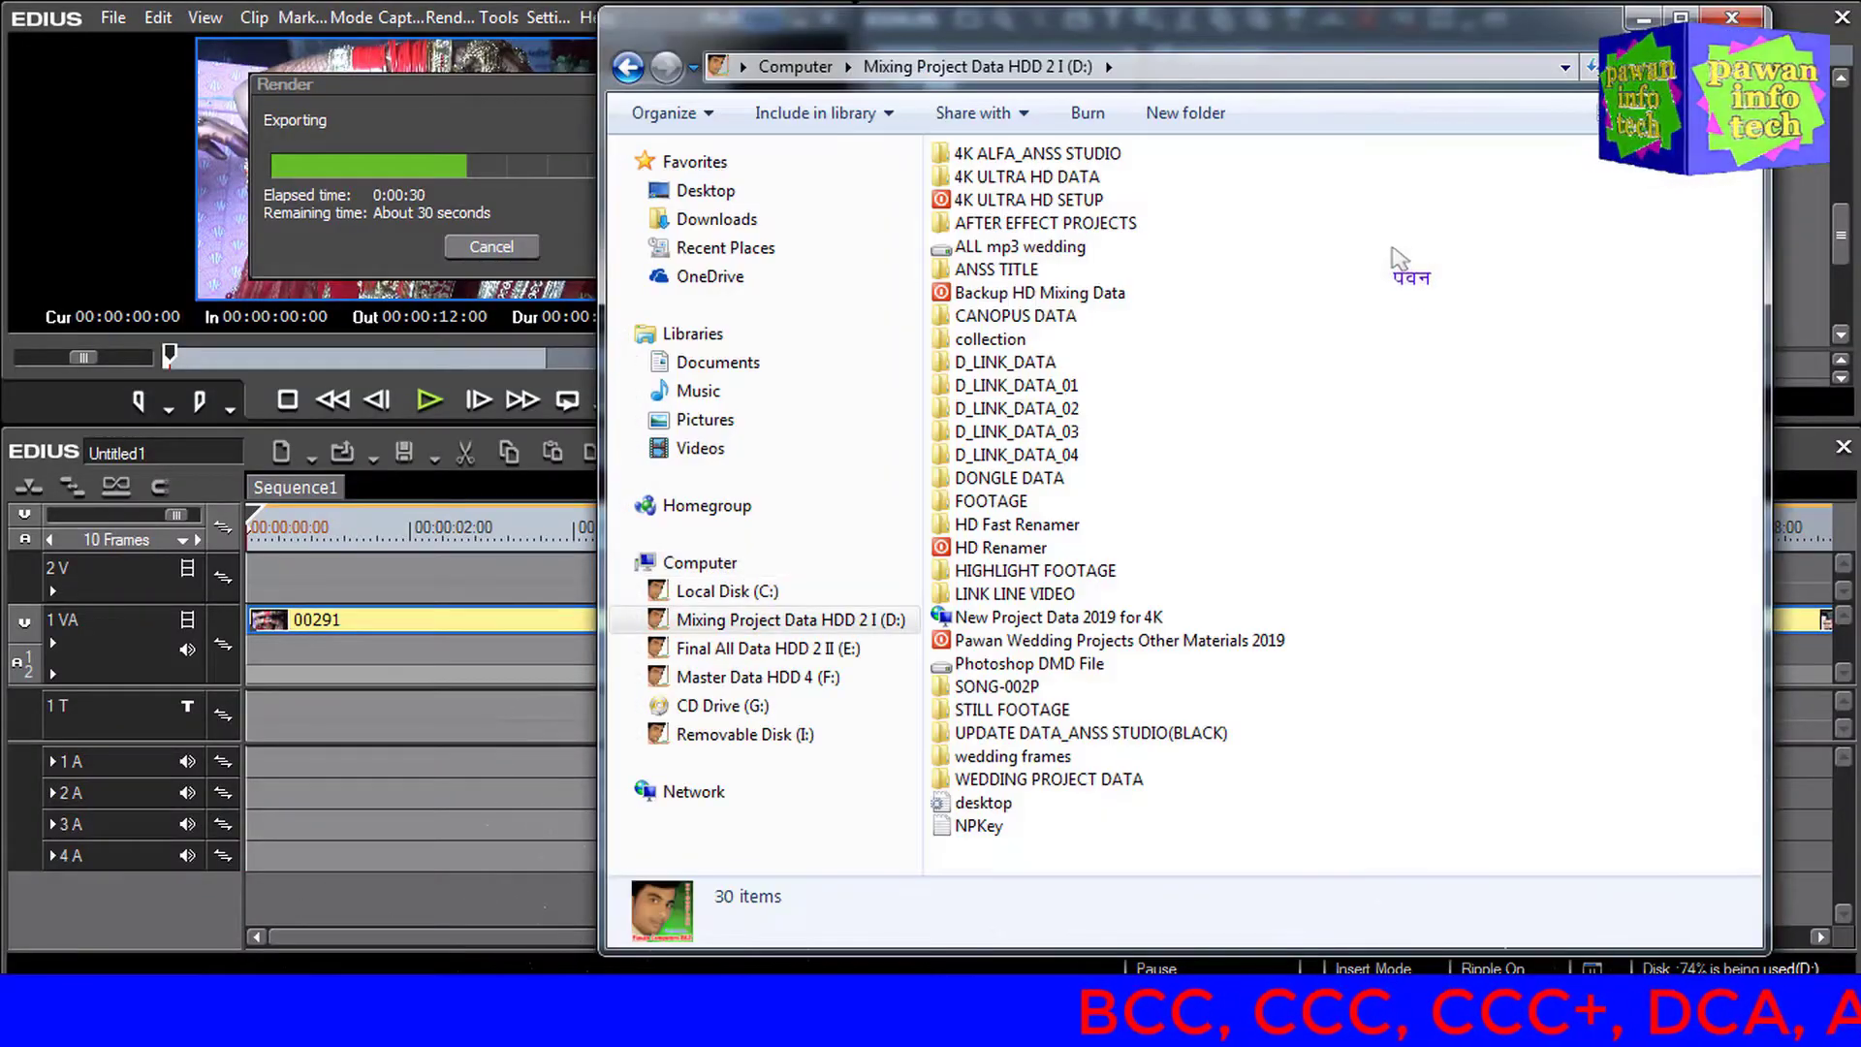
{"action": "key", "text": "w"}
{"action": "key", "text": "Return"}
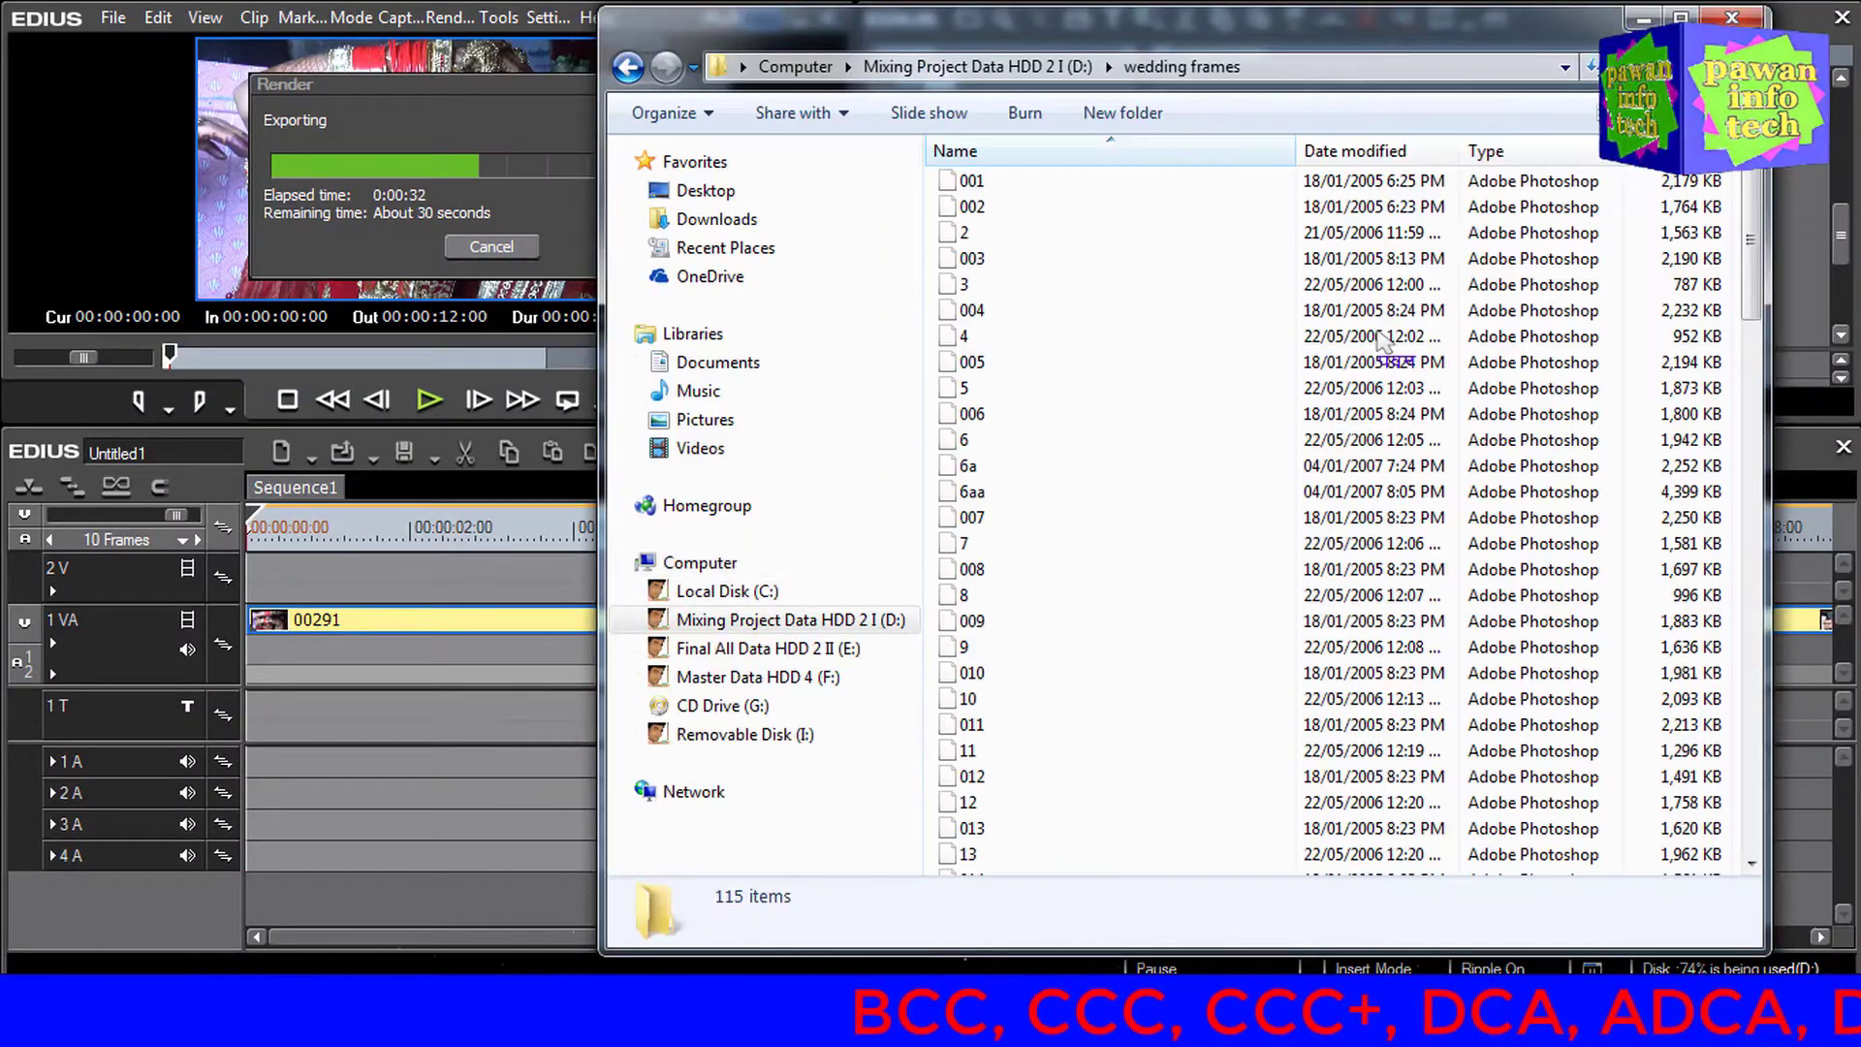
{"action": "key", "text": "BackSpace"}
{"action": "key", "text": "Down"}
{"action": "key", "text": "Return"}
{"action": "key", "text": "r"}
{"action": "key", "text": "Return"}
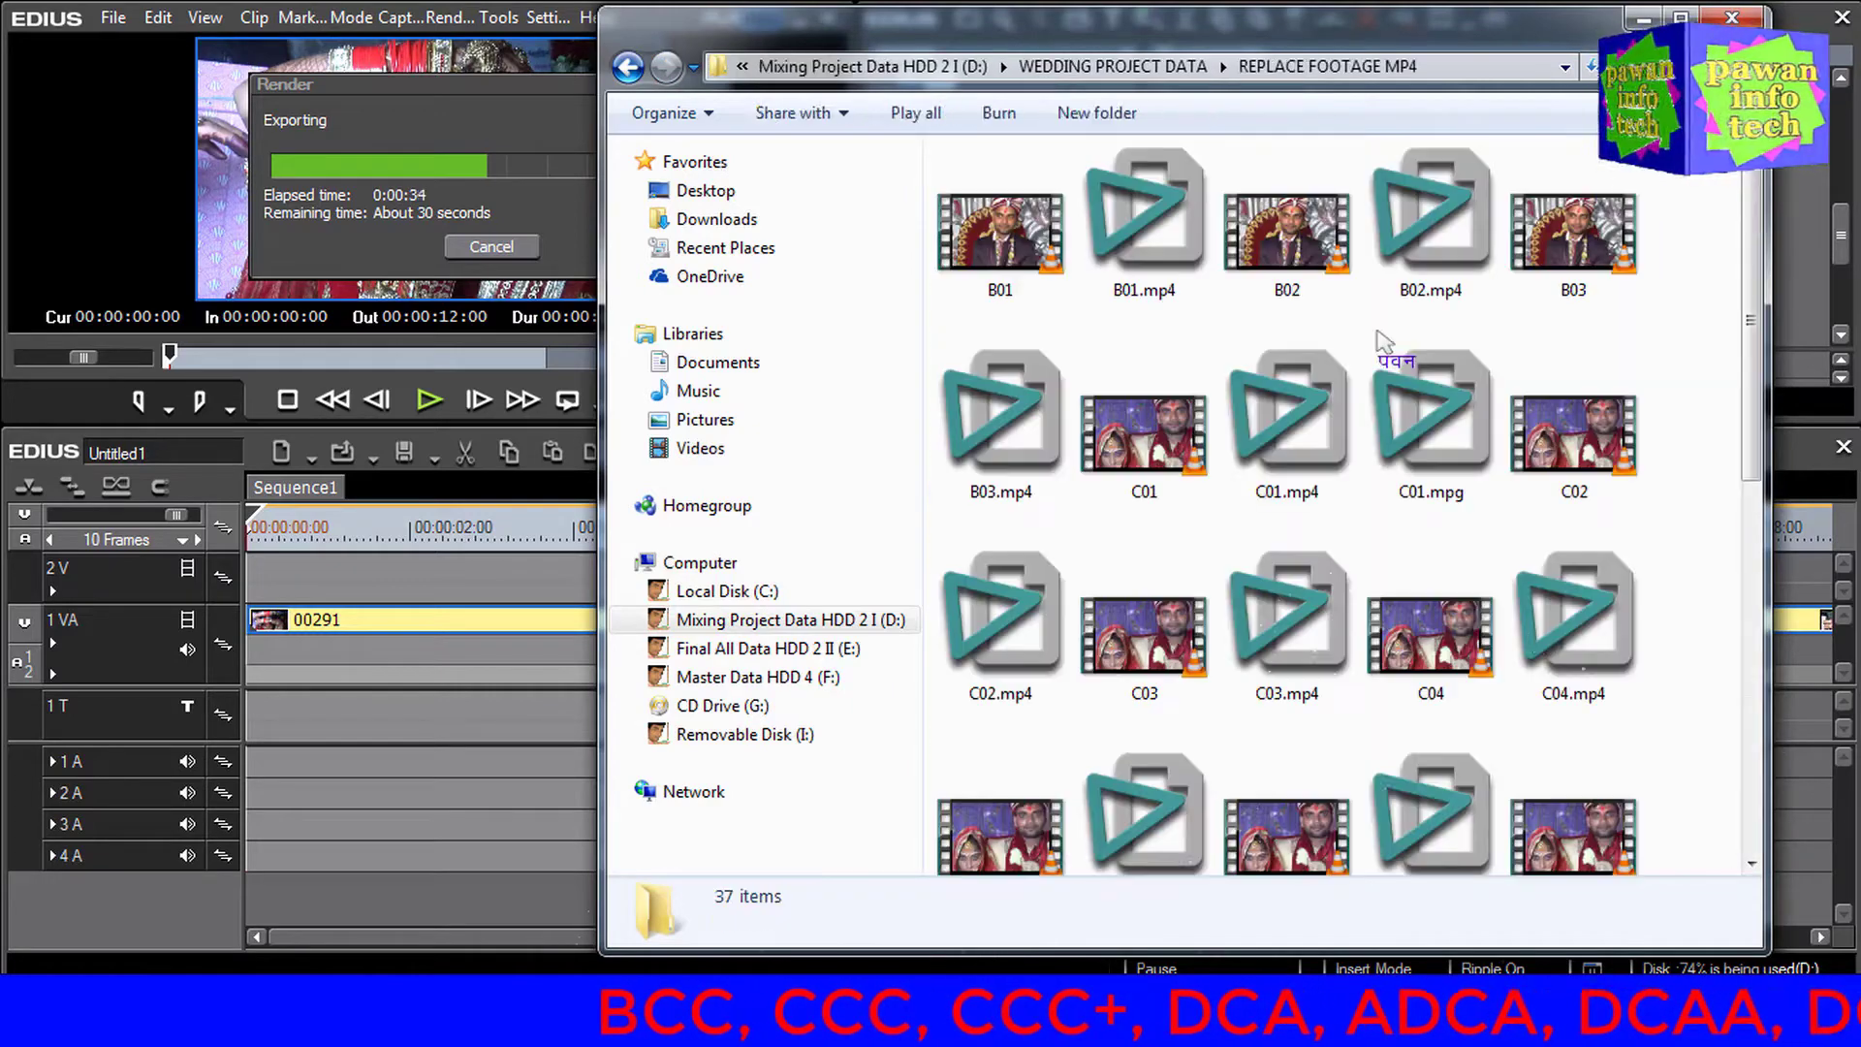
Inspect the G01, G02 and G03 clips in the REPLACE FOOTAGE MP4 folder and refresh the folder view
{"action": "left_click", "coordinate": [1681, 17]}
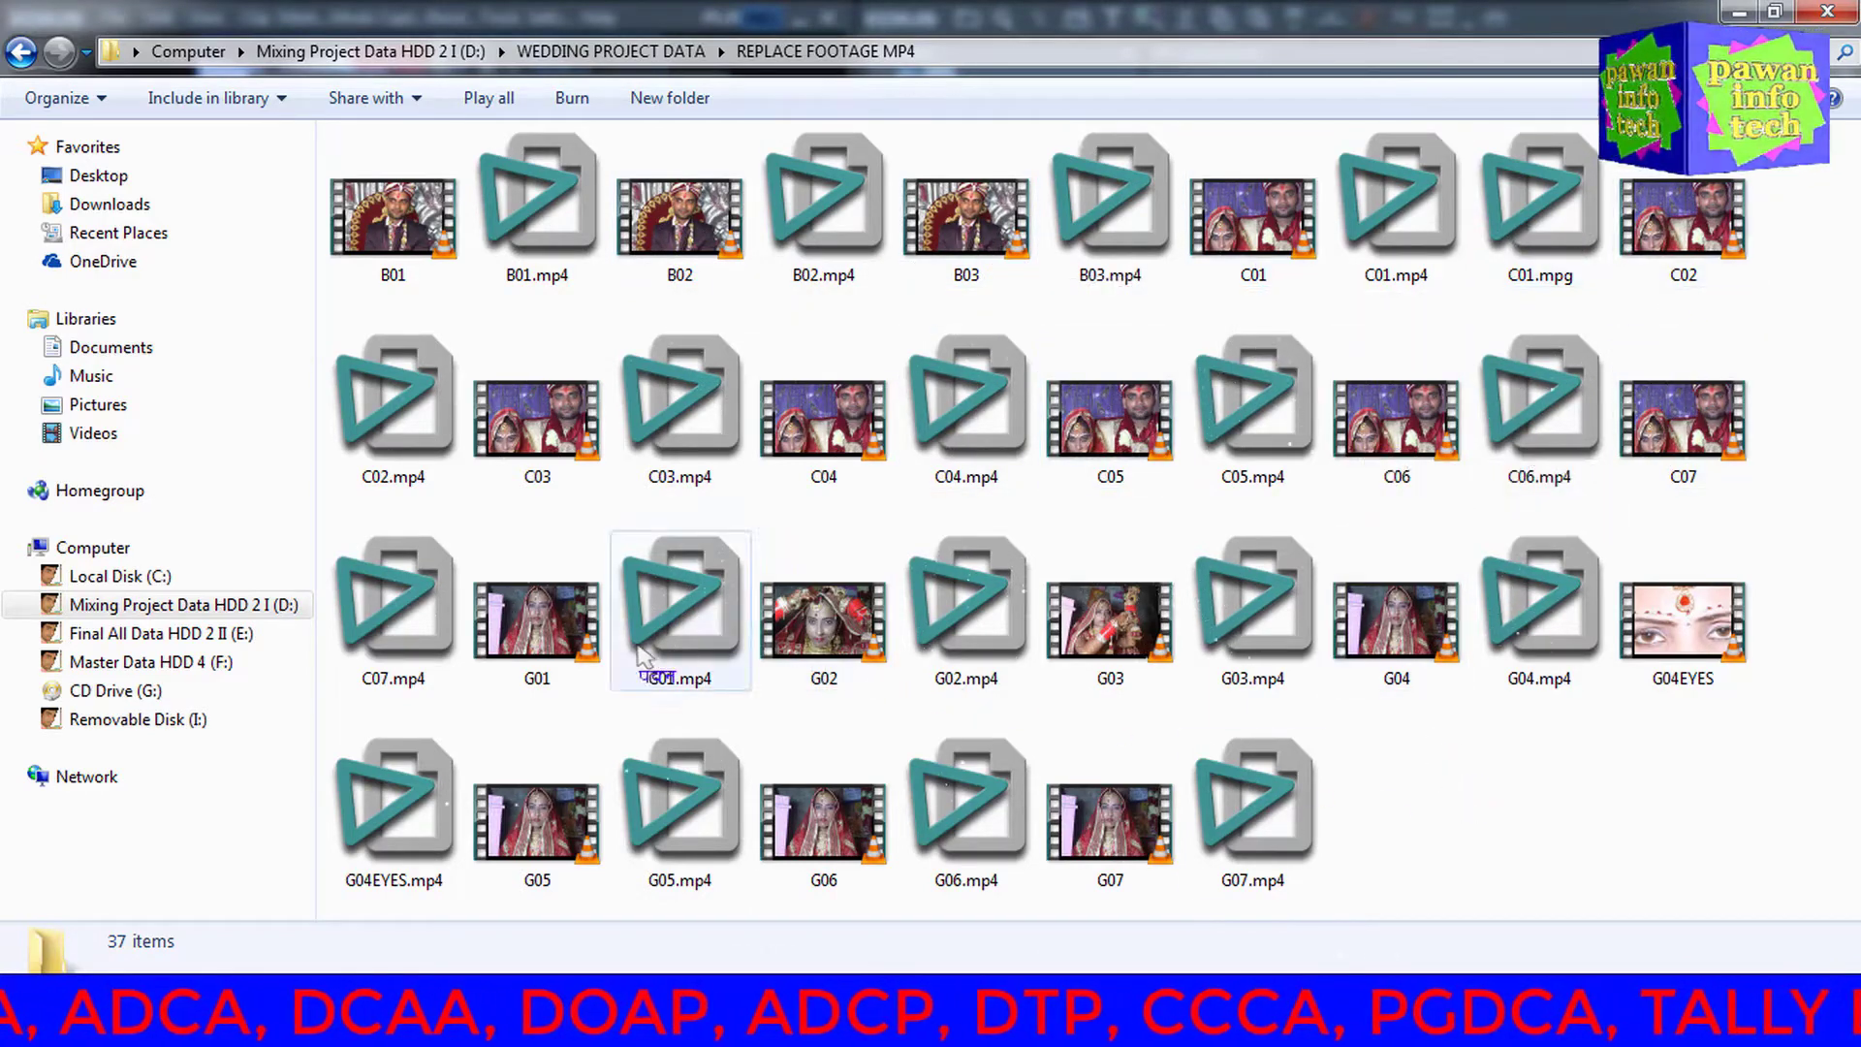
{"action": "left_click", "coordinate": [539, 621]}
{"action": "left_click", "coordinate": [826, 639]}
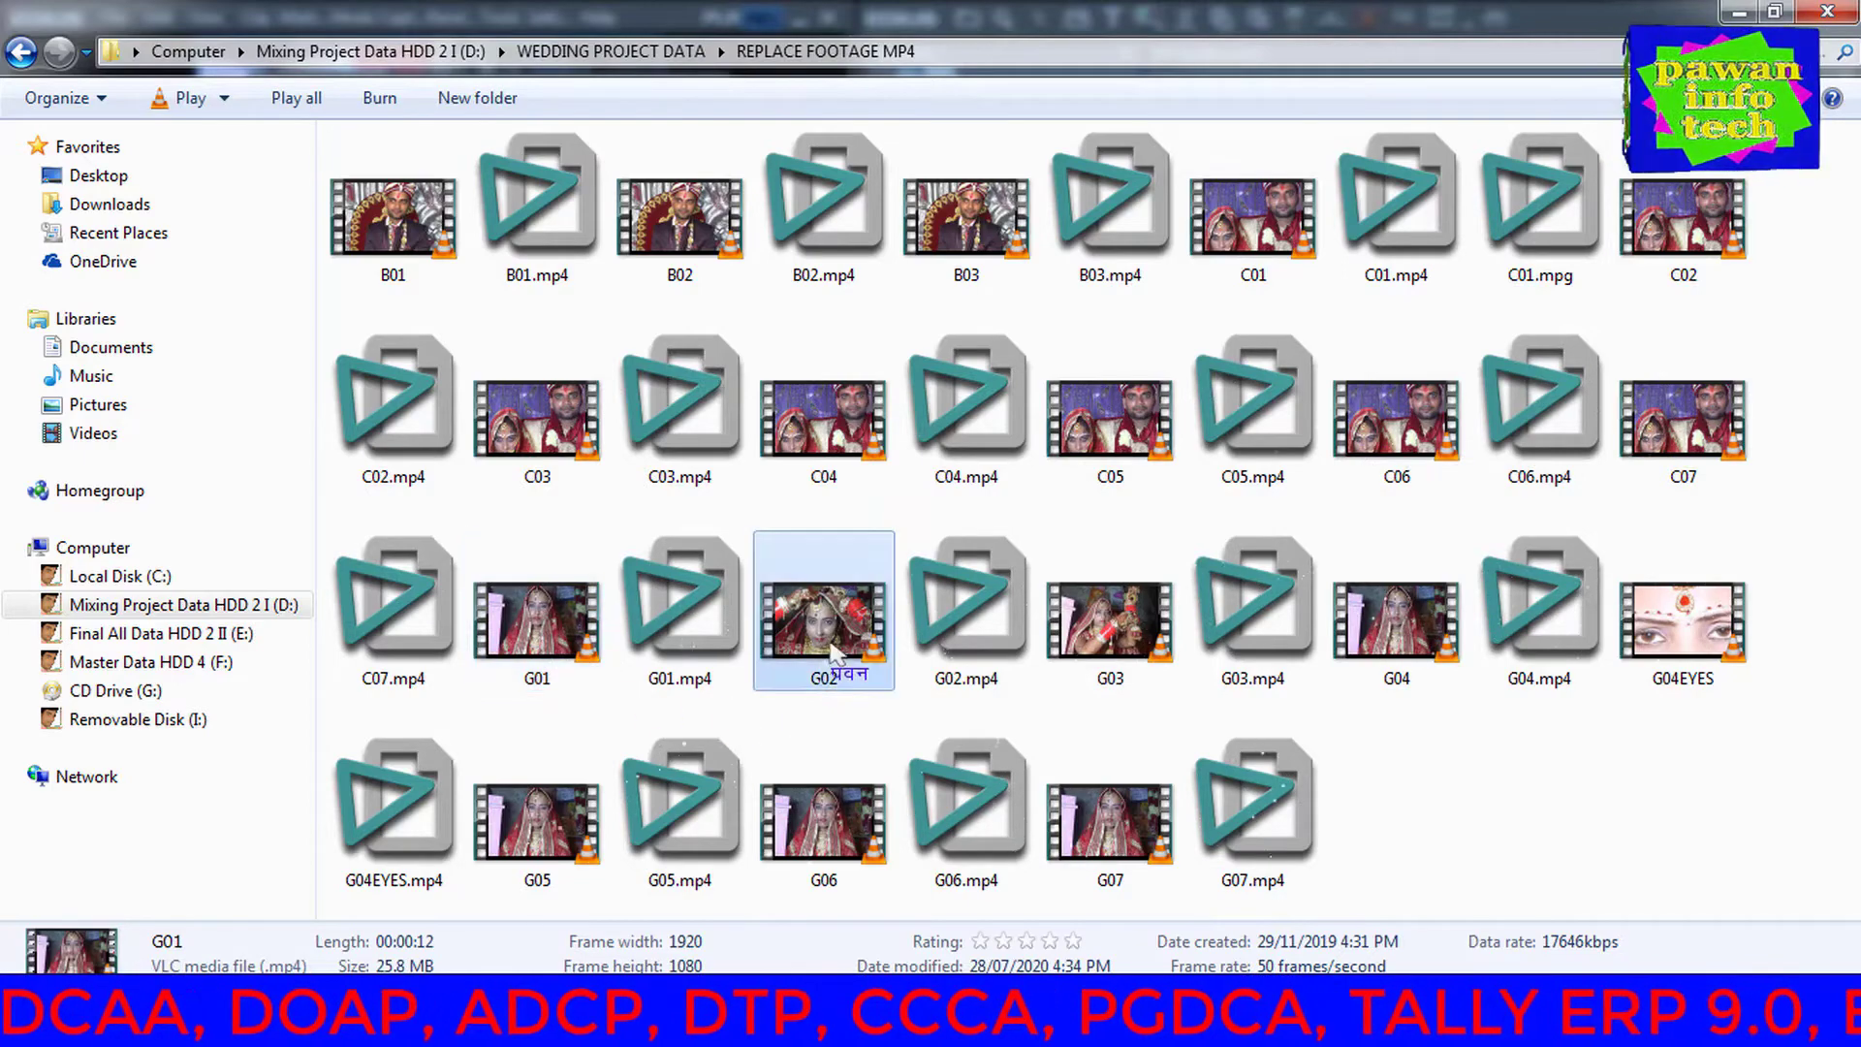
{"action": "left_click", "coordinate": [1106, 644]}
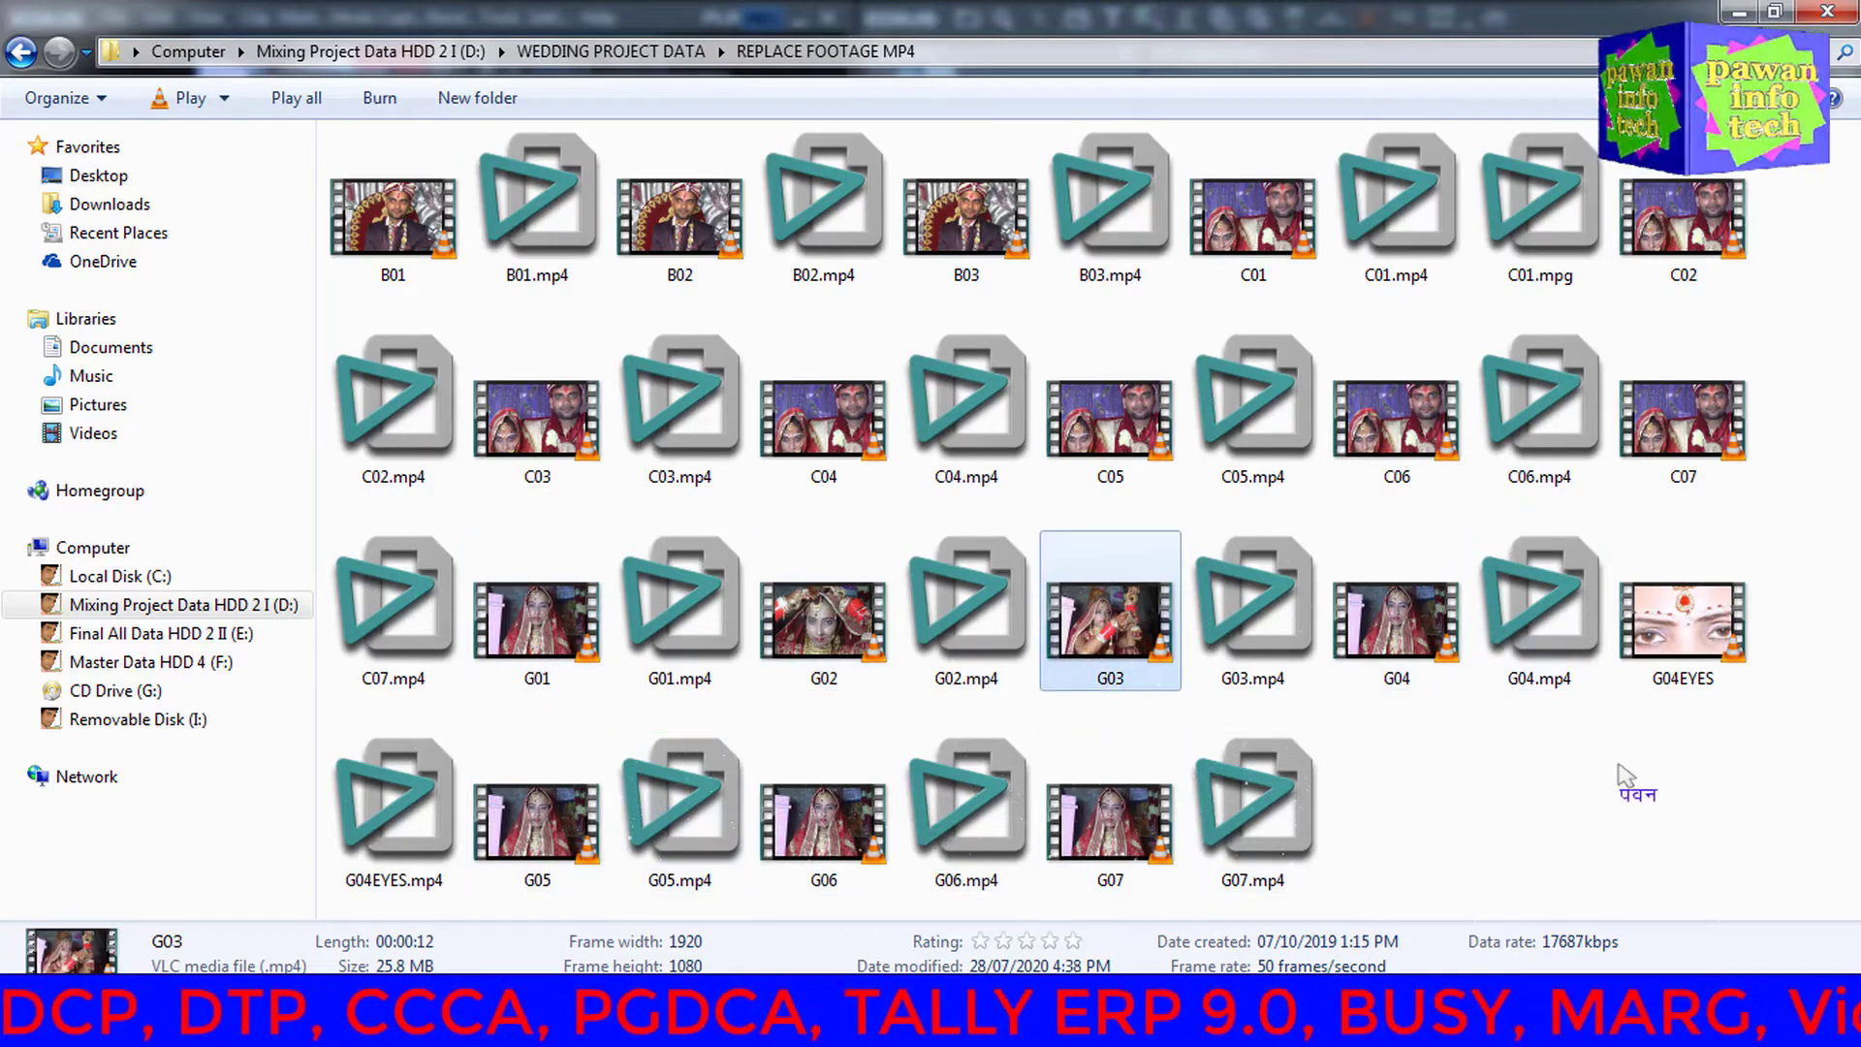
{"action": "left_click", "coordinate": [1655, 787]}
{"action": "right_click", "coordinate": [1648, 809]}
{"action": "left_click", "coordinate": [1638, 521]}
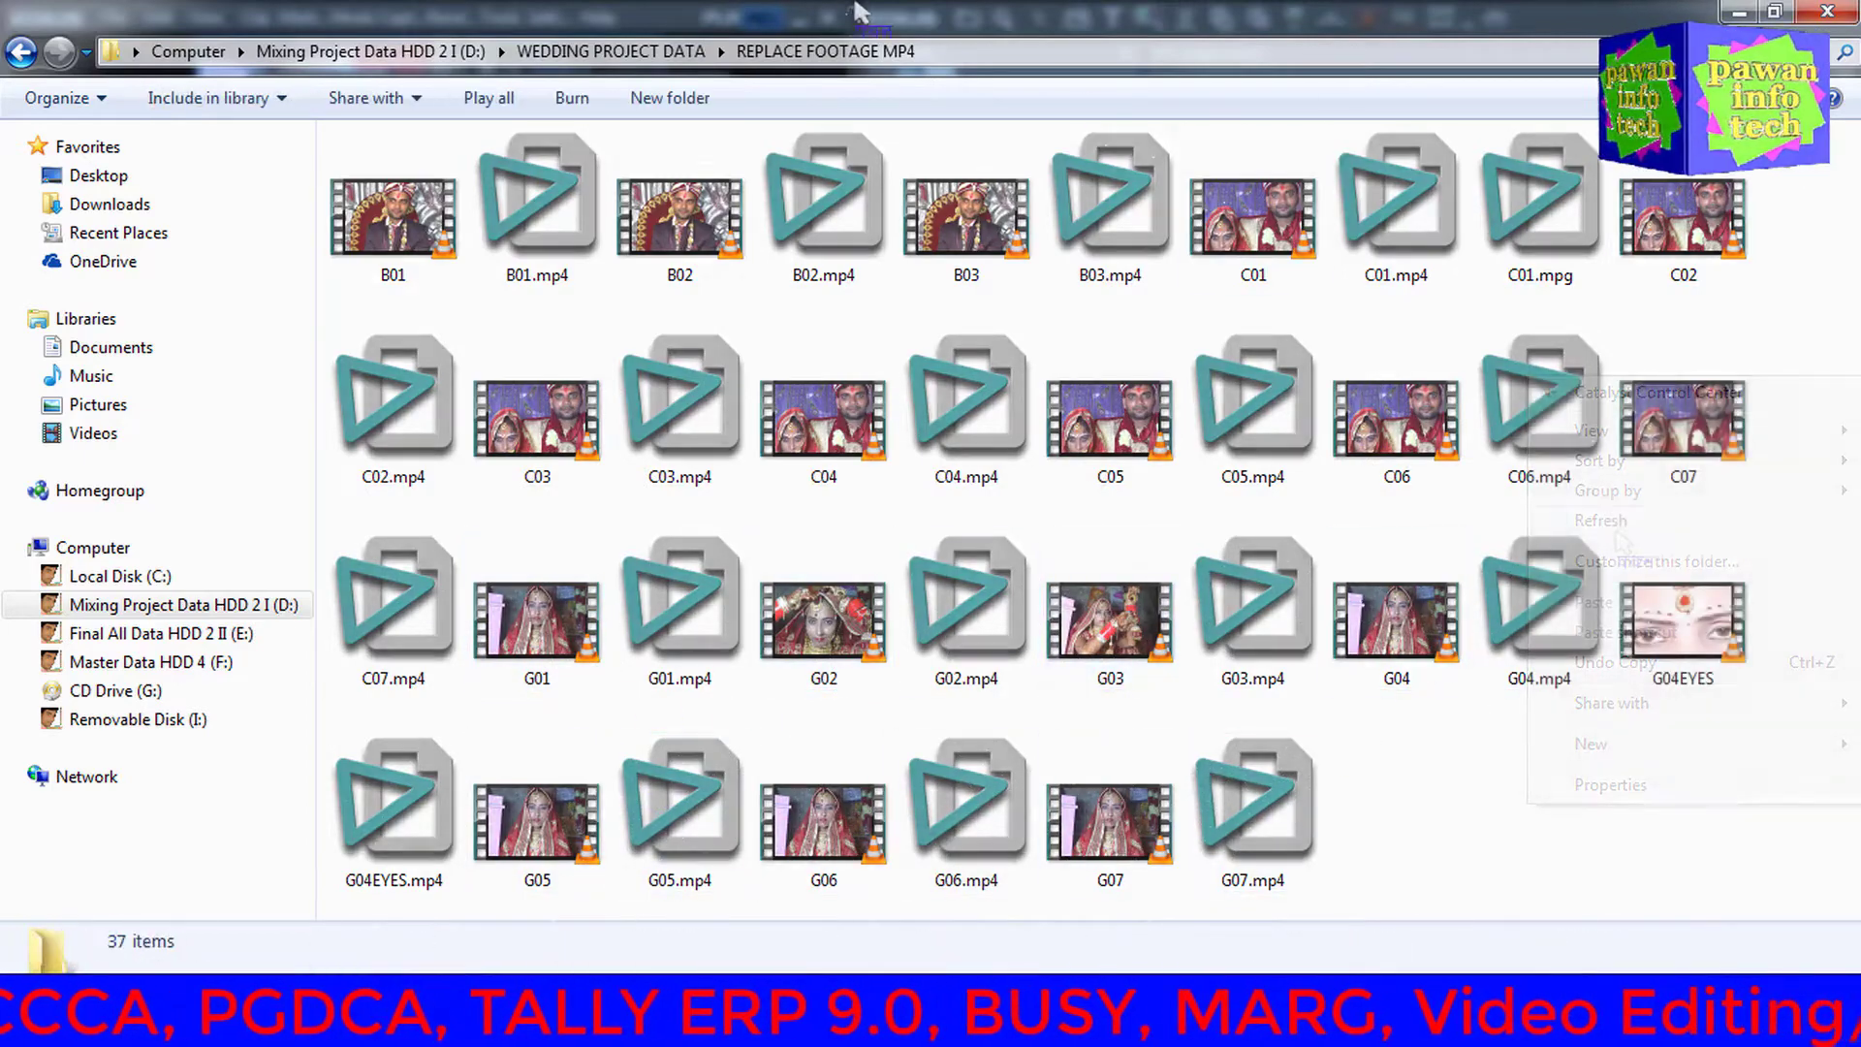
{"action": "double_click", "coordinate": [860, 13]}
{"action": "left_click_drag", "start_coordinate": [580, 23], "coordinate": [840, 27]}
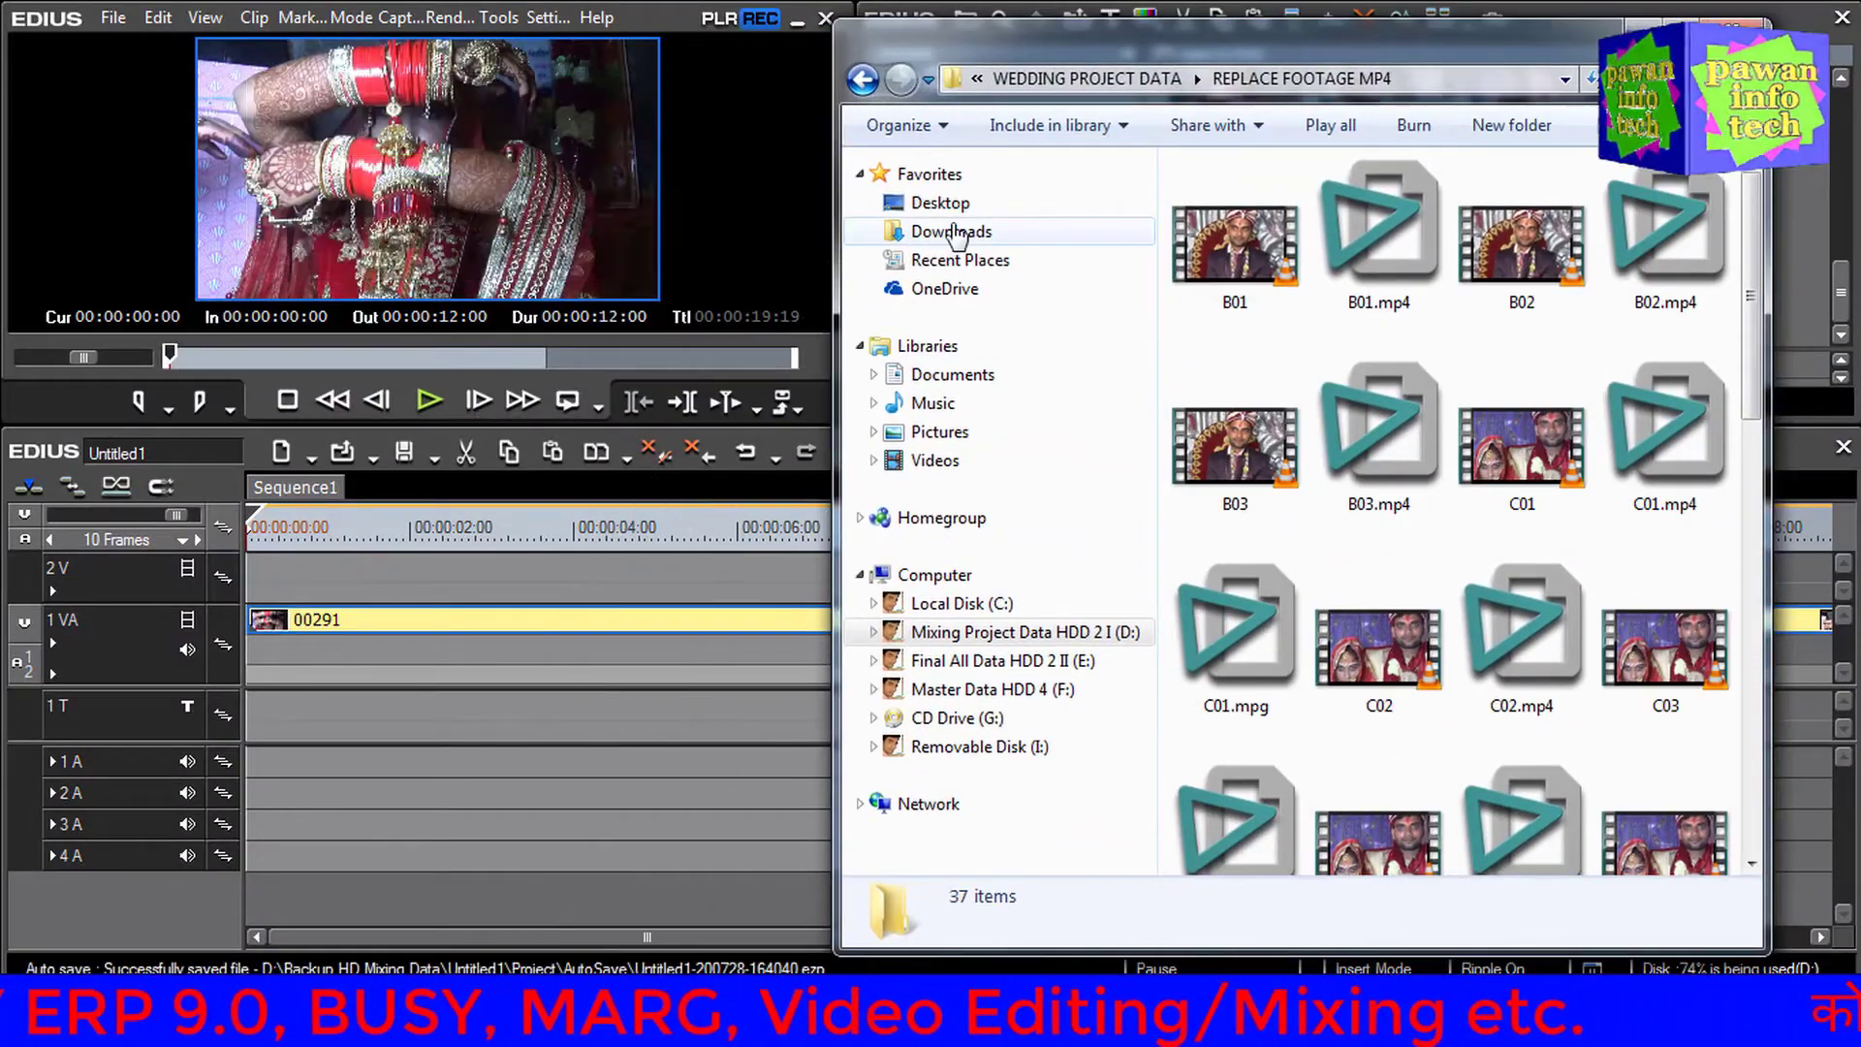
Go up to WEDDING PROJECT DATA and copy the whole REPLACE FOOTAGE MP4 folder
{"action": "left_click", "coordinate": [863, 80]}
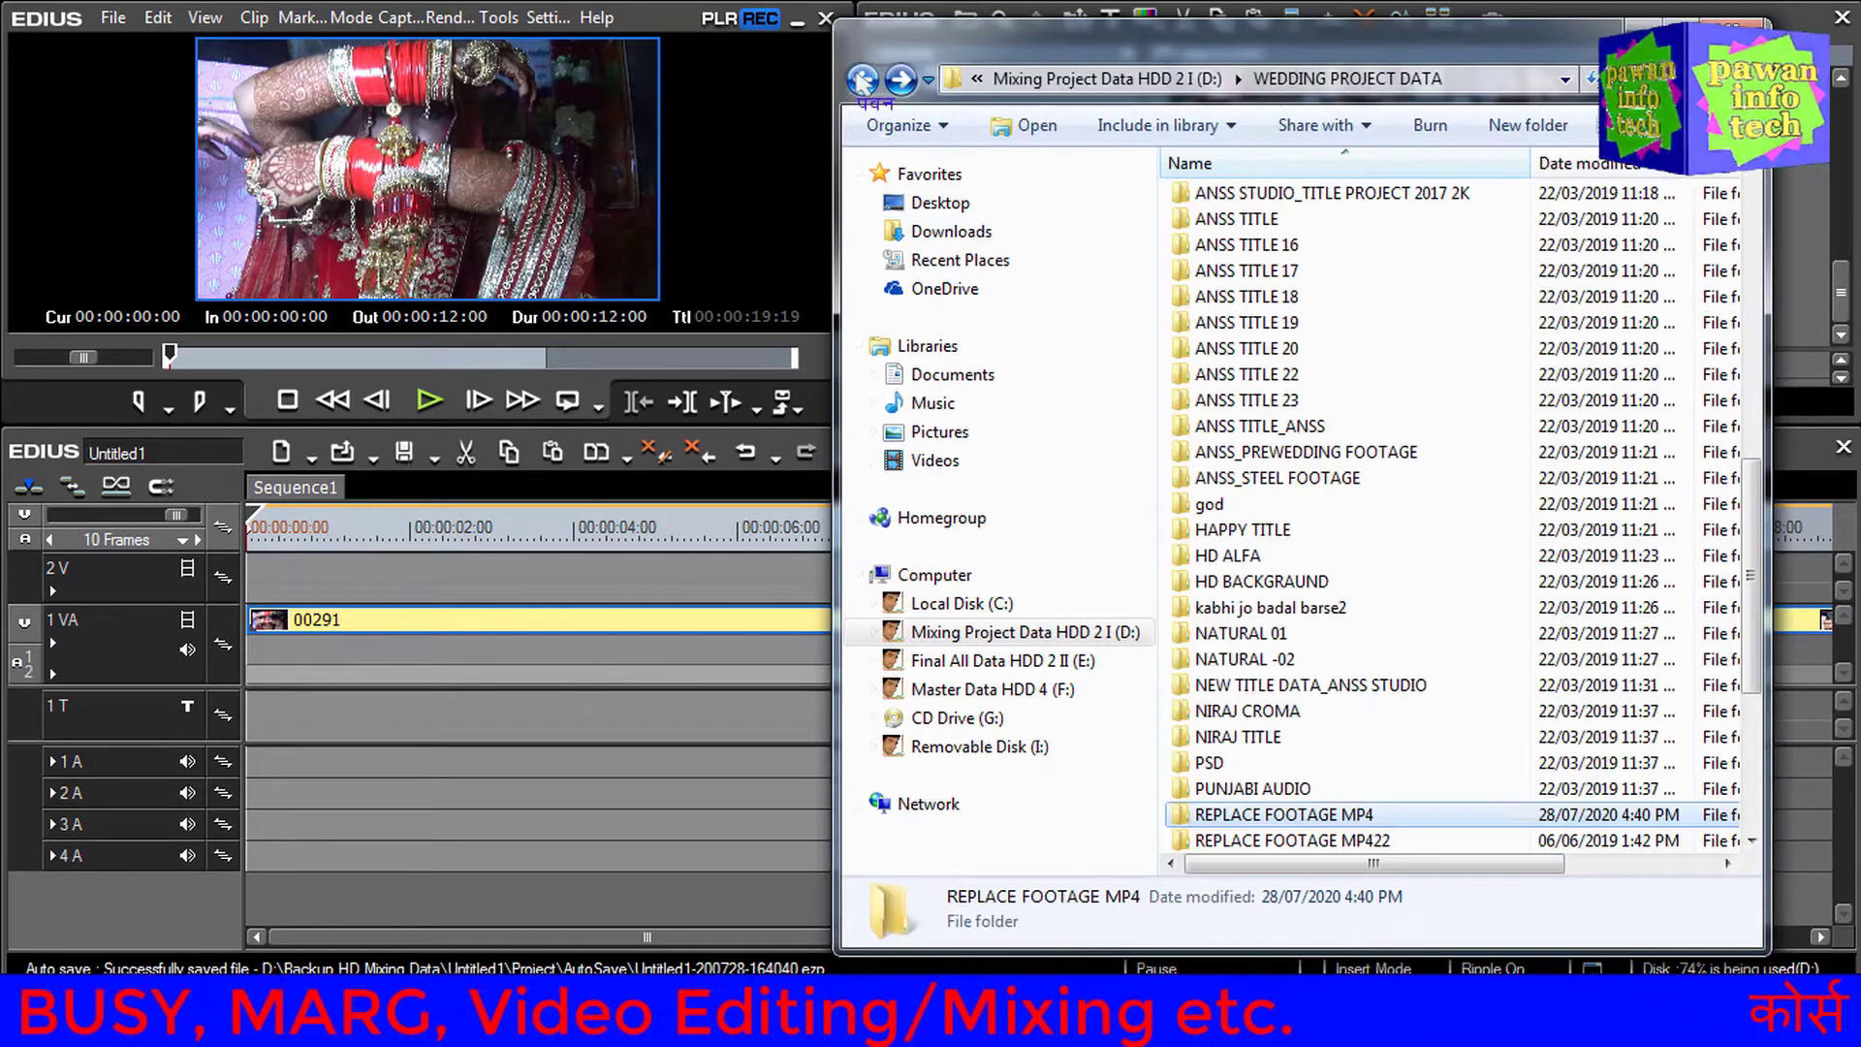
{"action": "right_click", "coordinate": [1320, 822]}
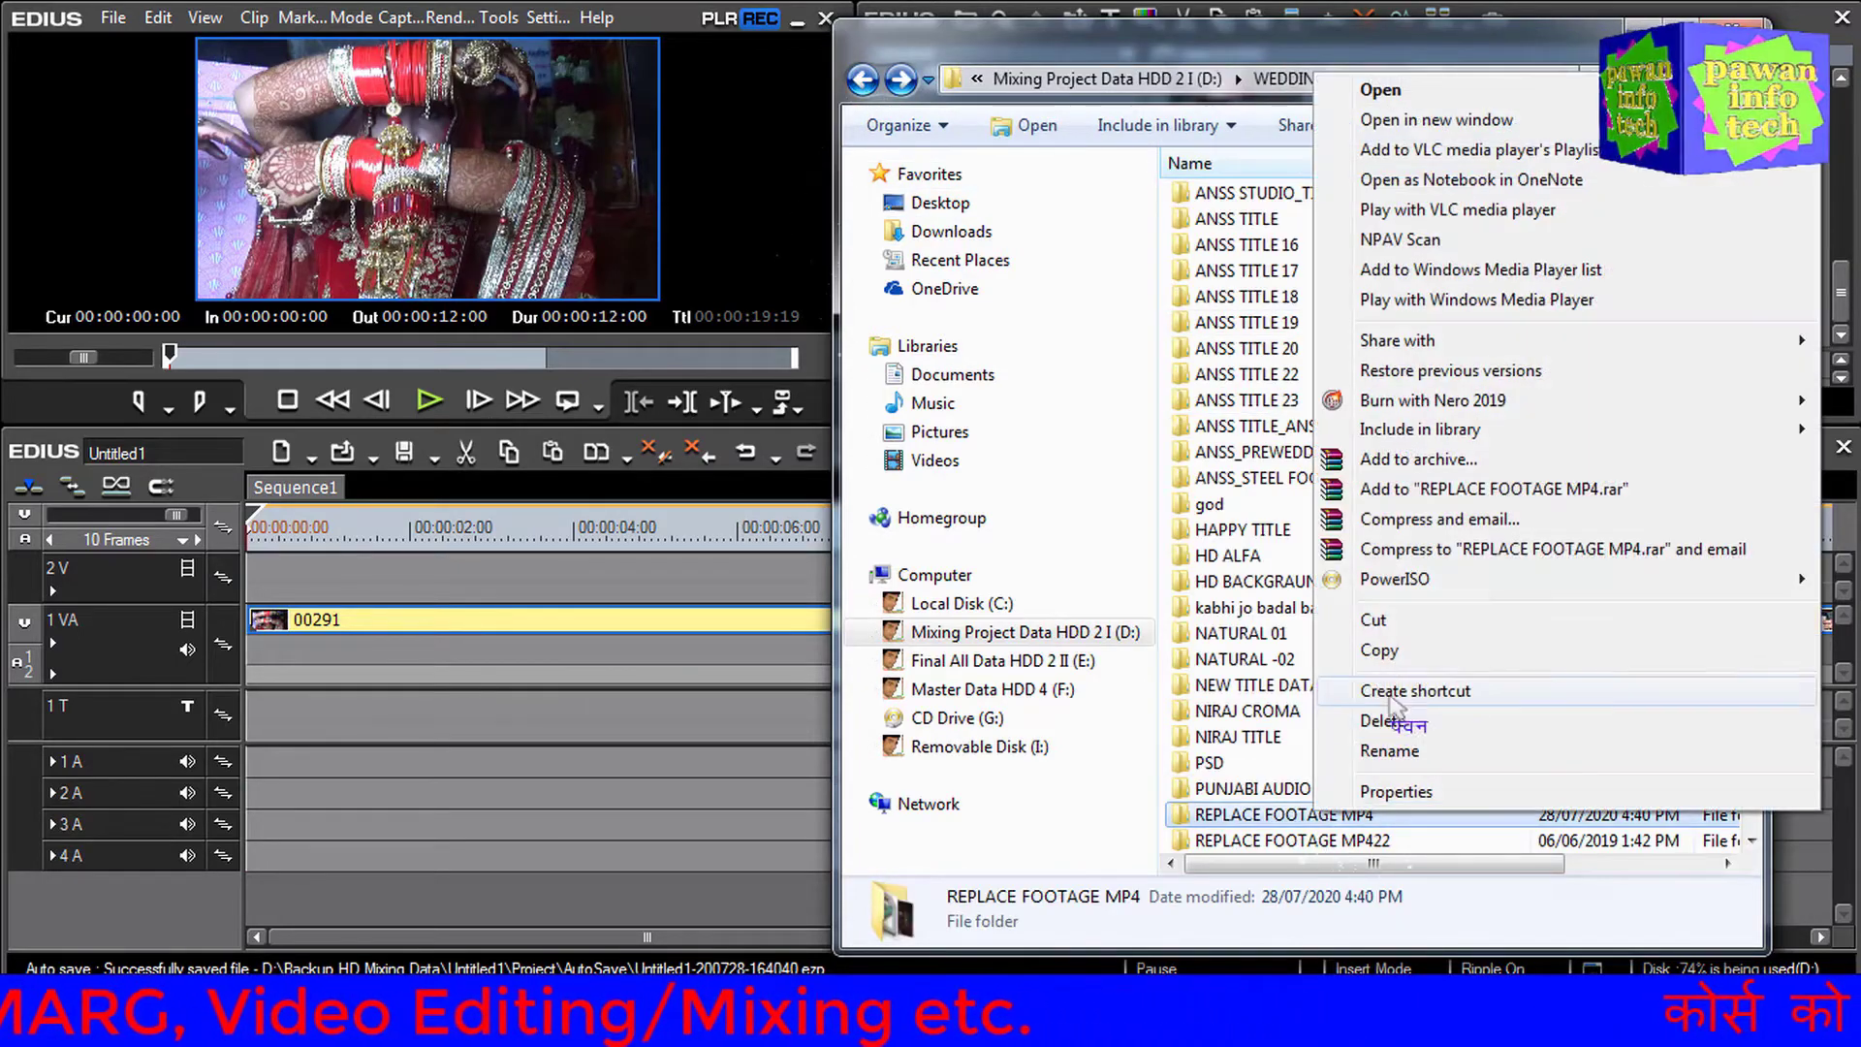
{"action": "left_click", "coordinate": [1389, 652]}
{"action": "right_click", "coordinate": [1301, 822]}
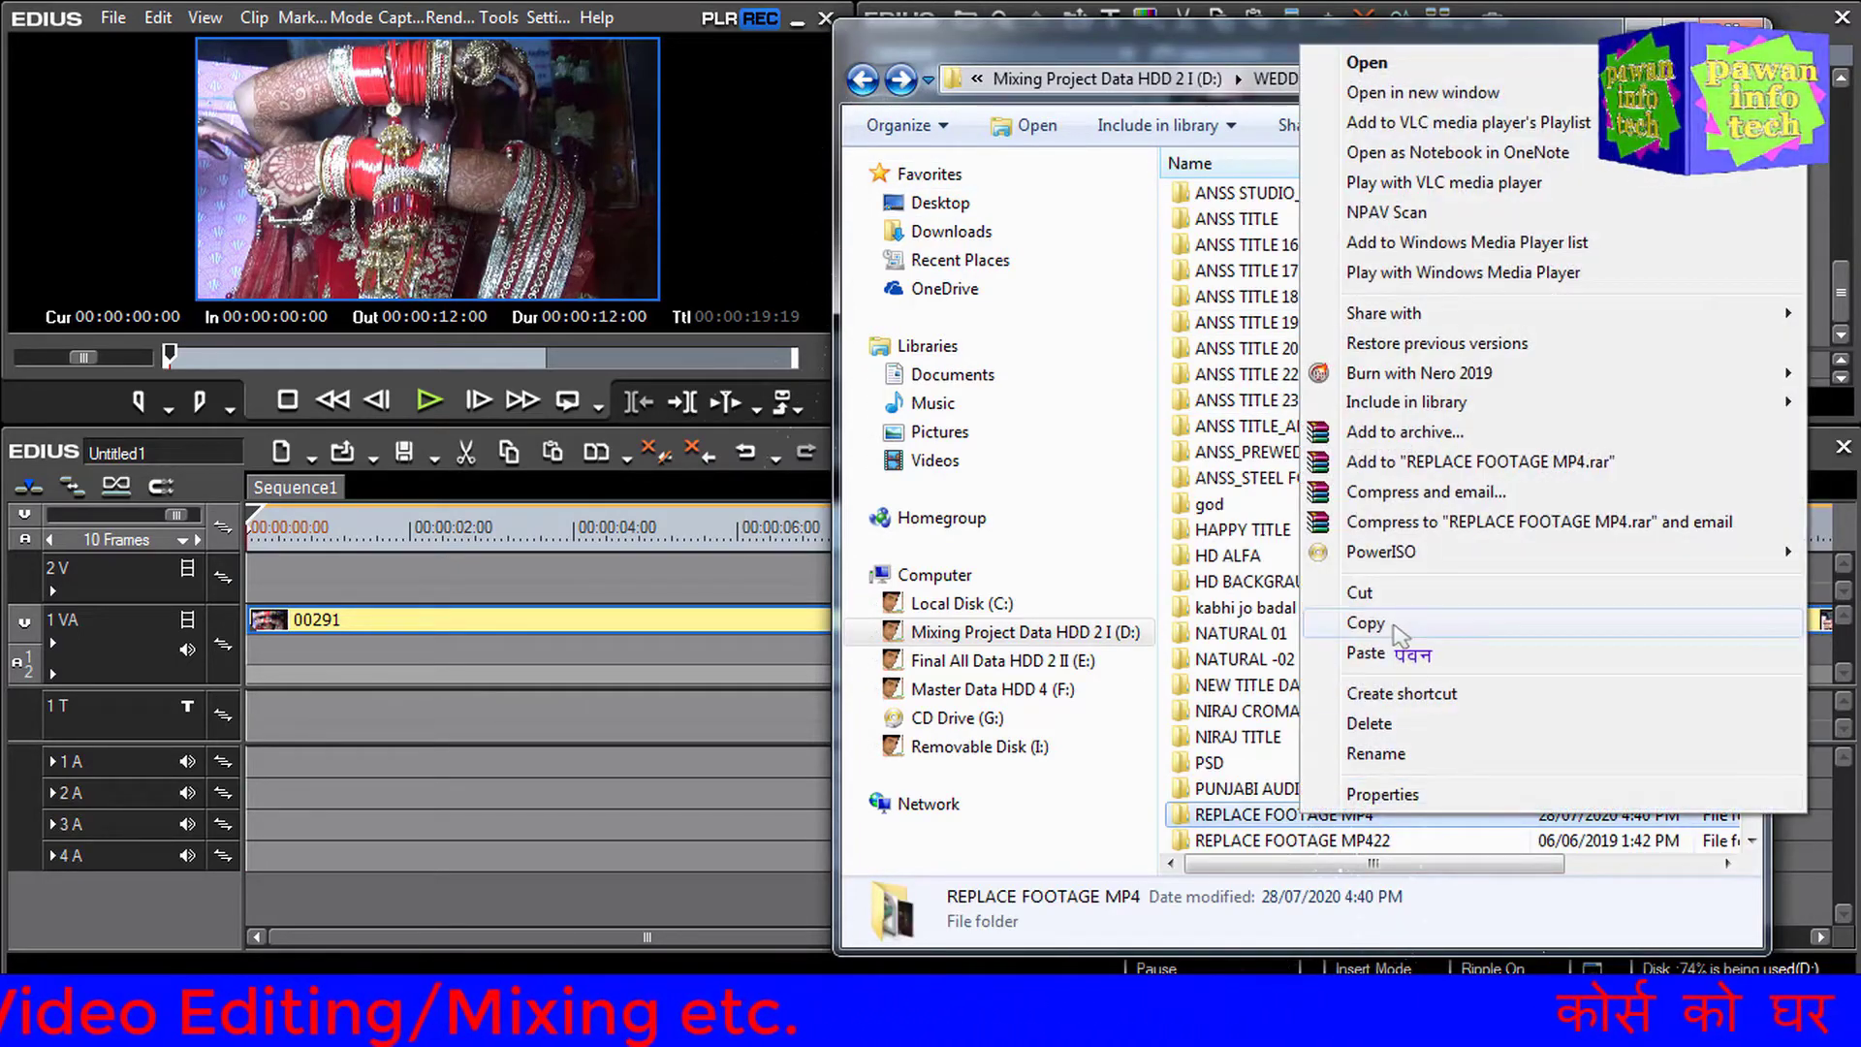
{"action": "left_click", "coordinate": [1375, 652]}
{"action": "right_click", "coordinate": [1303, 827]}
{"action": "left_click", "coordinate": [1362, 627]}
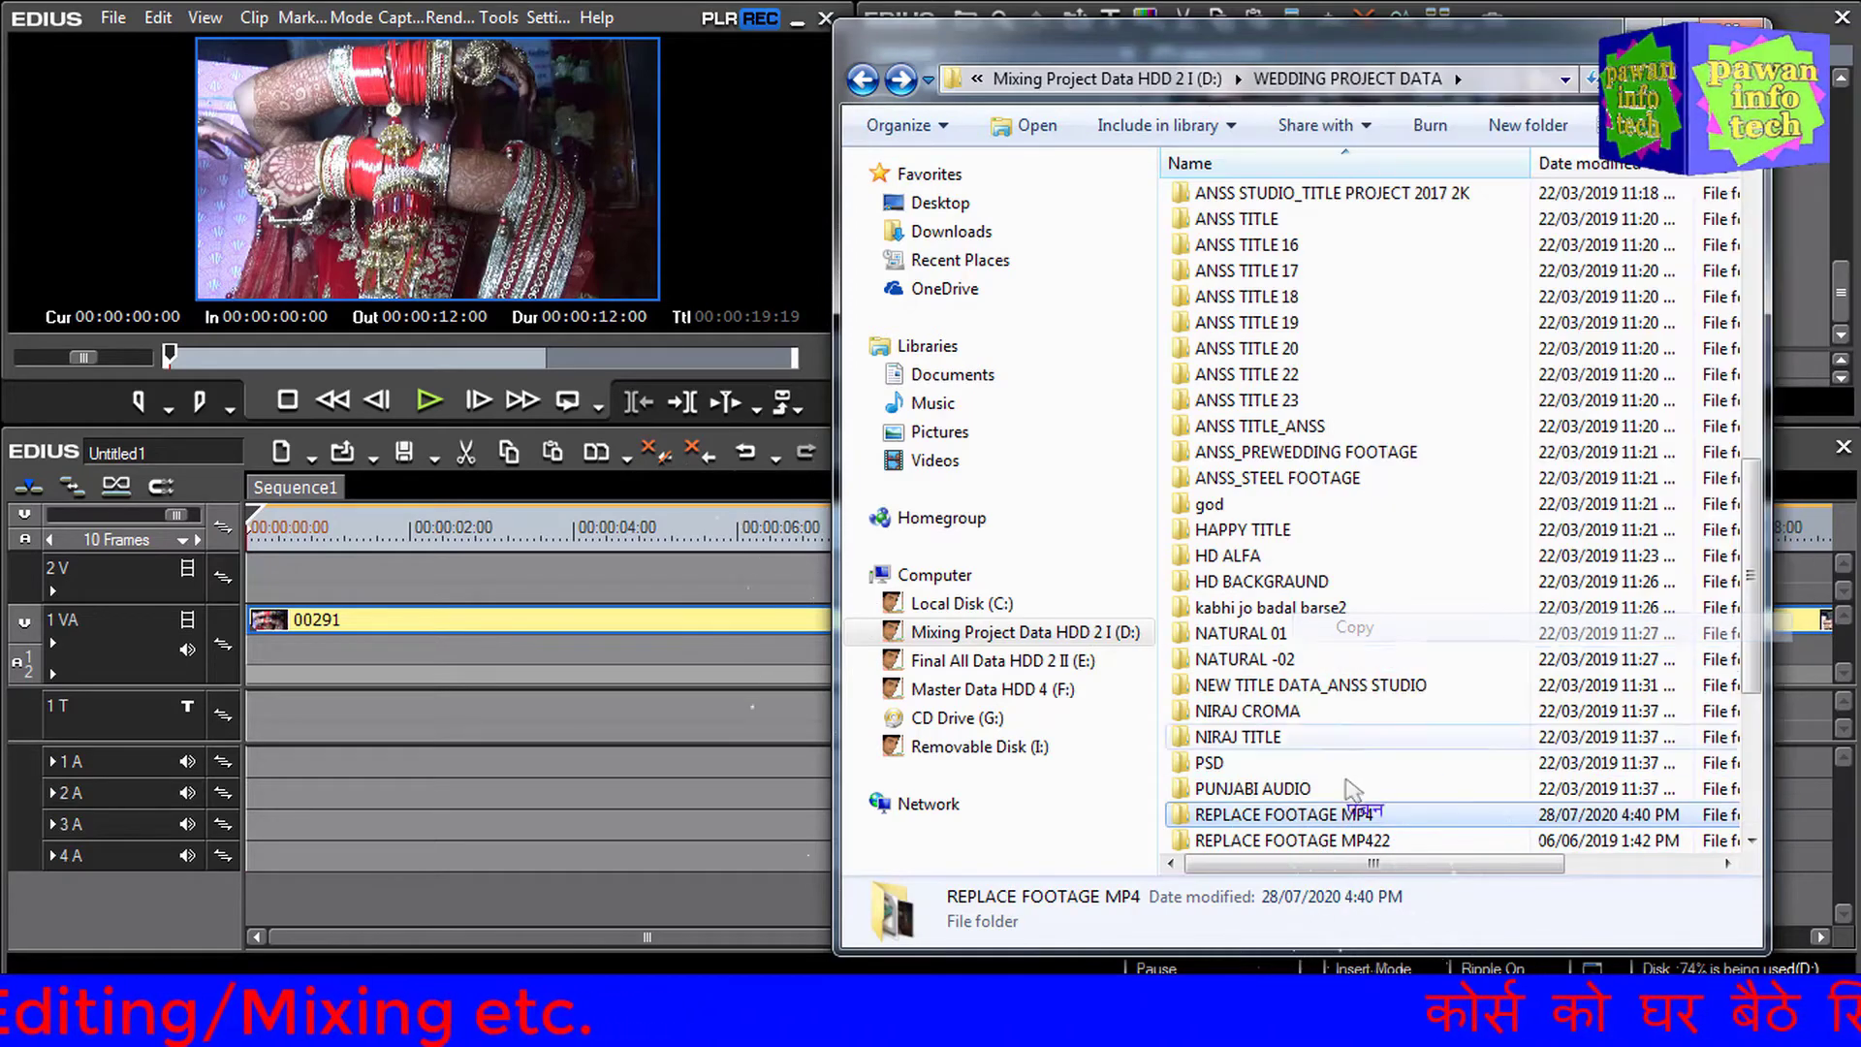
{"action": "right_click", "coordinate": [1305, 822]}
{"action": "left_click", "coordinate": [1362, 622]}
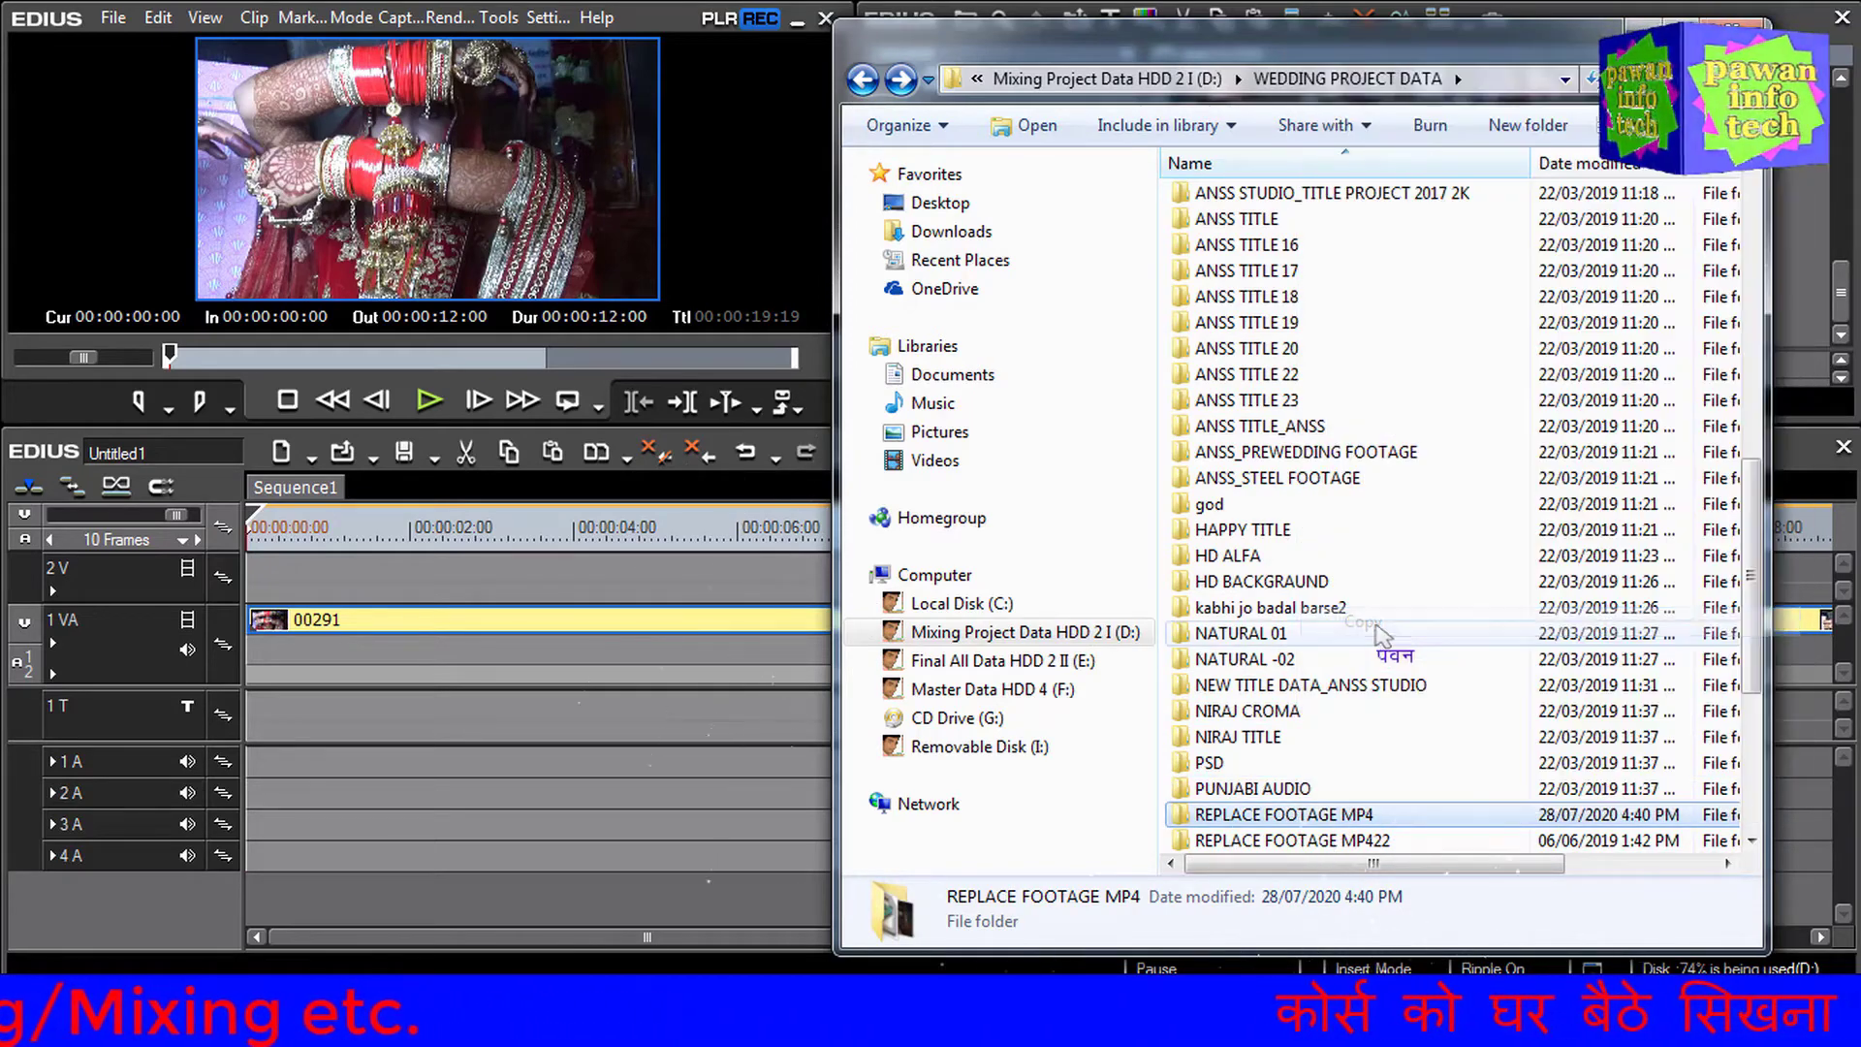
Create and open a wedding folder named after the couple inside Final Video, Rn Computer on drive E
{"action": "left_click", "coordinate": [863, 81]}
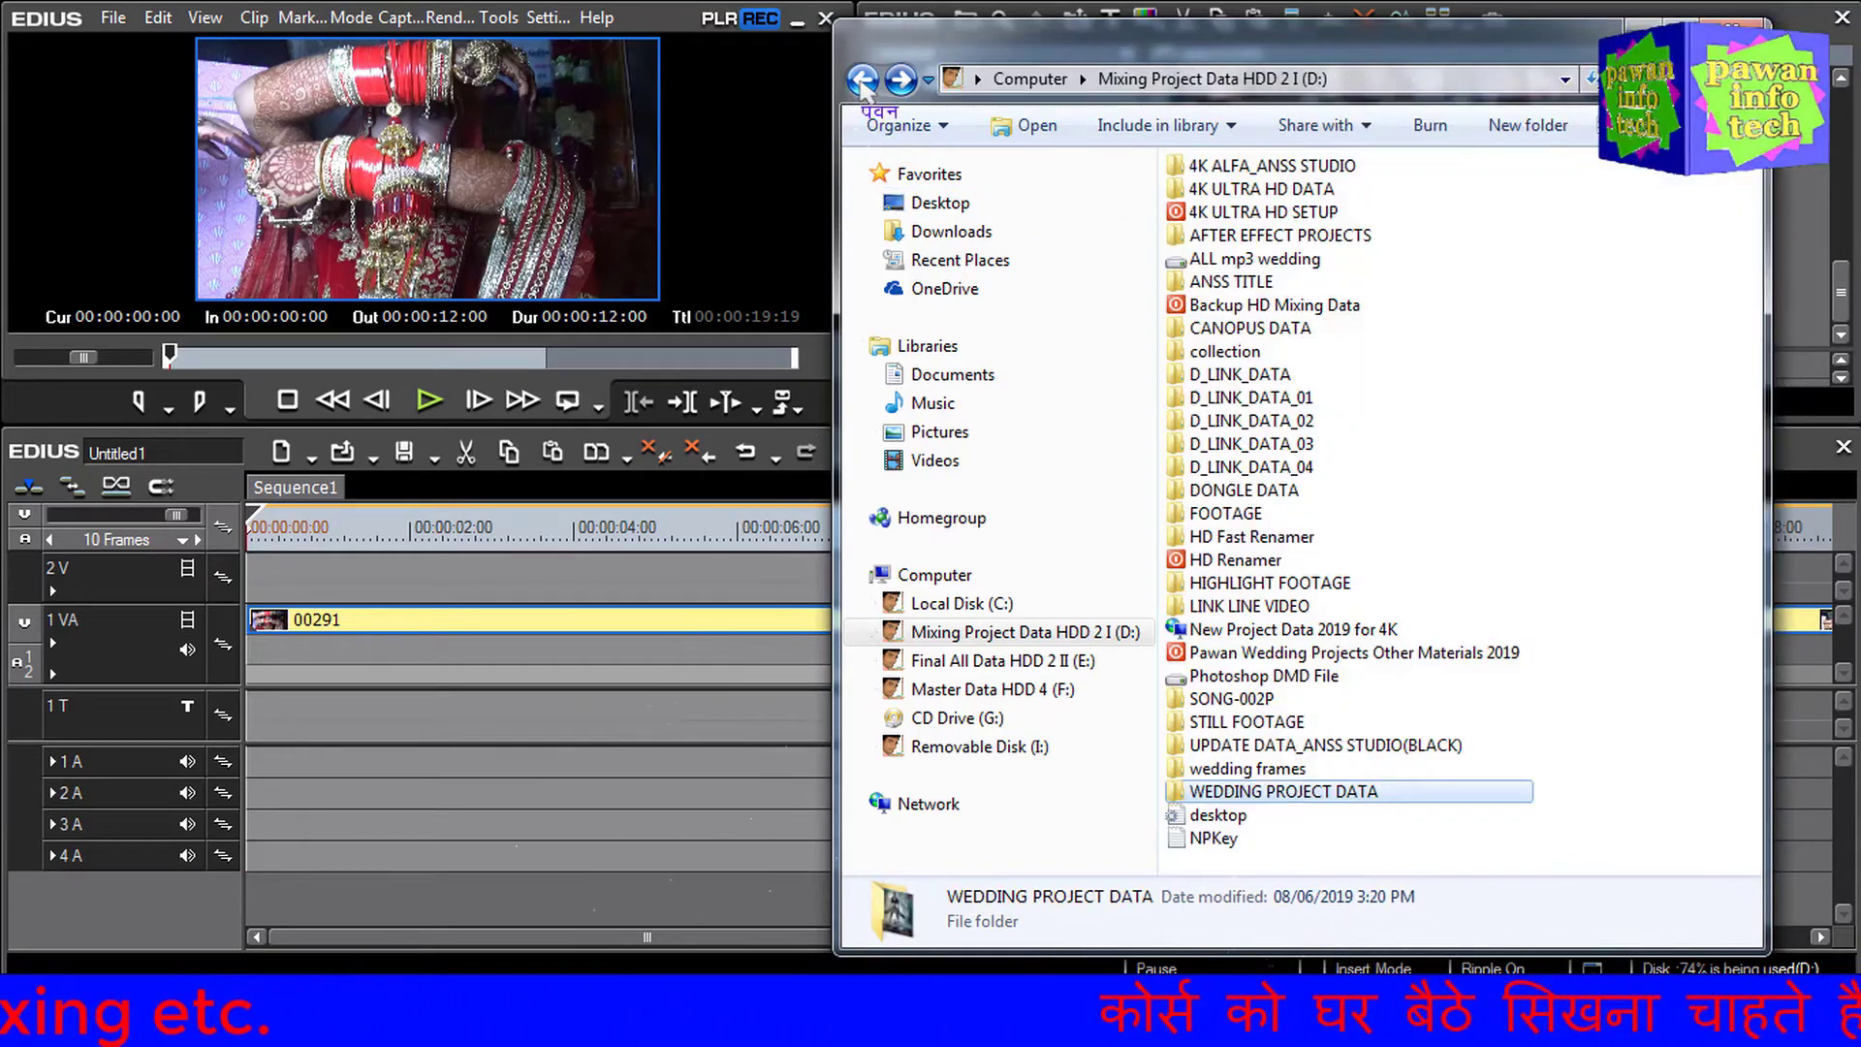
{"action": "left_click", "coordinate": [863, 80]}
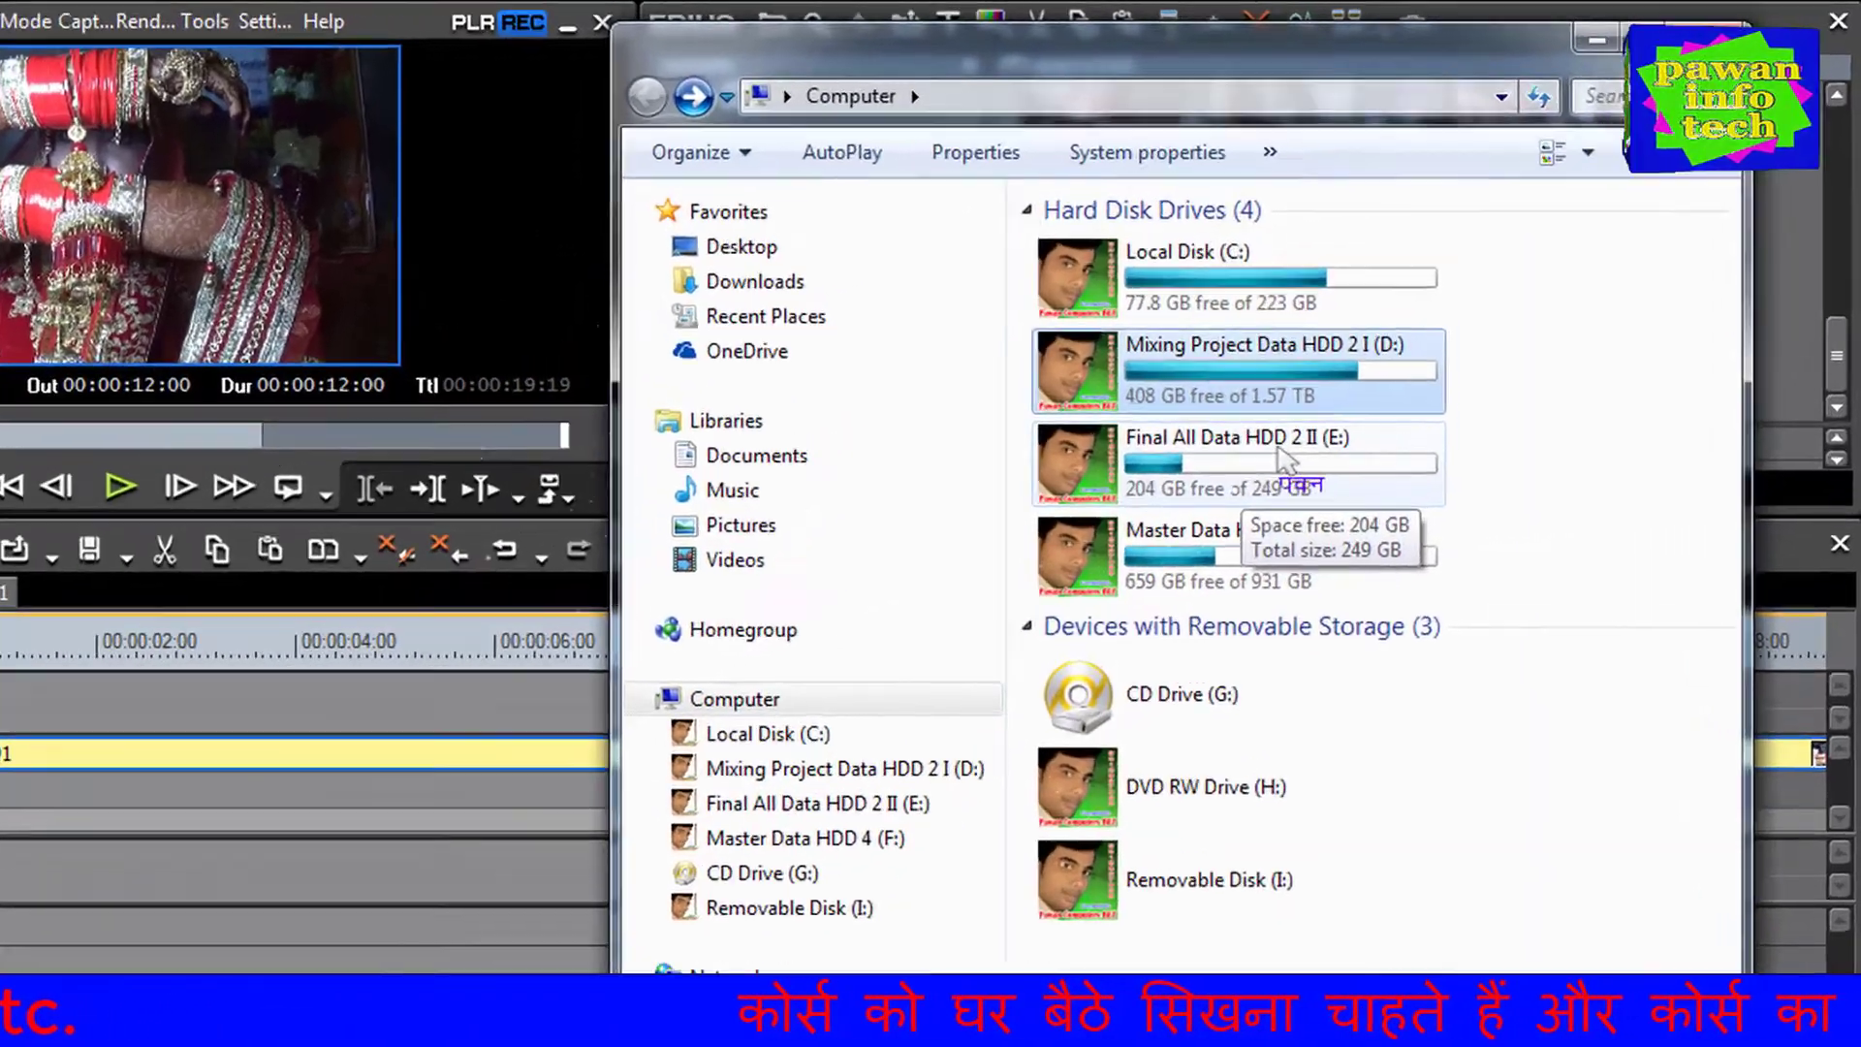
{"action": "double_click", "coordinate": [1361, 392]}
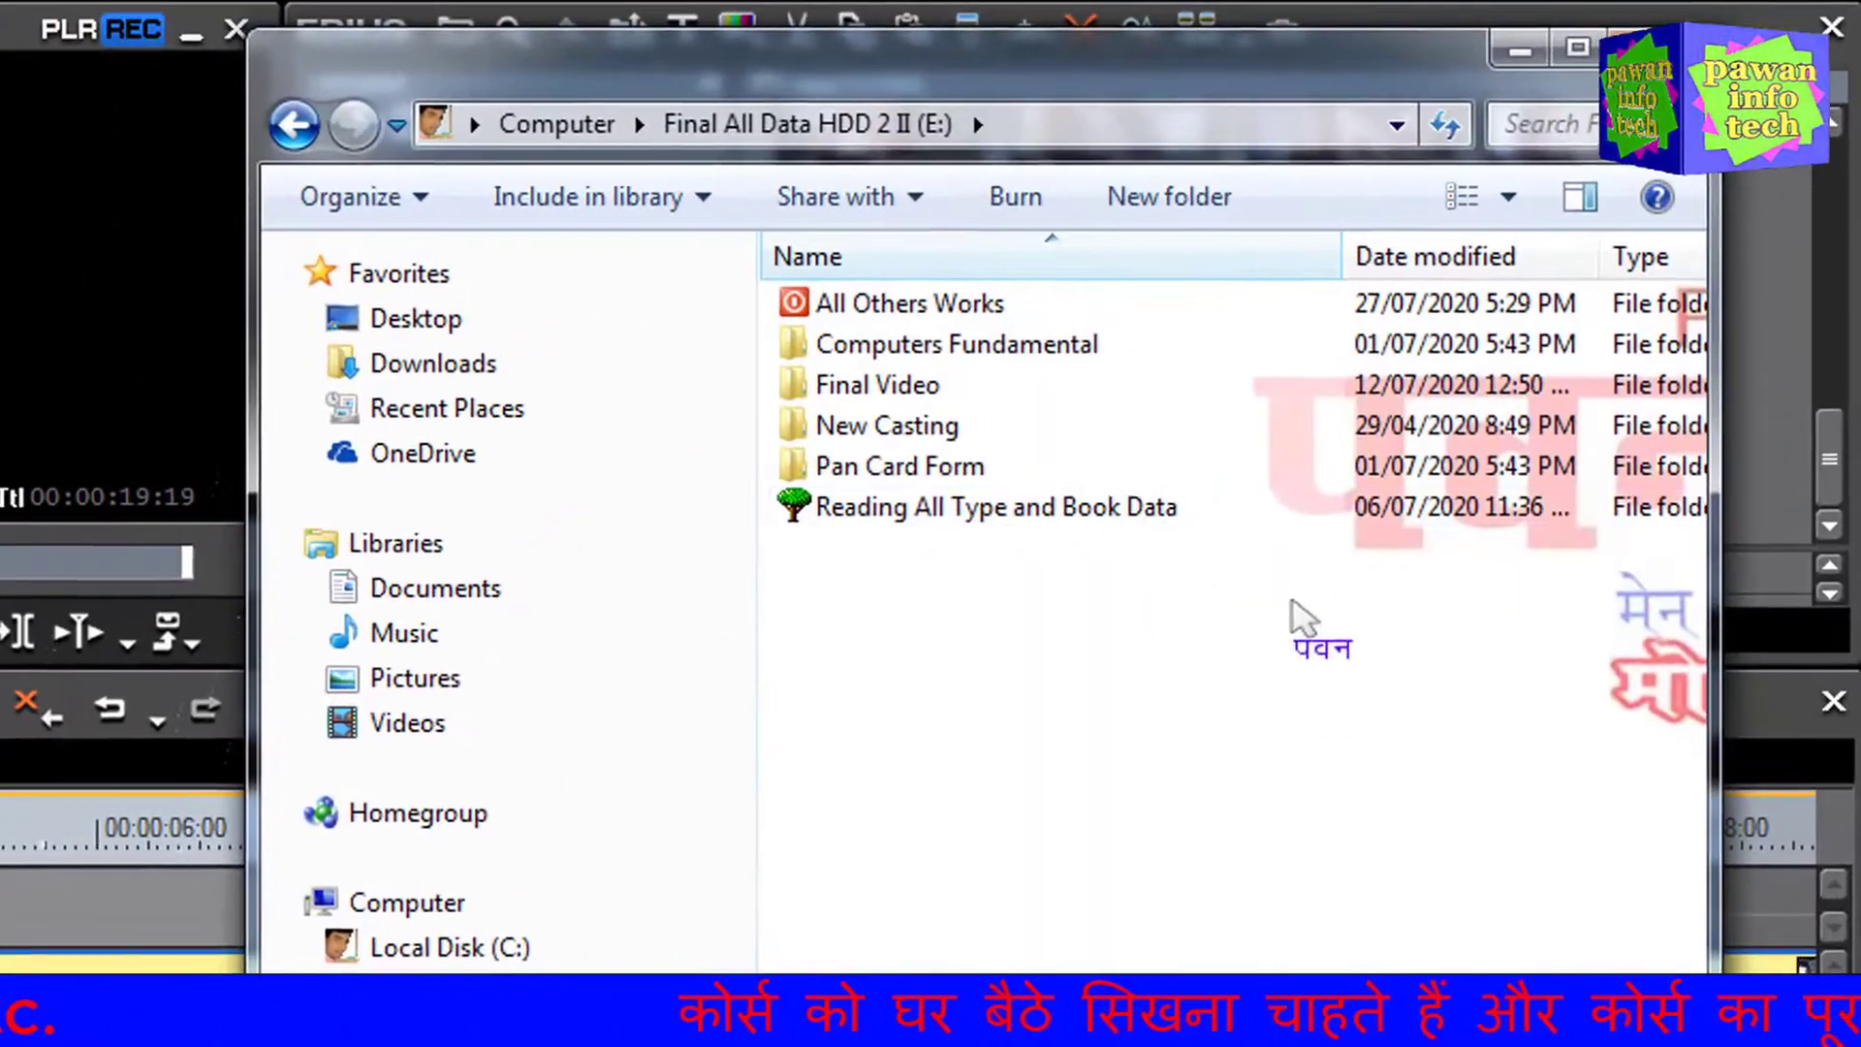
{"action": "double_click", "coordinate": [895, 388]}
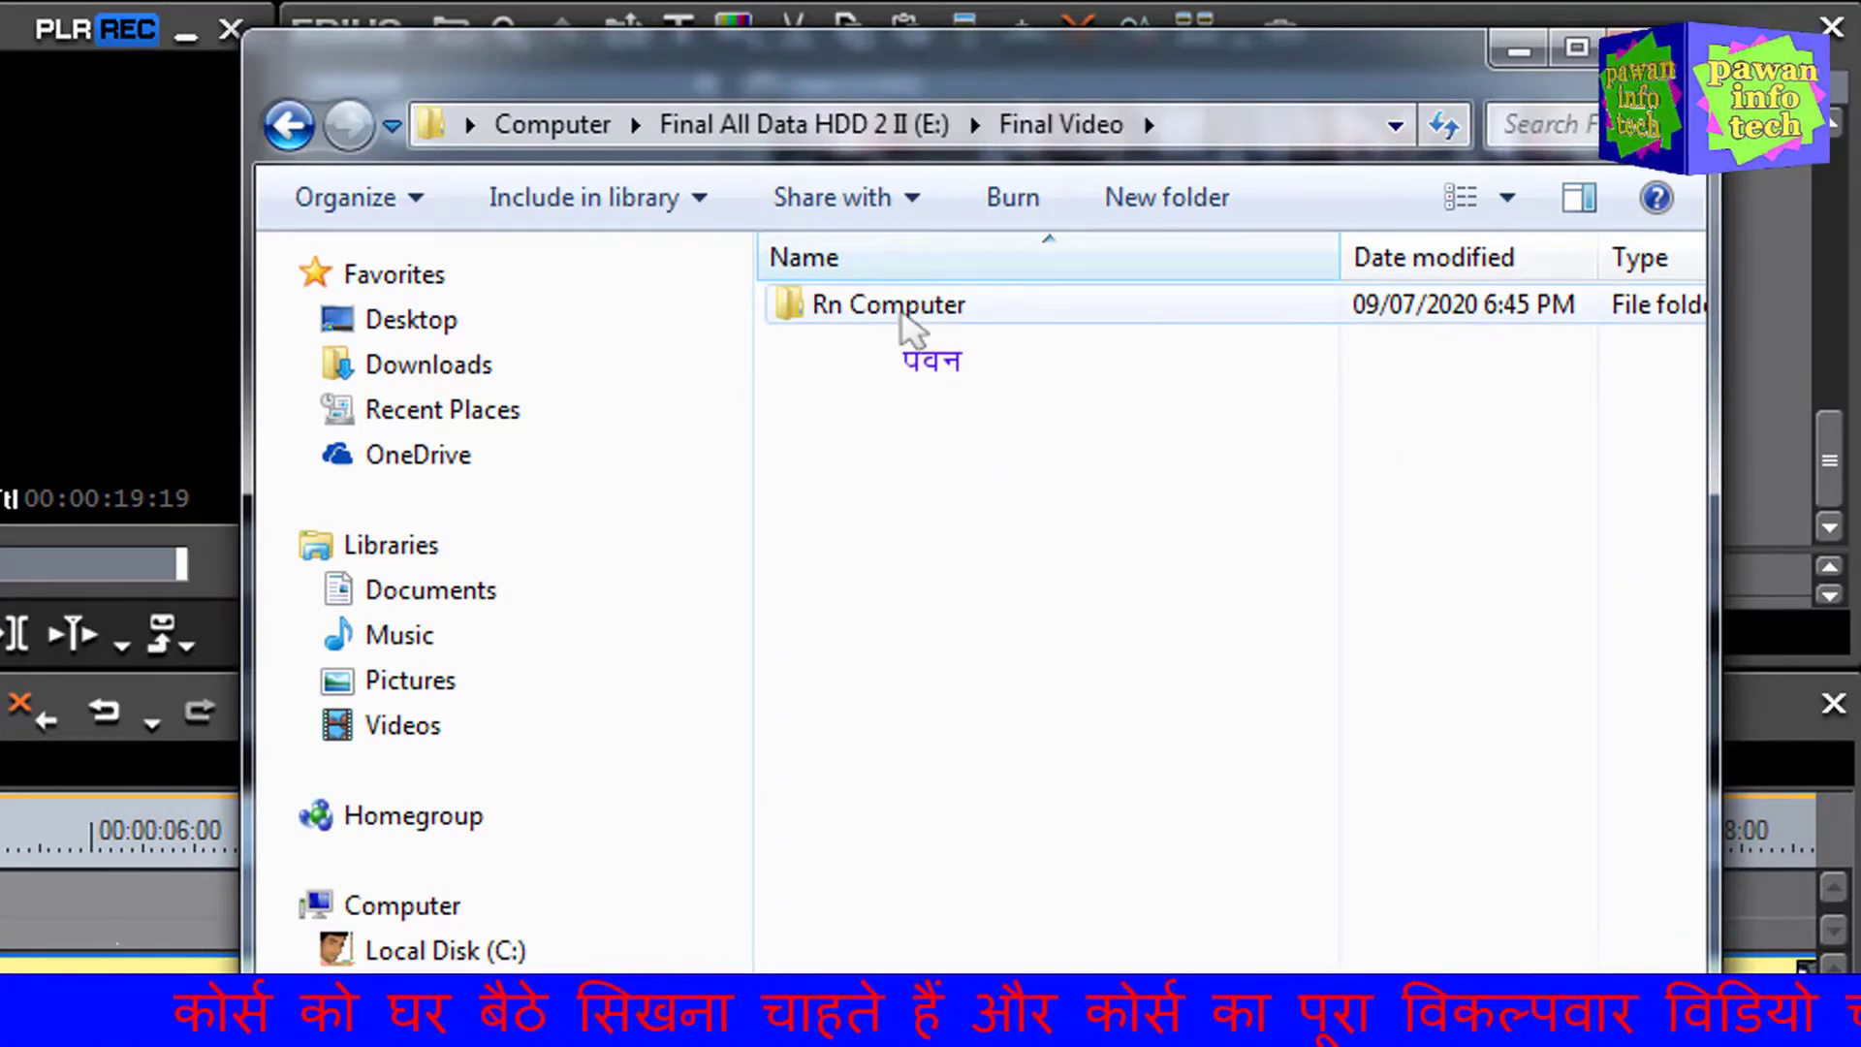
{"action": "key", "text": "BackSpace"}
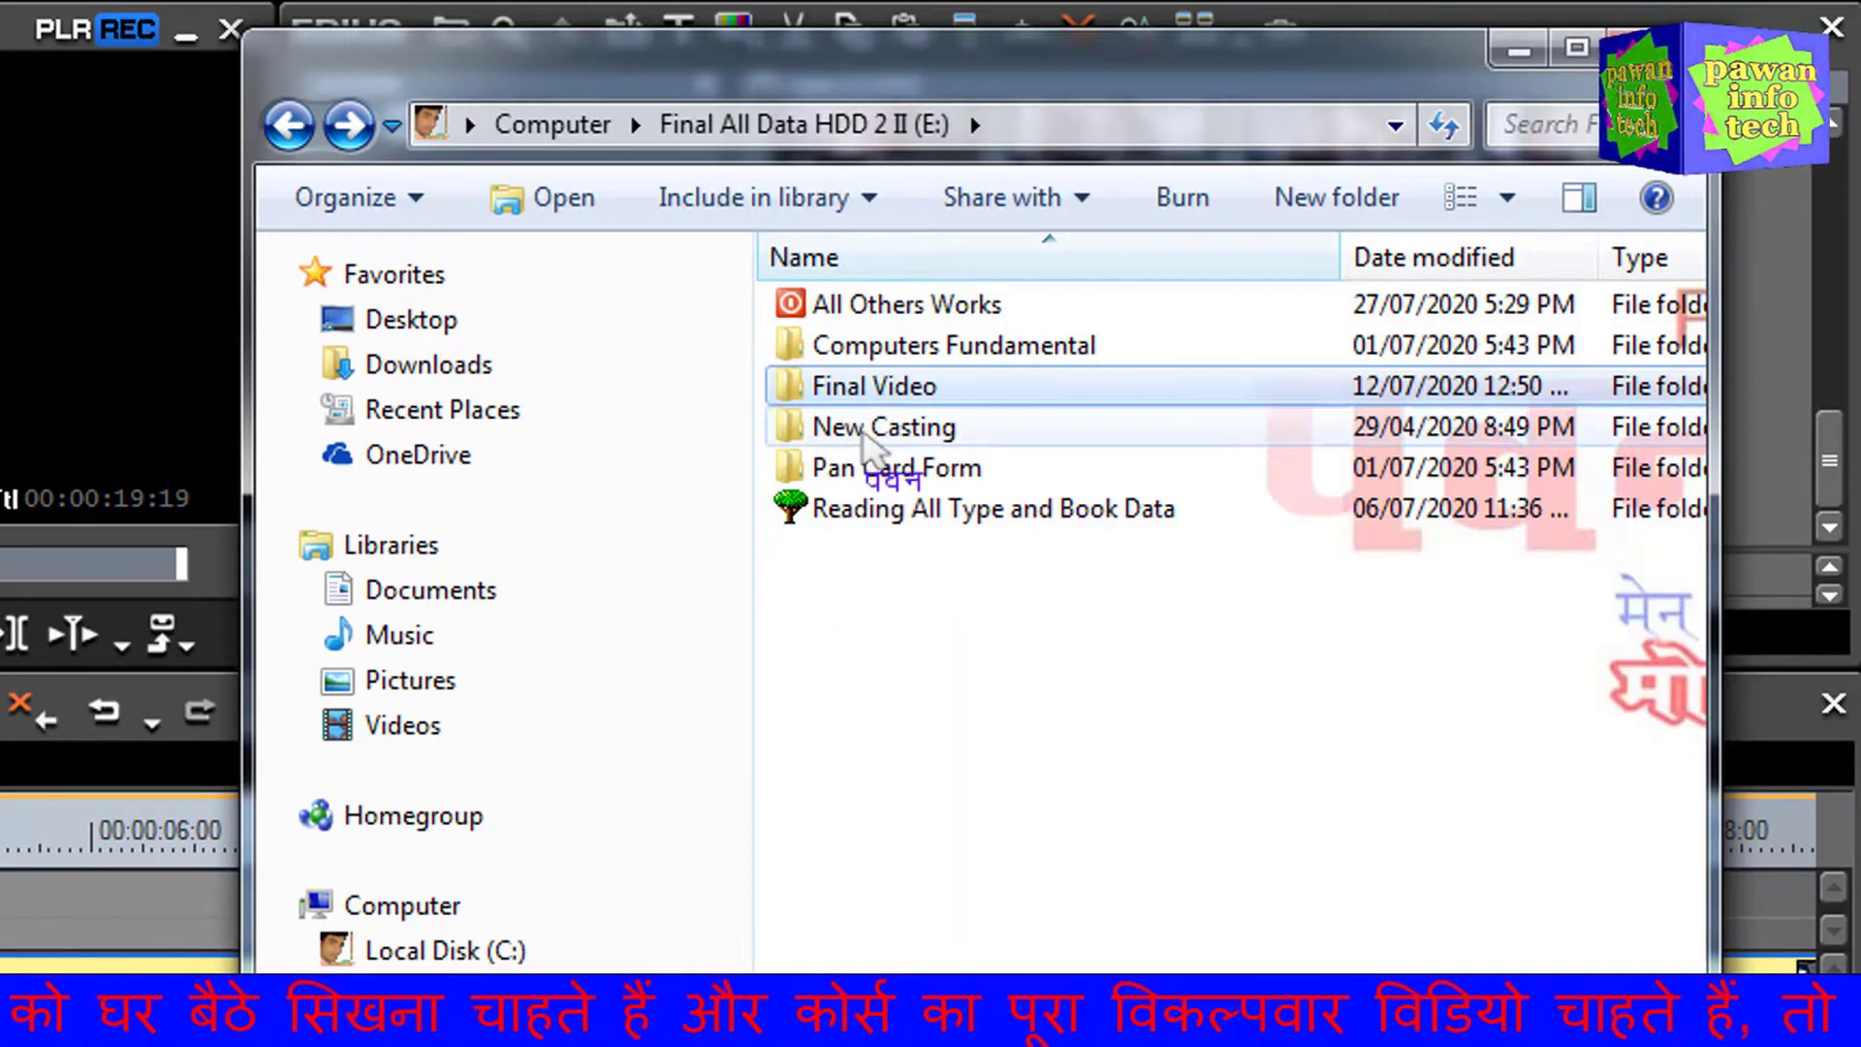
{"action": "double_click", "coordinate": [873, 385]}
{"action": "double_click", "coordinate": [914, 318]}
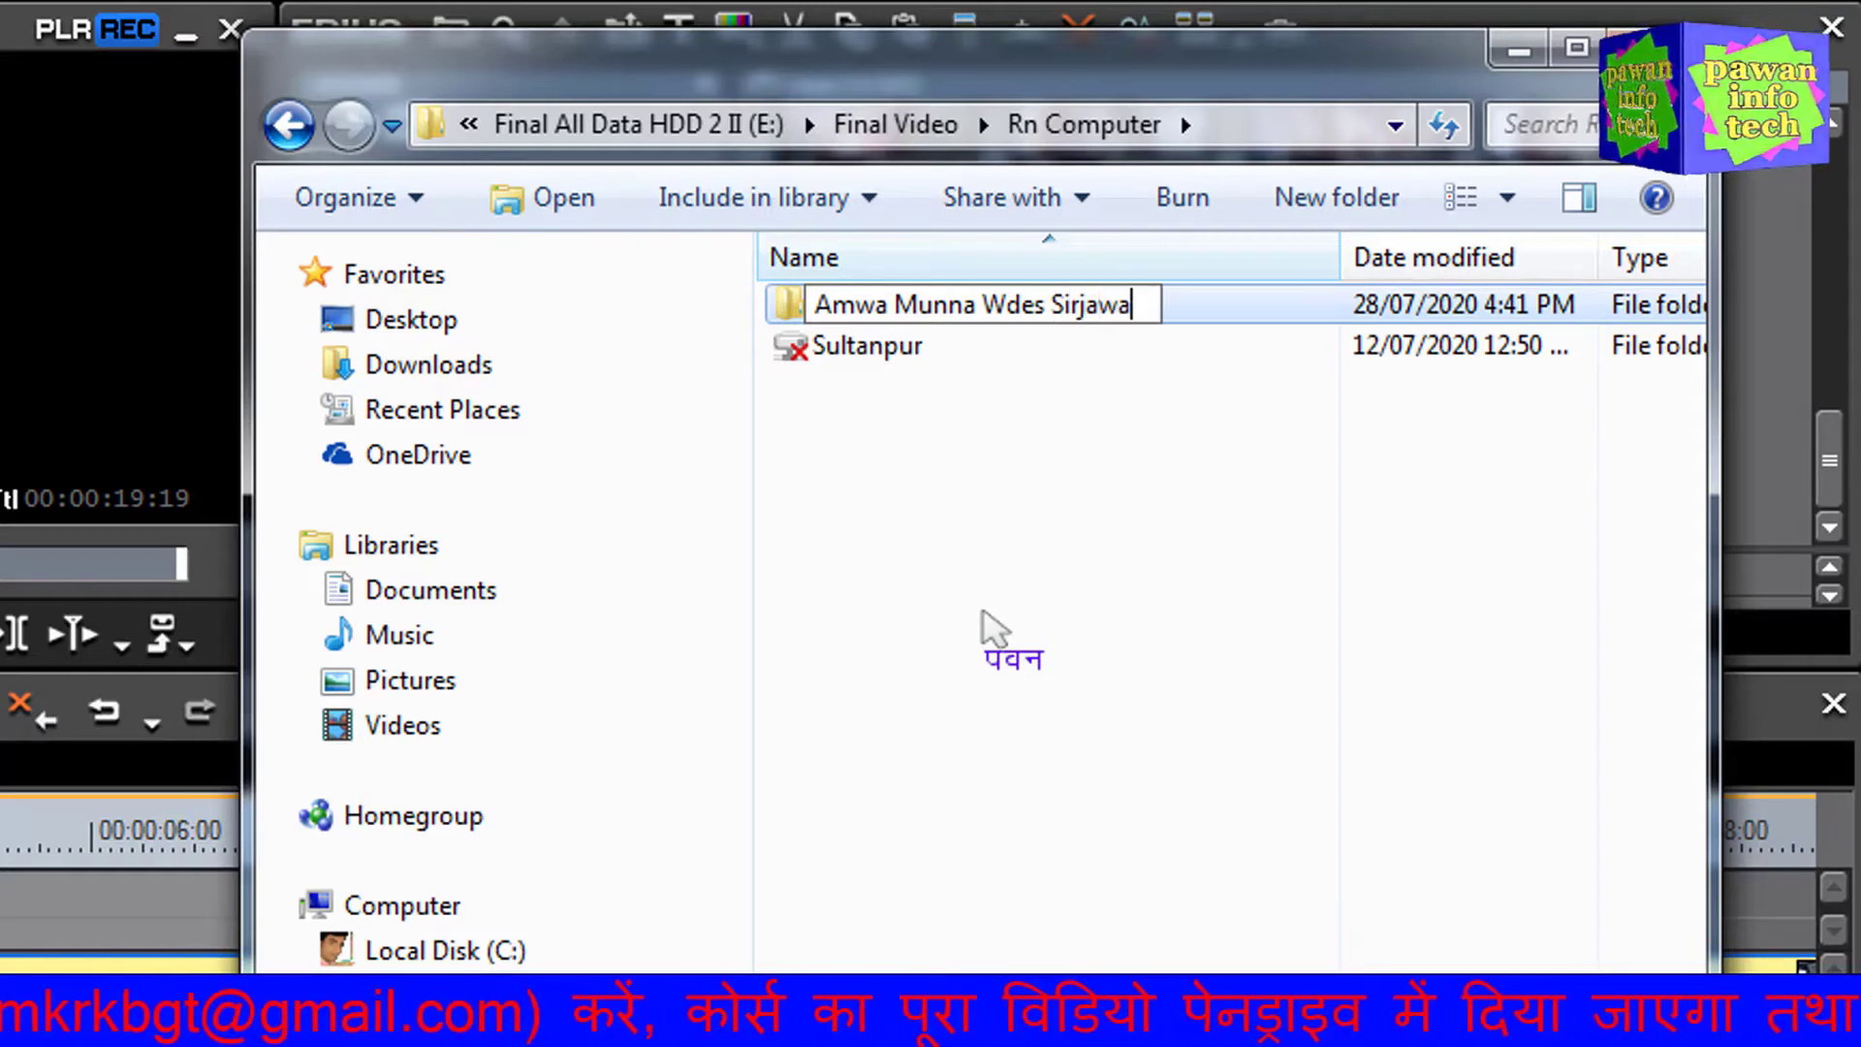
{"action": "key", "text": "Return"}
{"action": "key", "text": "Return"}
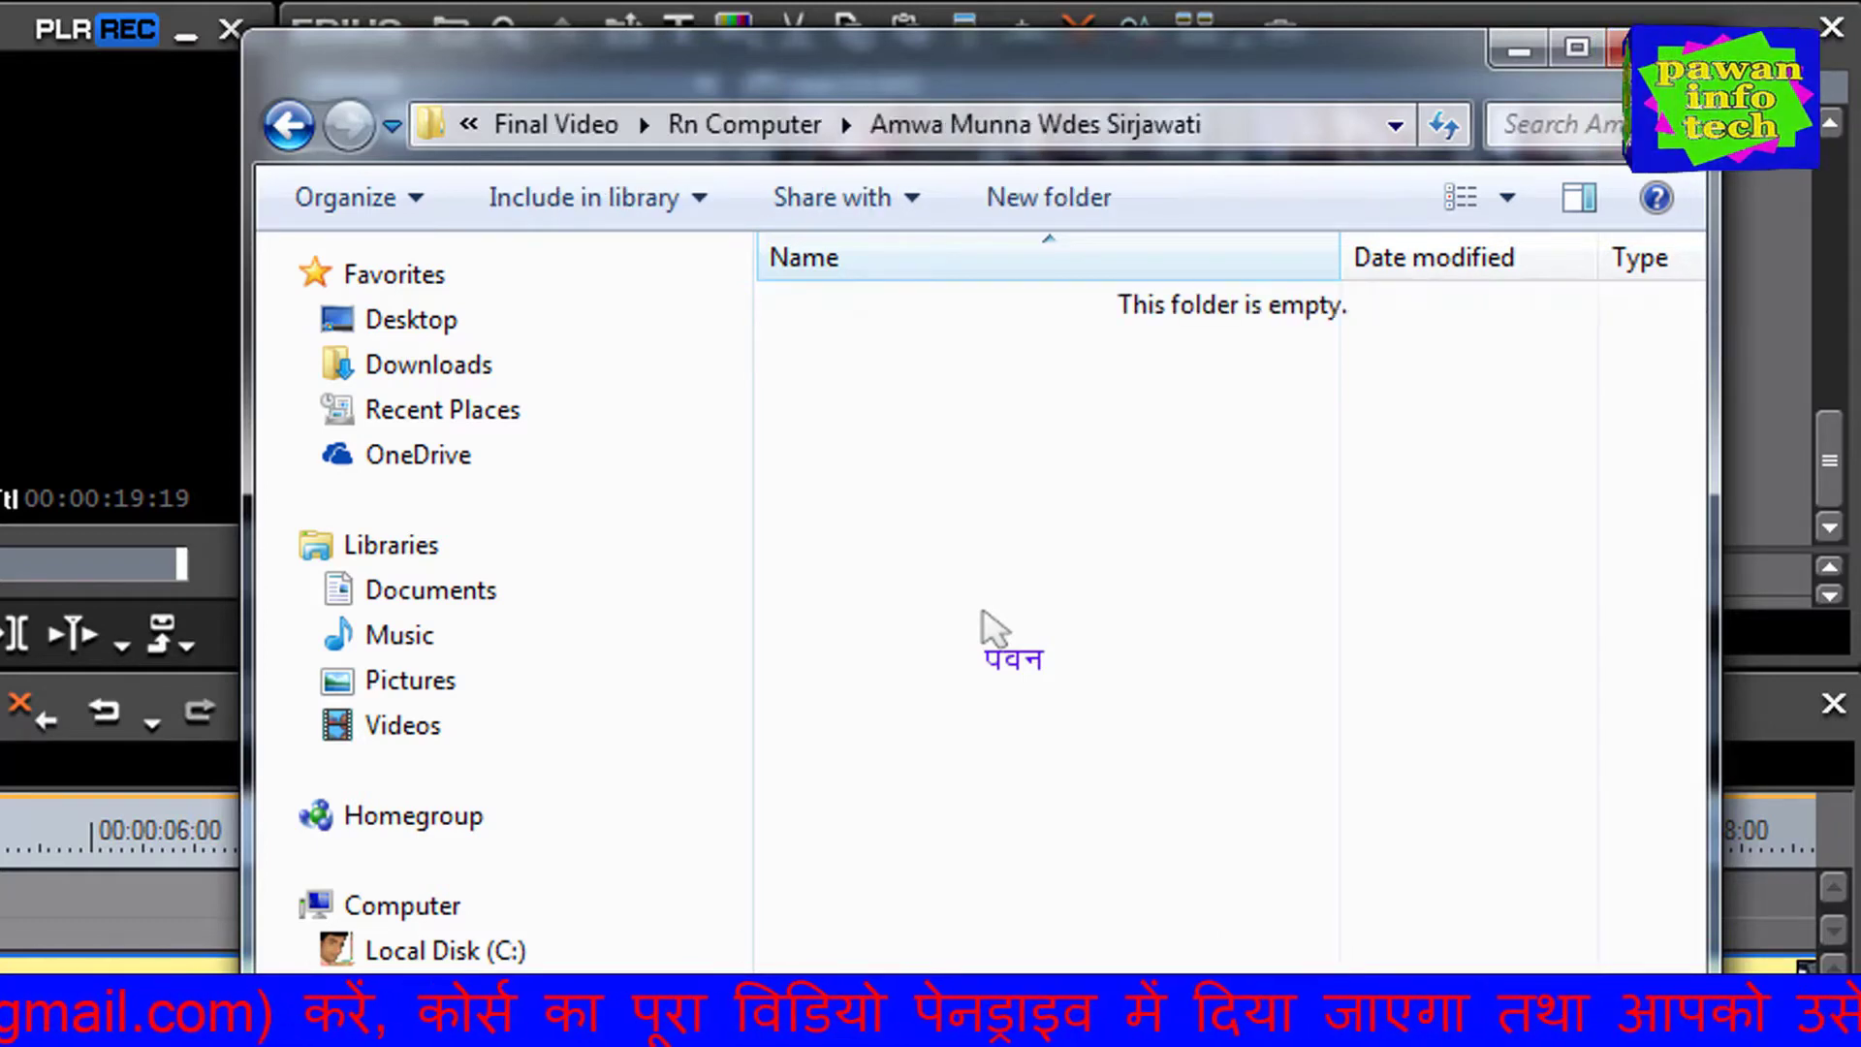
Paste the copied REPLACE FOOTAGE MP4 folder into the new wedding folder
{"action": "right_click", "coordinate": [1045, 424]}
{"action": "left_click", "coordinate": [1163, 776]}
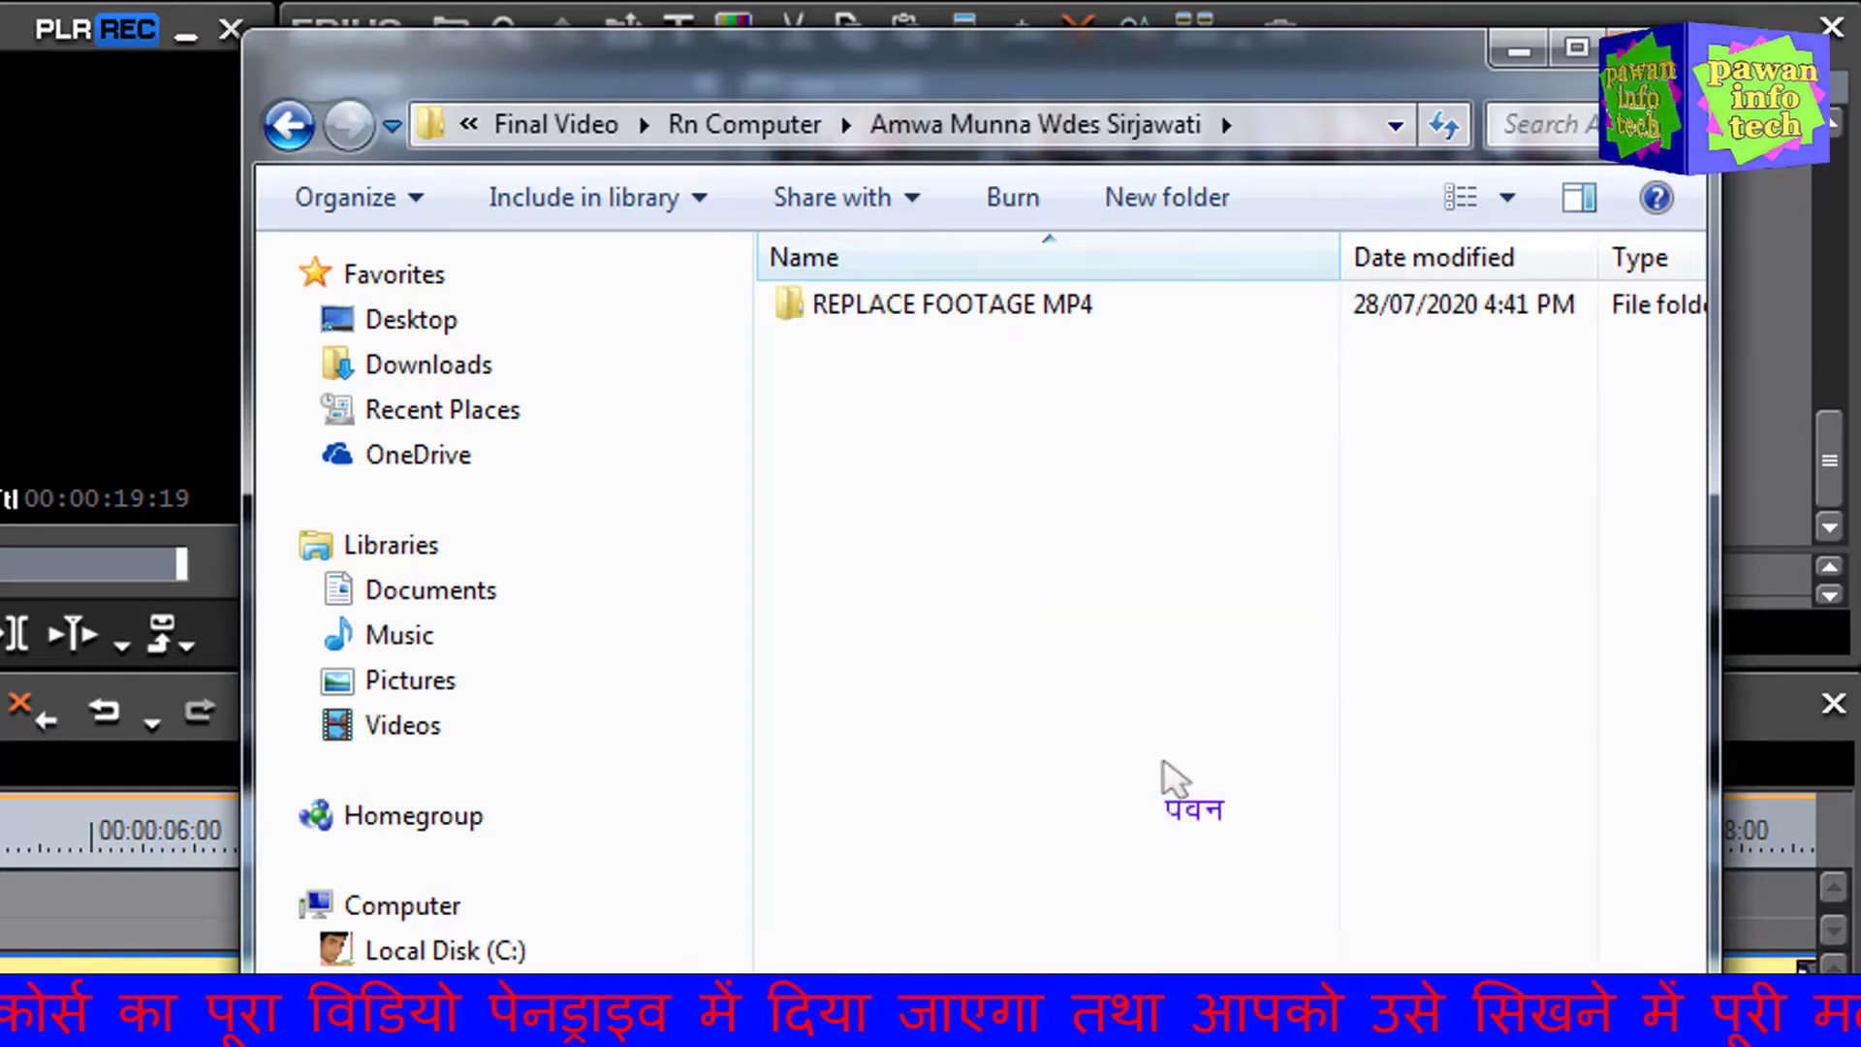
{"action": "left_click_drag", "start_coordinate": [426, 662], "coordinate": [951, 581]}
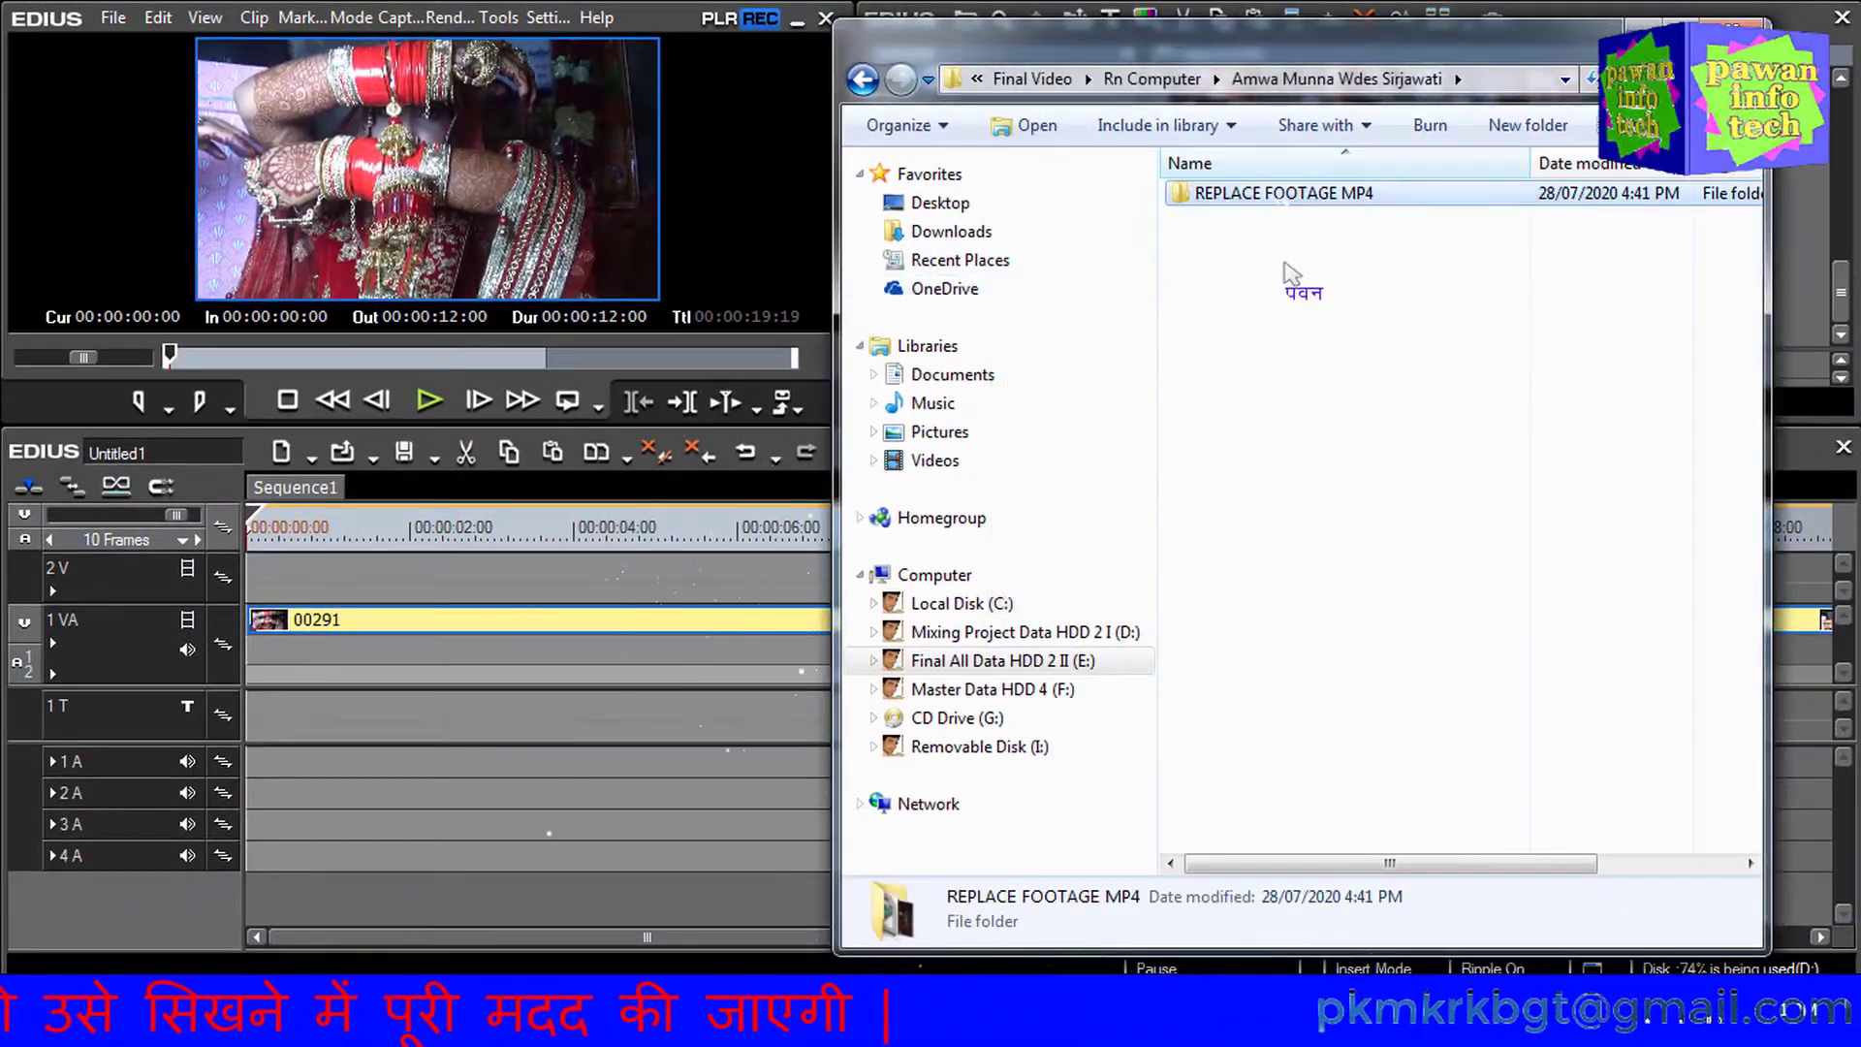
Check the copied REPLACE FOOTAGE MP4 folder's clips as large thumbnails, reopening it from Final Video on drive E
{"action": "double_click", "coordinate": [1303, 195]}
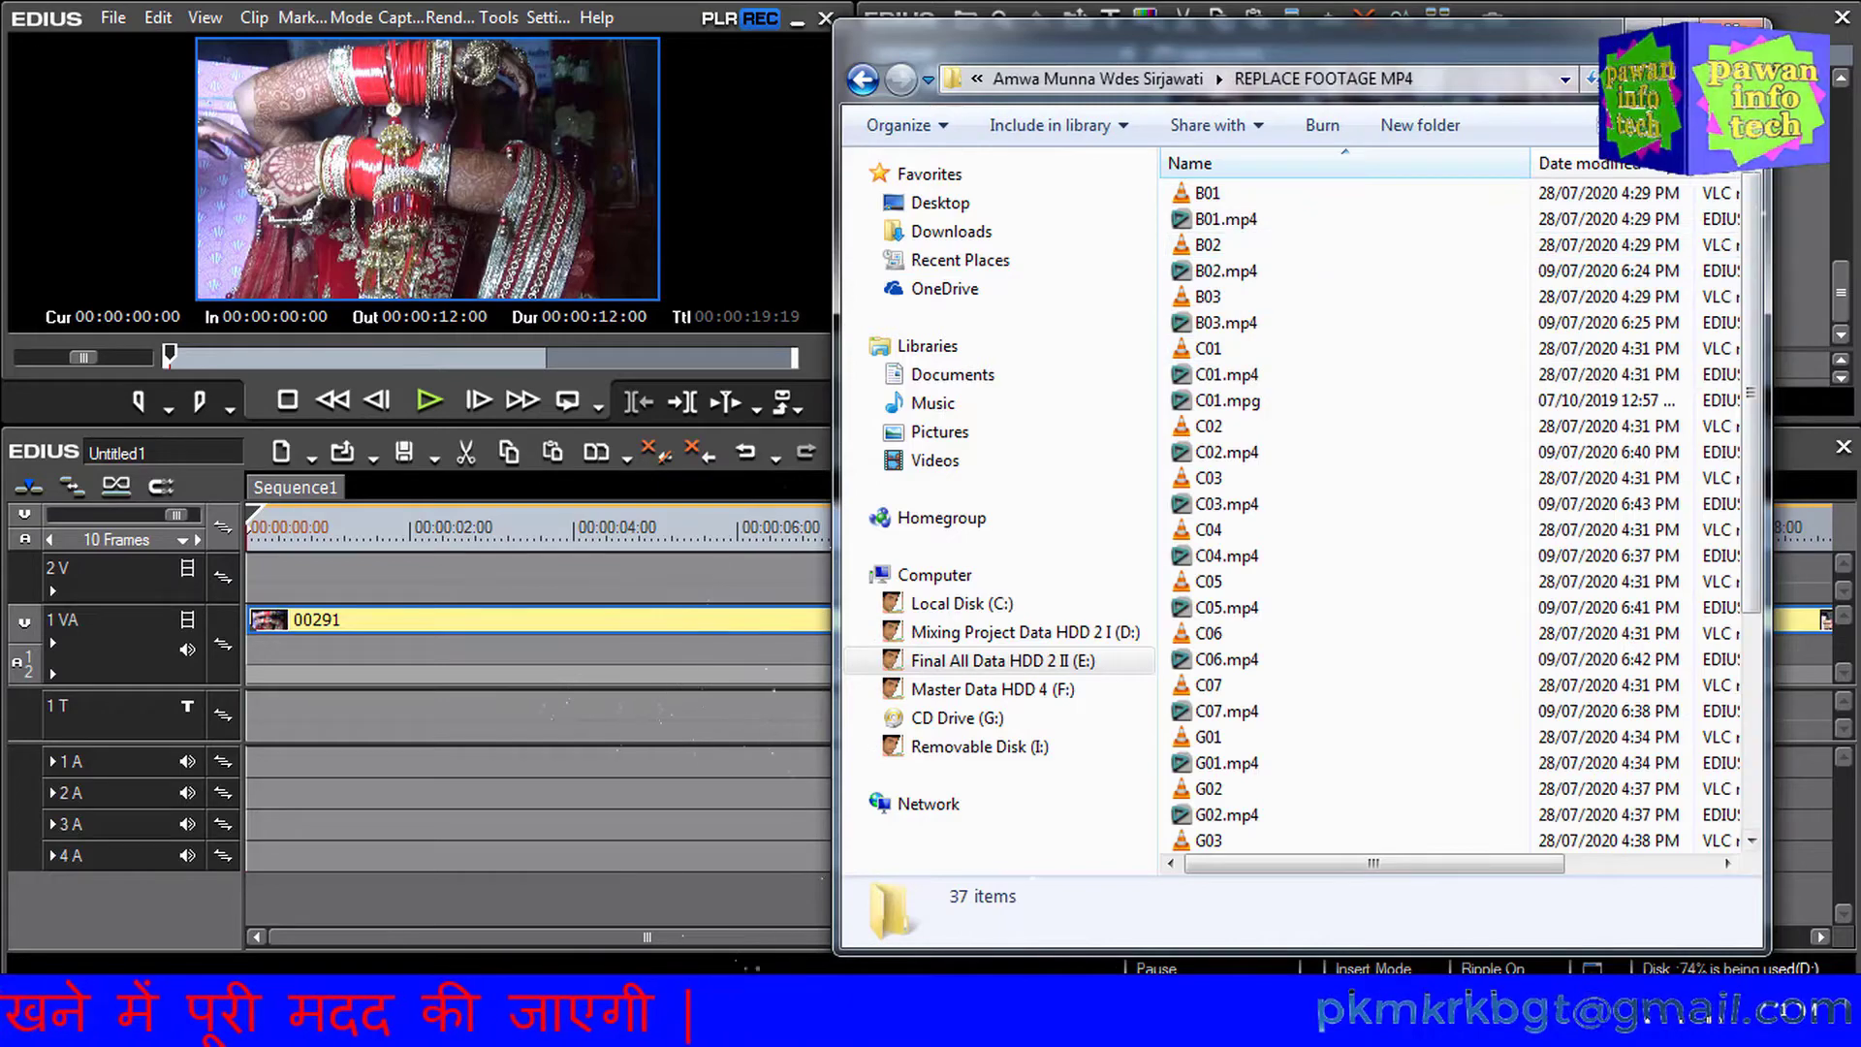
{"action": "left_click", "coordinate": [1672, 126]}
{"action": "left_click", "coordinate": [1740, 79]}
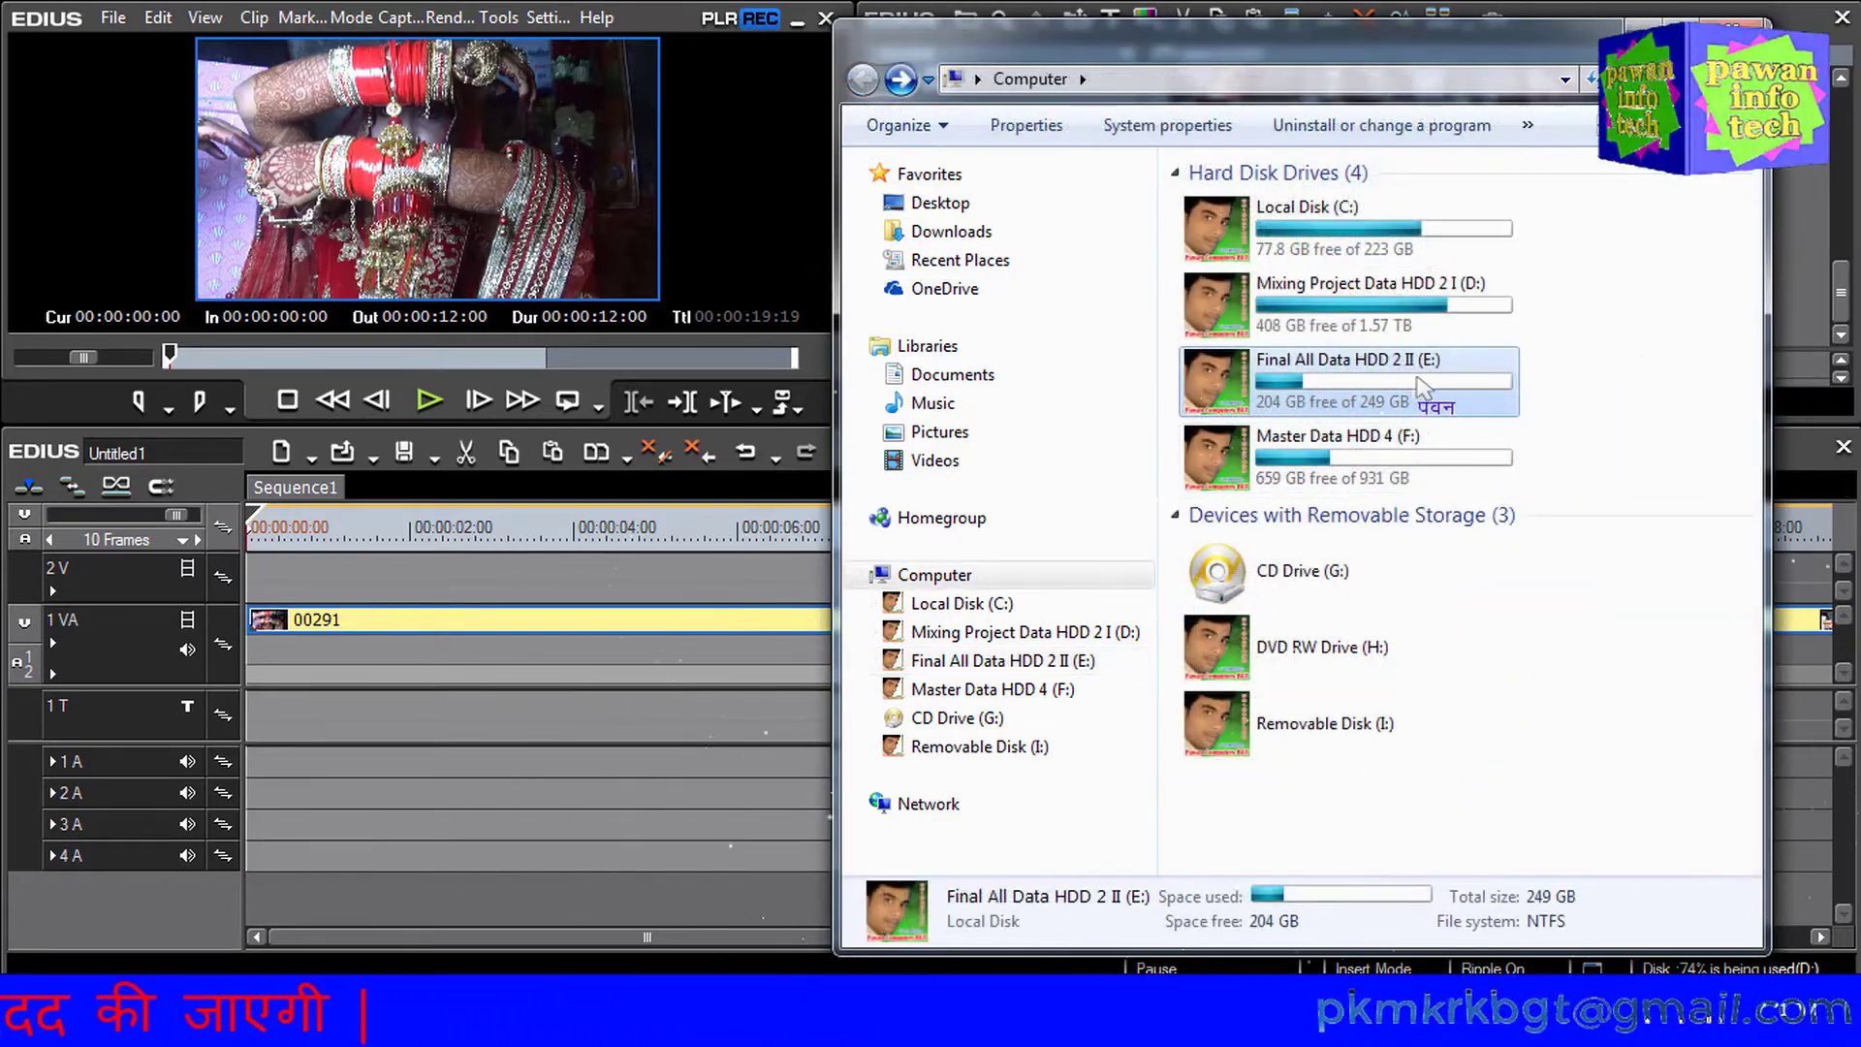
{"action": "double_click", "coordinate": [1410, 385]}
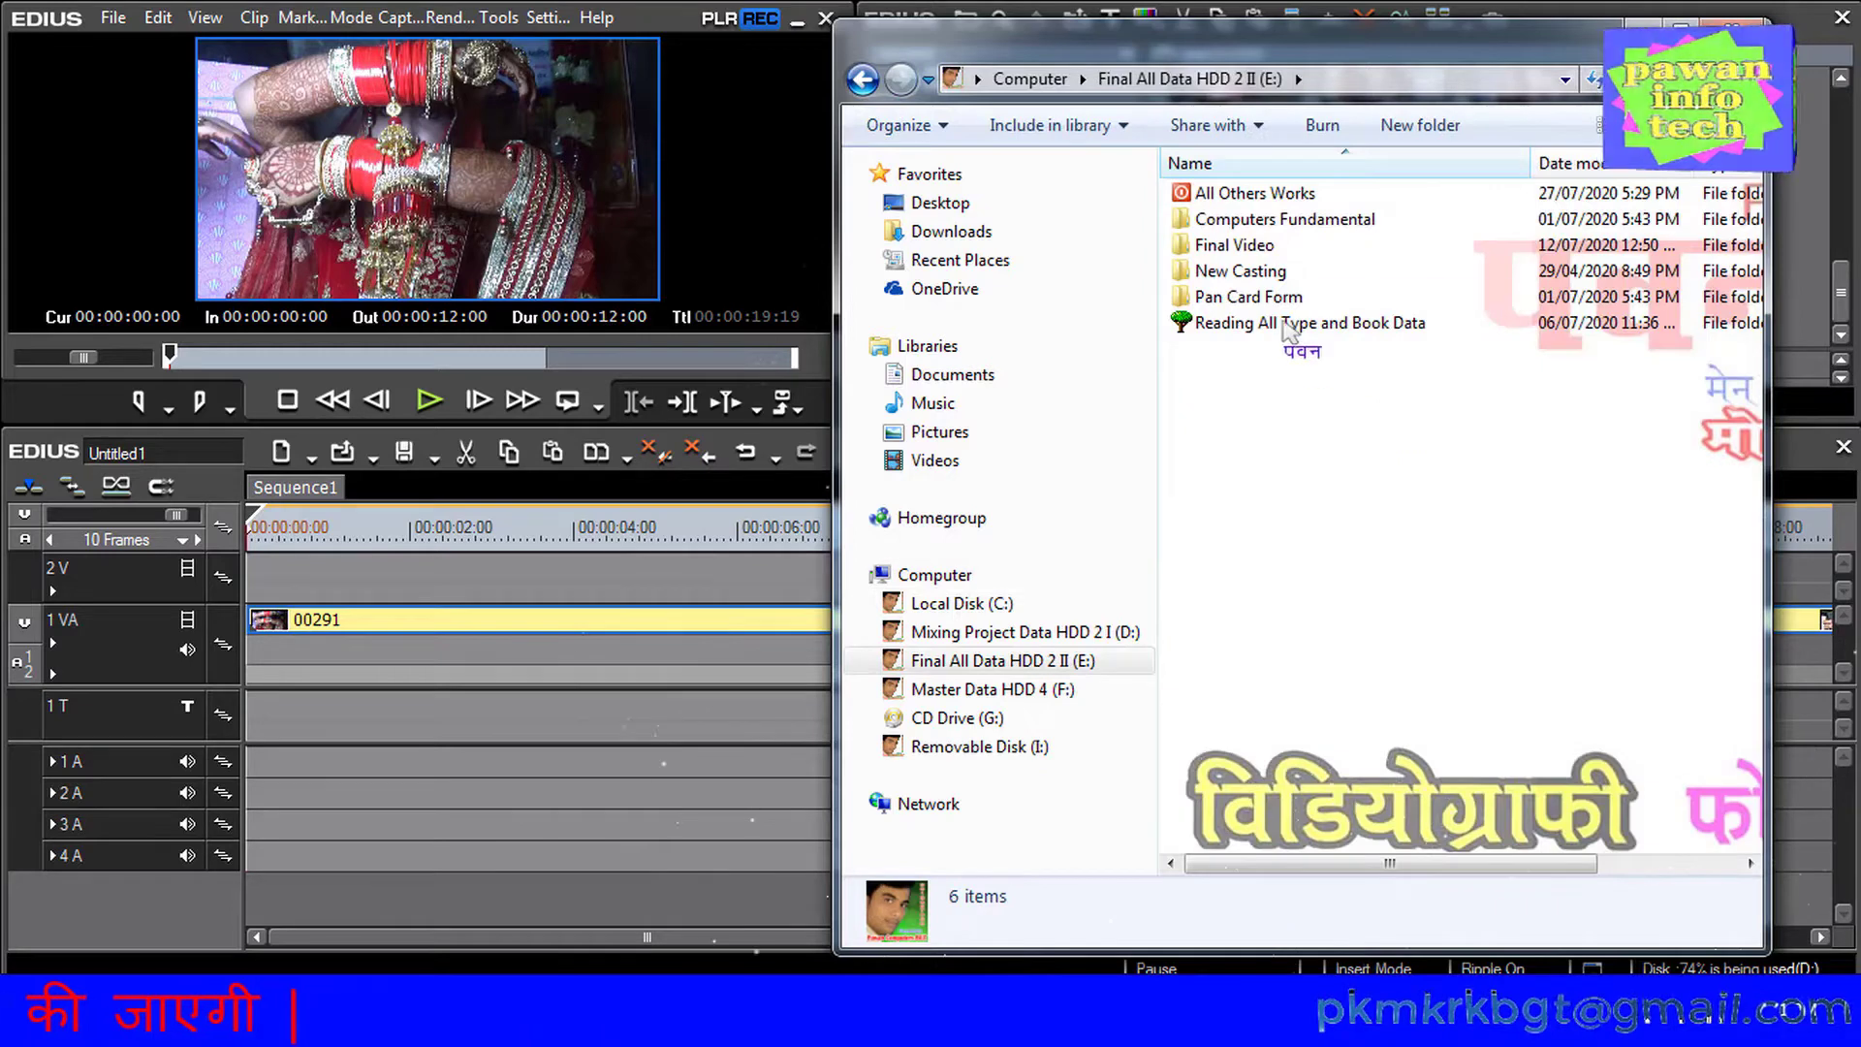
{"action": "double_click", "coordinate": [1236, 245]}
{"action": "double_click", "coordinate": [1246, 193]}
{"action": "double_click", "coordinate": [1251, 193]}
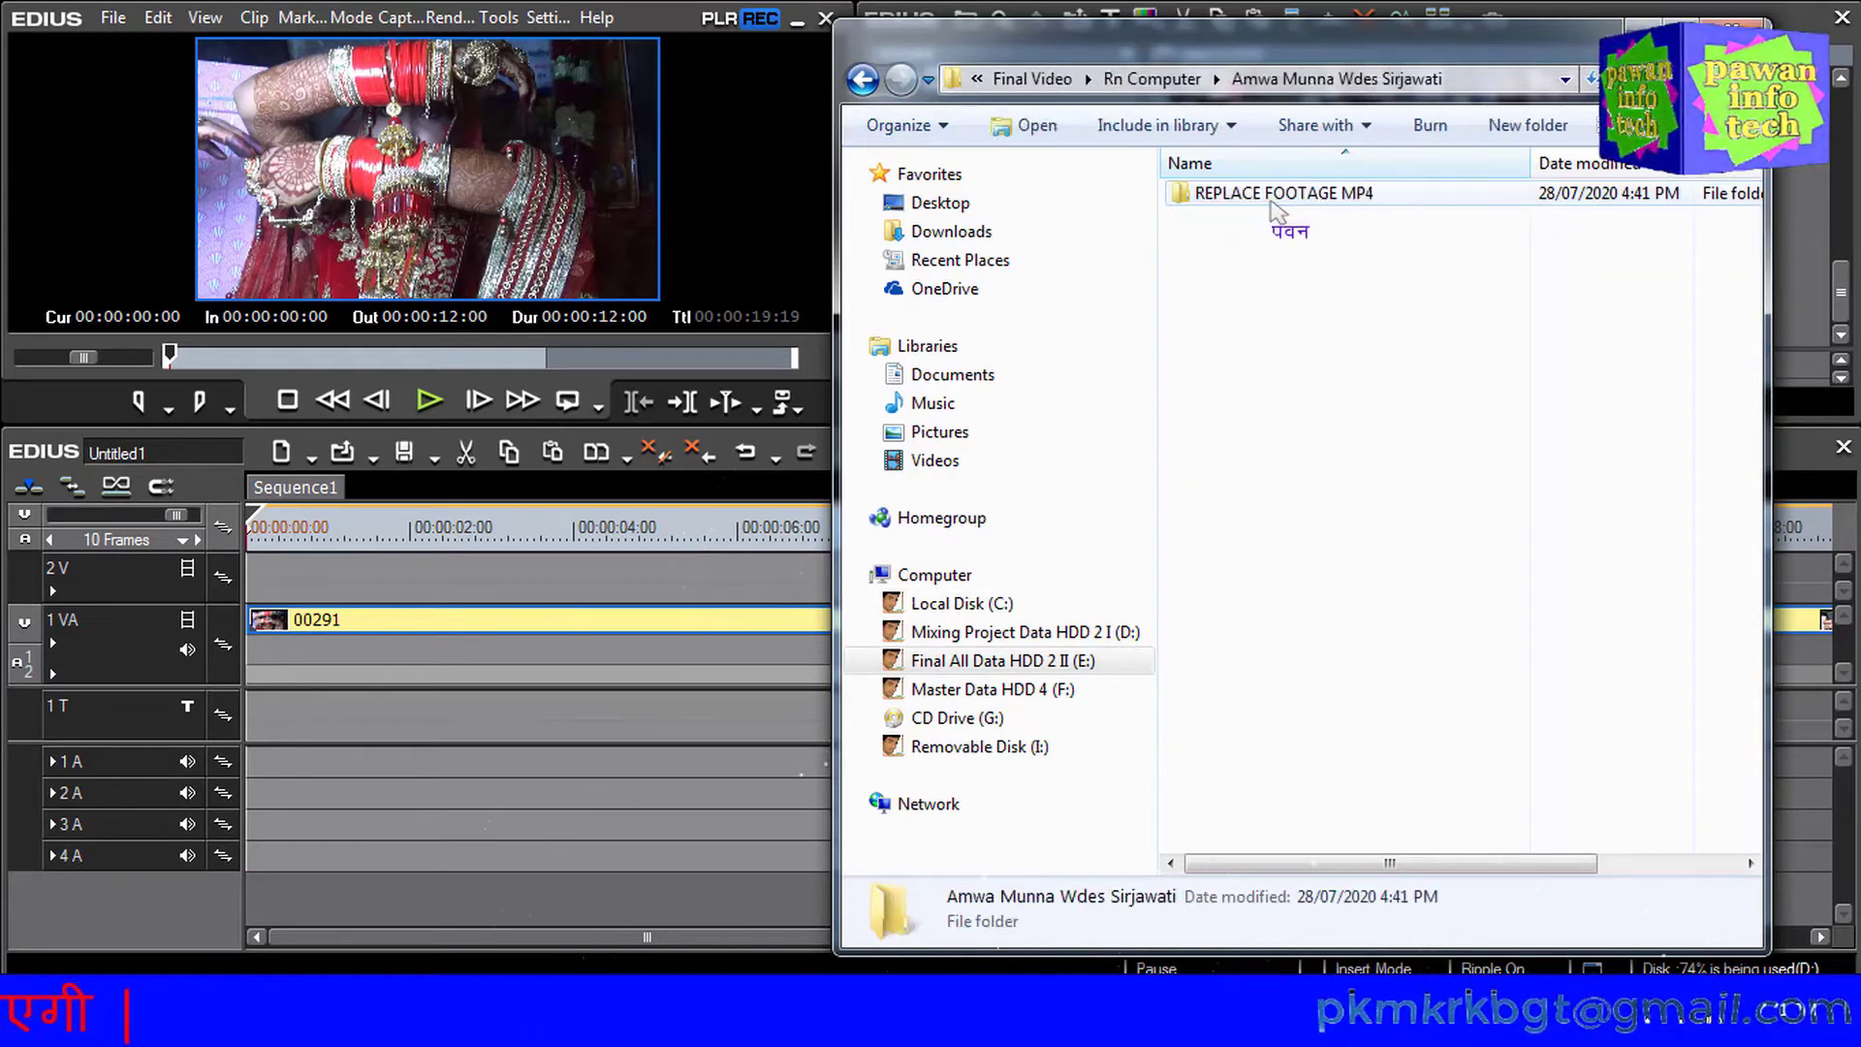
{"action": "double_click", "coordinate": [1250, 193]}
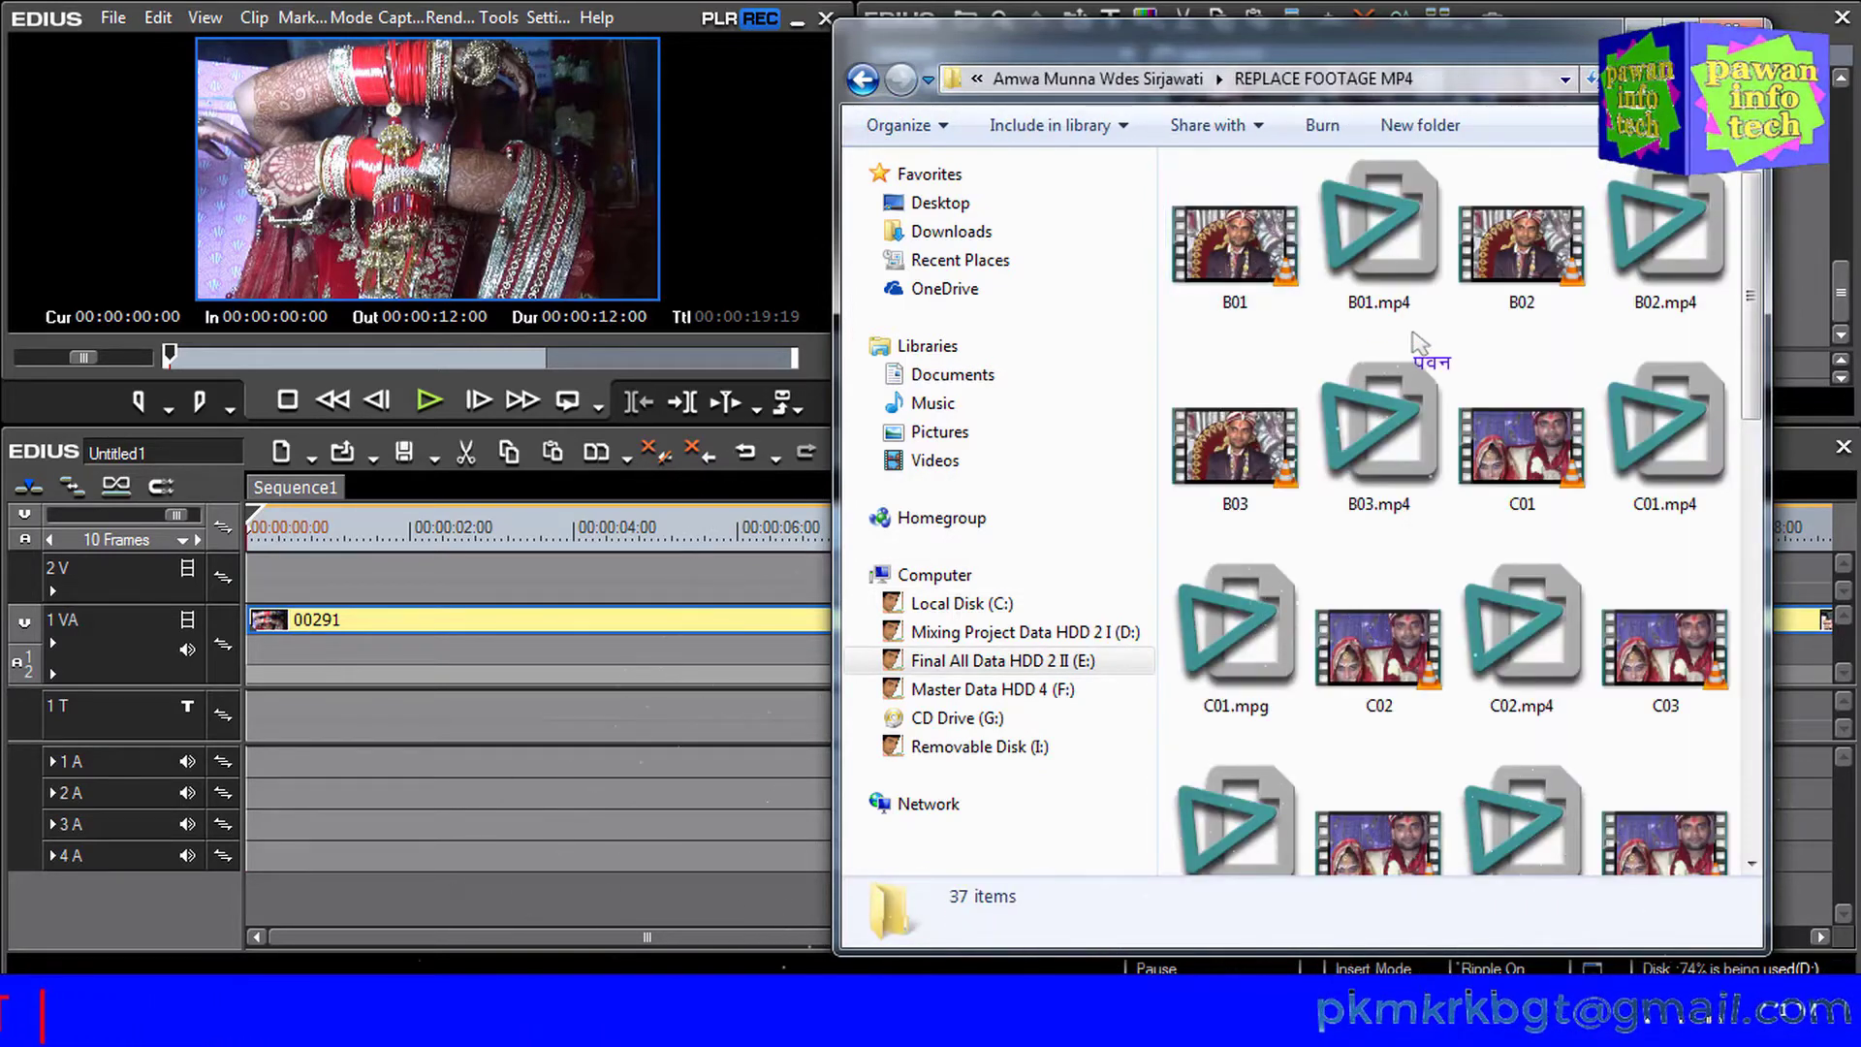
Switch back to EDIUS and exit the current project without saving it
{"action": "left_click", "coordinate": [622, 203]}
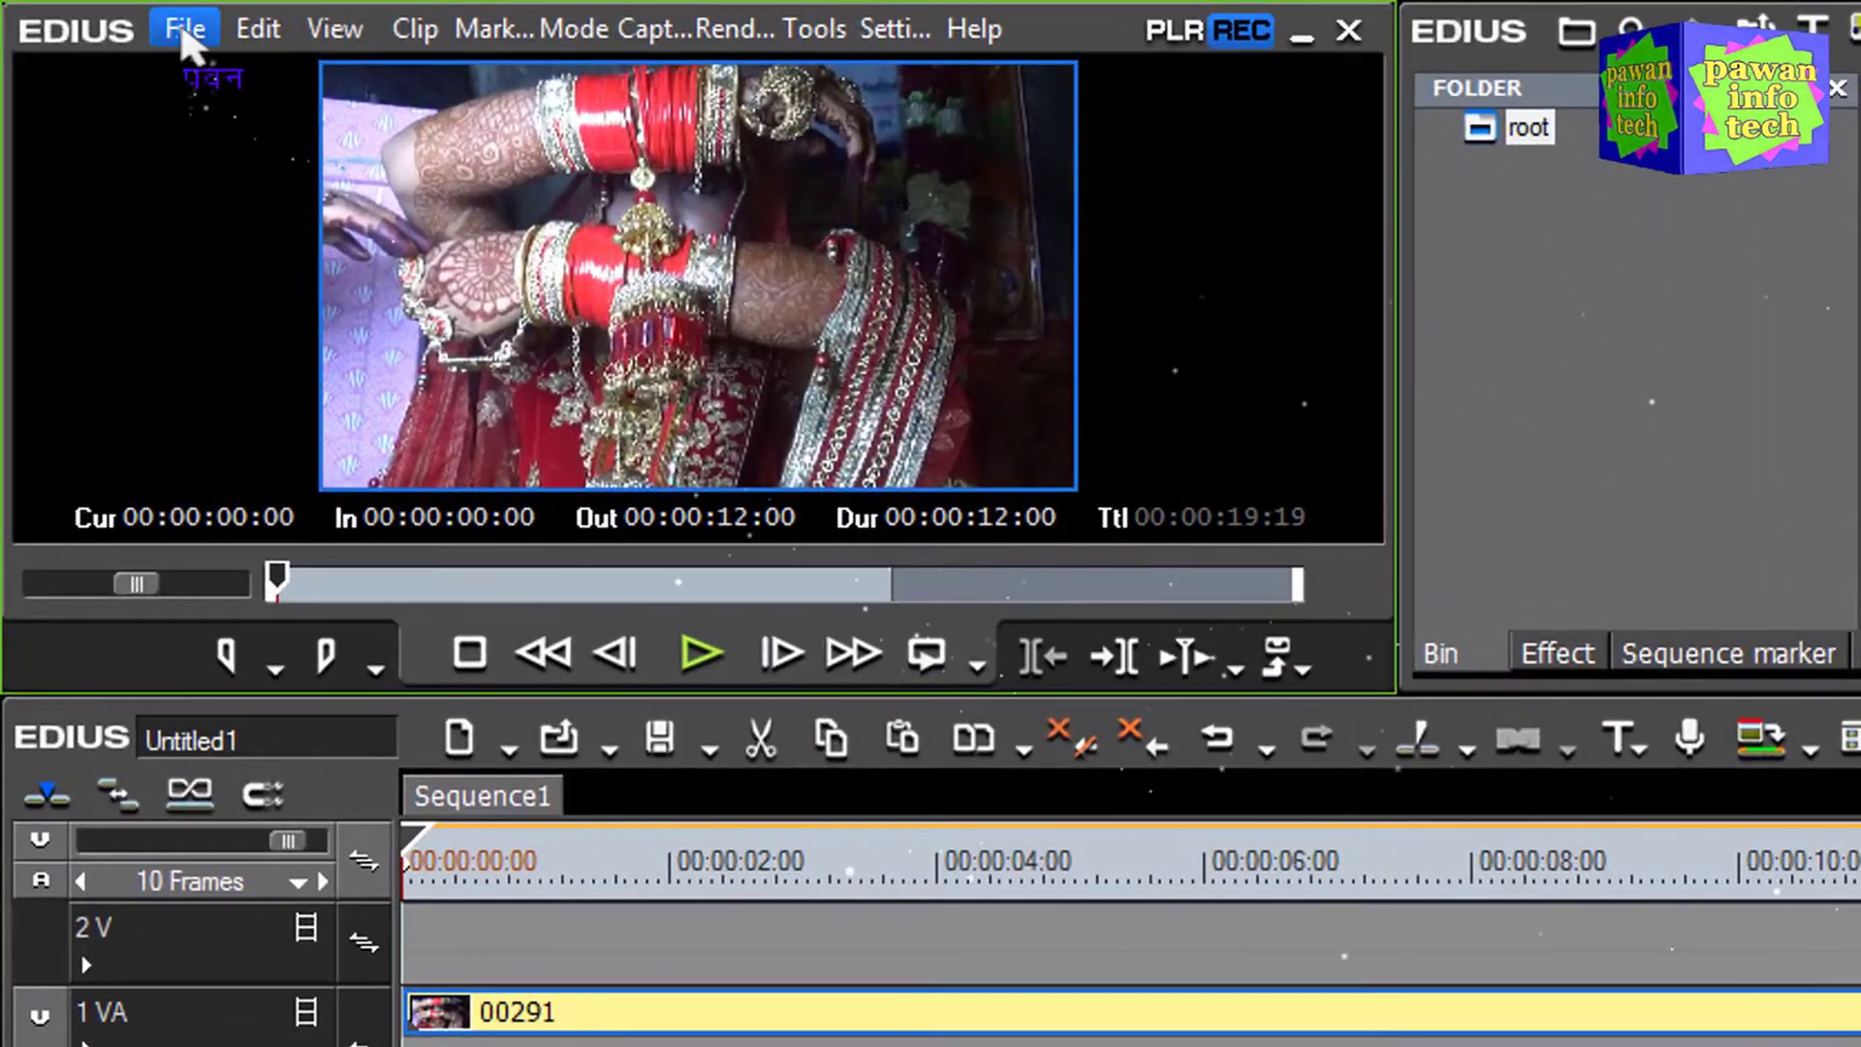
{"action": "left_click", "coordinate": [186, 30]}
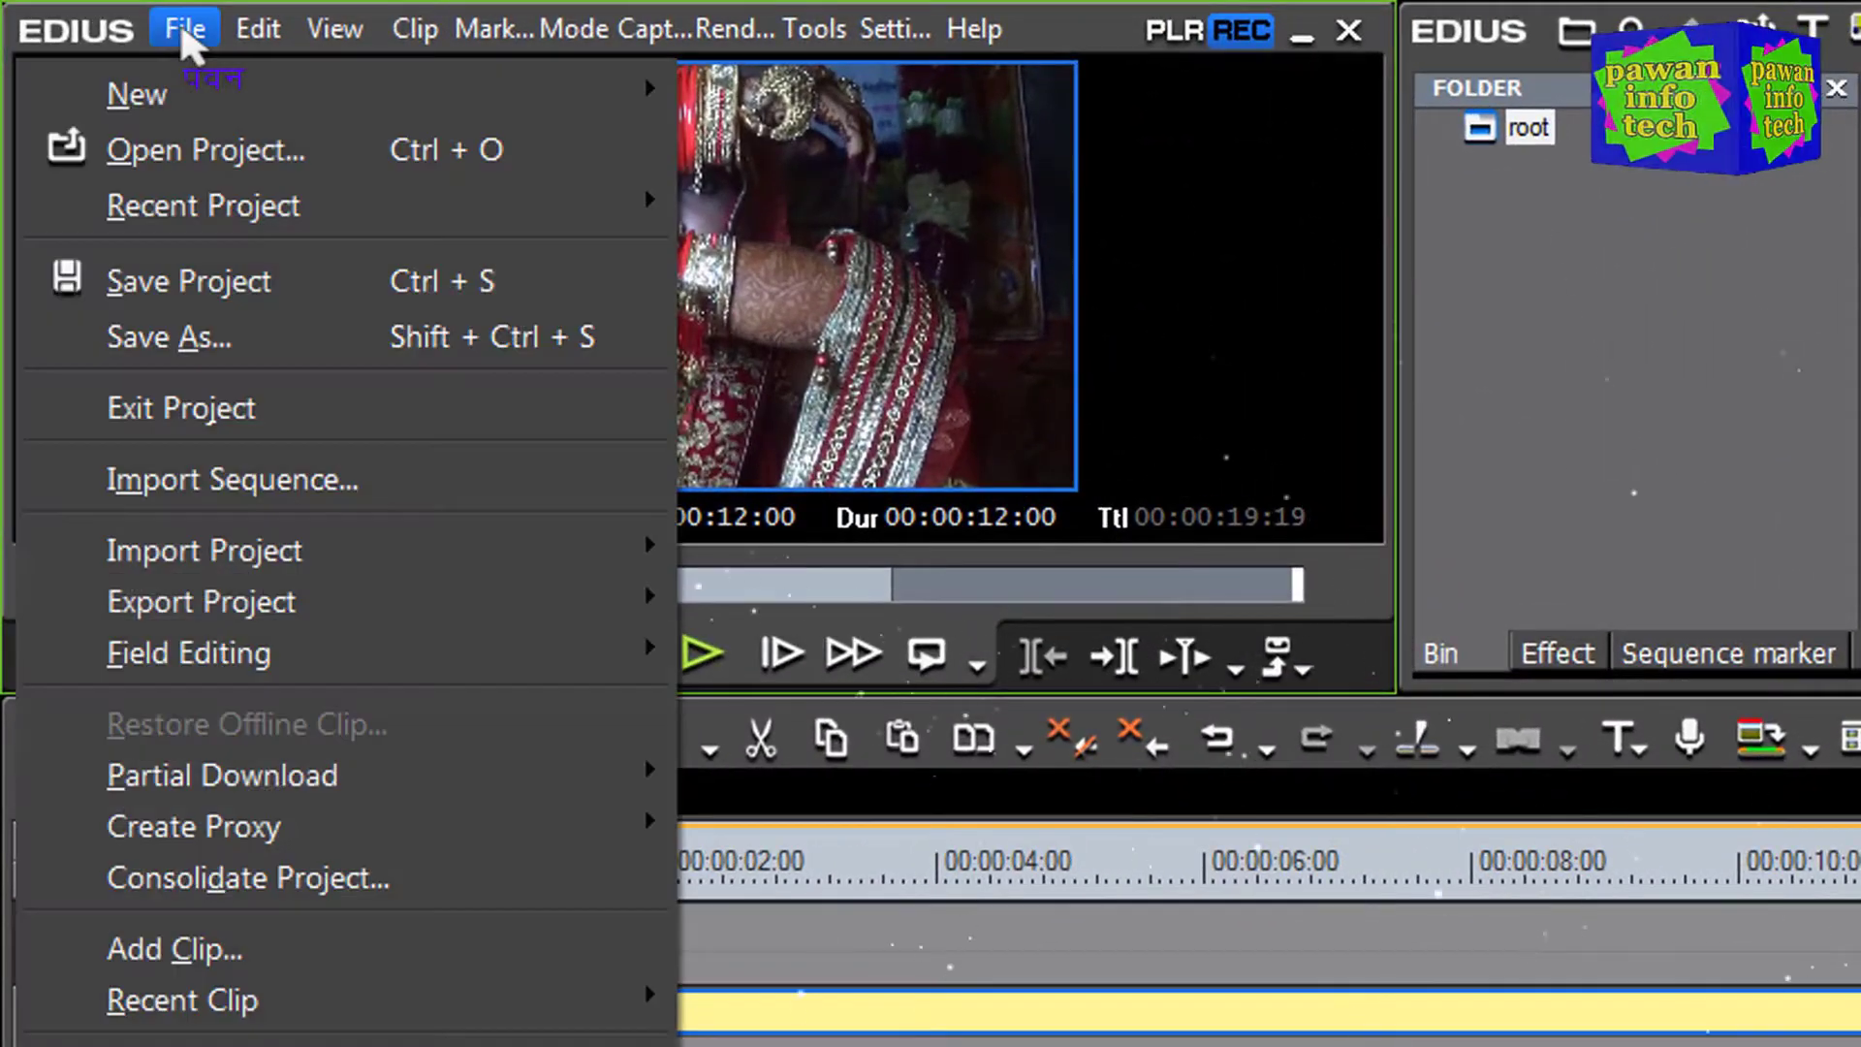
{"action": "left_click", "coordinate": [251, 409]}
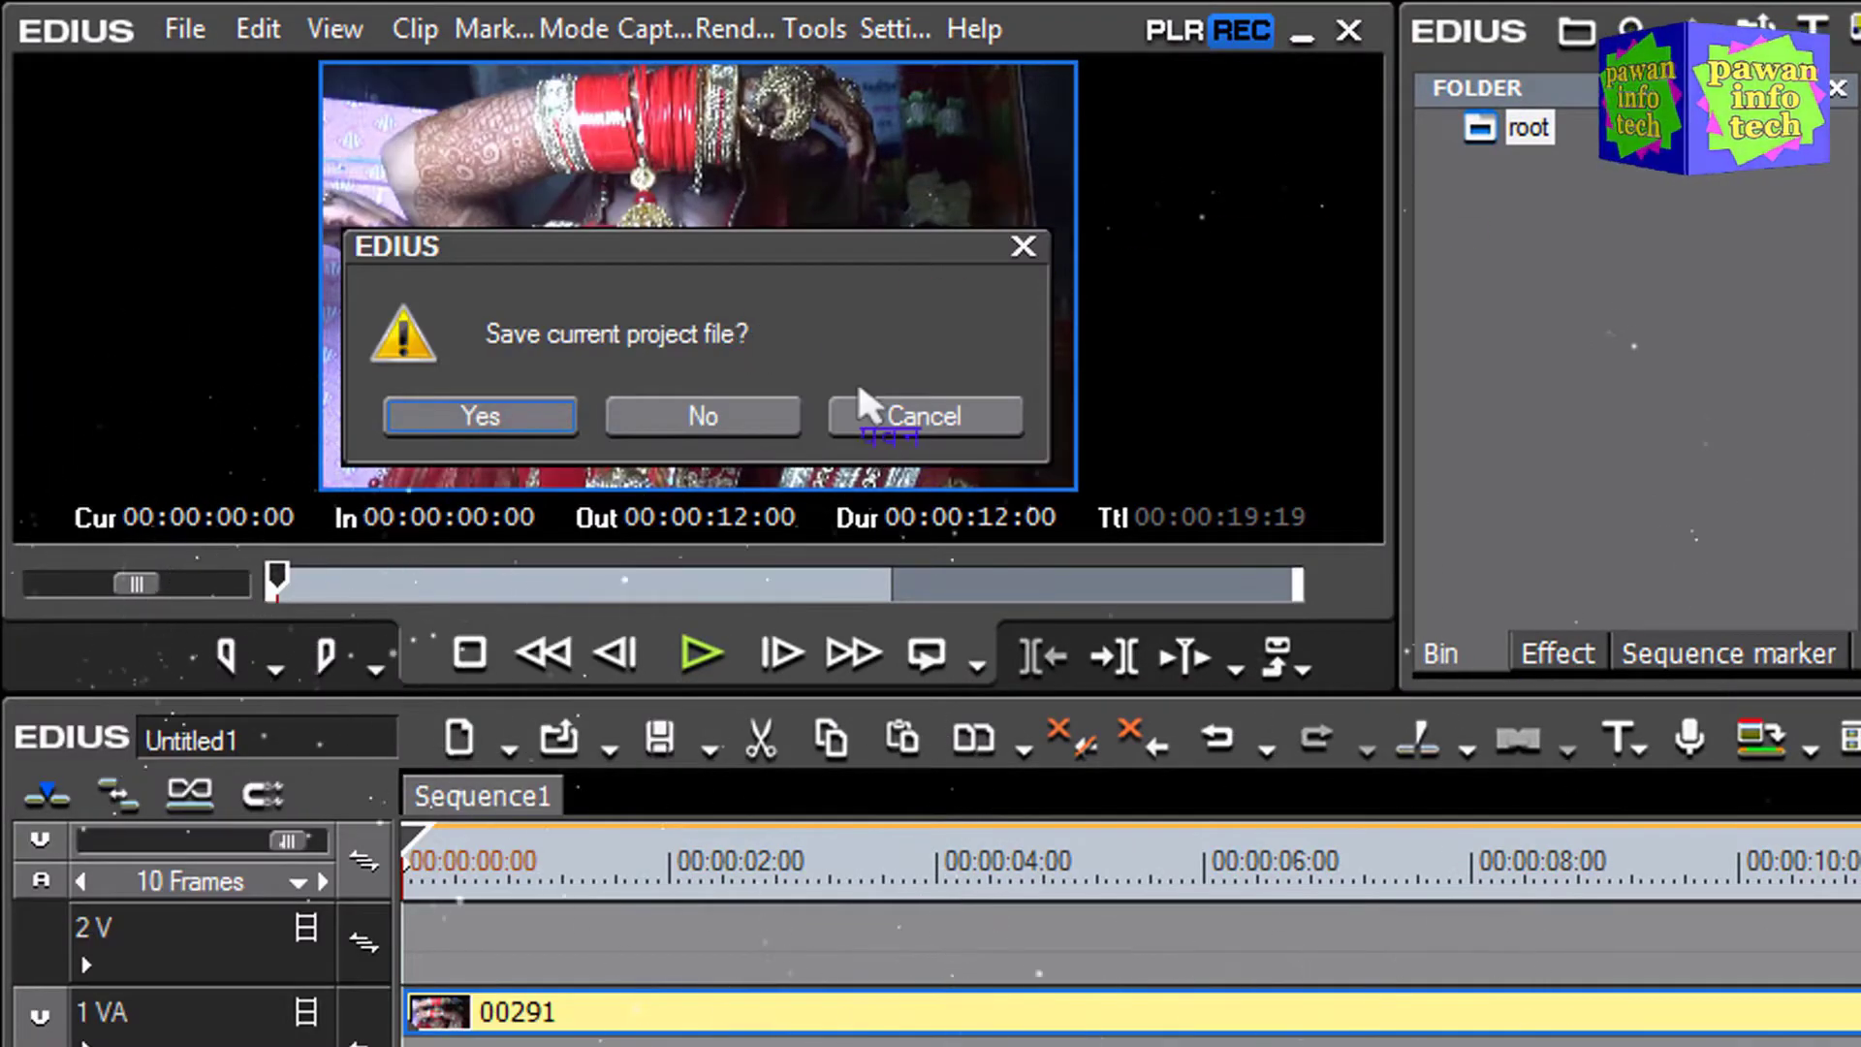
{"action": "left_click", "coordinate": [700, 416]}
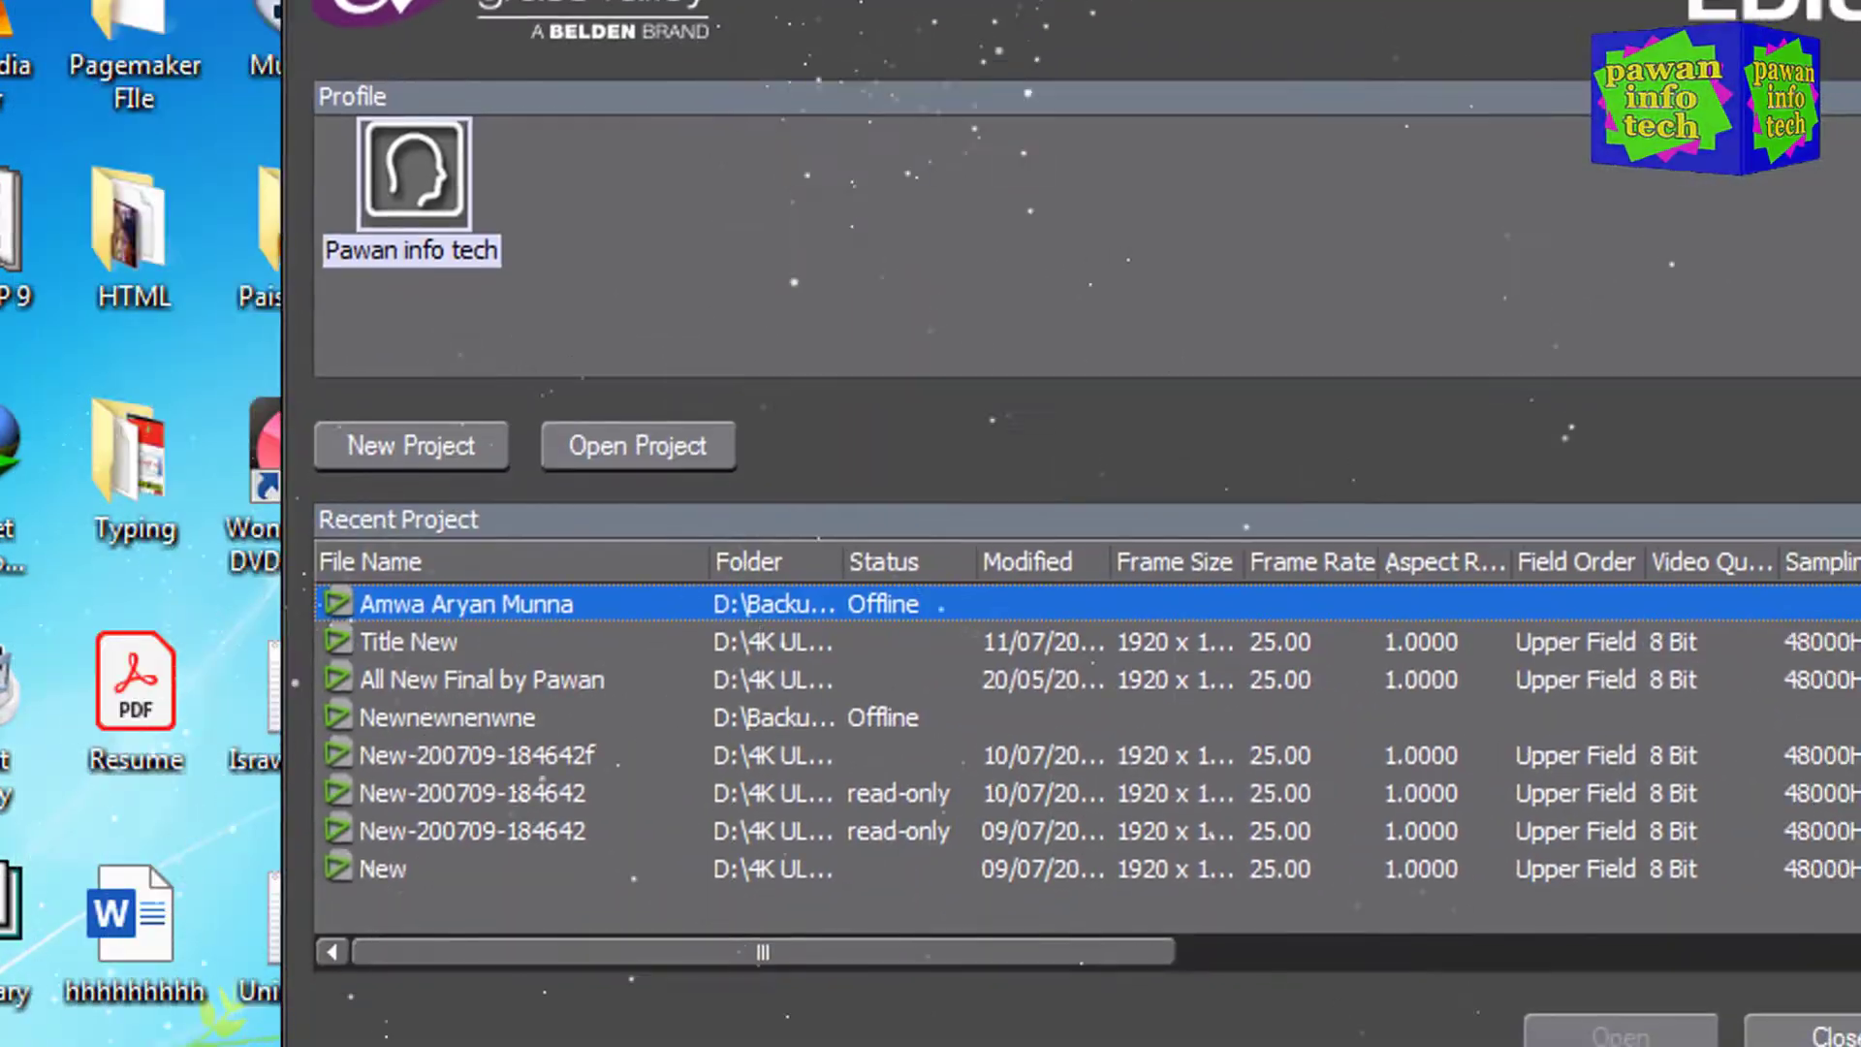
Try to open the offline wedding project listed first among the recent projects
{"action": "left_click_drag", "start_coordinate": [1066, 17], "coordinate": [1033, 2]}
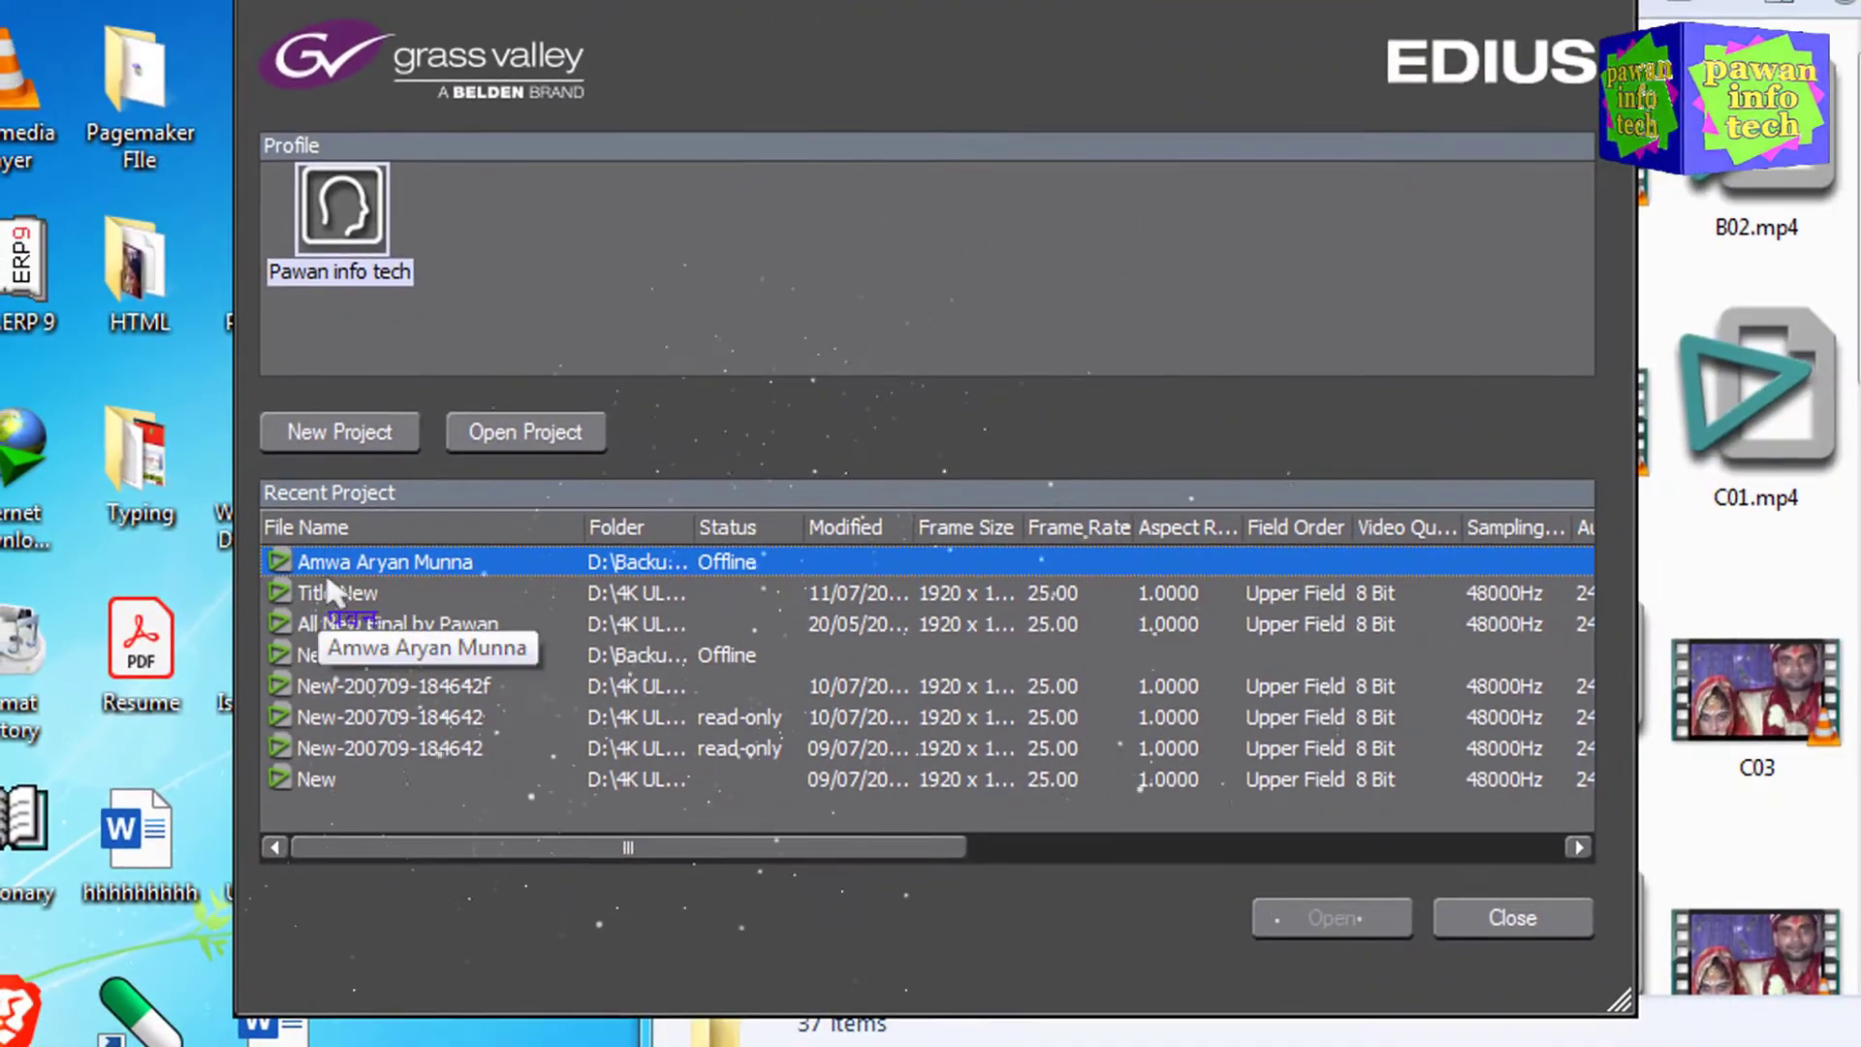
{"action": "double_click", "coordinate": [465, 561]}
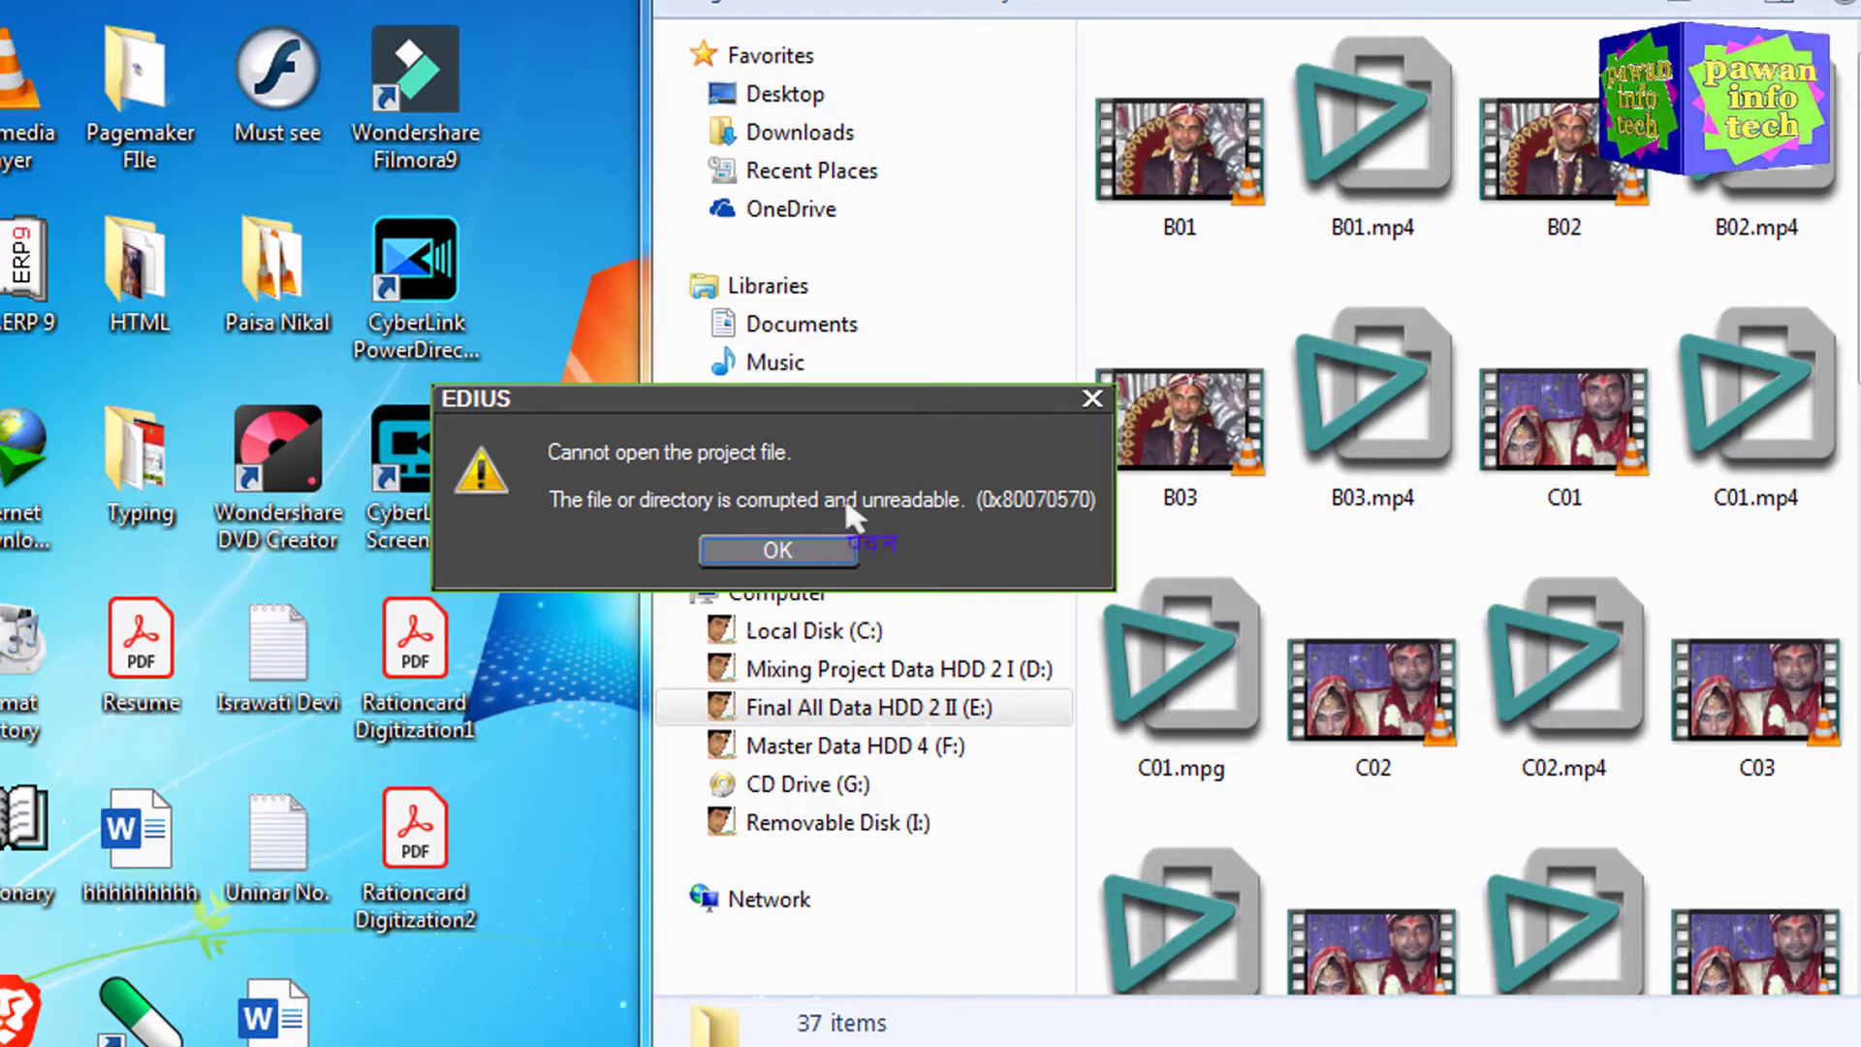
{"action": "left_click", "coordinate": [777, 550]}
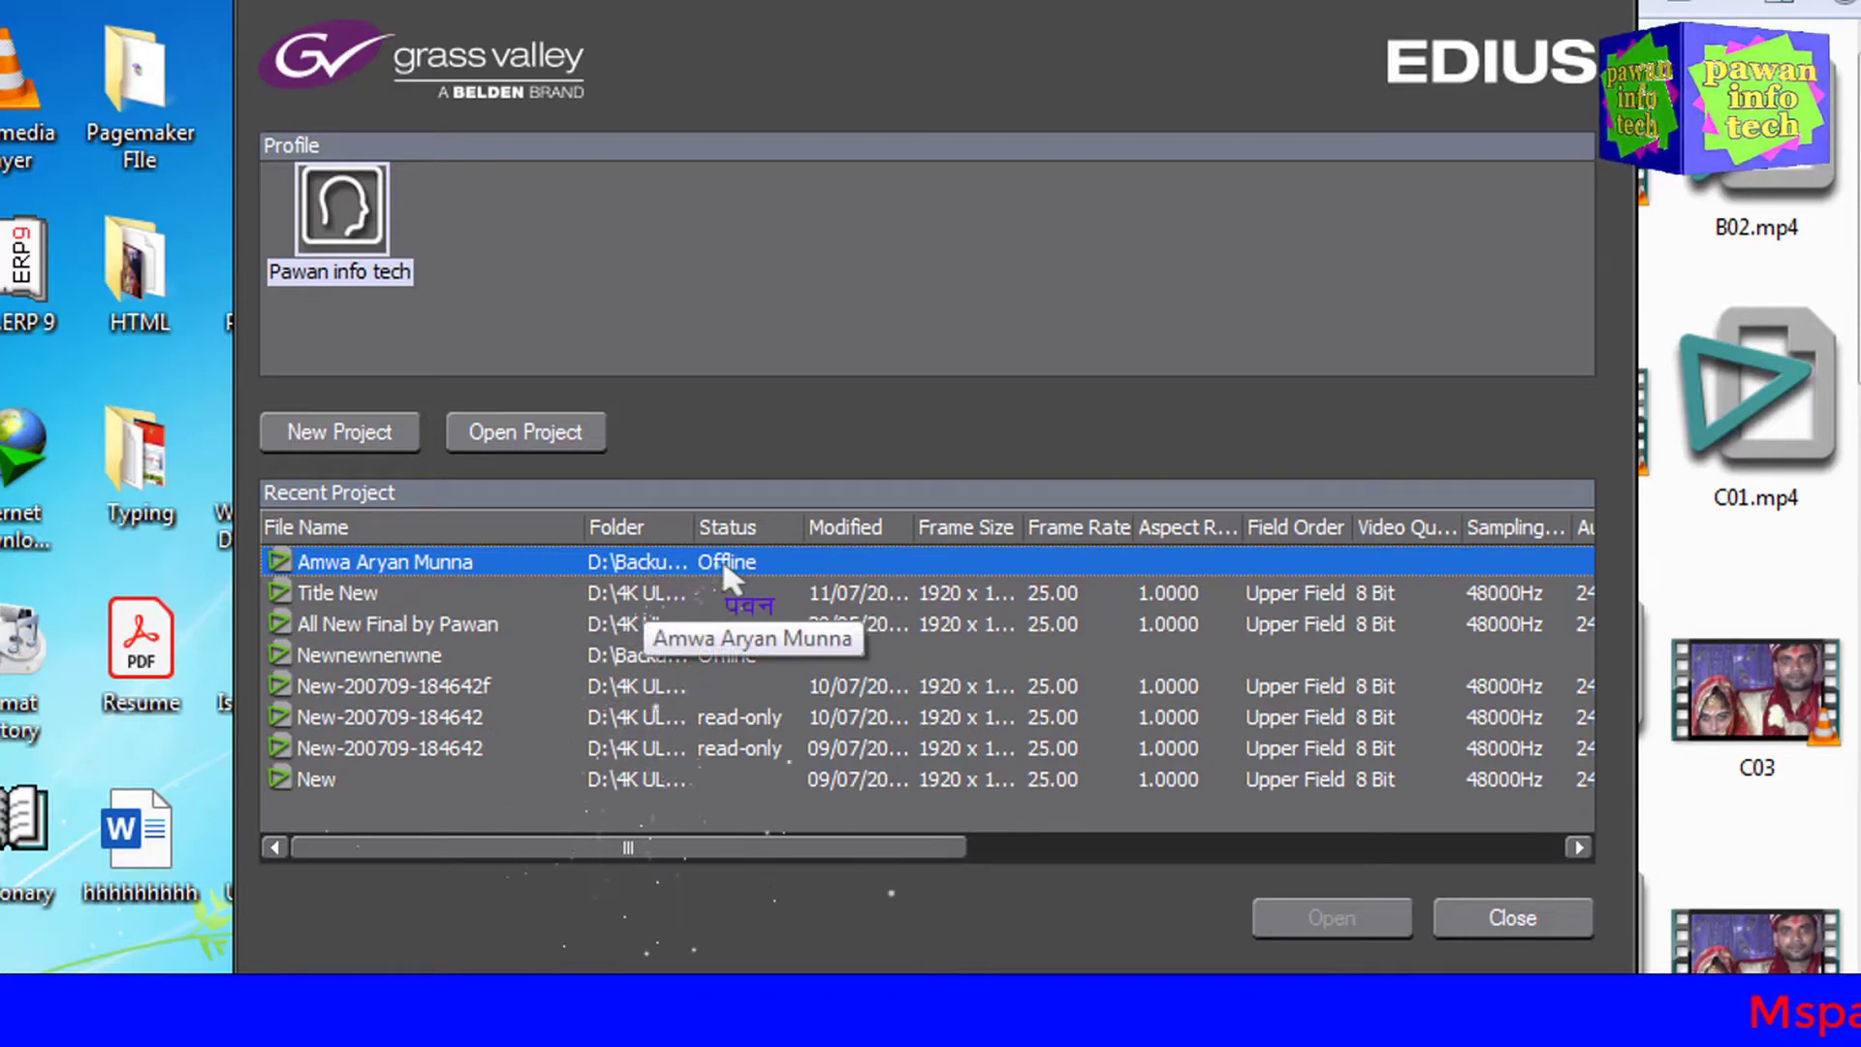
Widen the Folder column to read the offline wedding project's path, and open that folder under Backup HD Mixing Data on drive D
{"action": "left_click_drag", "start_coordinate": [696, 526], "coordinate": [1083, 540]}
{"action": "left_click_drag", "start_coordinate": [1084, 536], "coordinate": [1066, 538]}
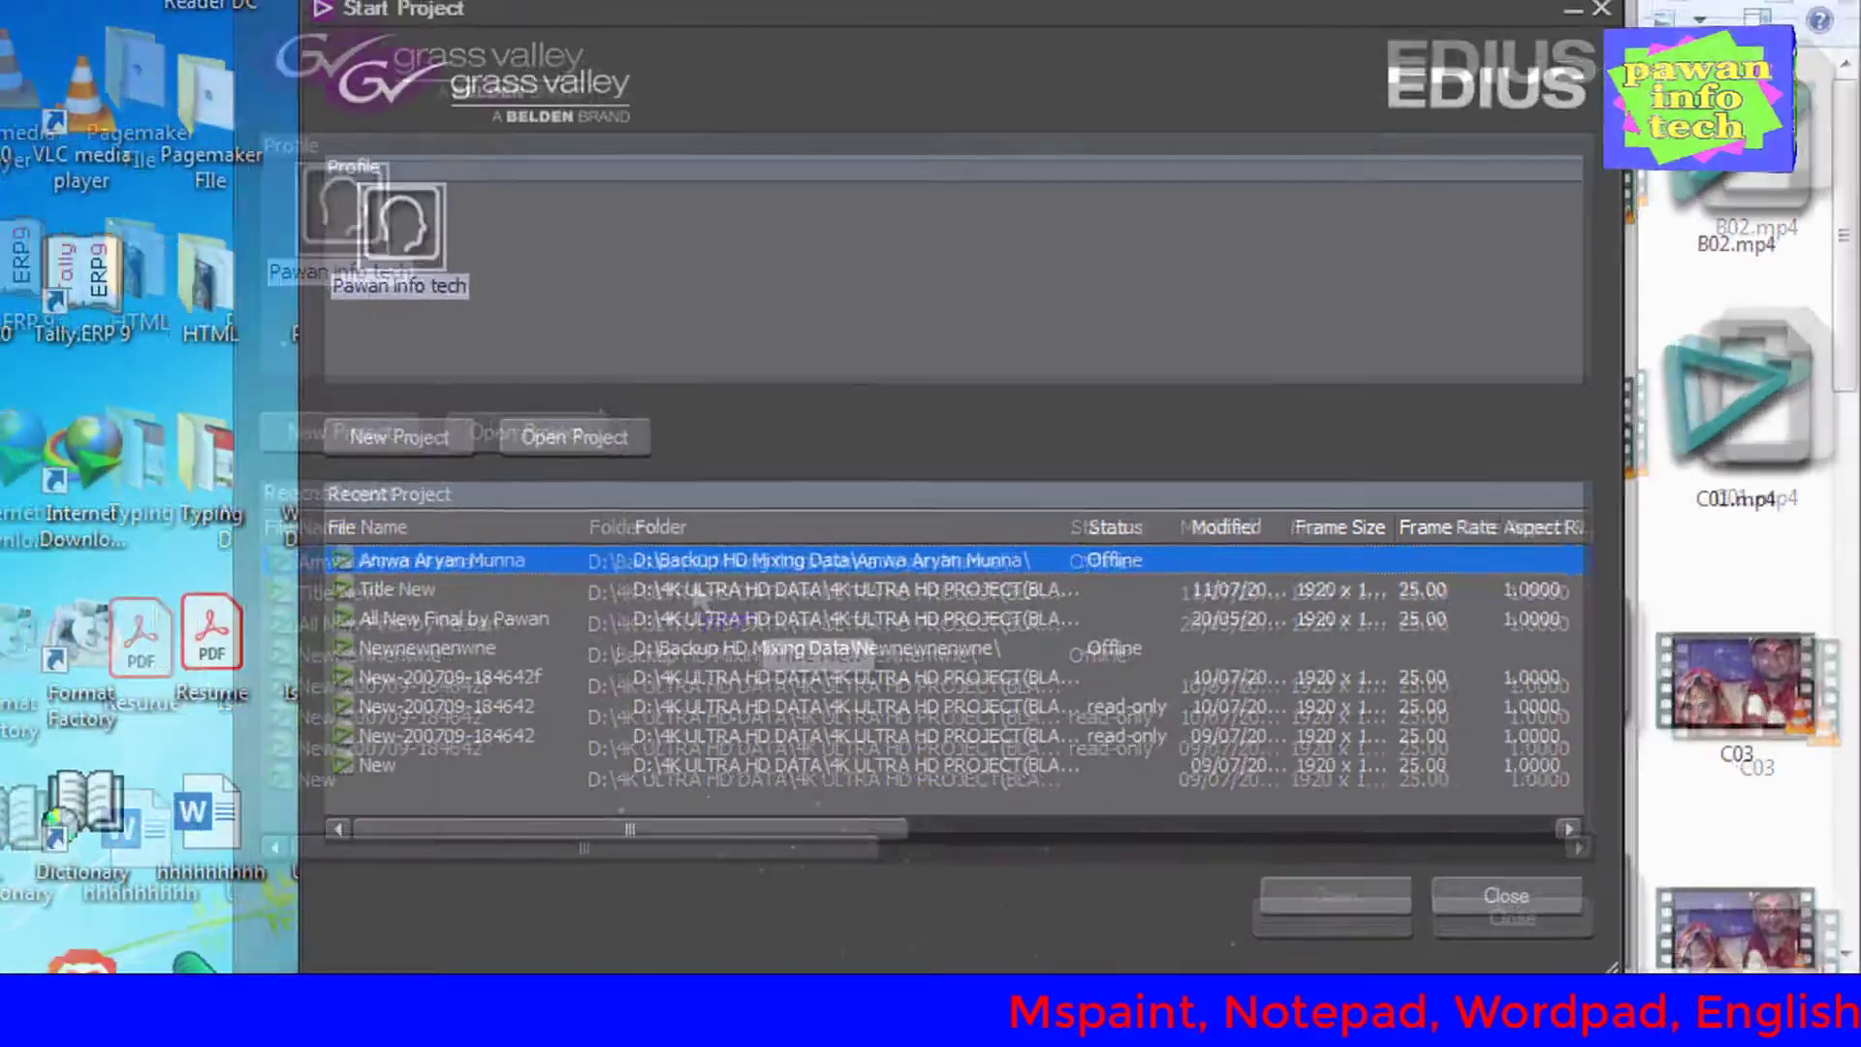
{"action": "double_click", "coordinate": [49, 50]}
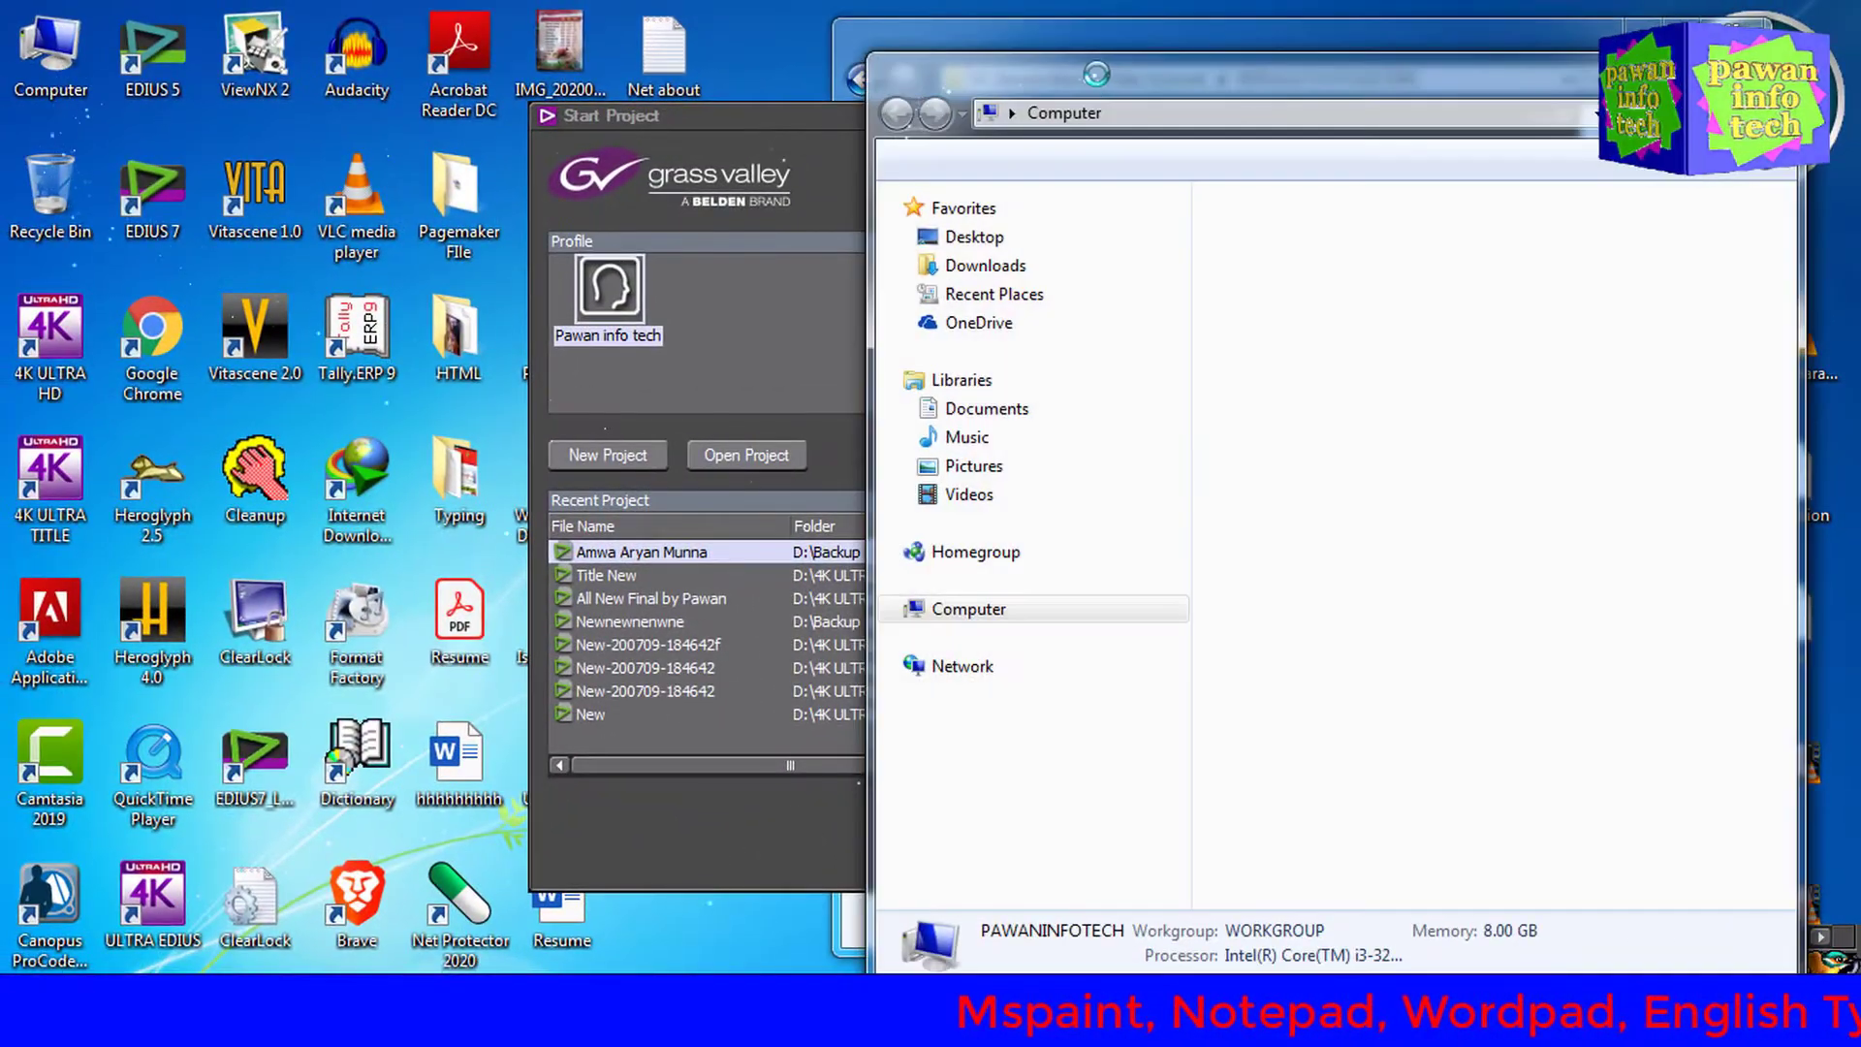
{"action": "left_click_drag", "start_coordinate": [806, 118], "coordinate": [365, 106]}
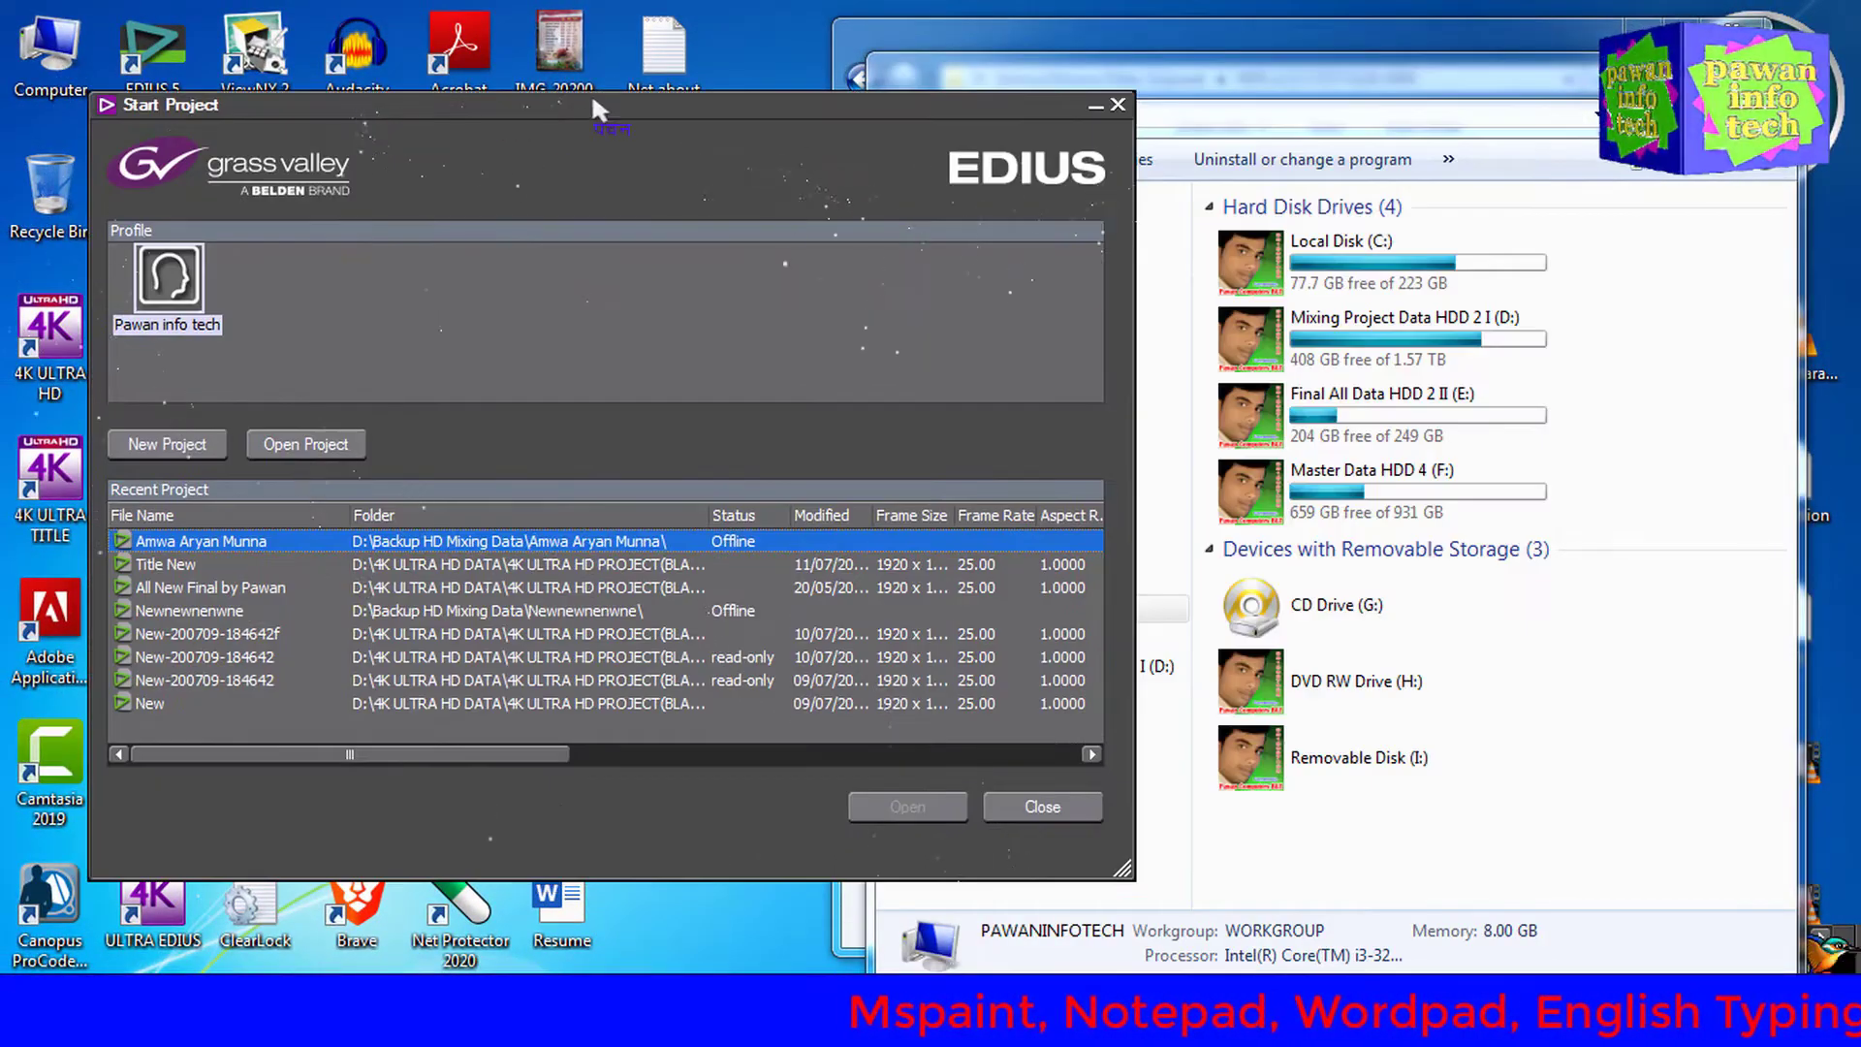
{"action": "left_click_drag", "start_coordinate": [593, 107], "coordinate": [594, 90]}
{"action": "left_click", "coordinate": [1421, 344]}
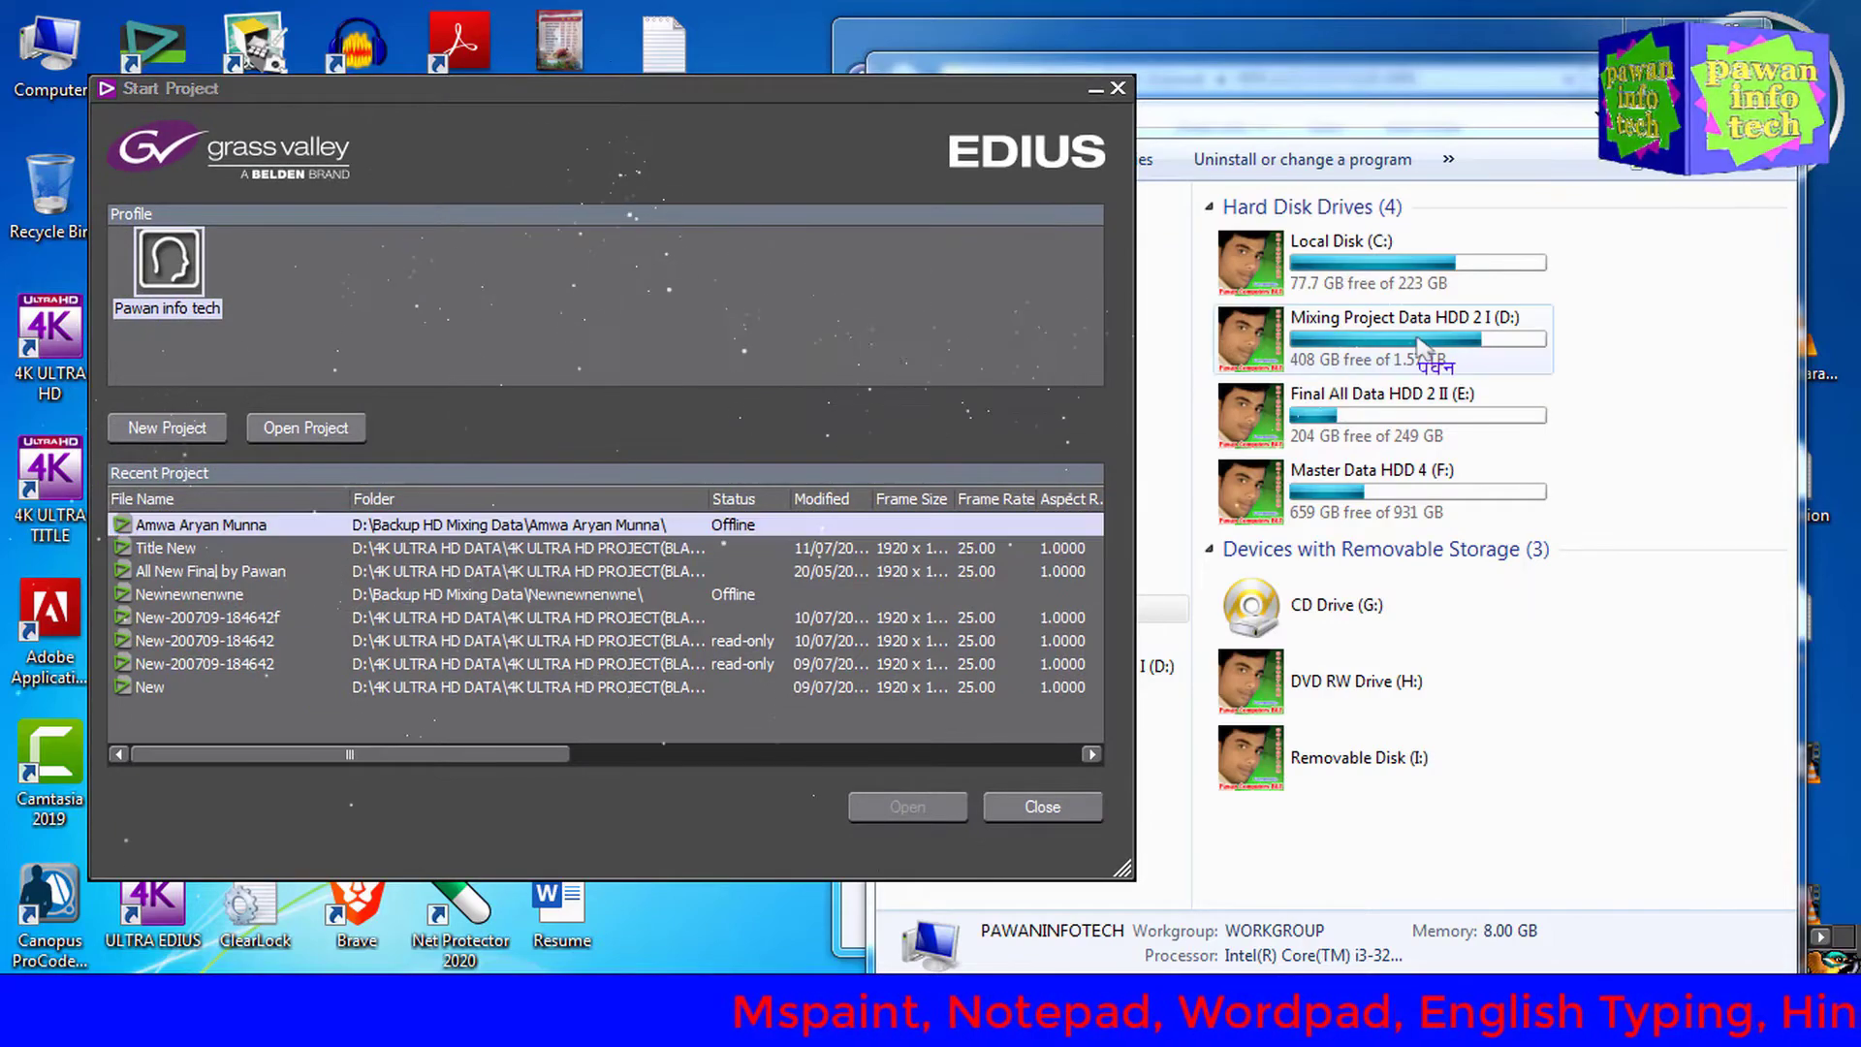
{"action": "double_click", "coordinate": [1421, 344]}
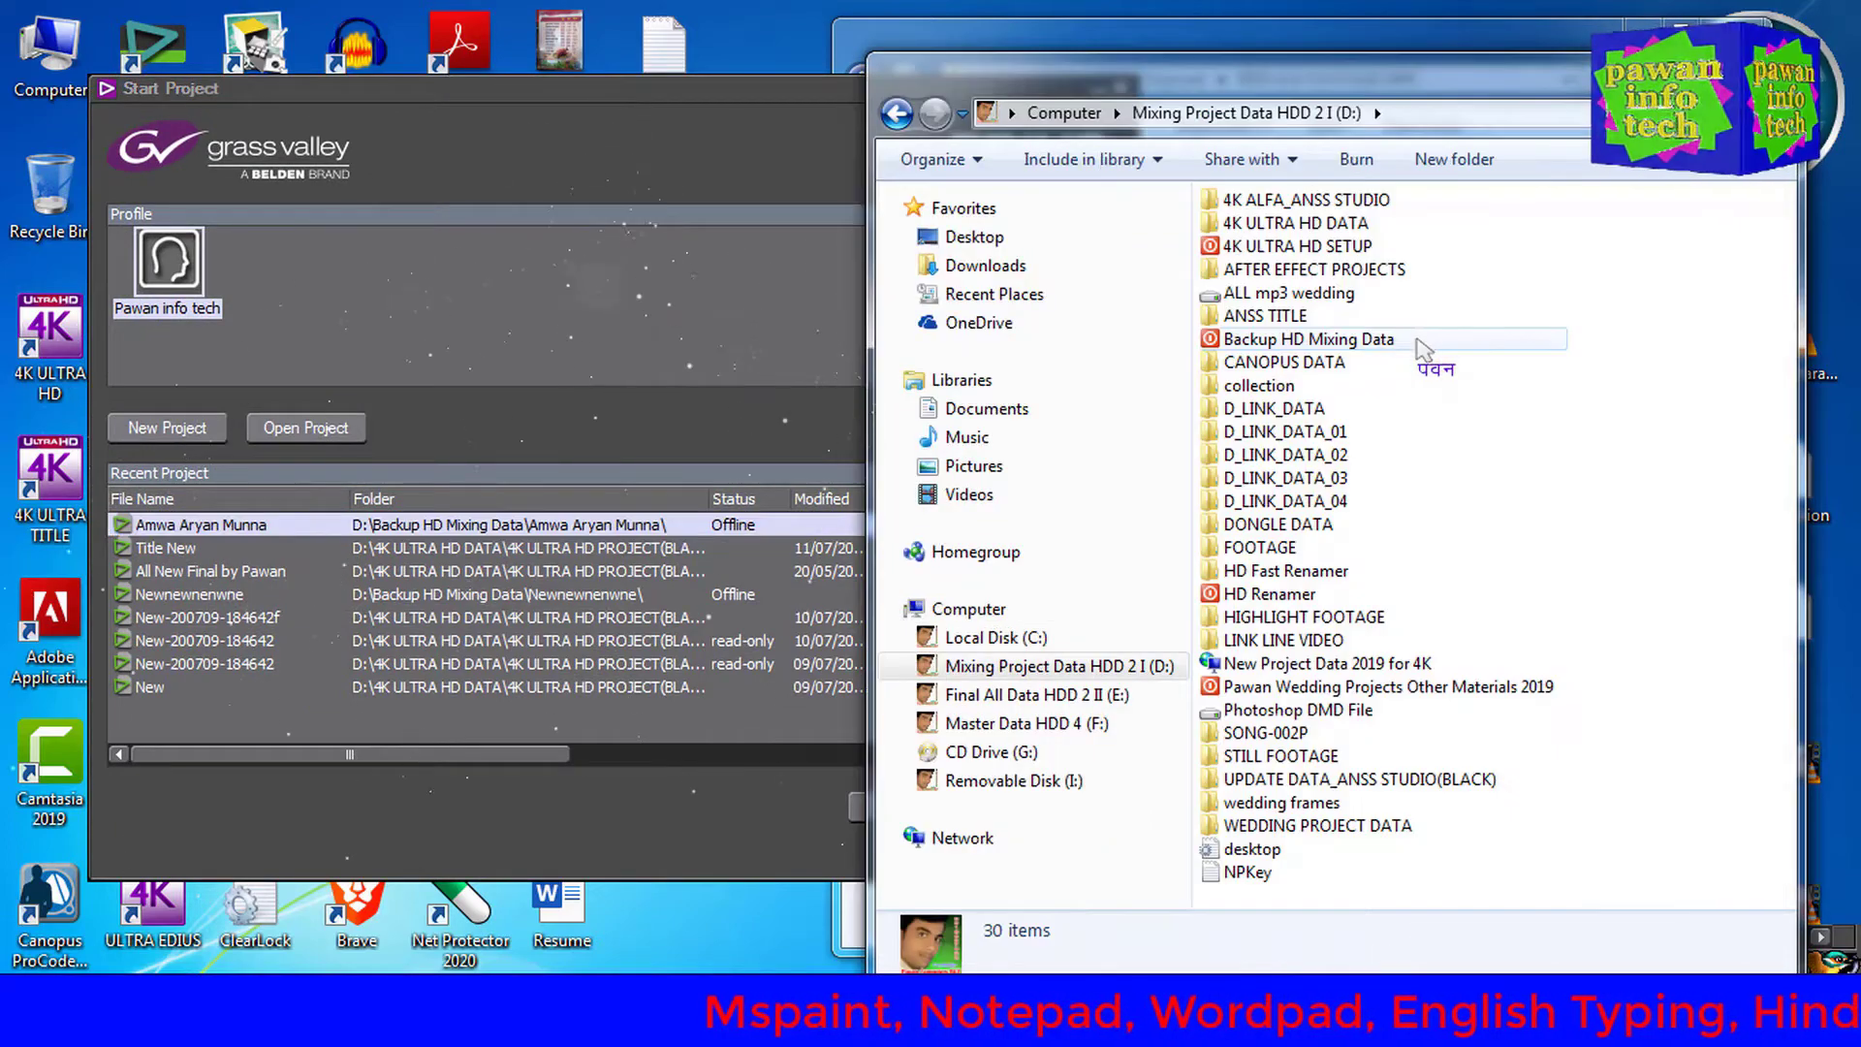
{"action": "double_click", "coordinate": [1289, 345]}
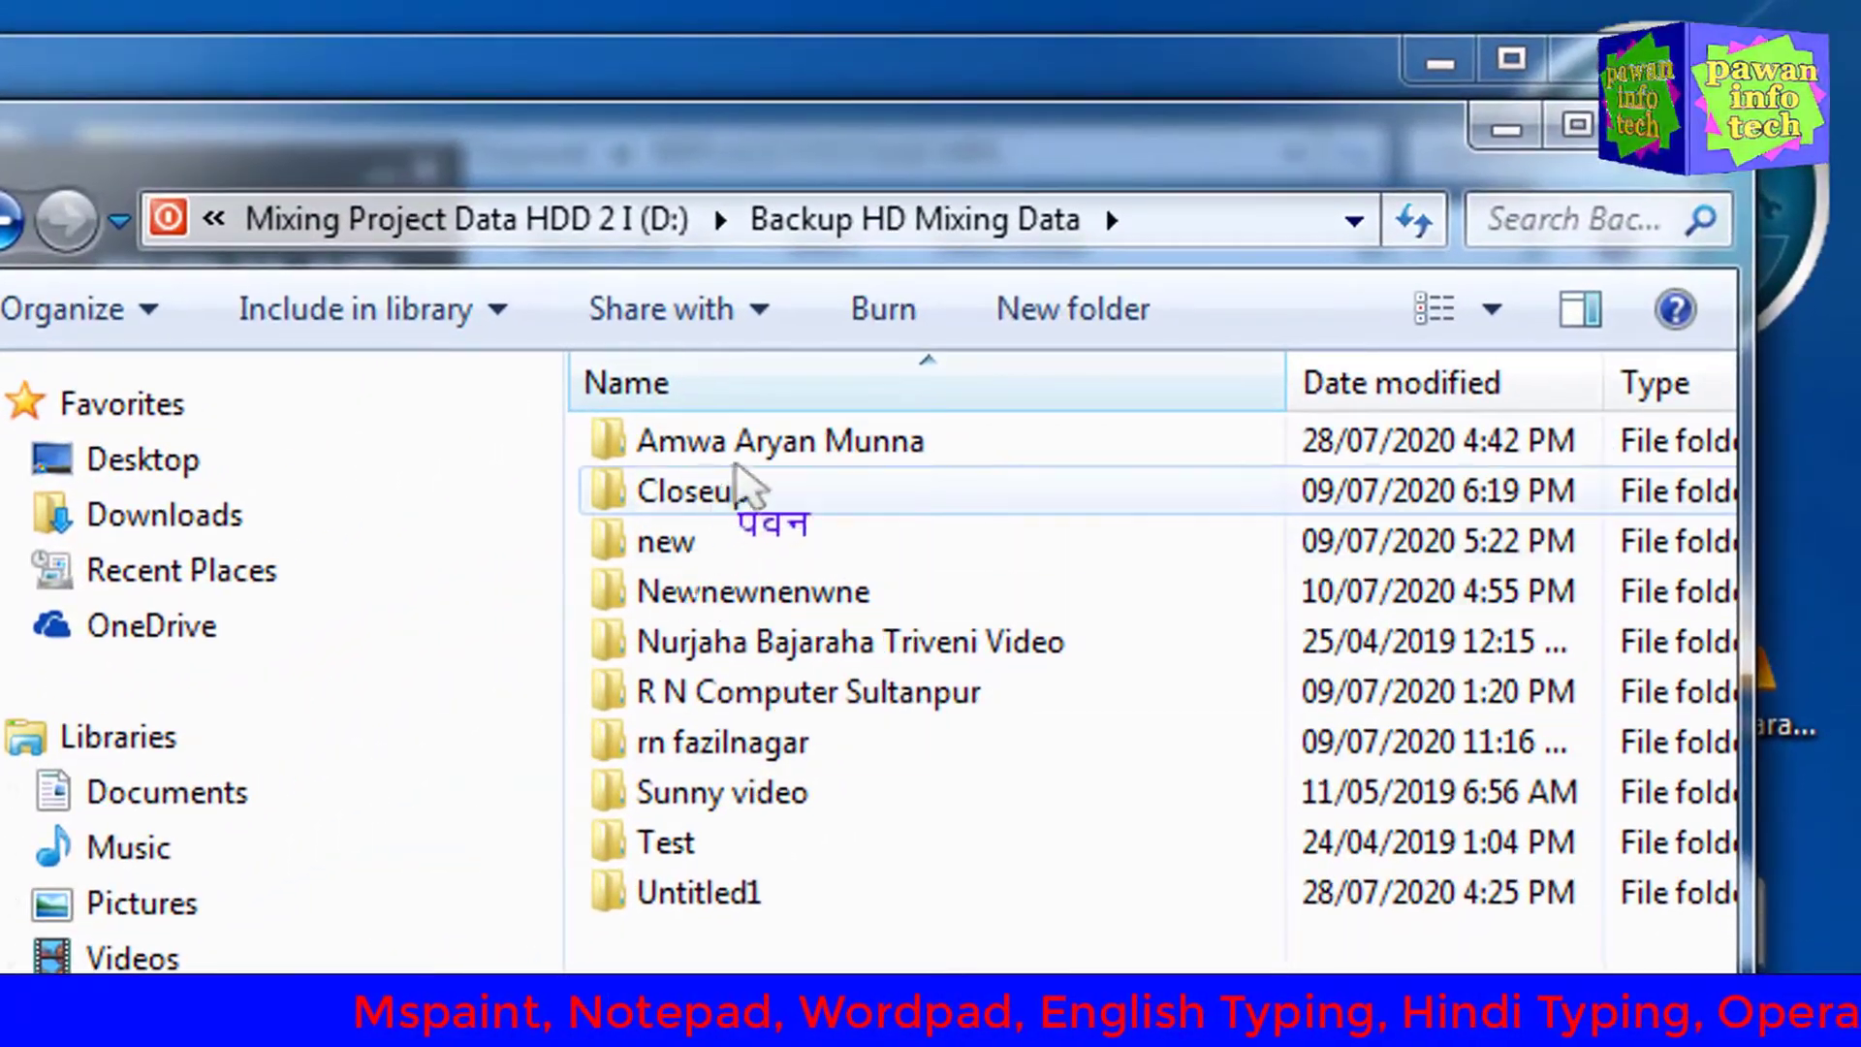
{"action": "double_click", "coordinate": [776, 442]}
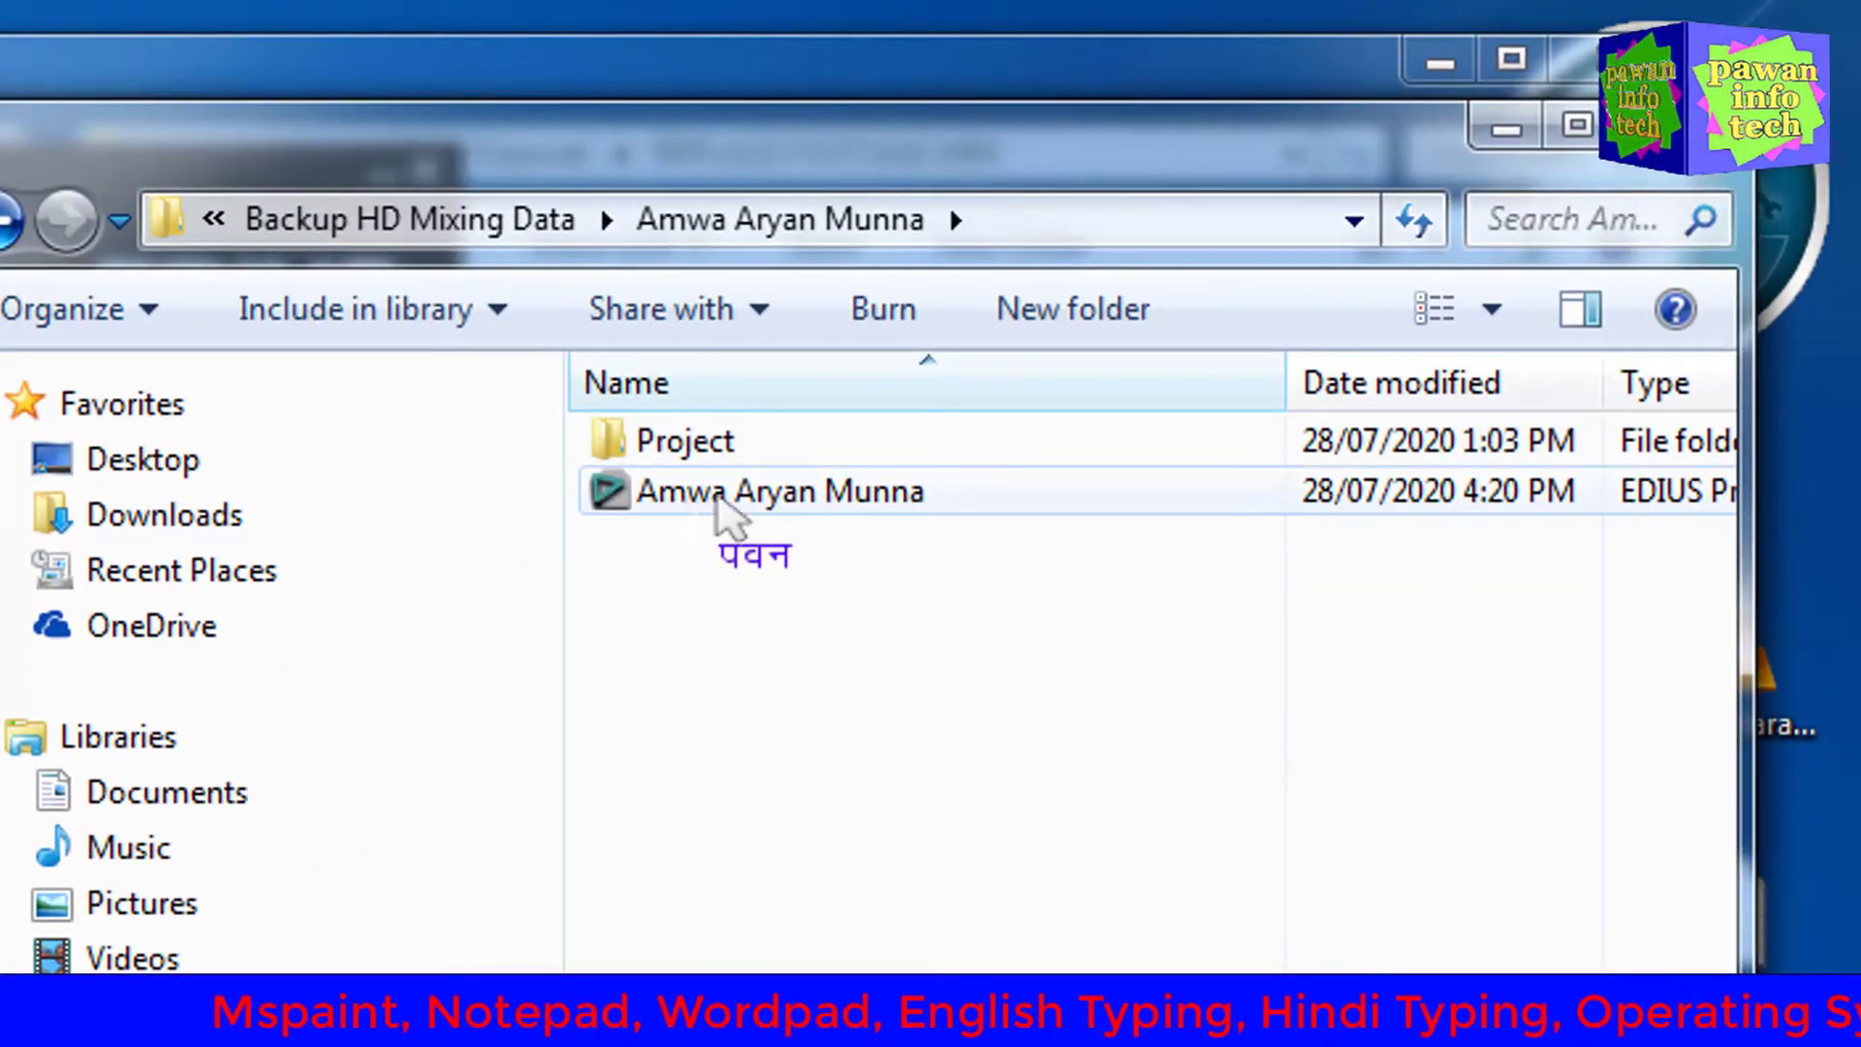
Examine the properties of the wedding project's EDIUS file
{"action": "left_click", "coordinate": [655, 495]}
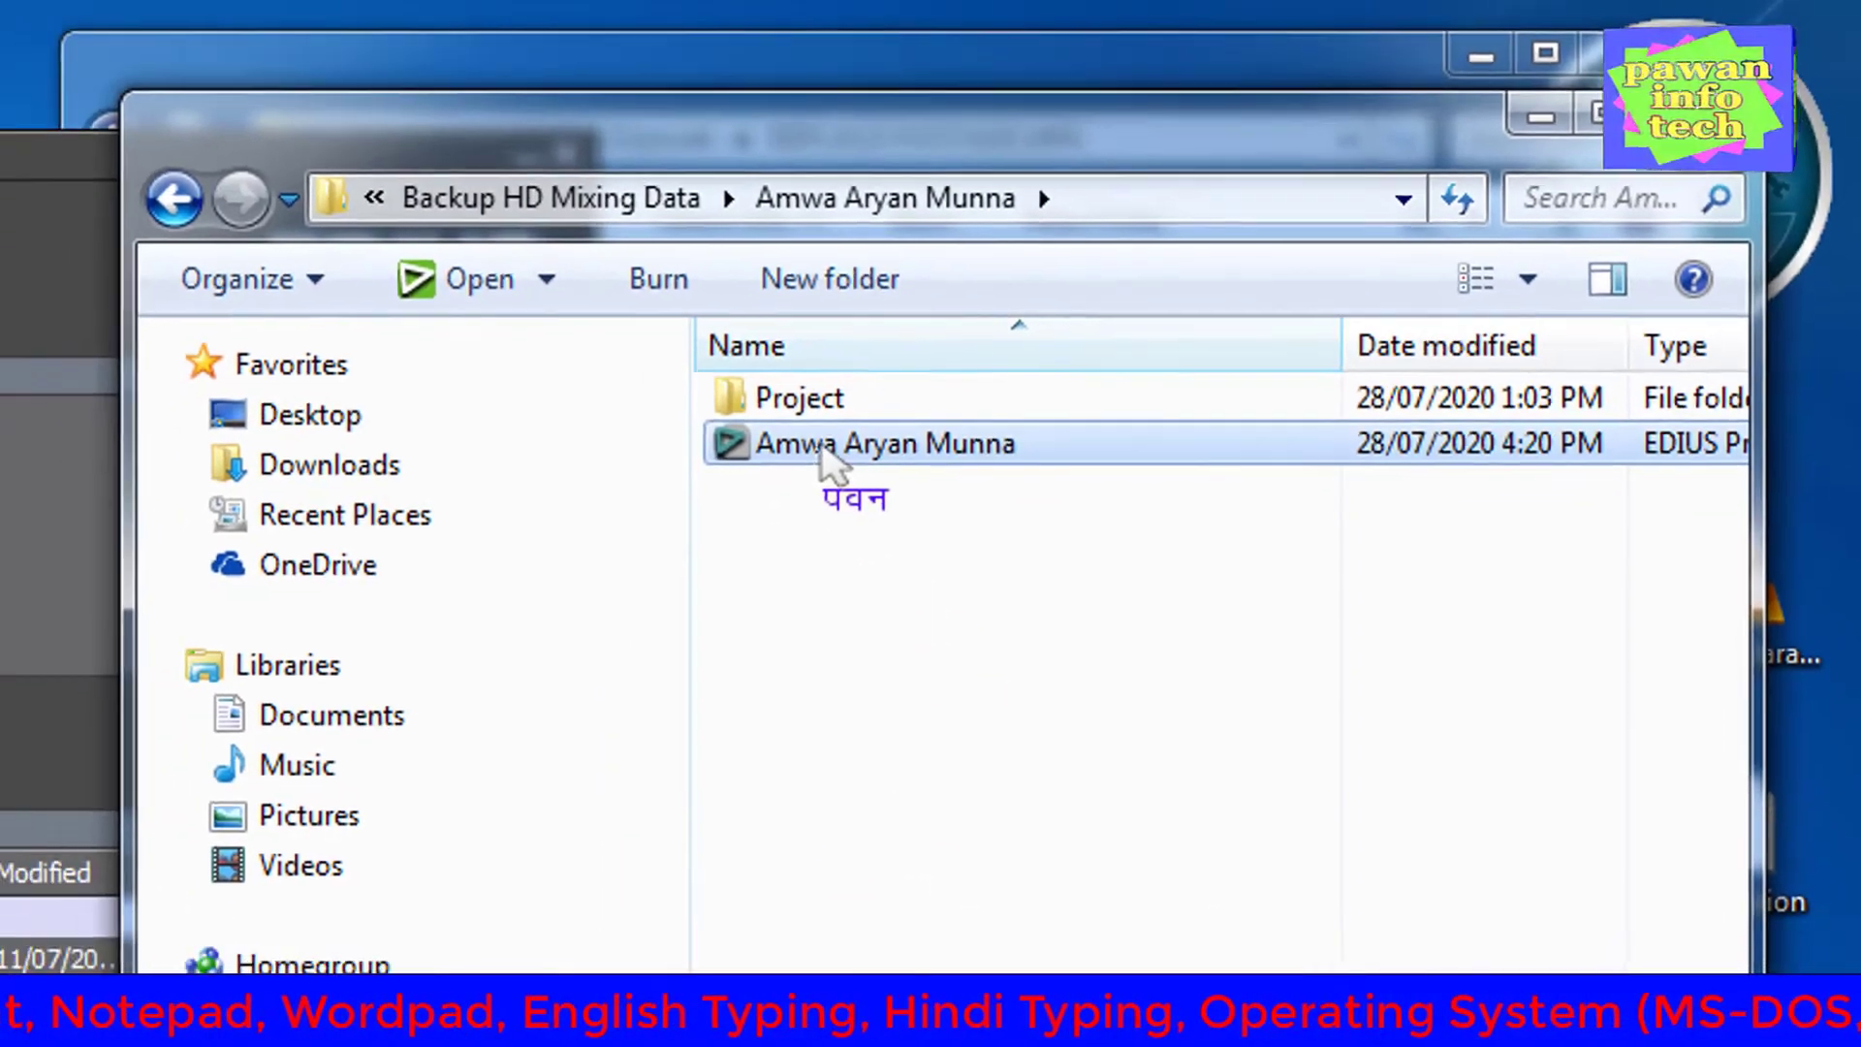
{"action": "right_click", "coordinate": [710, 496]}
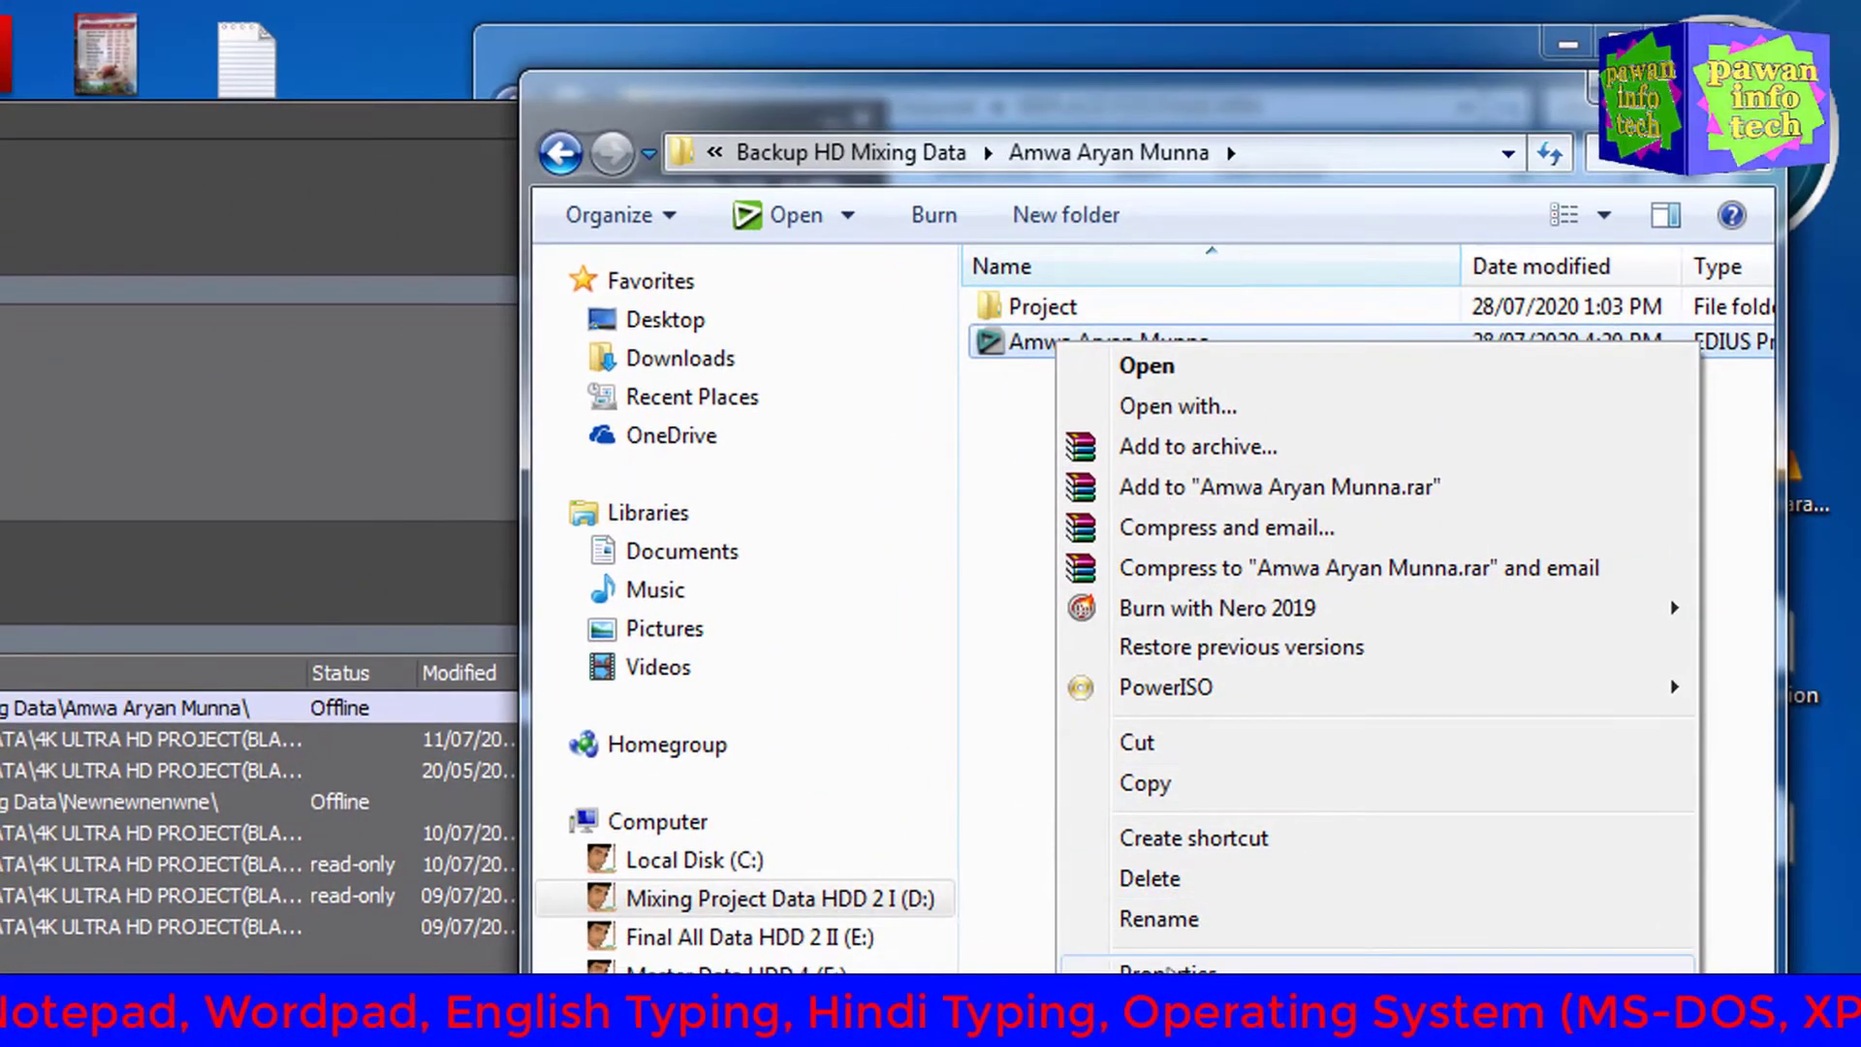
{"action": "left_click", "coordinate": [1165, 974]}
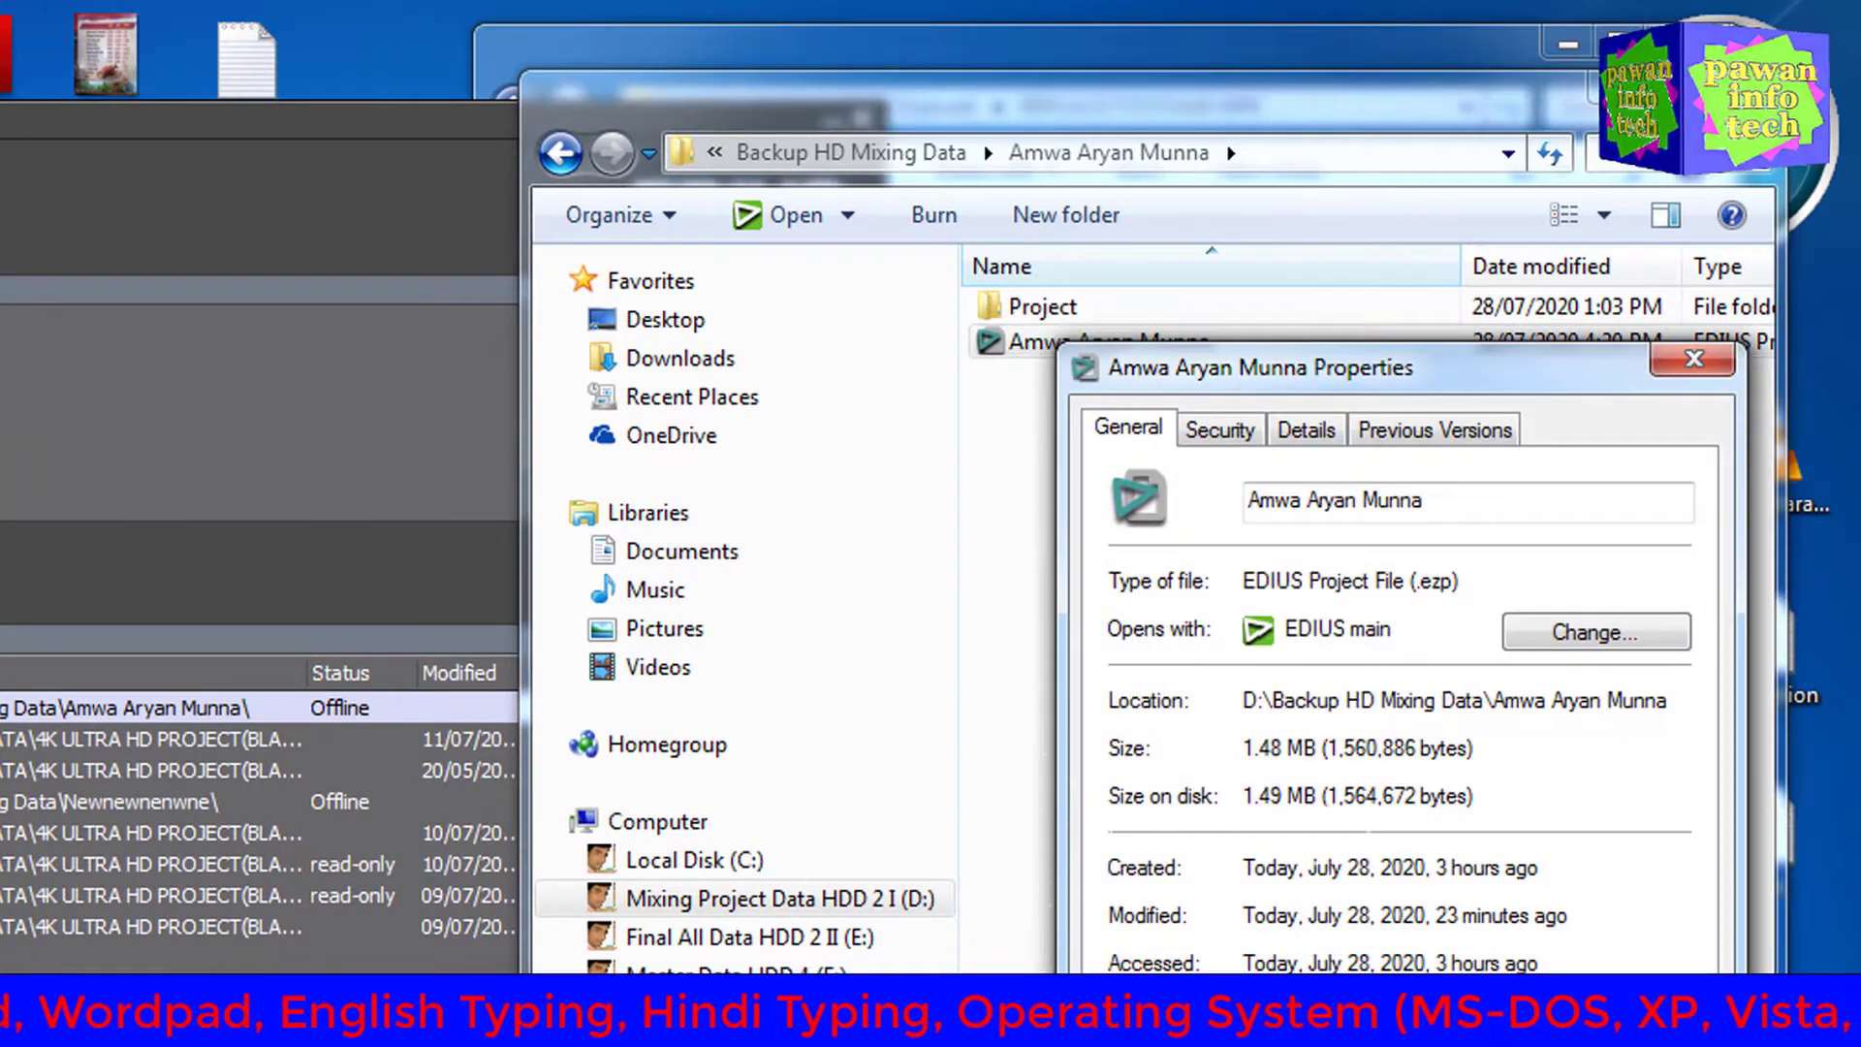
{"action": "left_click", "coordinate": [1694, 359]}
Copy the wedding project's EDIUS file from its folder in Backup HD Mixing Data
{"action": "right_click", "coordinate": [1101, 351]}
{"action": "left_click", "coordinate": [1202, 784]}
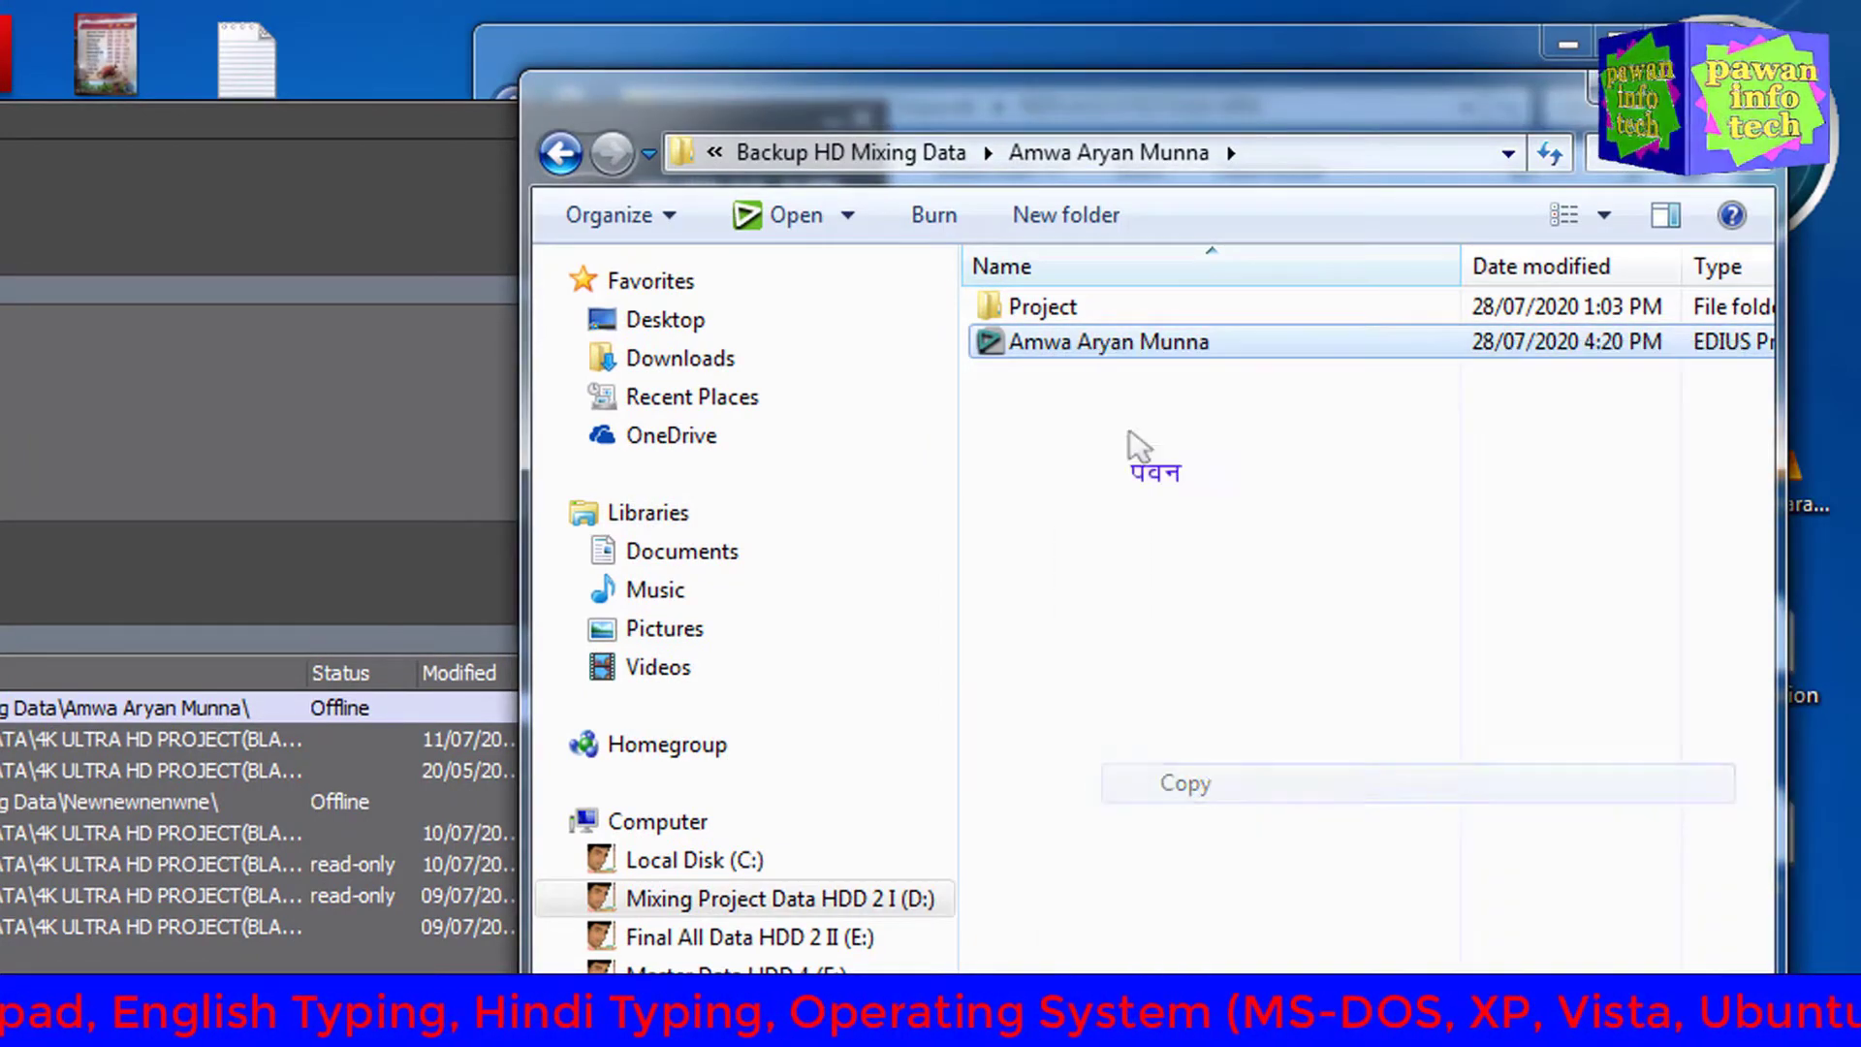
{"action": "right_click", "coordinate": [1076, 346]}
{"action": "left_click", "coordinate": [1181, 785]}
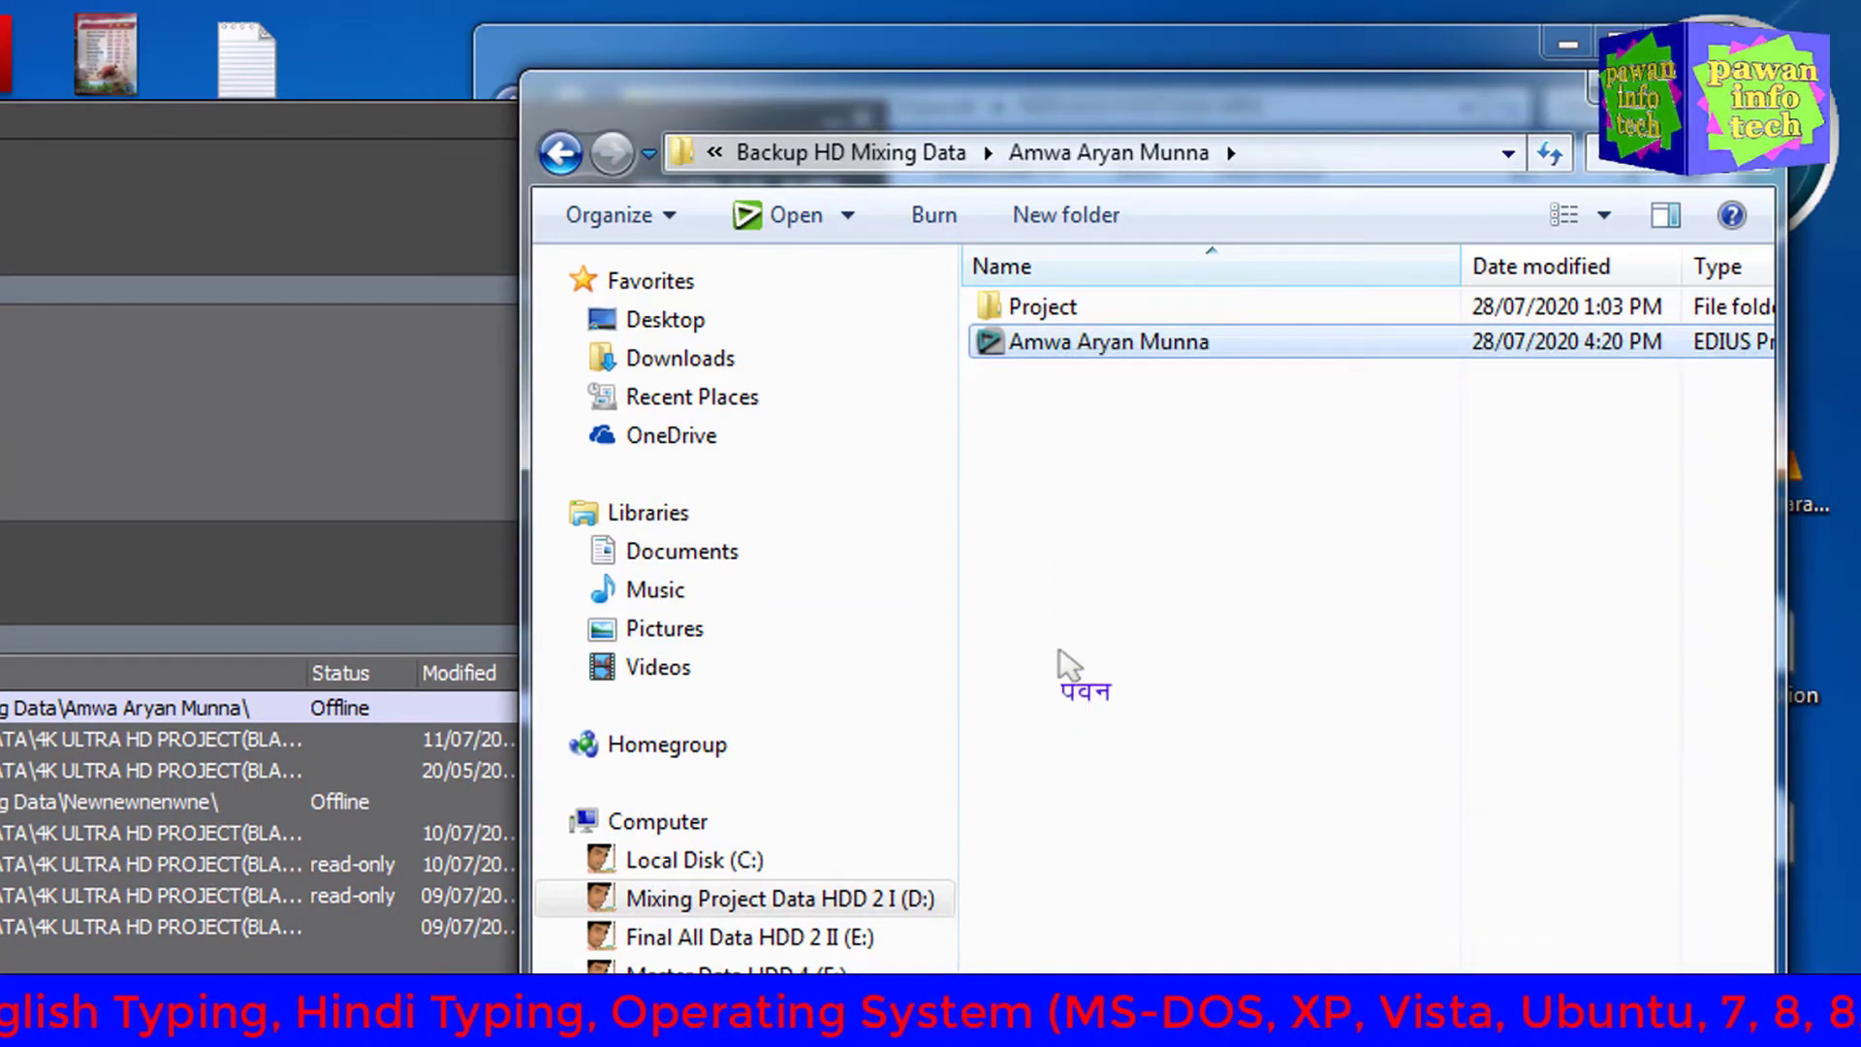
Paste the project file into 4 K Mixing Backup Data, inside 4K ULTRA HD DATA\4K ULTRA HD PROJECT(BLACK) on drive D
{"action": "left_click", "coordinate": [556, 162]}
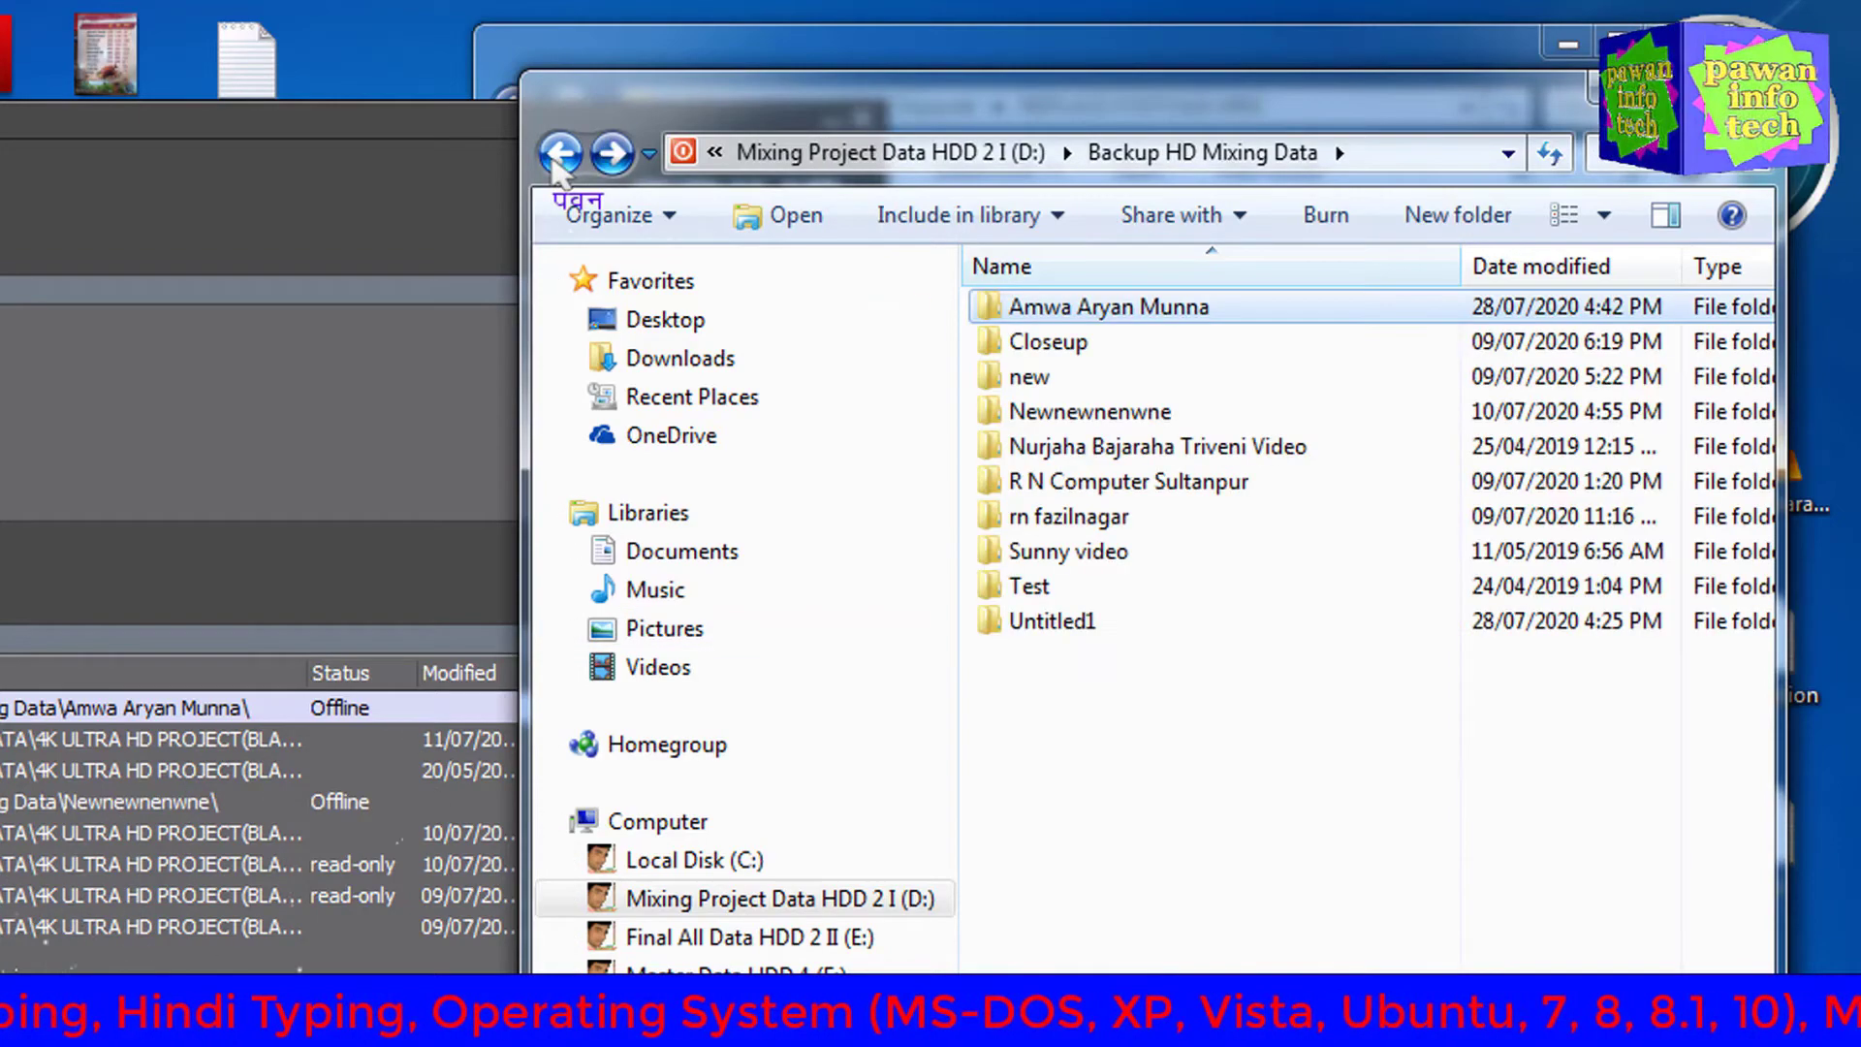
{"action": "left_click", "coordinate": [555, 162]}
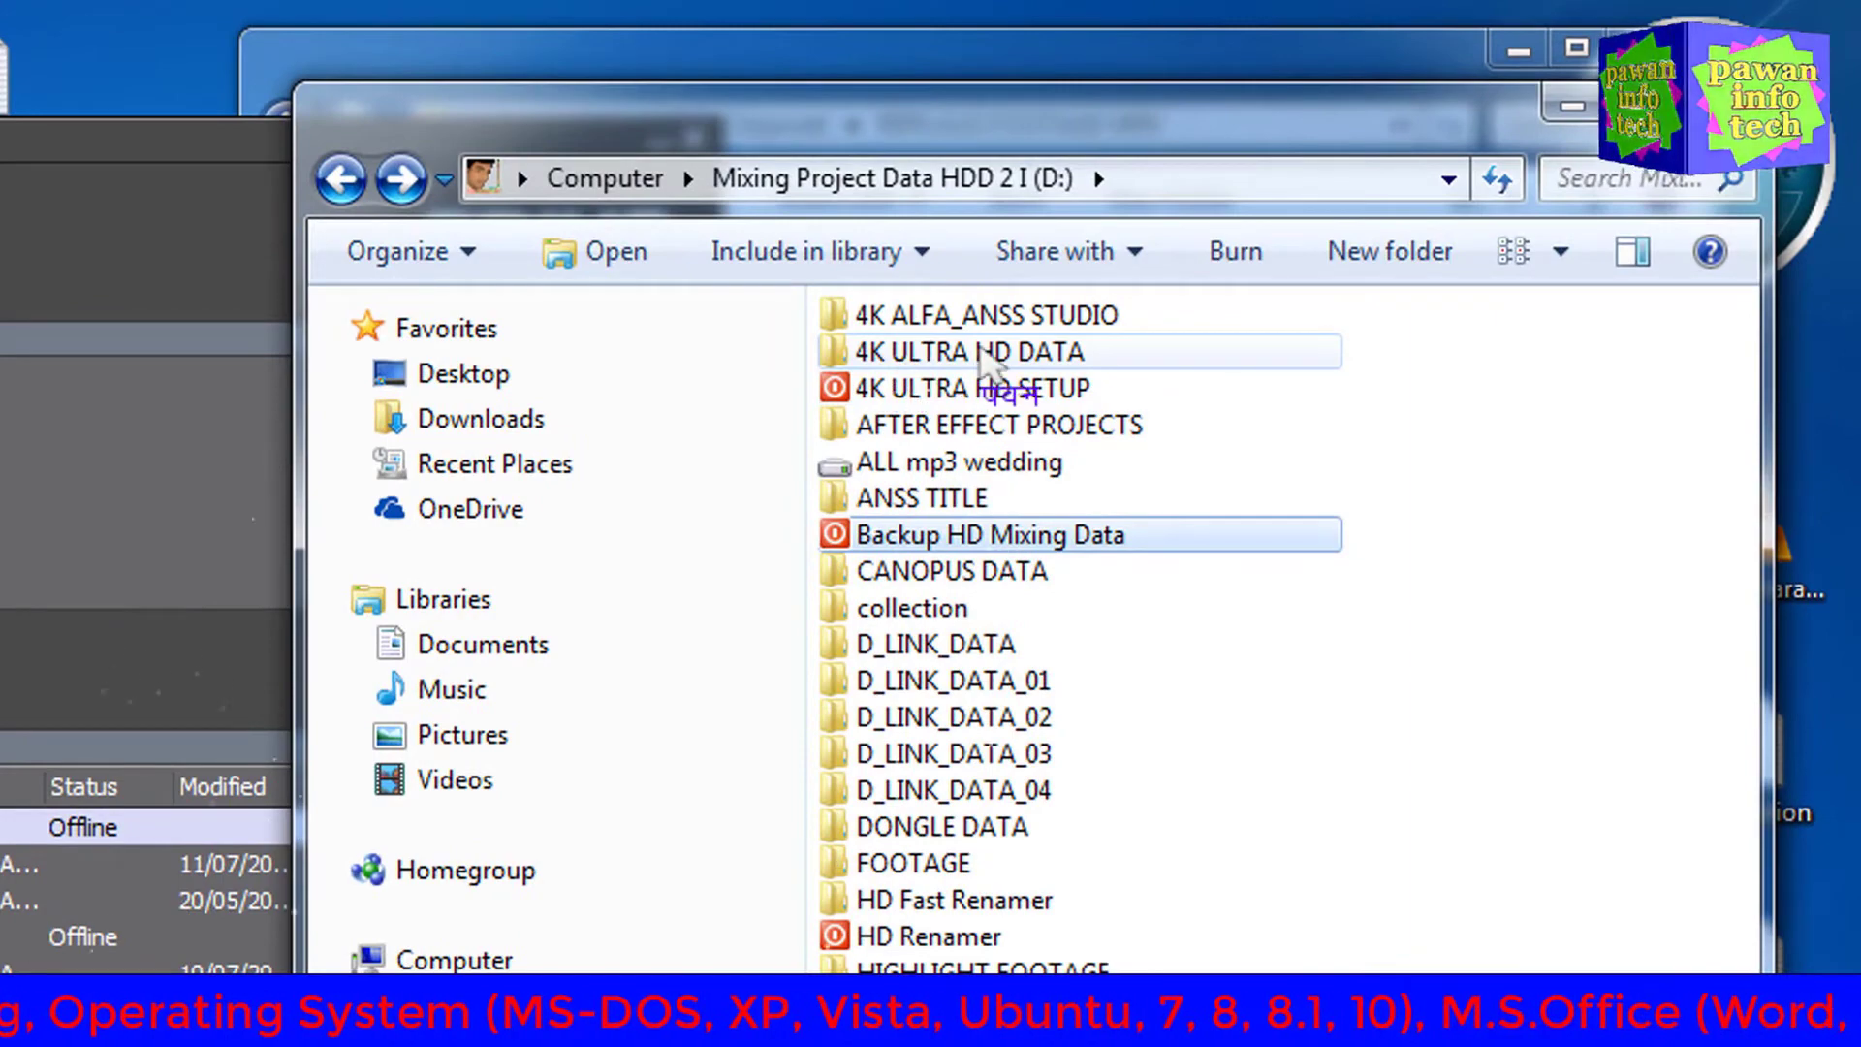
{"action": "double_click", "coordinate": [986, 362]}
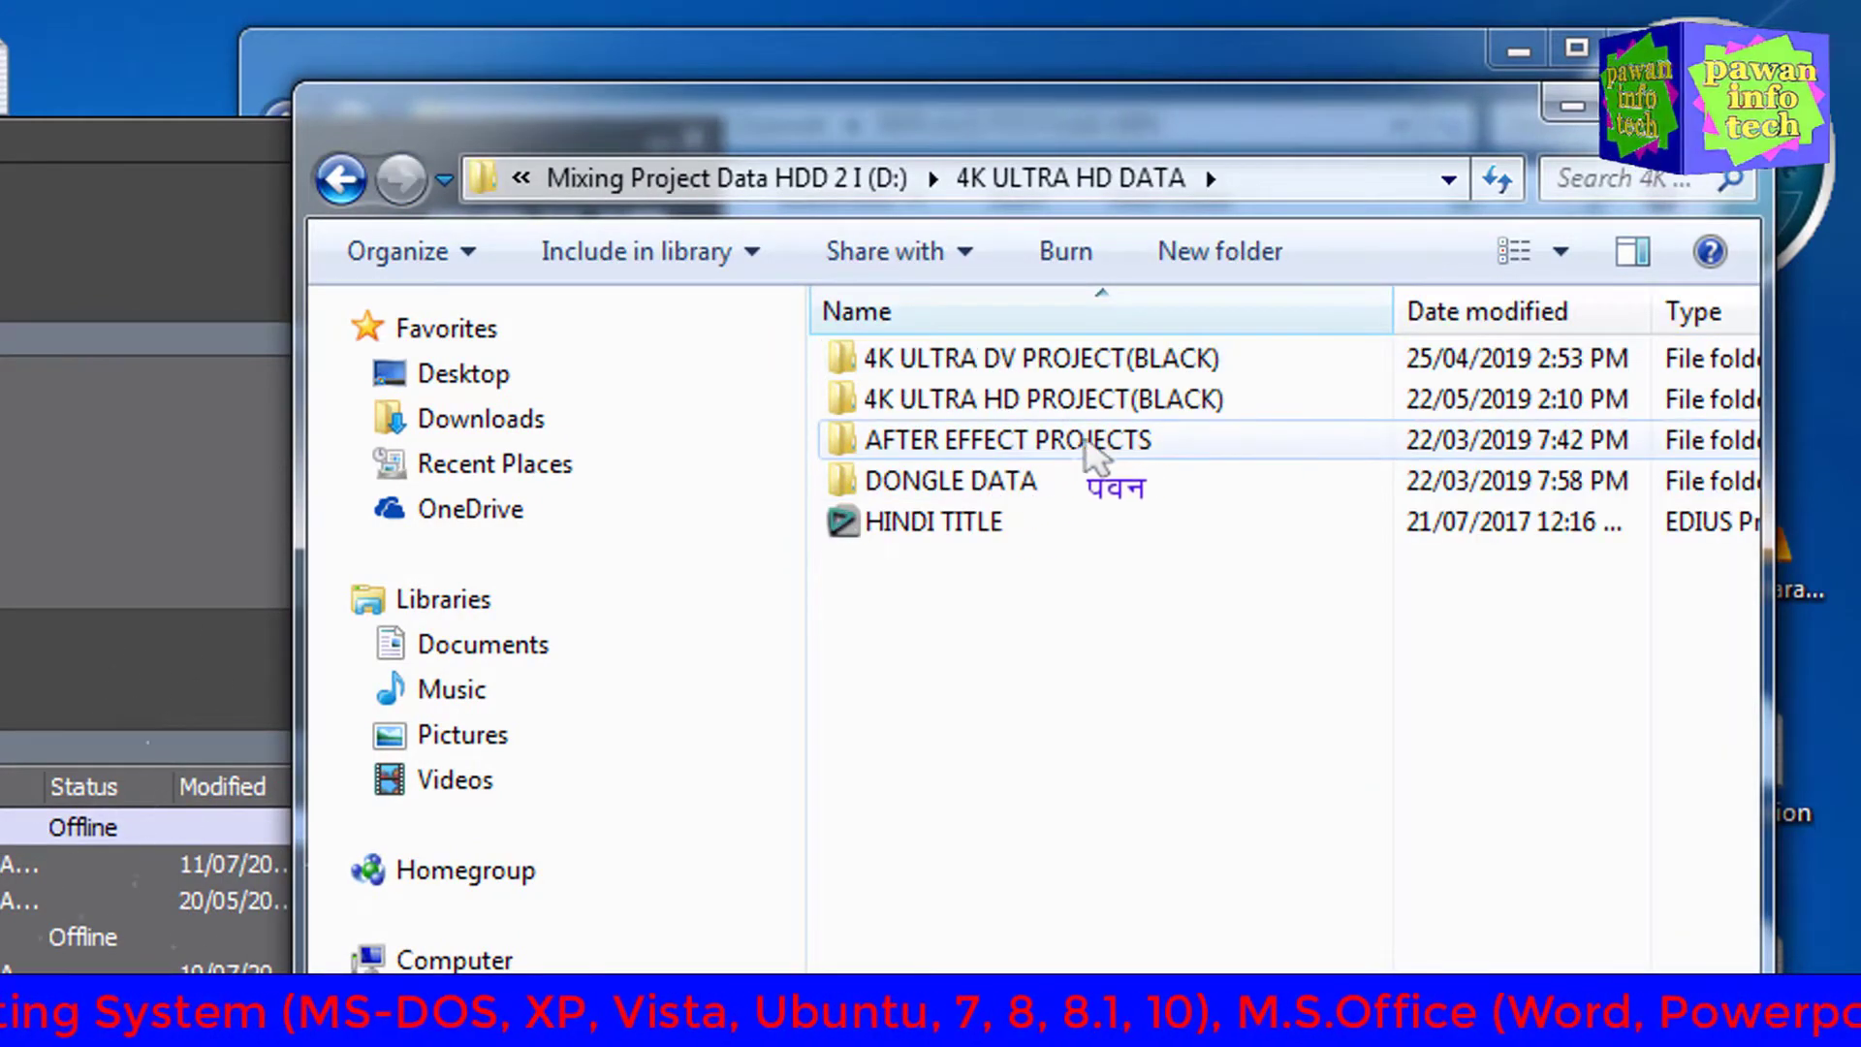
{"action": "double_click", "coordinate": [998, 400]}
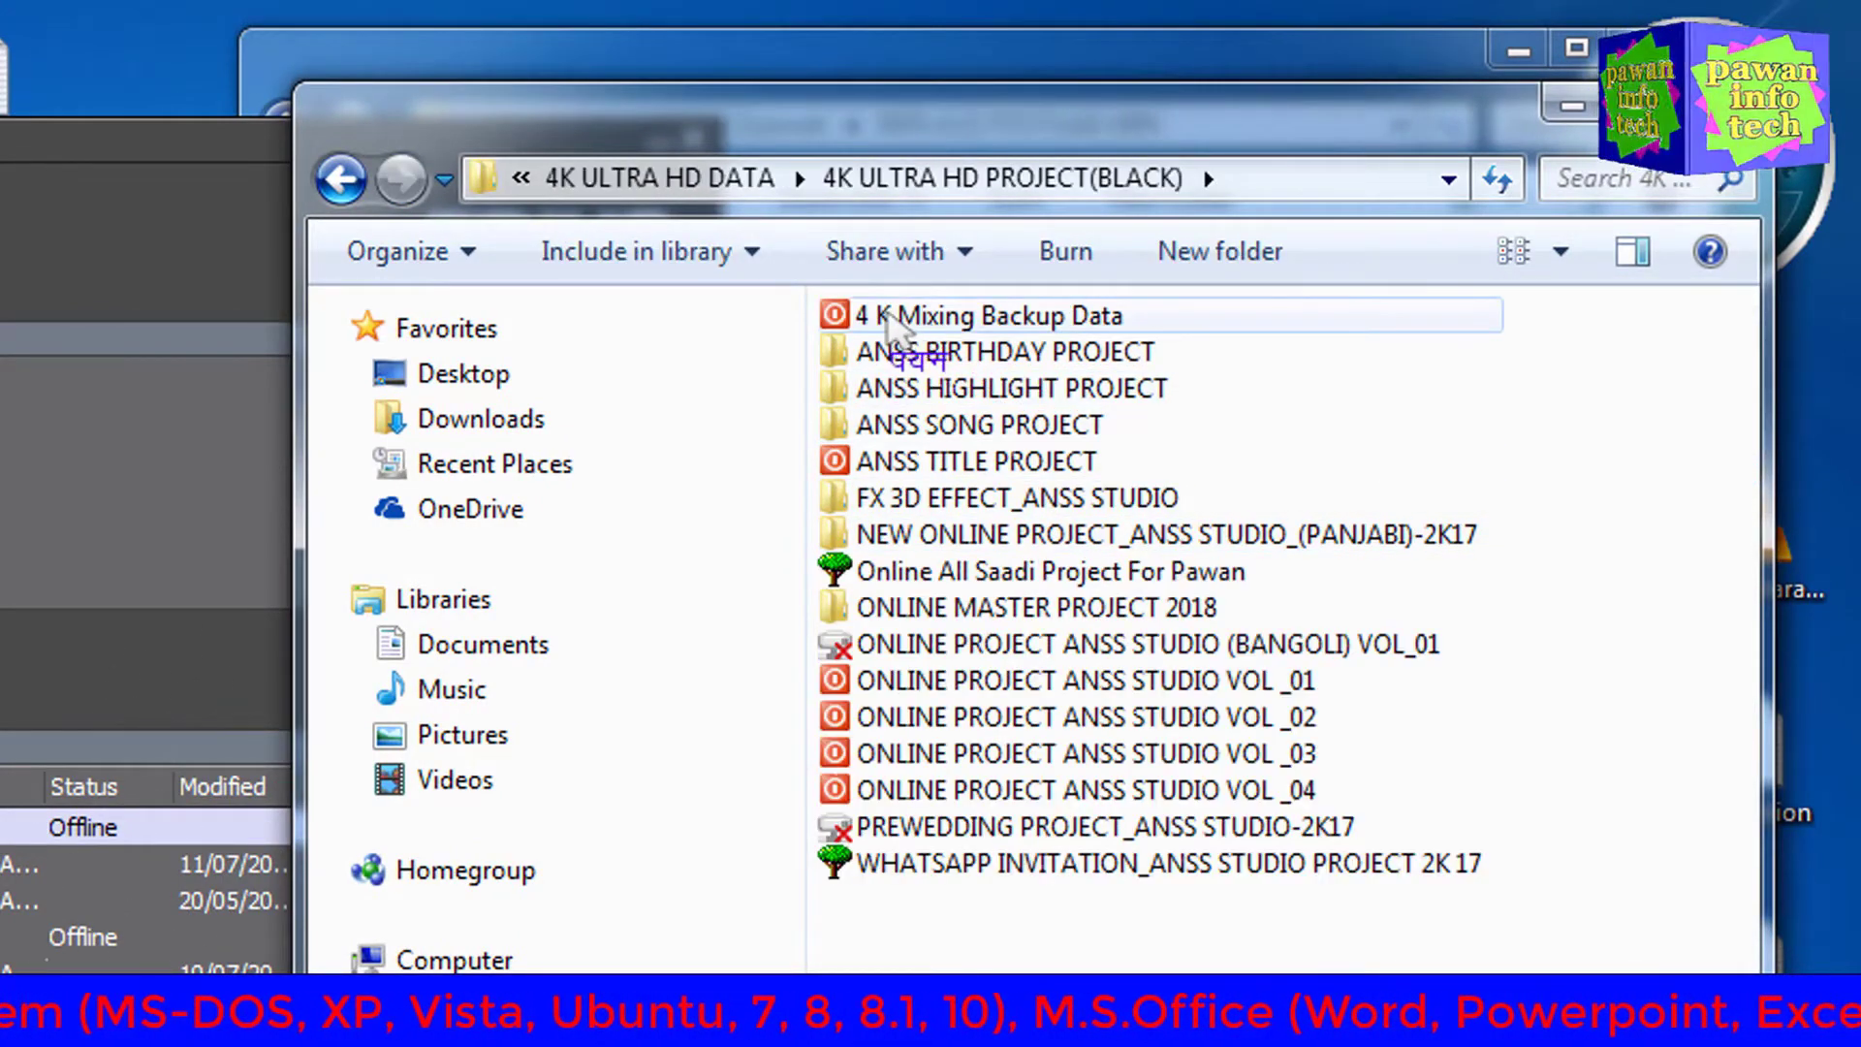
{"action": "double_click", "coordinate": [1047, 317]}
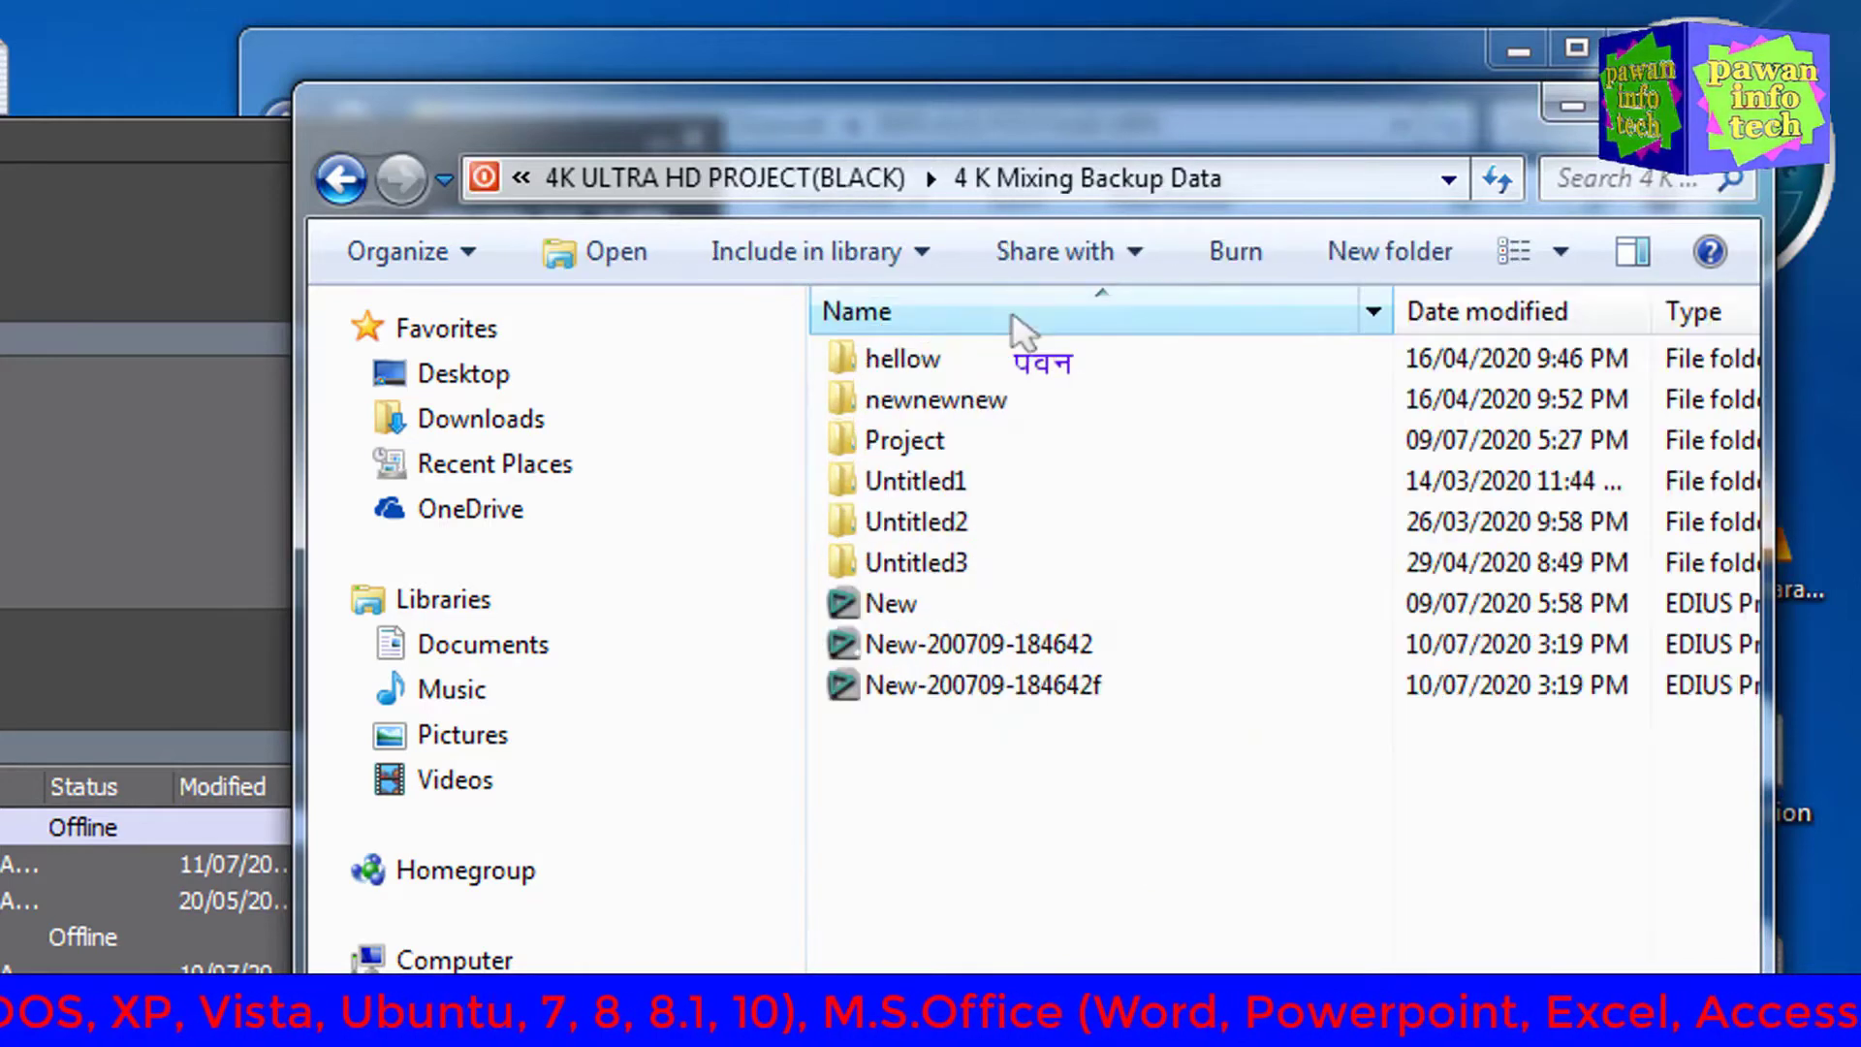
{"action": "right_click", "coordinate": [961, 874]}
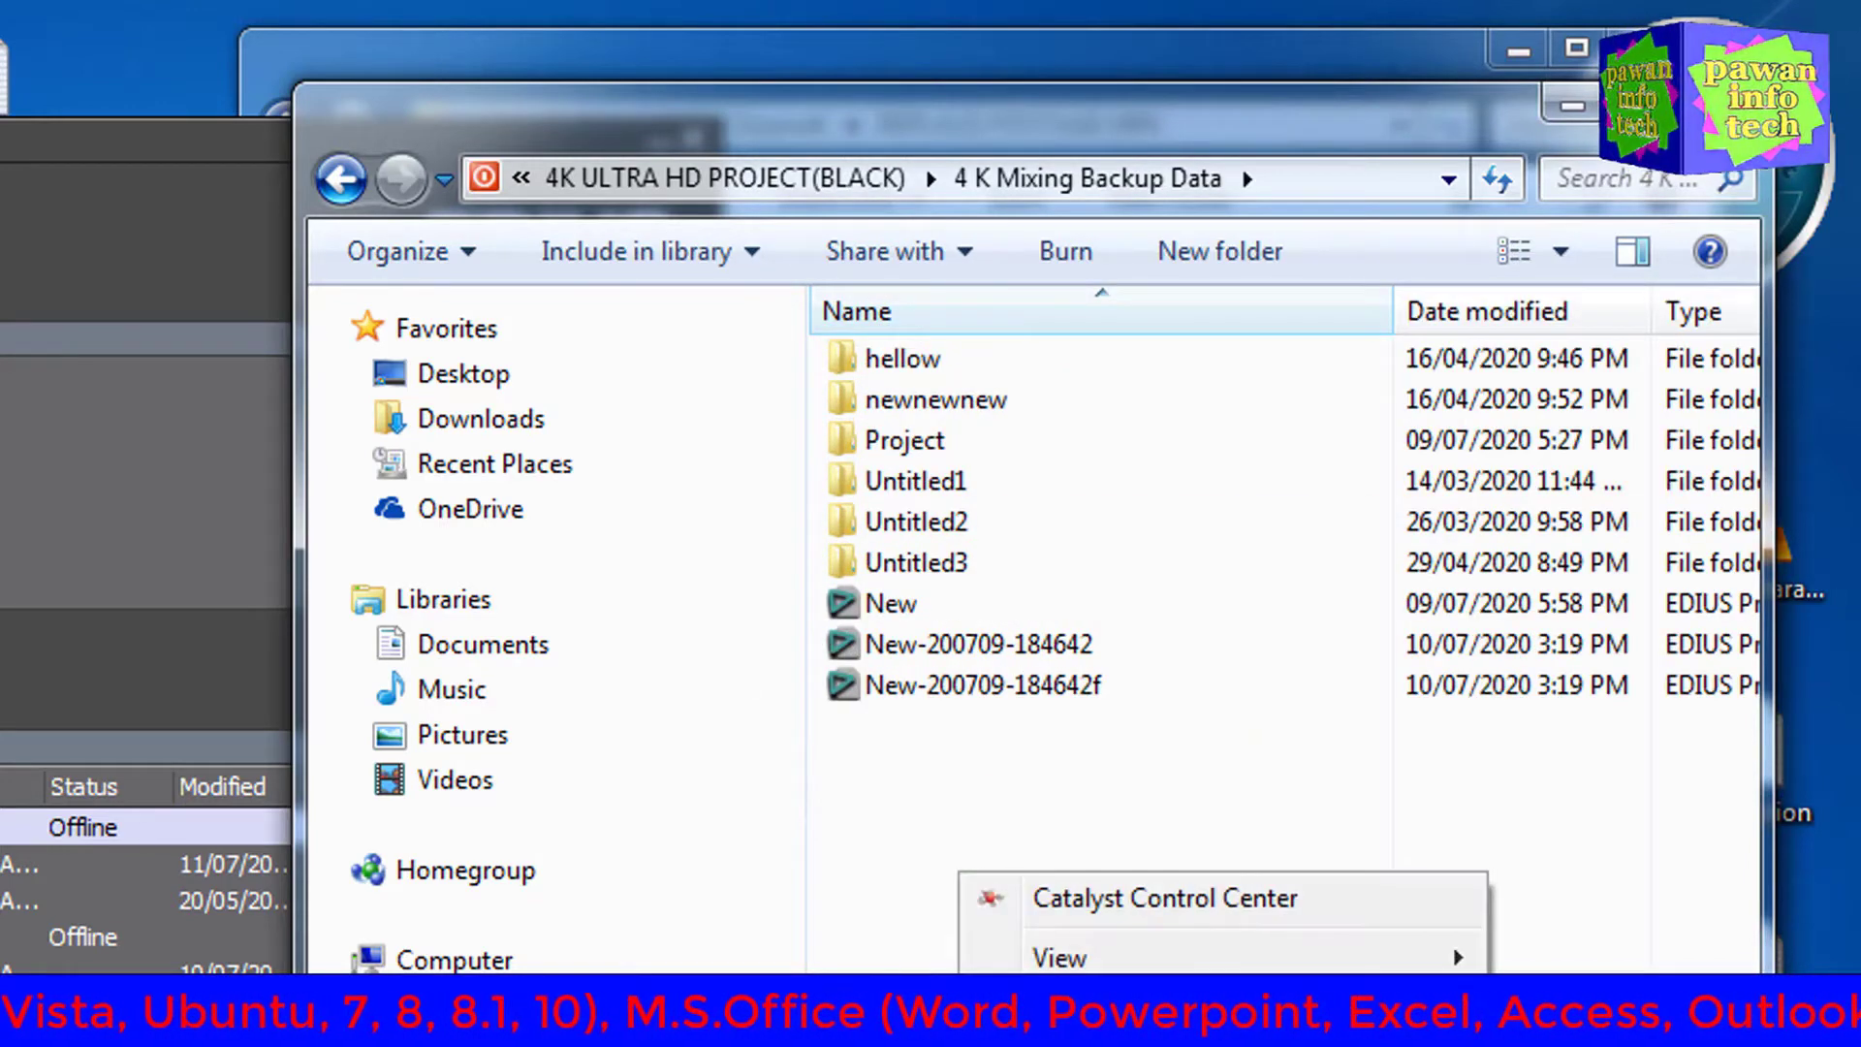
{"action": "left_click", "coordinate": [1062, 1043]}
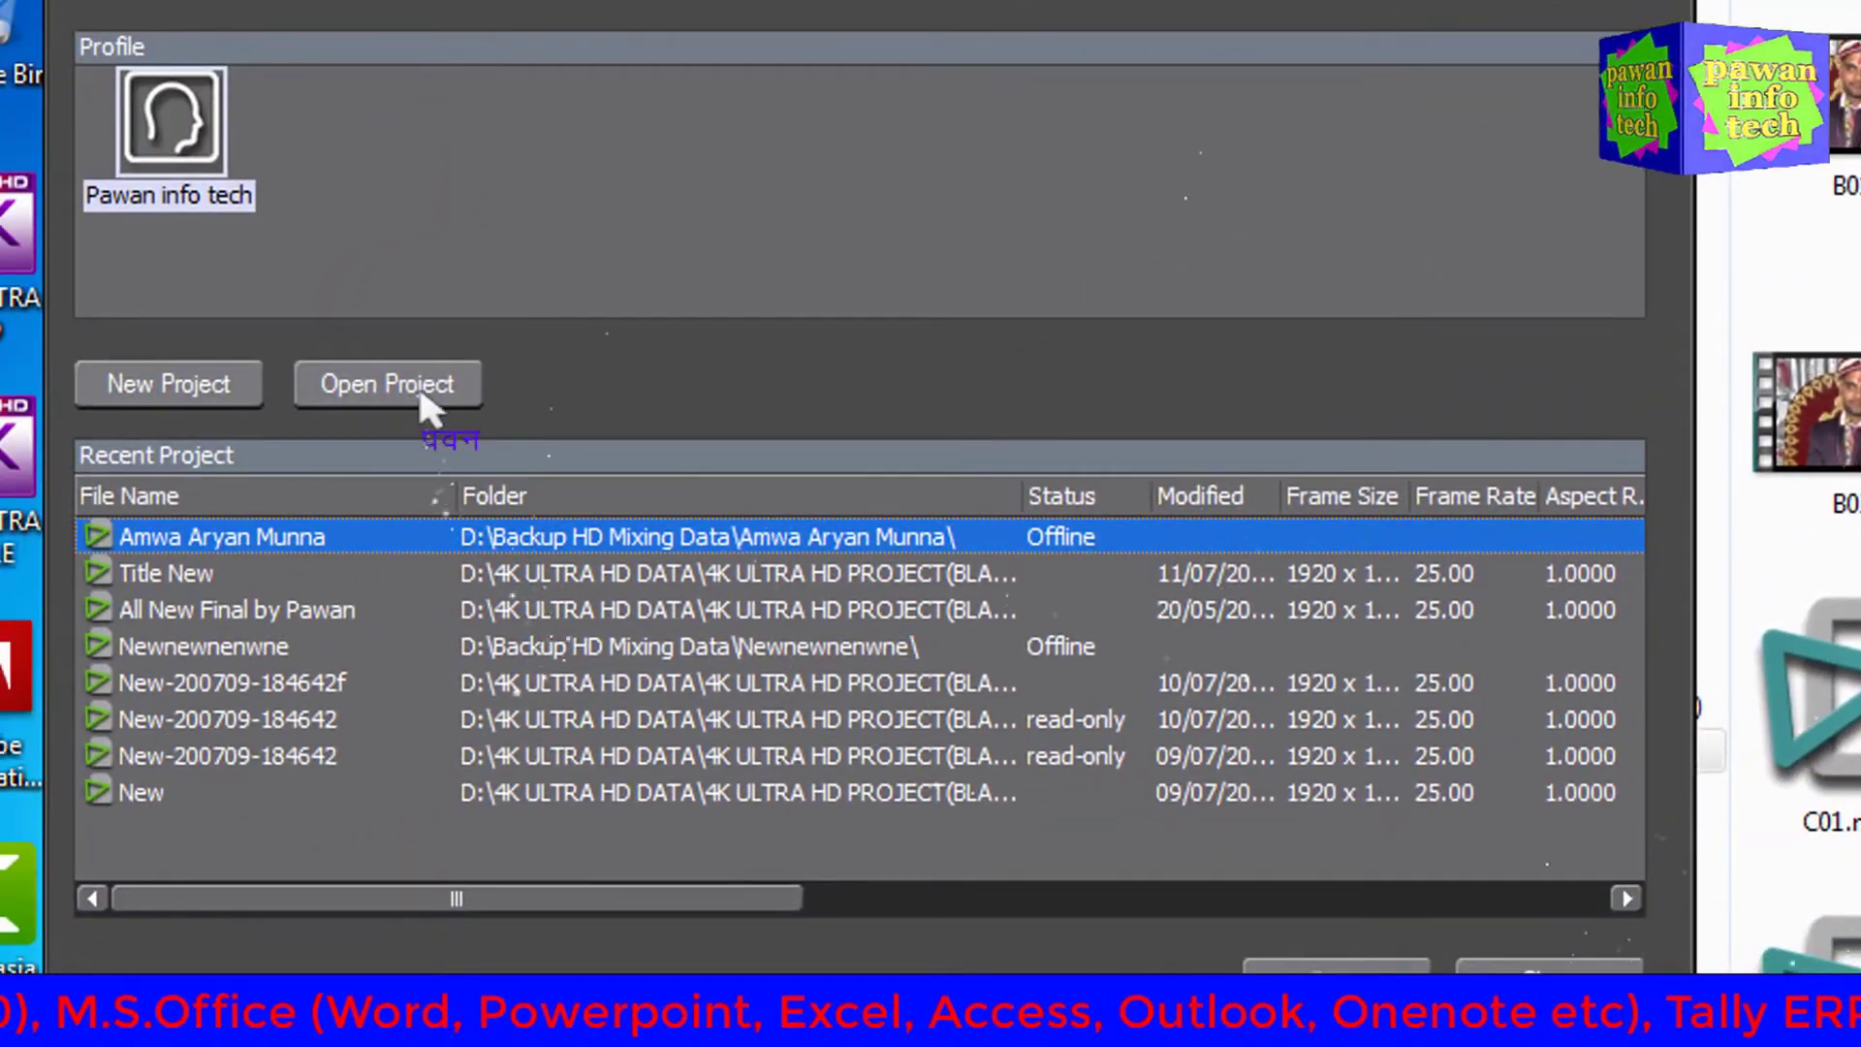
Open the pasted wedding project in EDIUS from 4 K Mixing Backup Data in 4K ULTRA HD PROJECT(BLACK) on drive D
{"action": "left_click", "coordinate": [420, 394]}
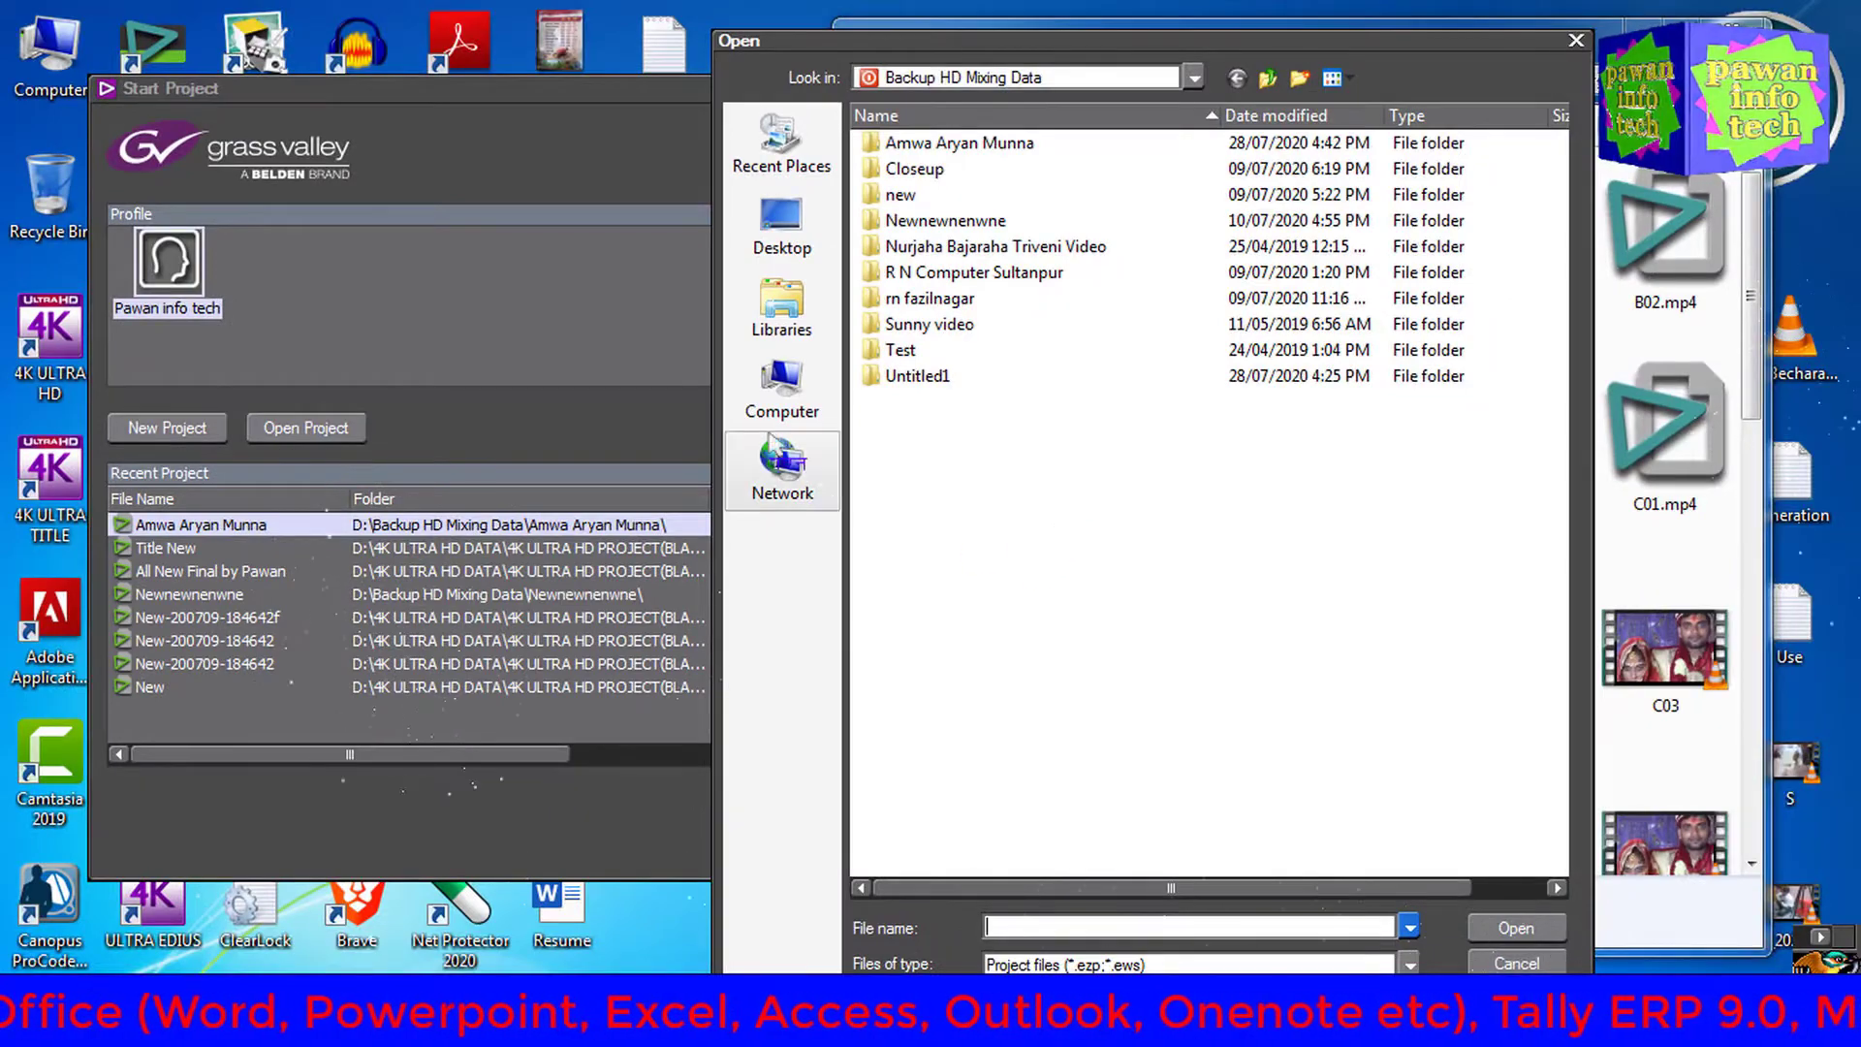
{"action": "left_click", "coordinate": [822, 407]}
{"action": "double_click", "coordinate": [1278, 199]}
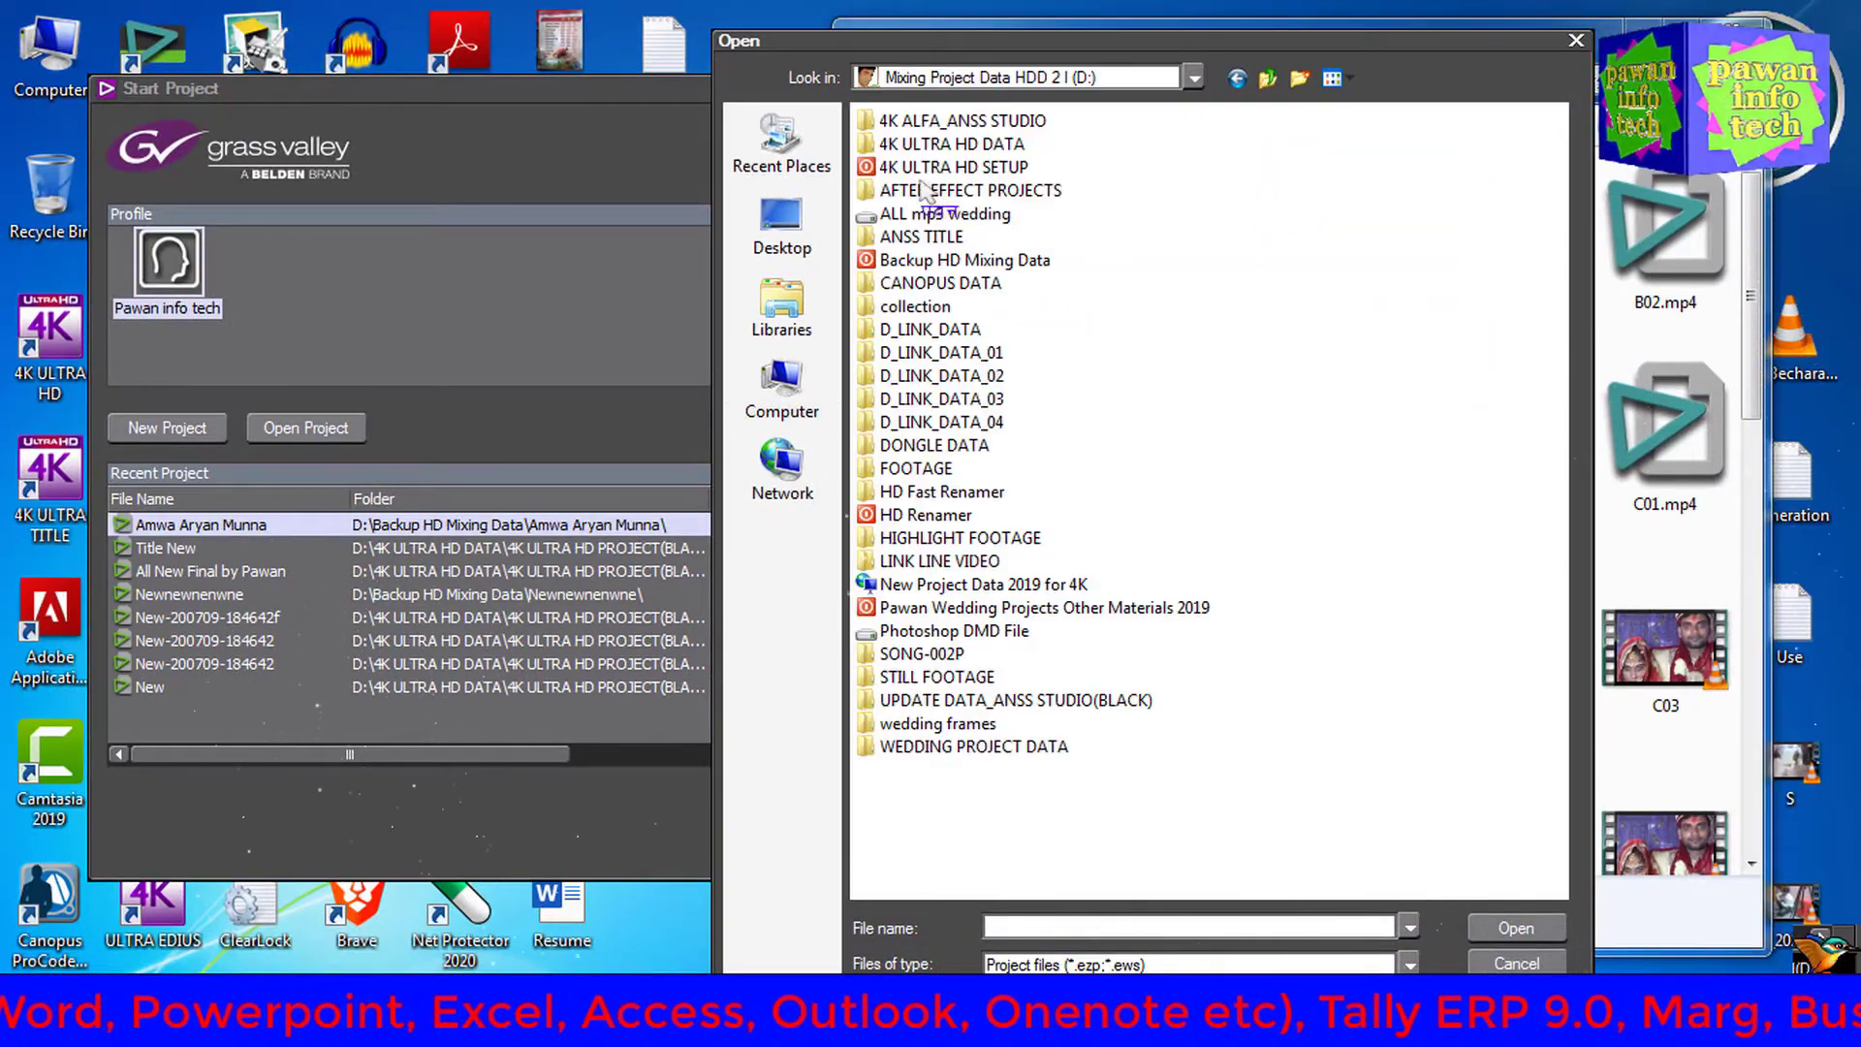
{"action": "double_click", "coordinate": [930, 143]}
{"action": "double_click", "coordinate": [945, 142]}
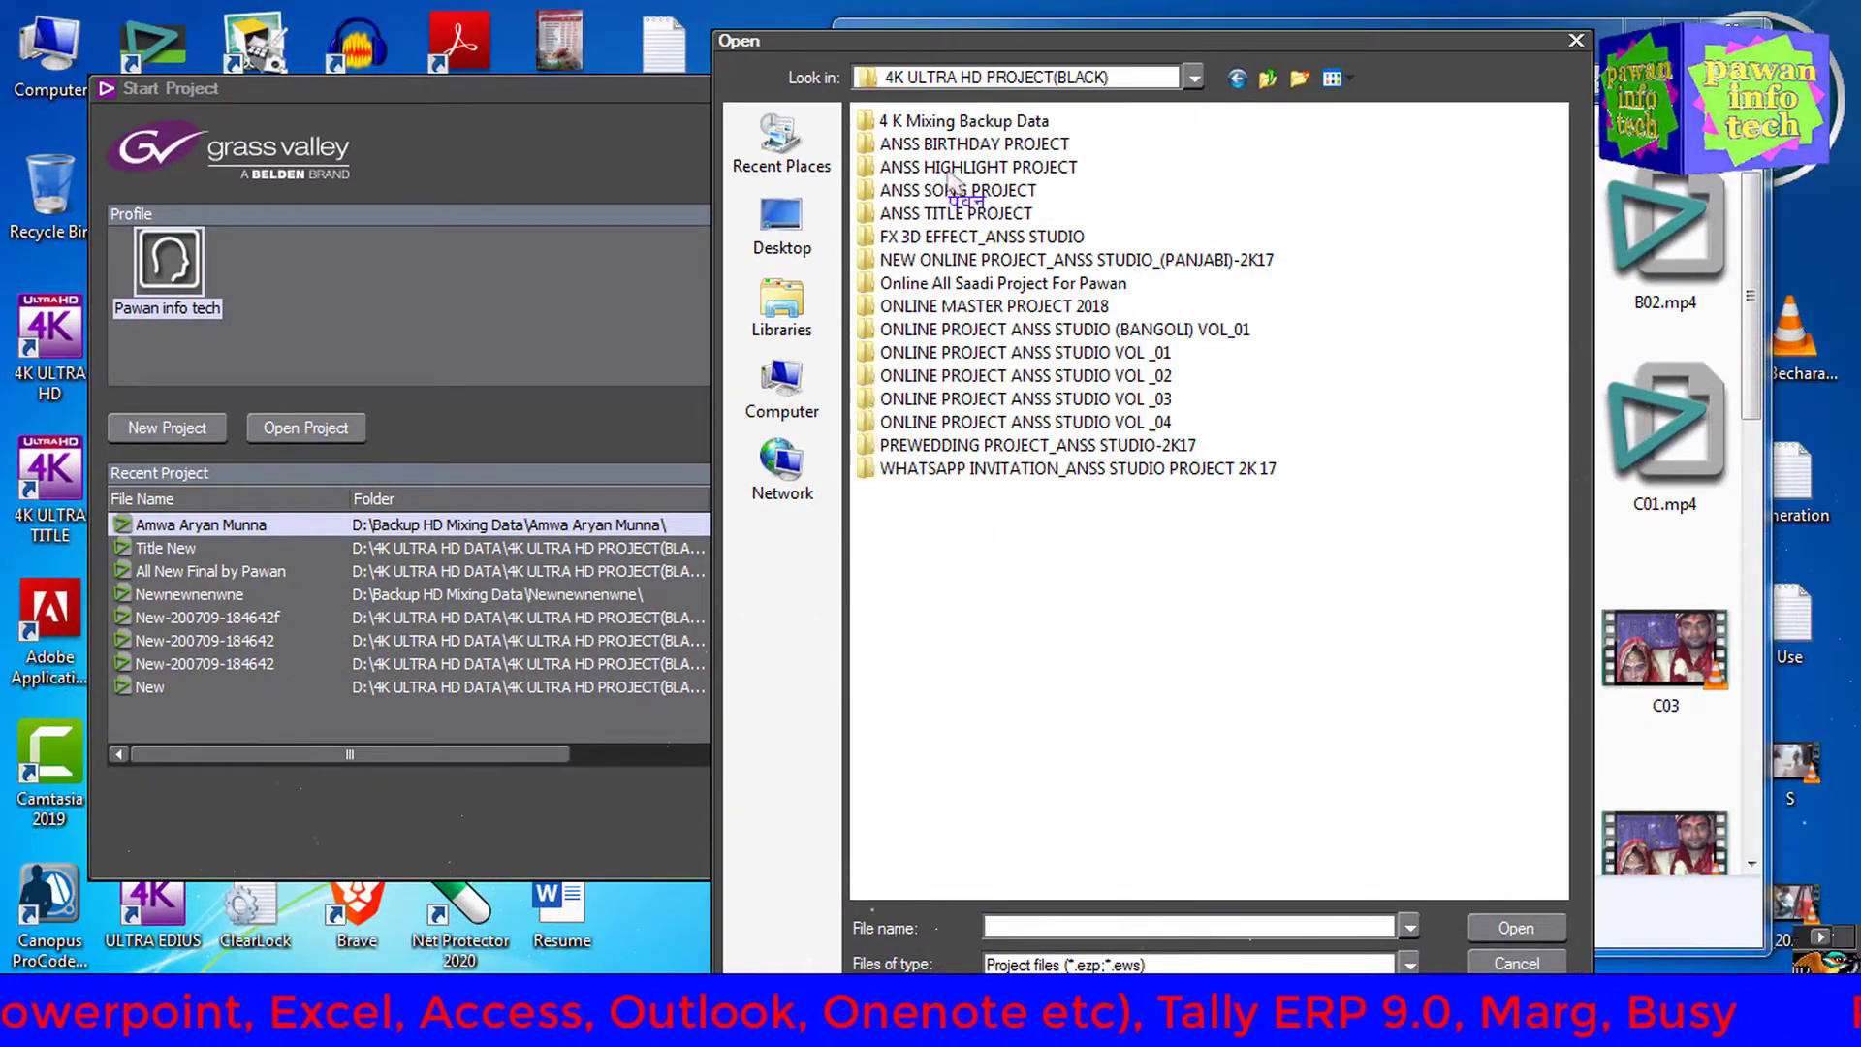
{"action": "double_click", "coordinate": [936, 122]}
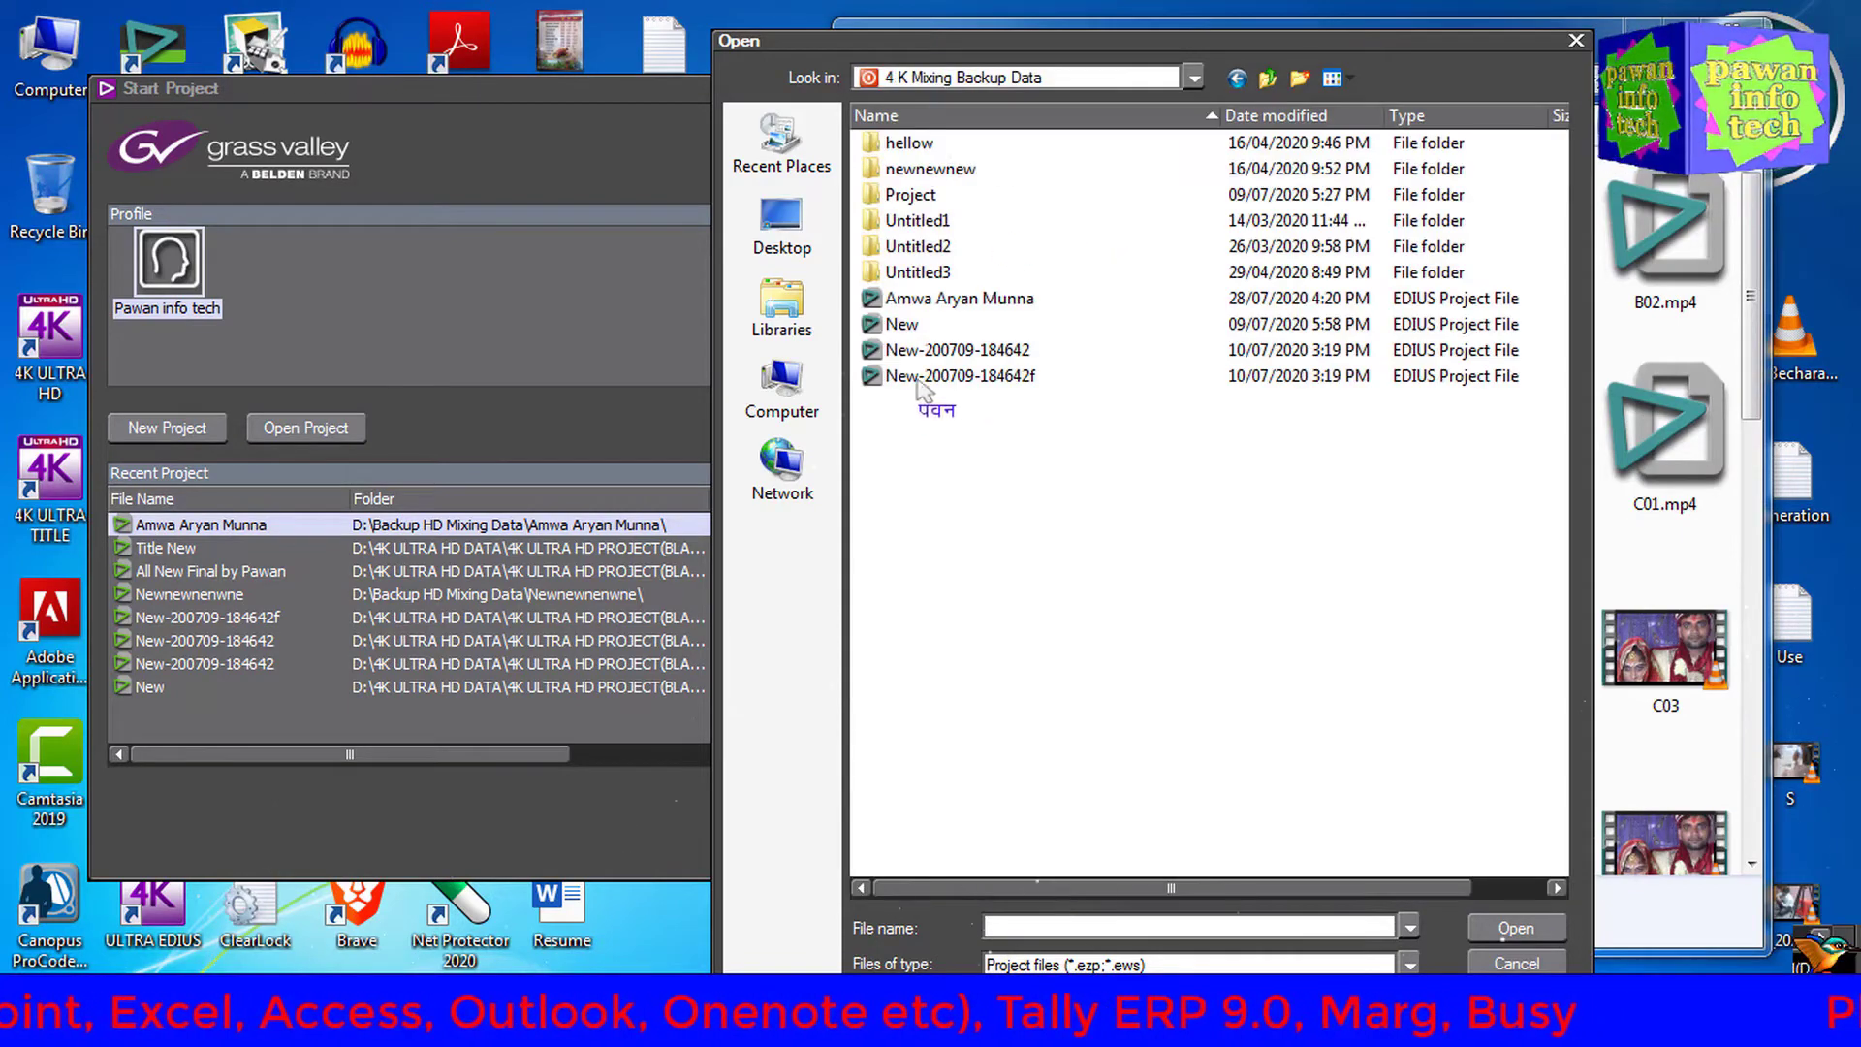
{"action": "double_click", "coordinate": [919, 300]}
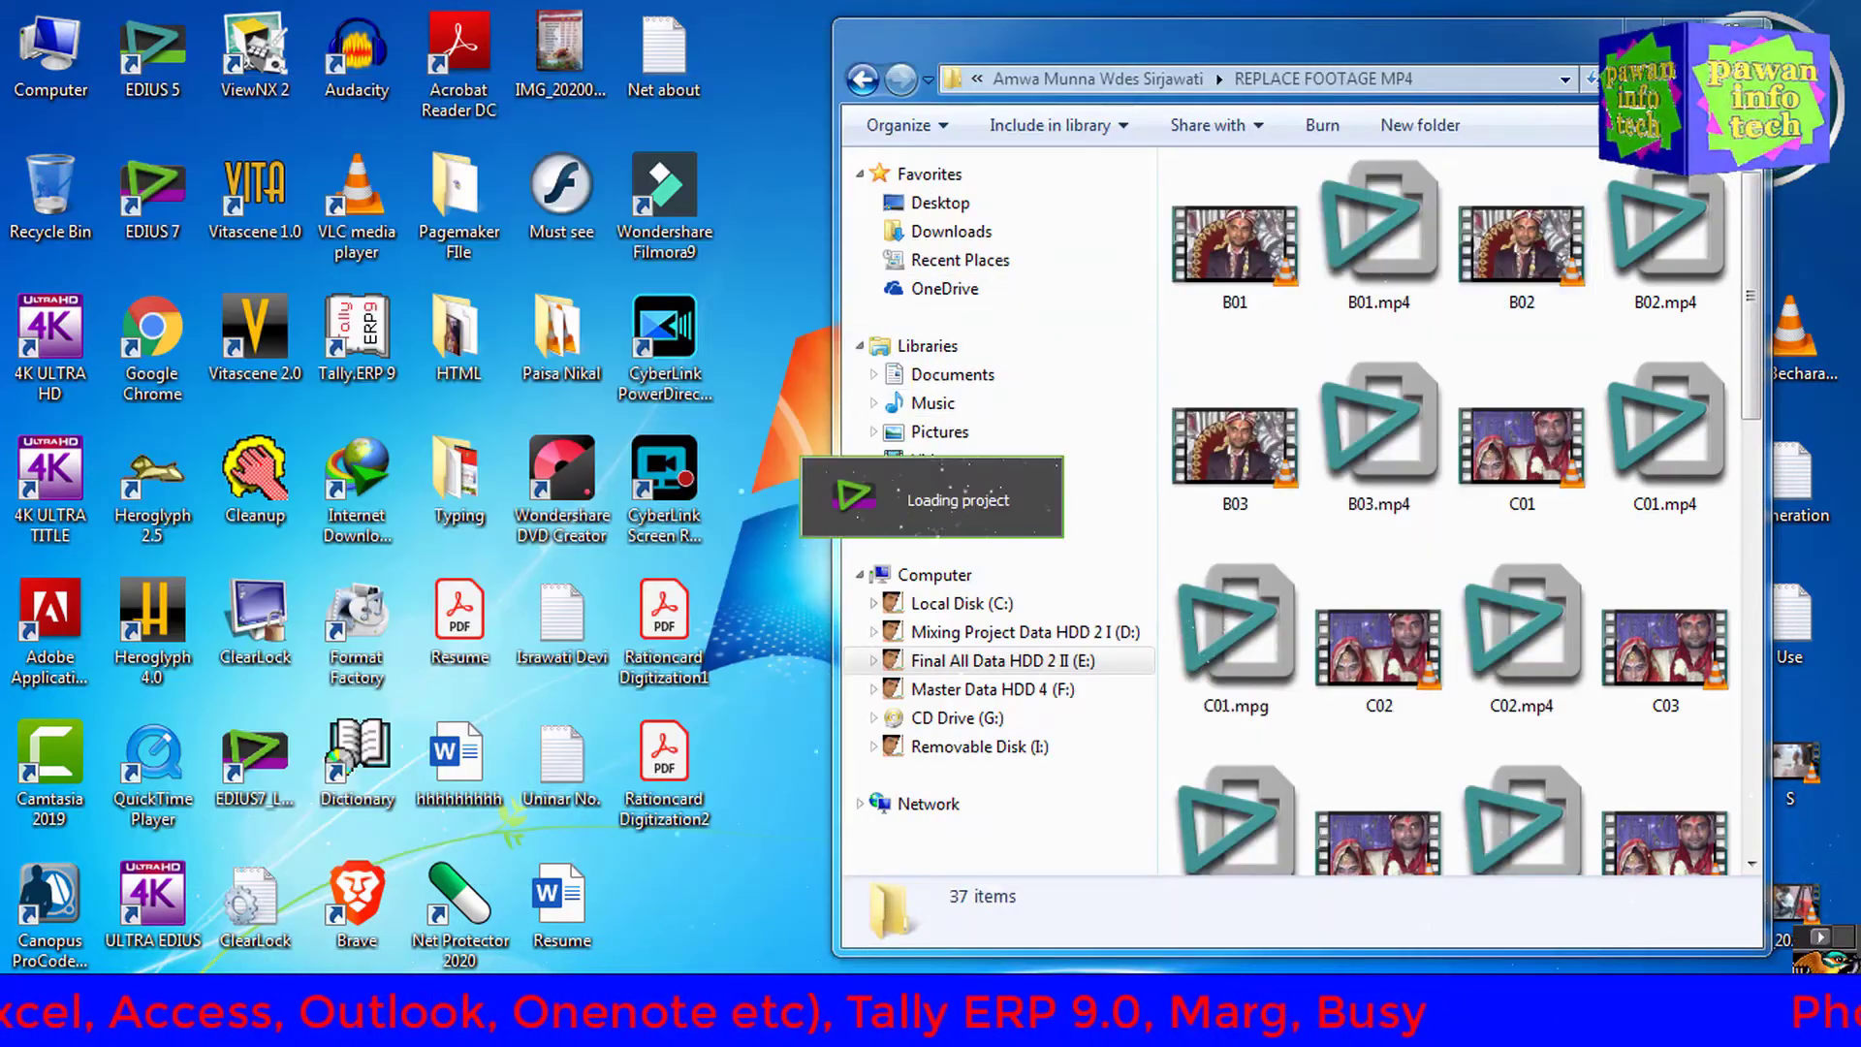
Show the bare desktop while the wedding project loads
{"action": "key", "text": "super+d"}
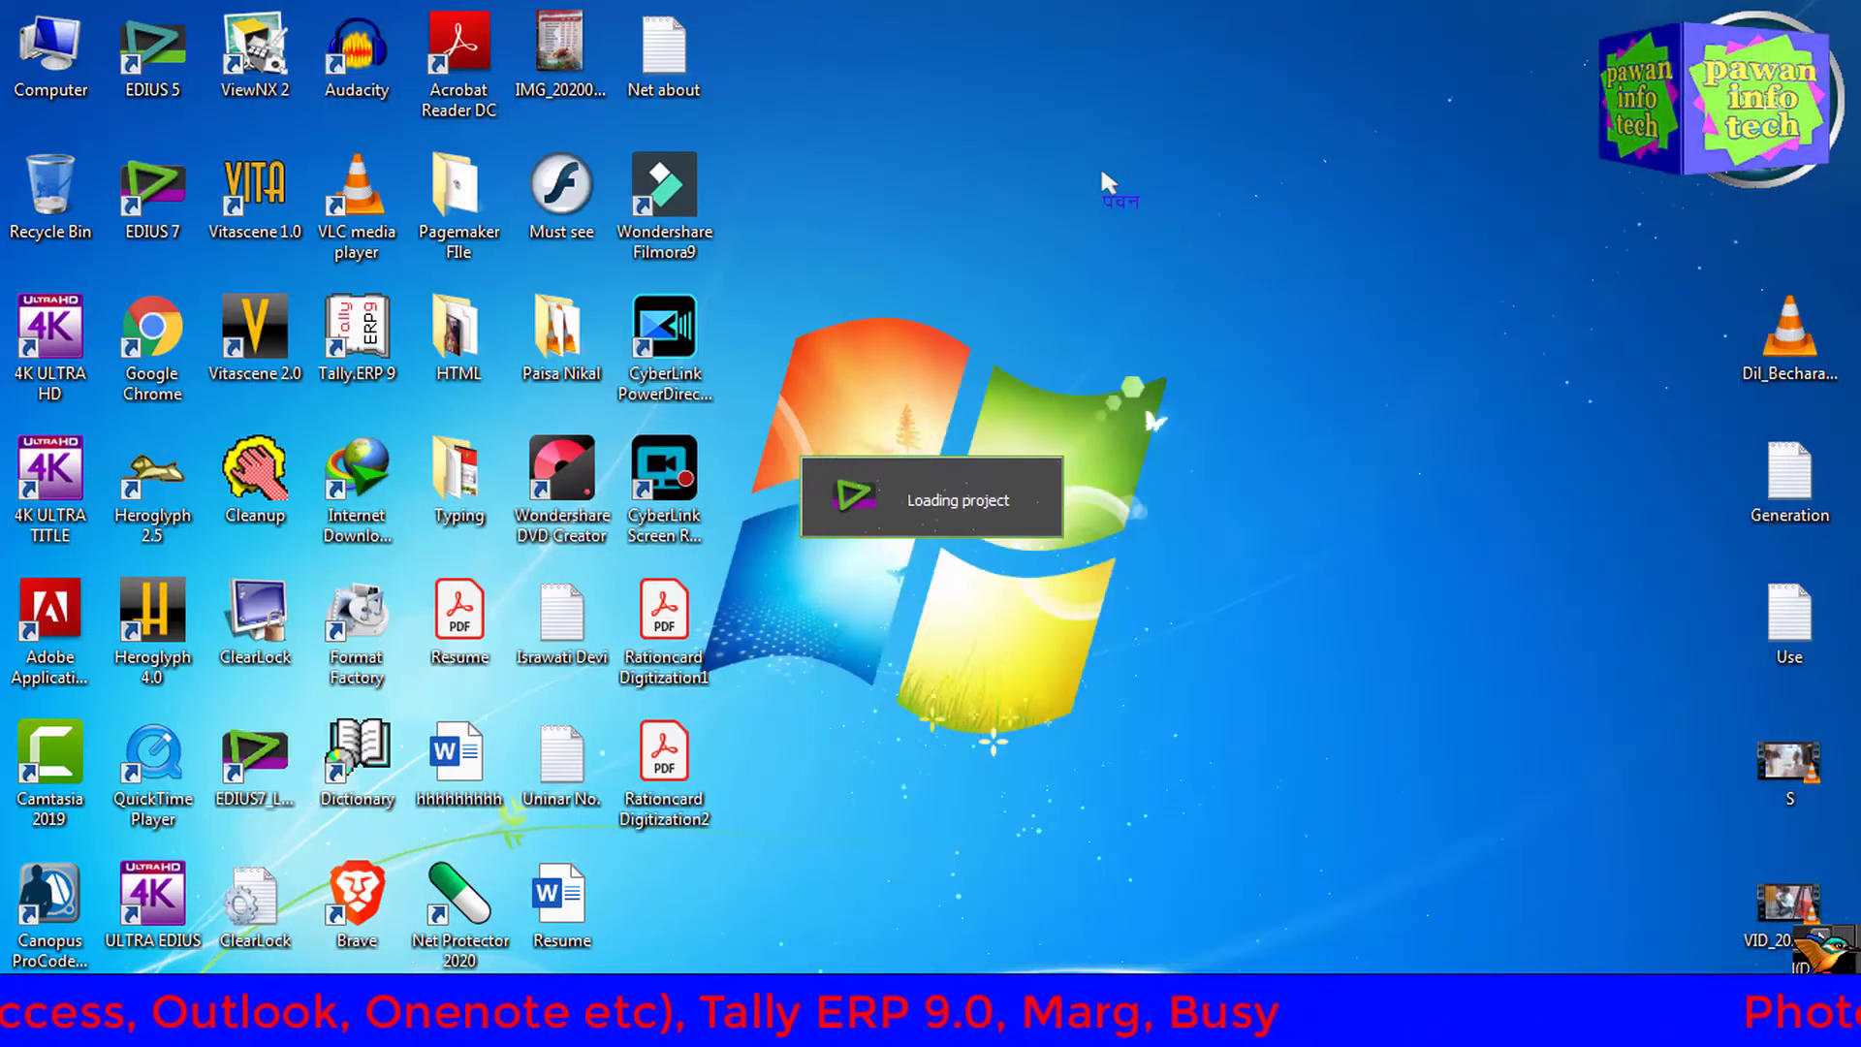
{"action": "right_click", "coordinate": [1087, 157]}
{"action": "left_click", "coordinate": [1200, 276]}
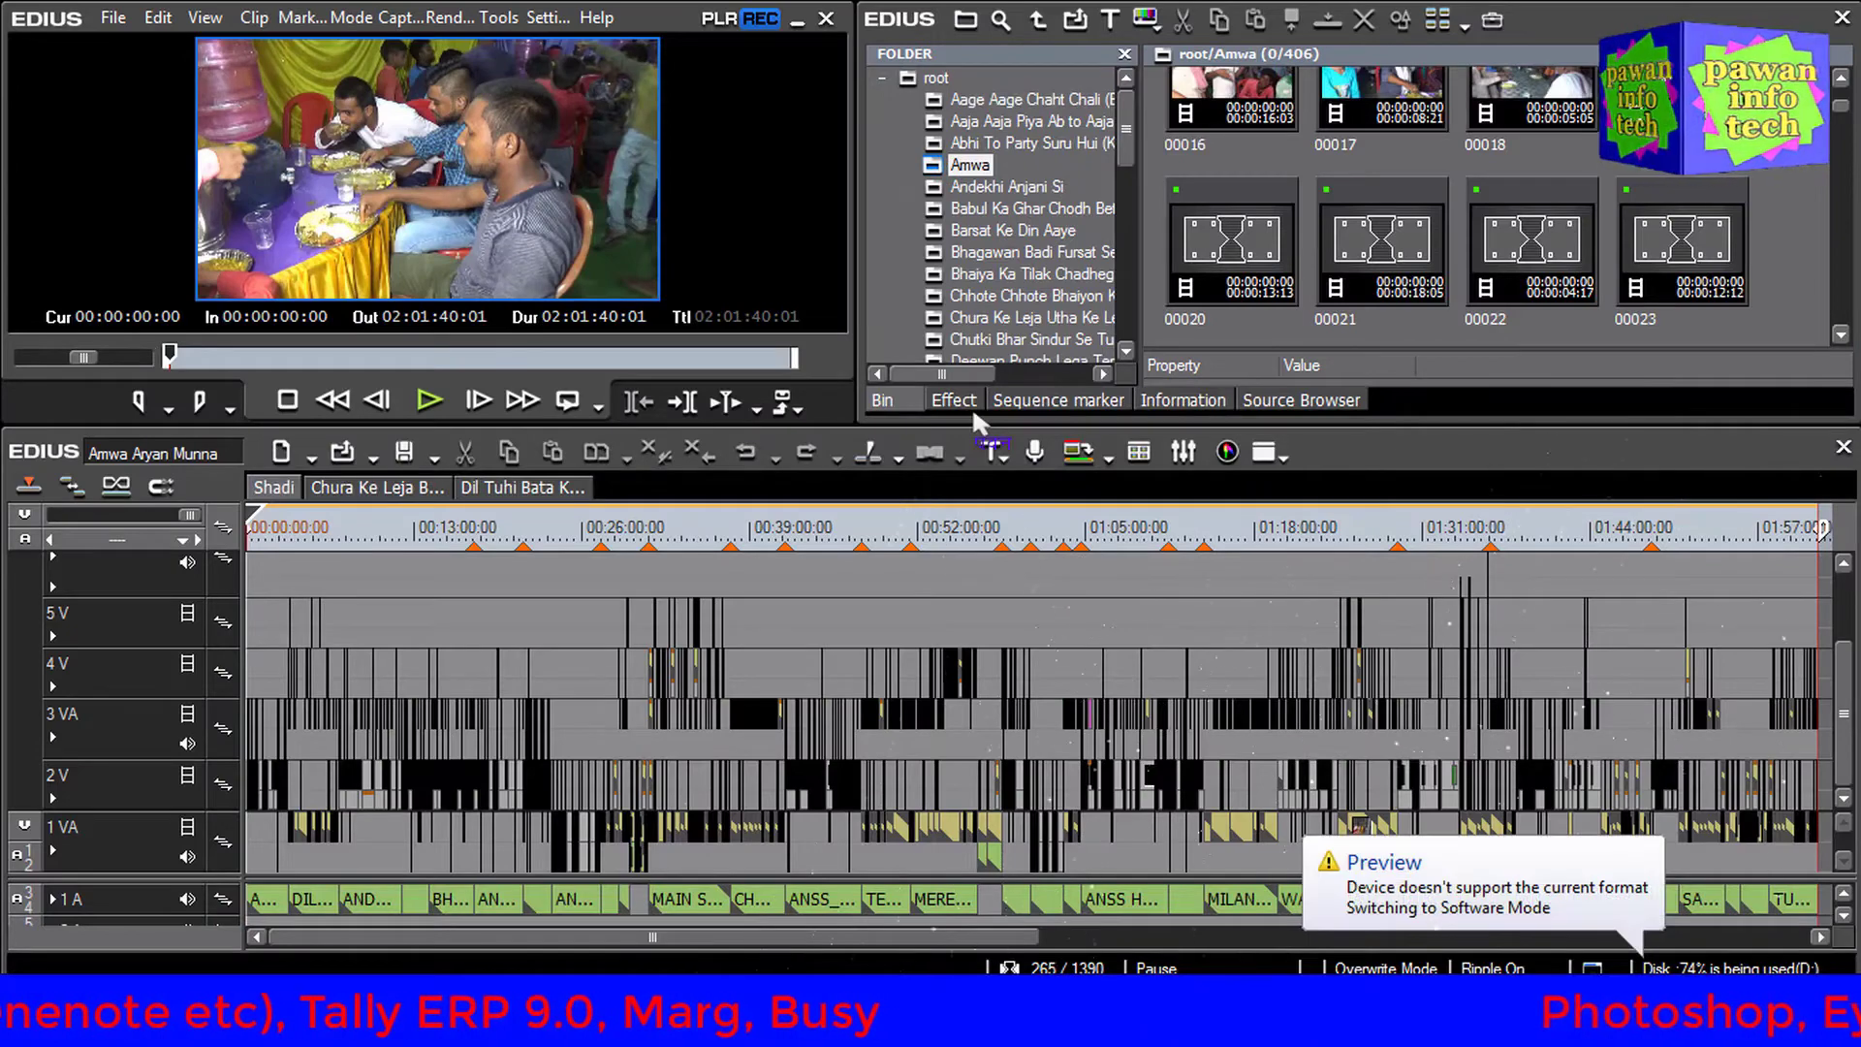
Check the footage in the Chura Ke Leja sequence by scrubbing and playing parts of its first 40 seconds
{"action": "left_click", "coordinate": [392, 486]}
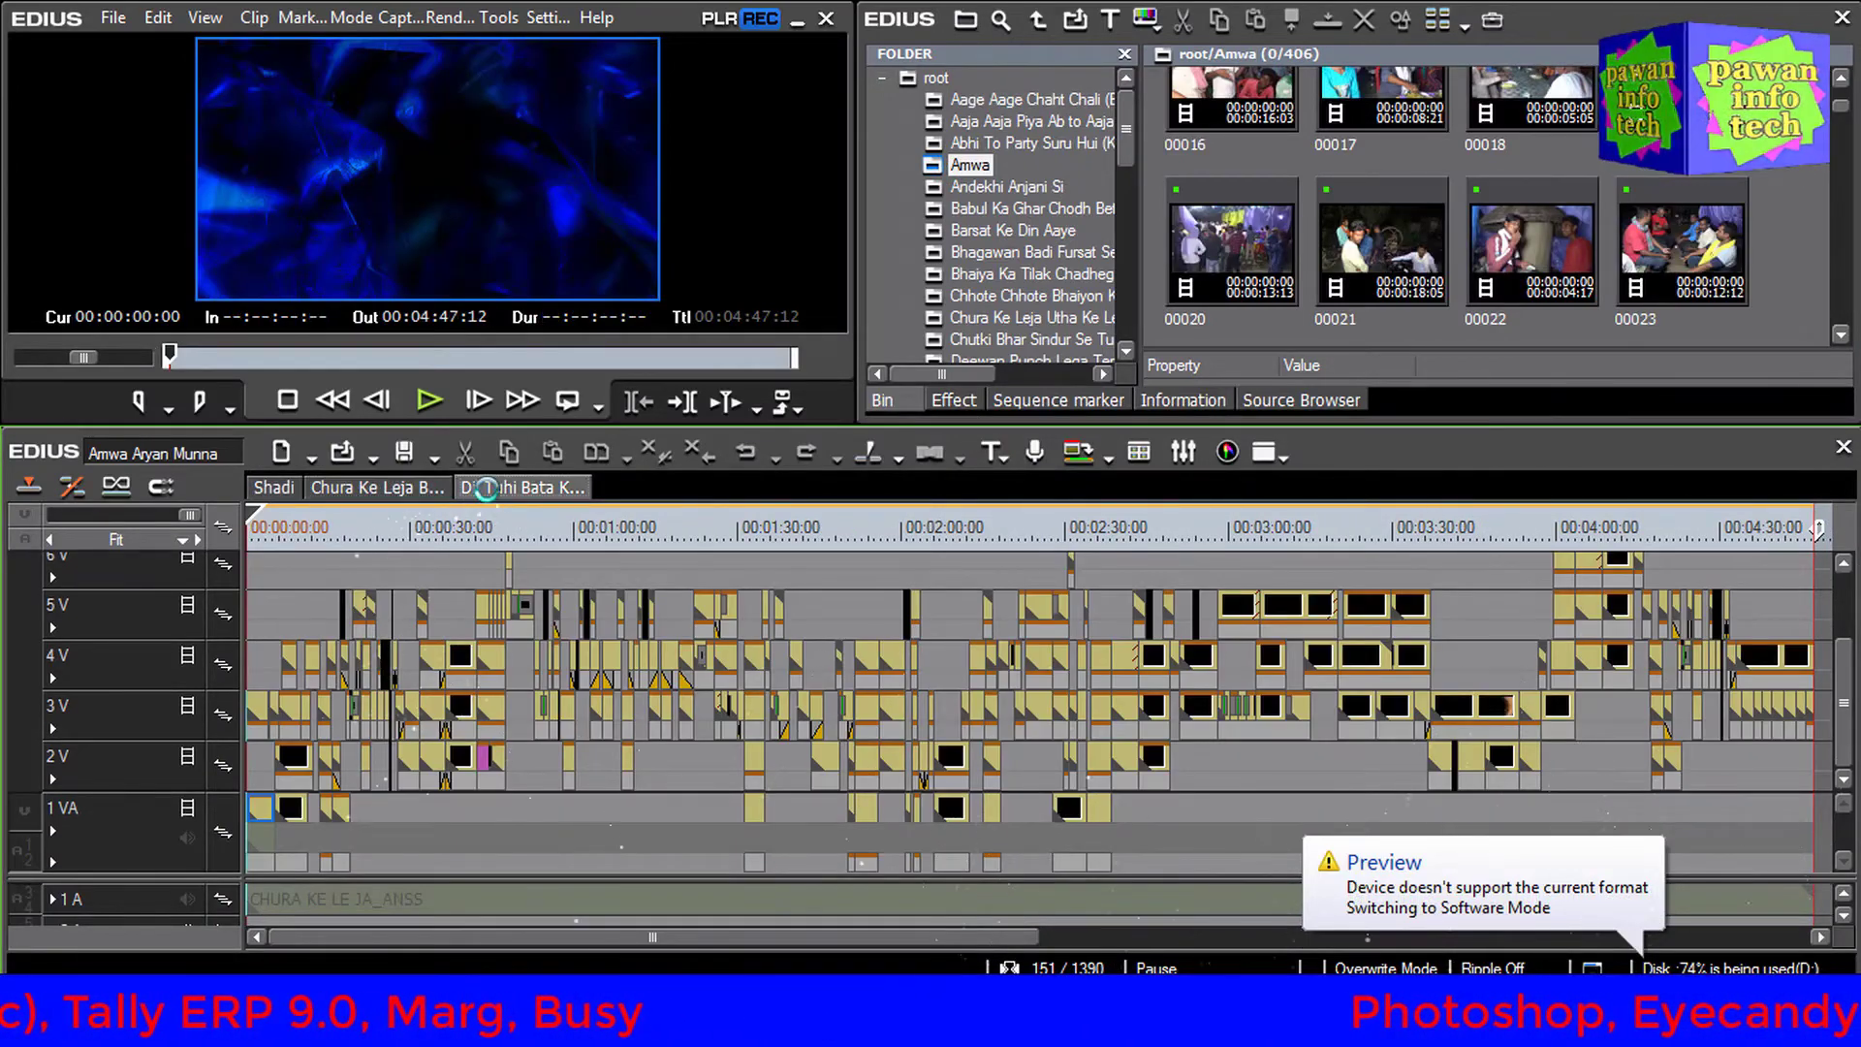
{"action": "left_click", "coordinate": [275, 488]}
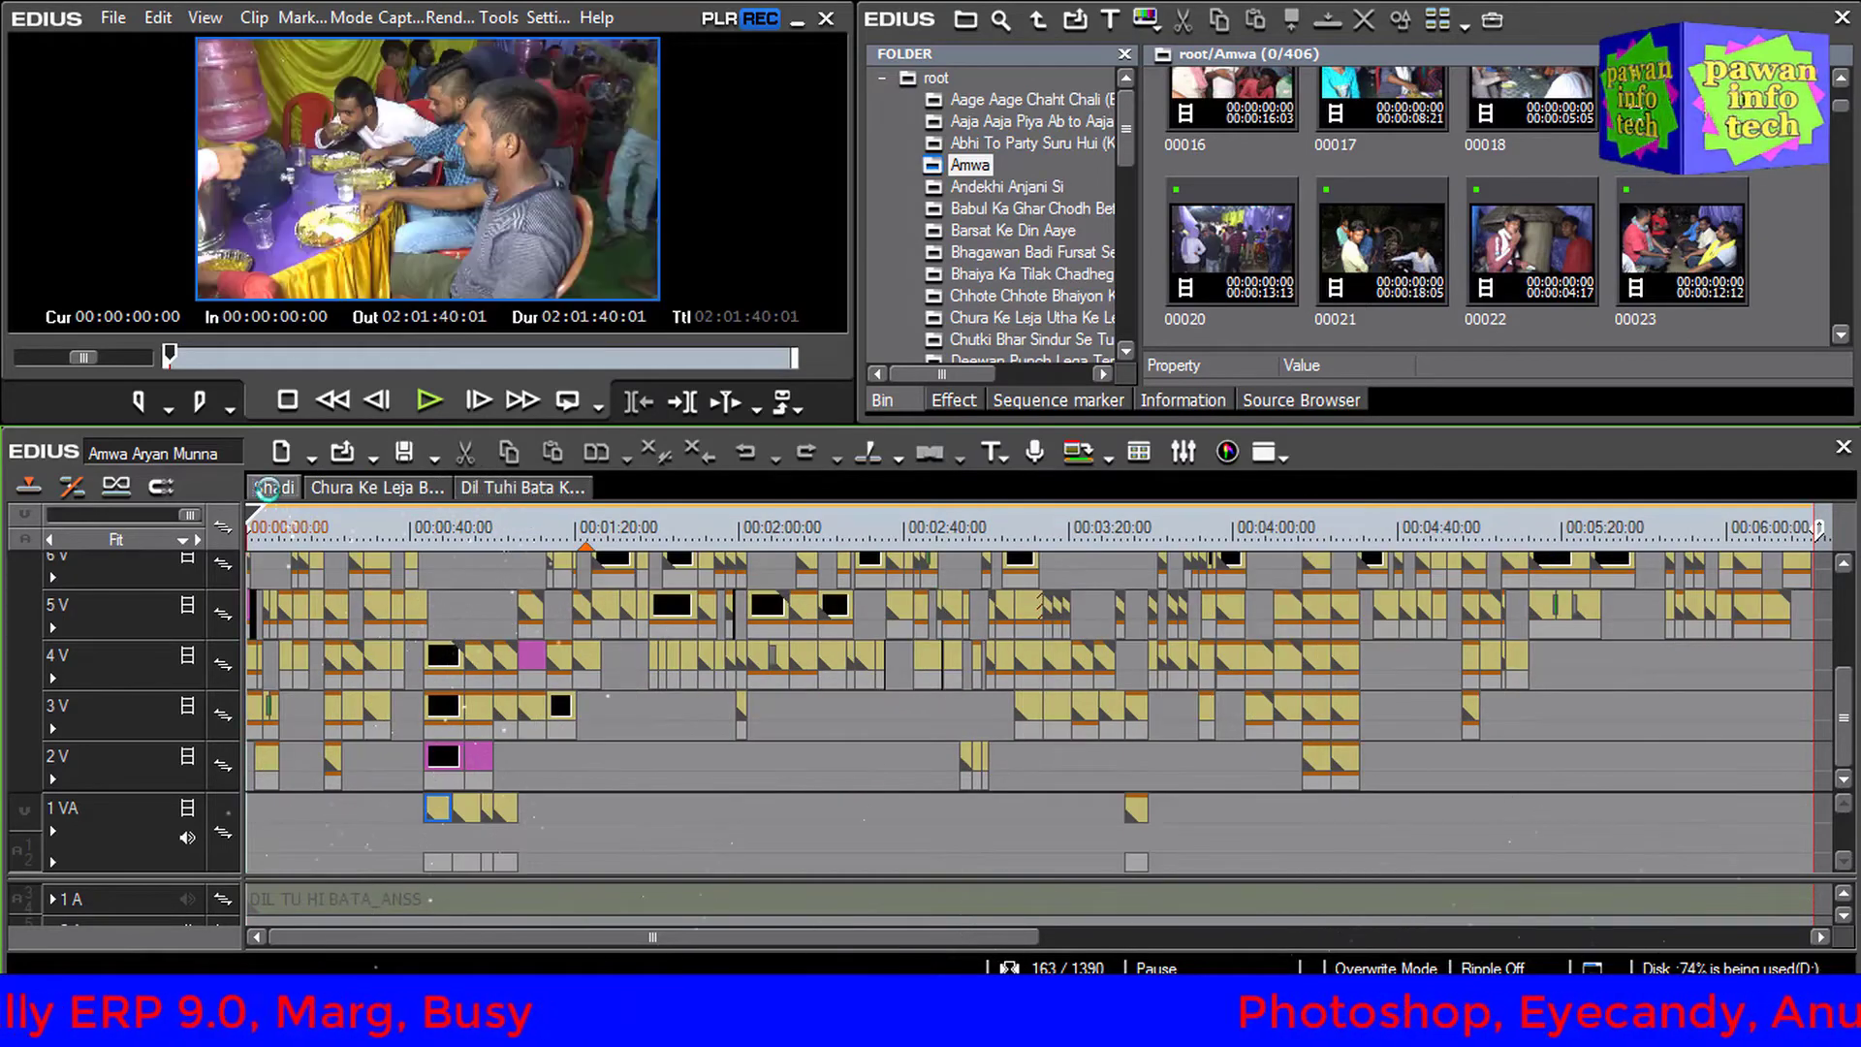
{"action": "left_click", "coordinate": [372, 491]}
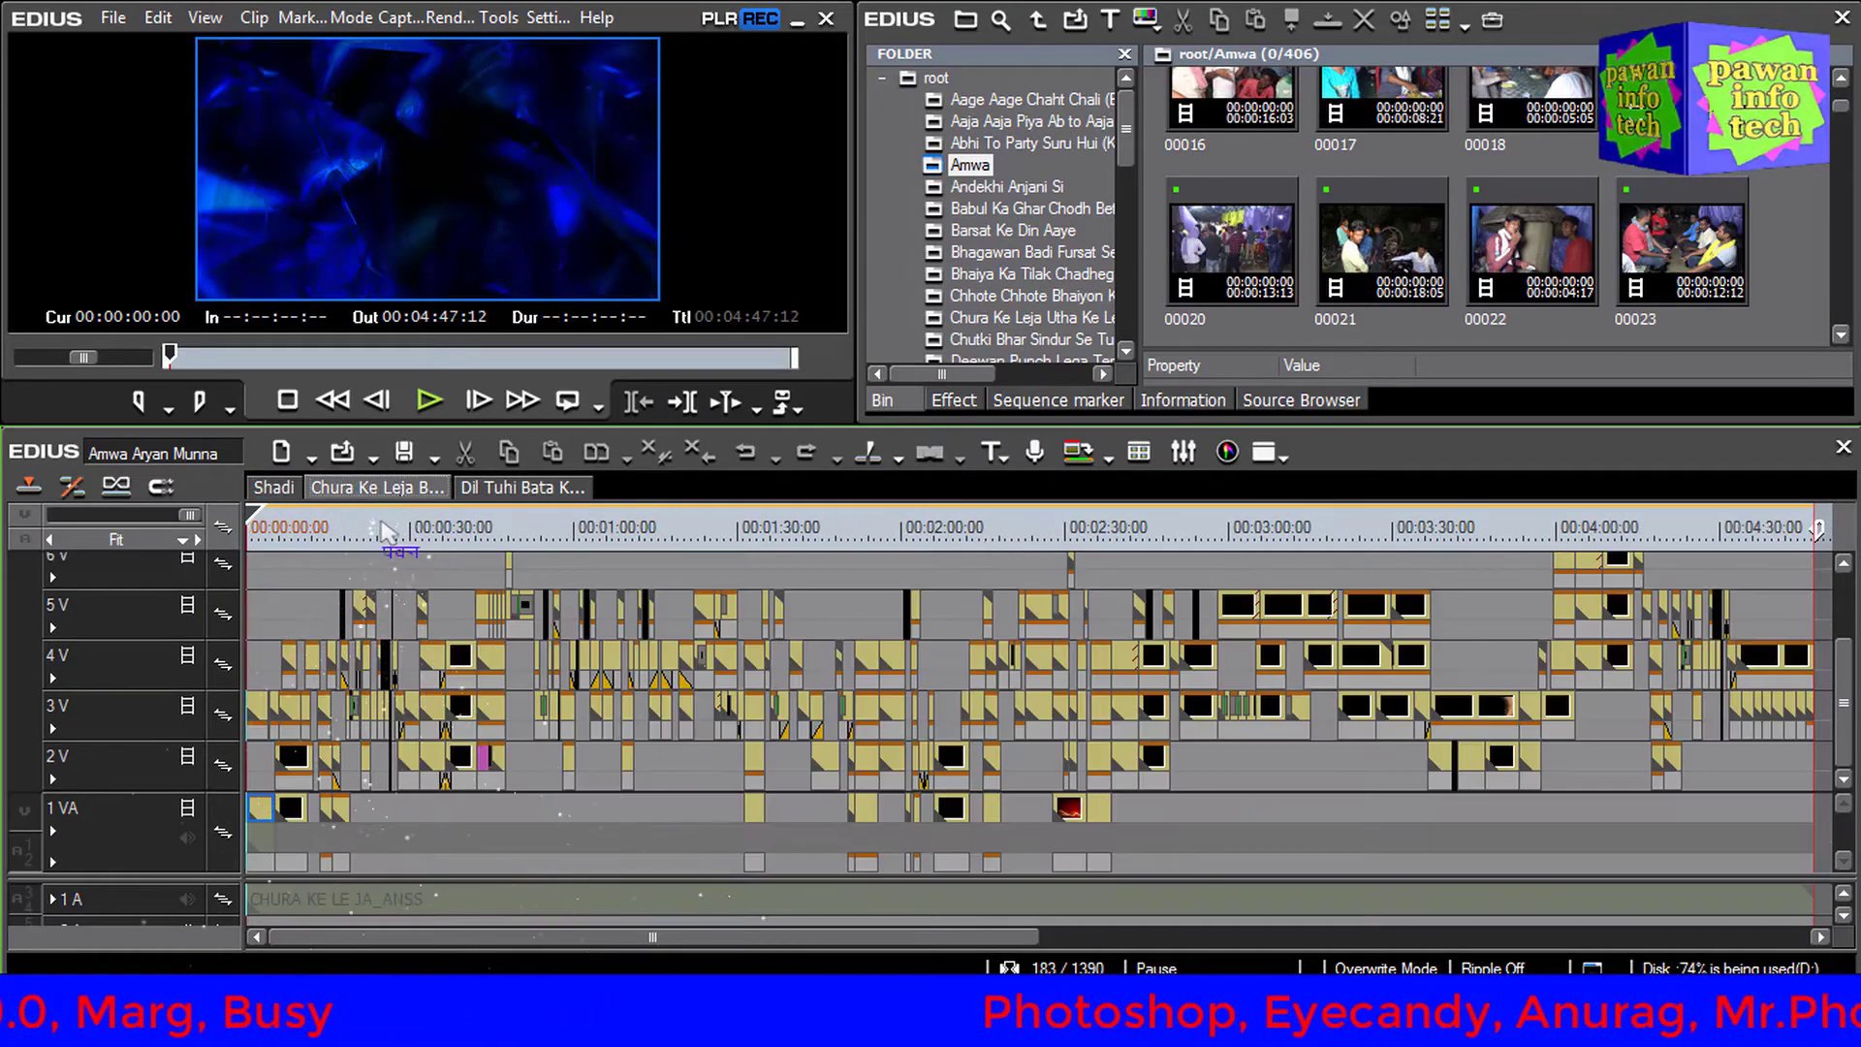
{"action": "left_click_drag", "start_coordinate": [381, 524], "coordinate": [318, 688]}
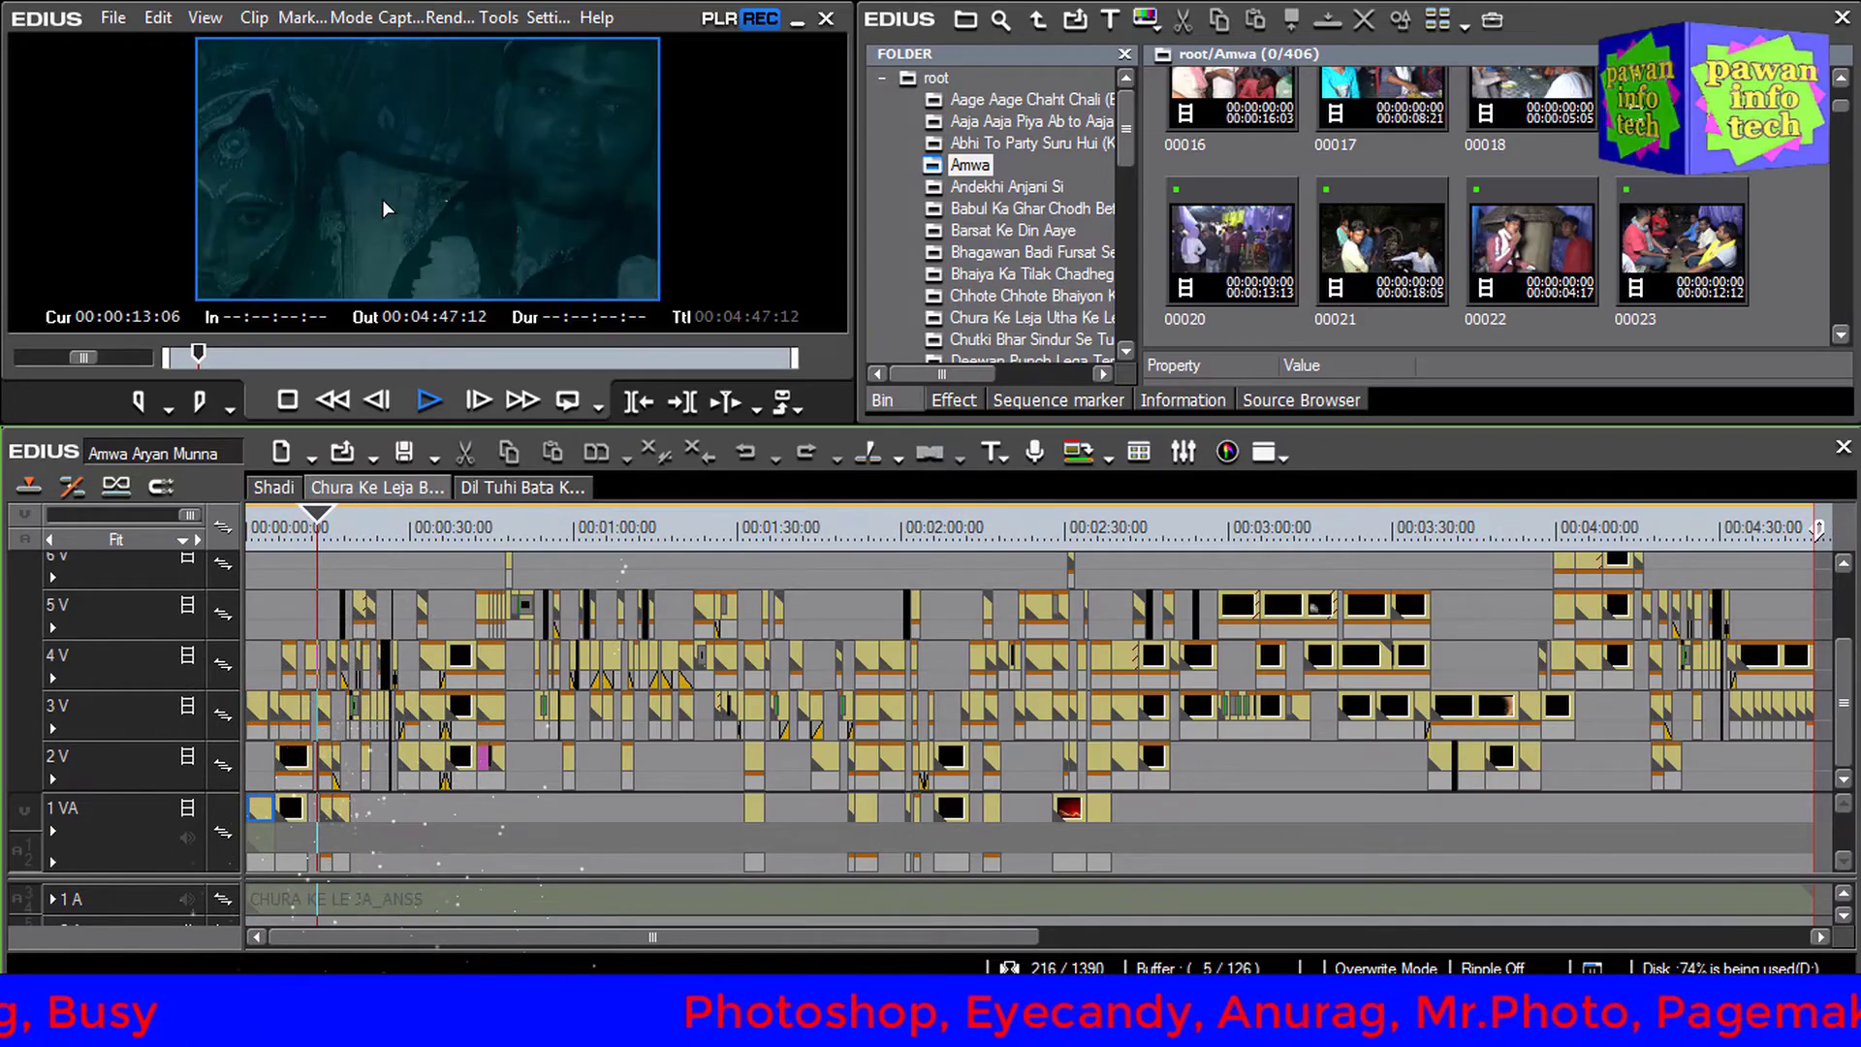
{"action": "key", "text": "space"}
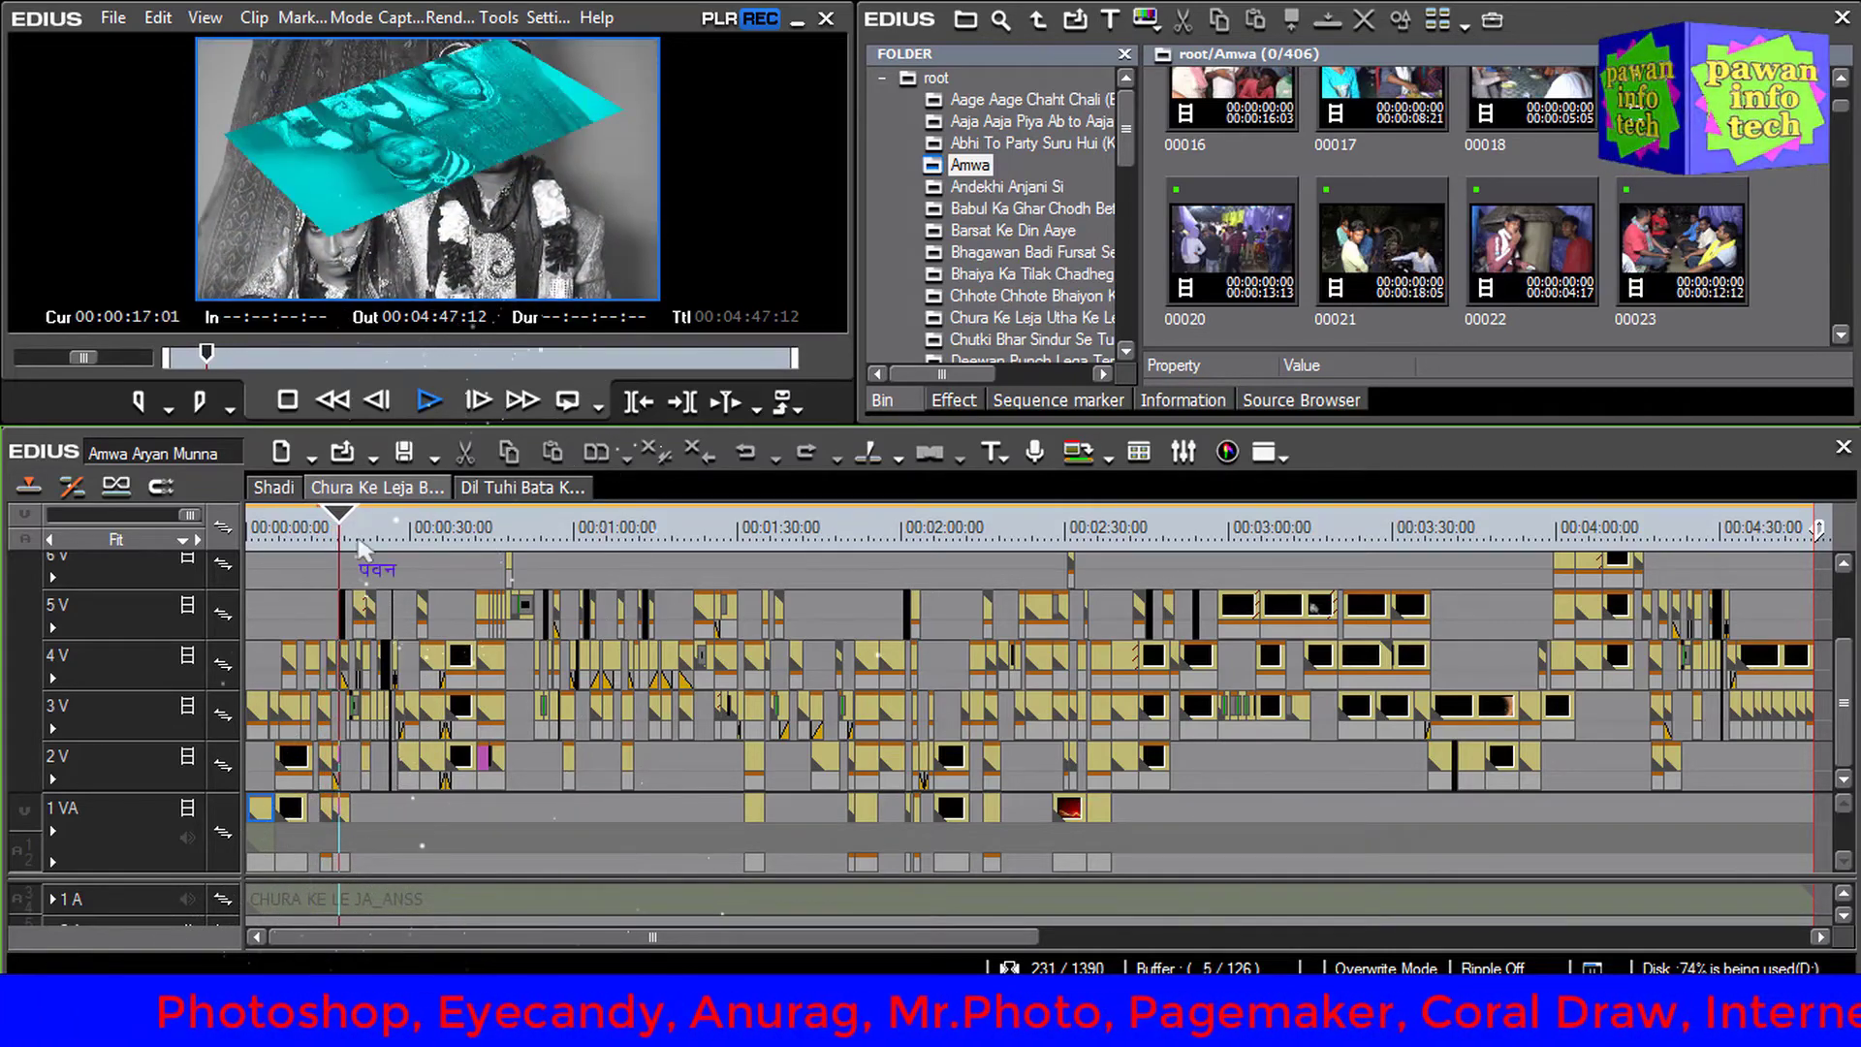
{"action": "left_click", "coordinate": [468, 532]}
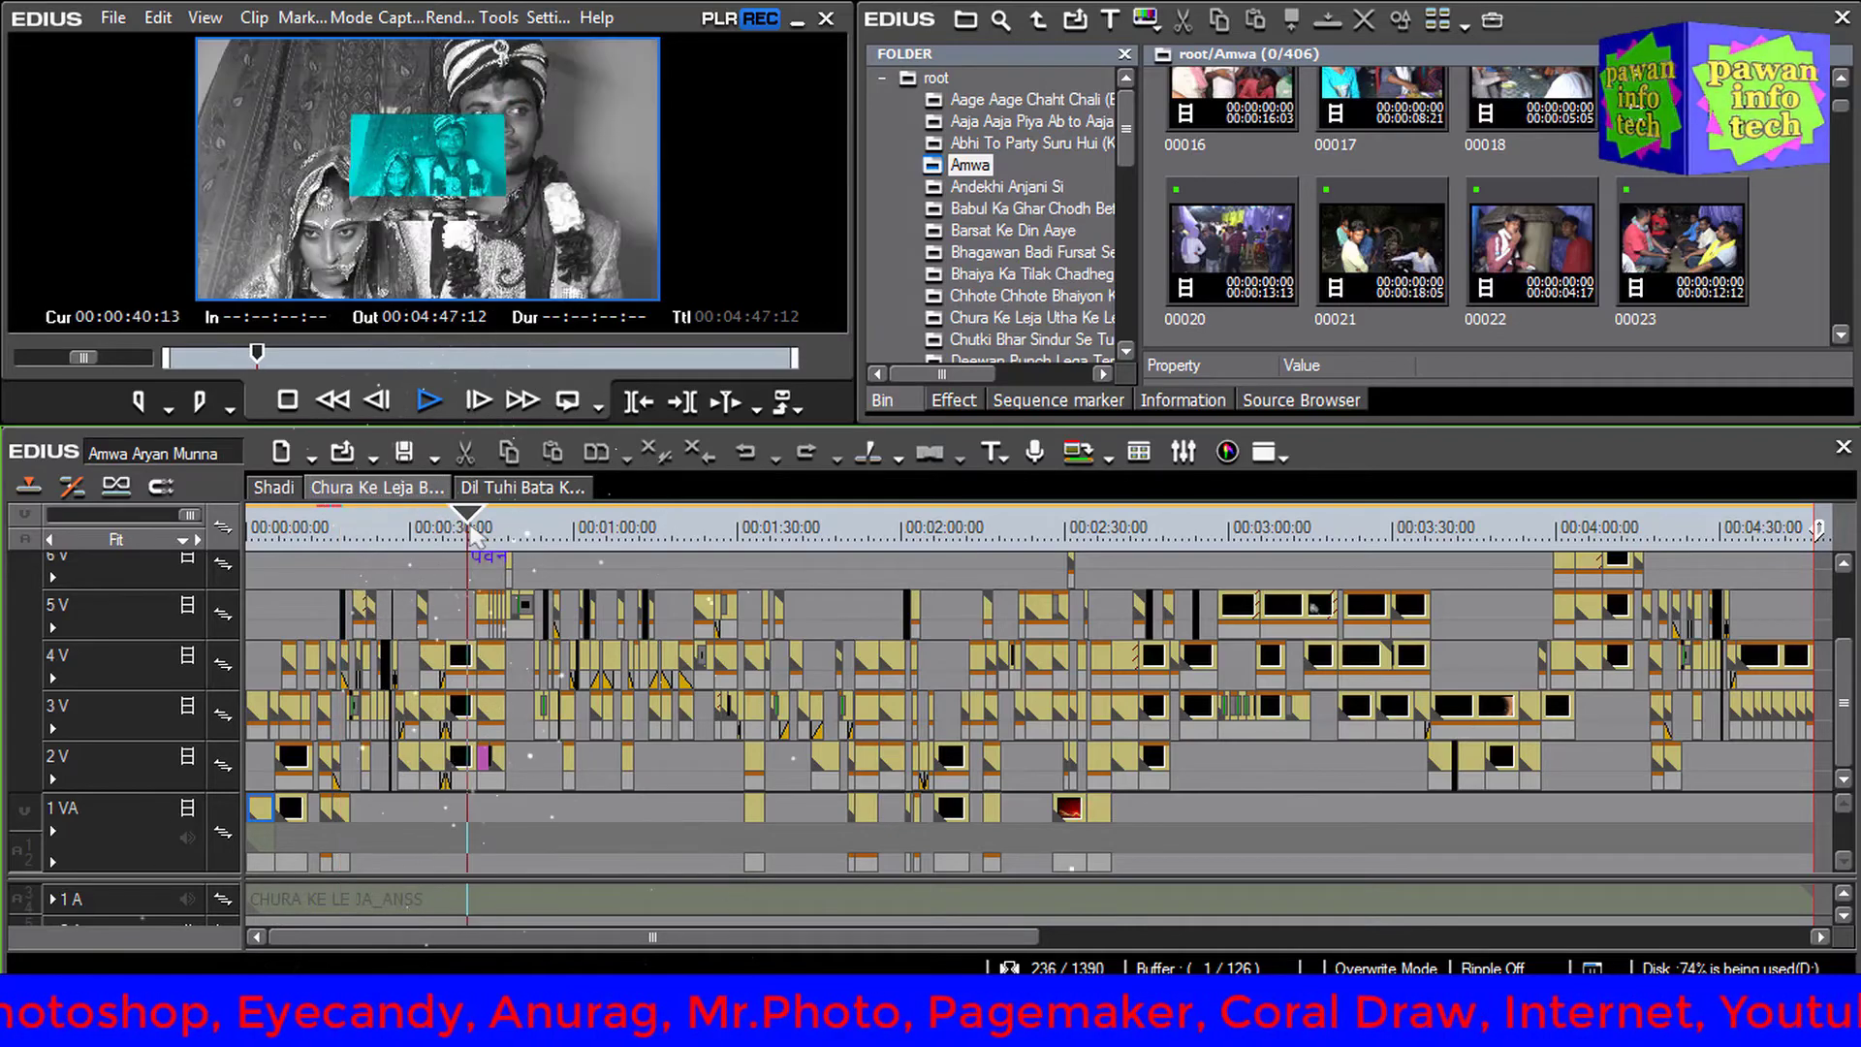
Scrub through the Dil Tuhi Bata sequence and the main Shadi sequence to check their footage
{"action": "left_click", "coordinate": [514, 488]}
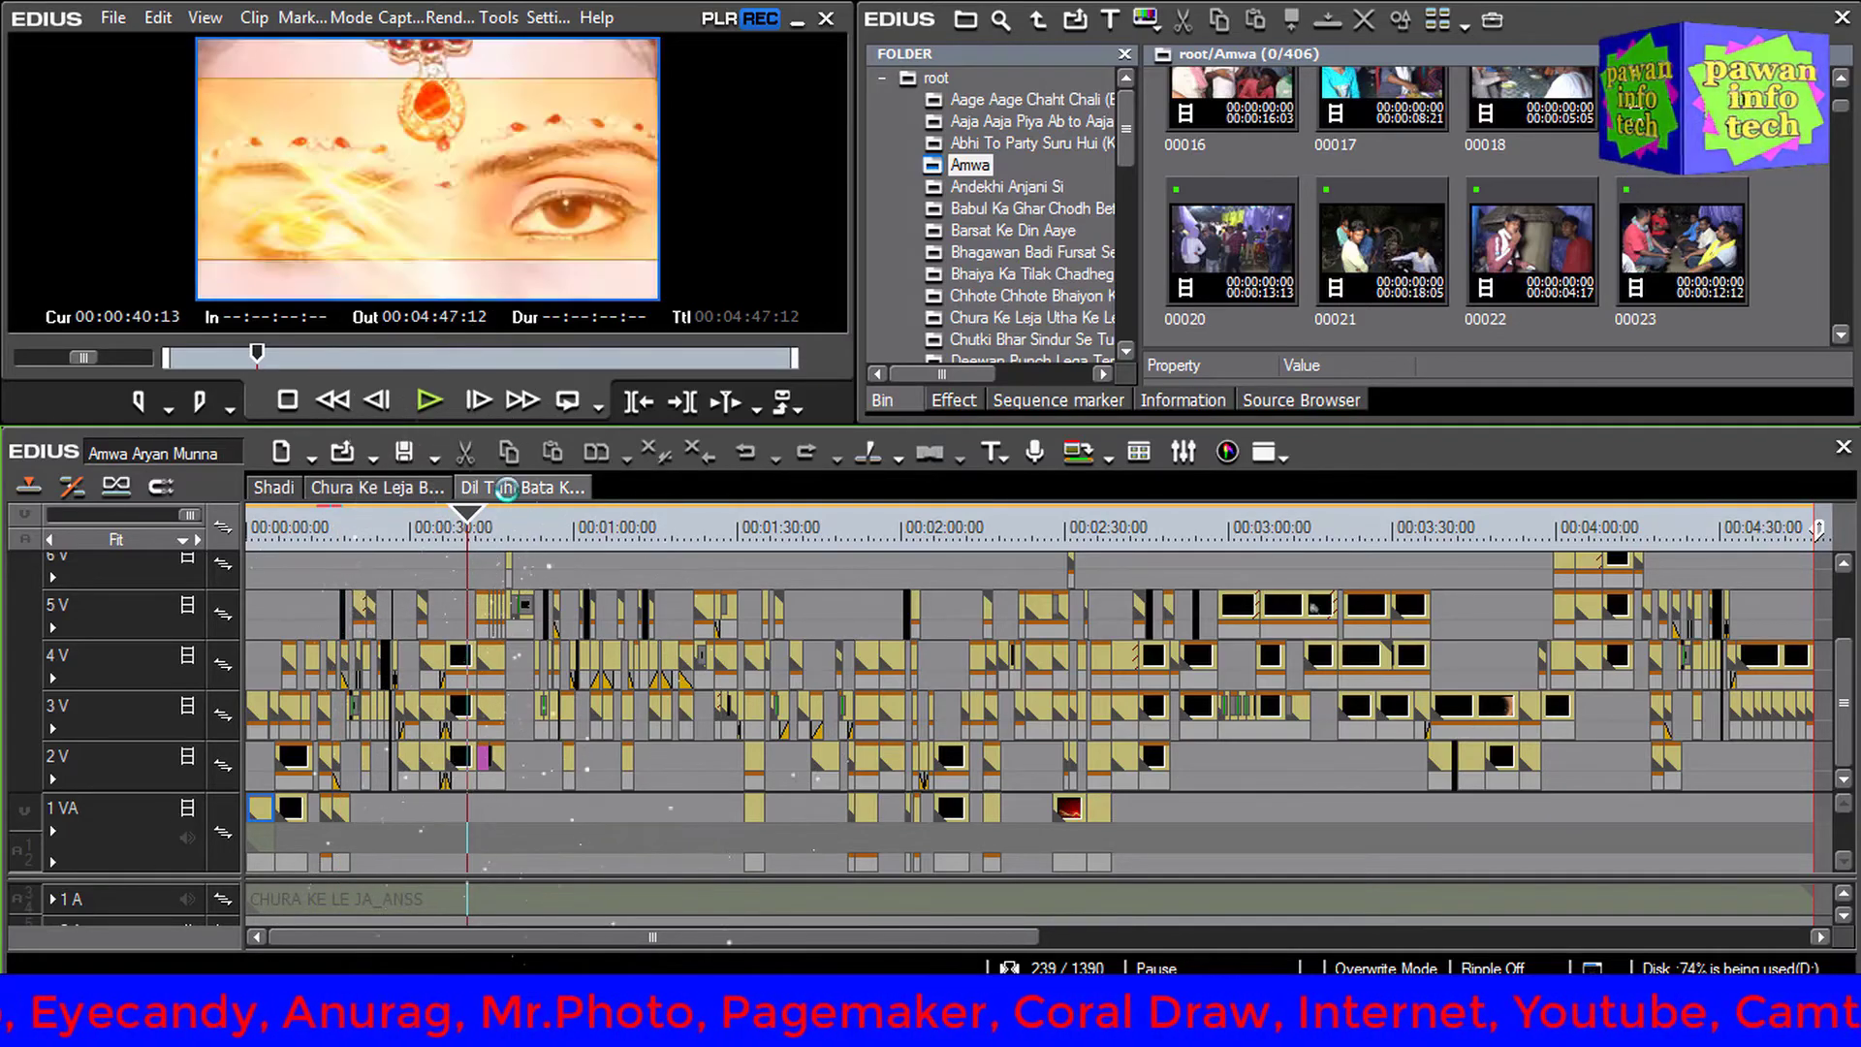
{"action": "left_click_drag", "start_coordinate": [392, 532], "coordinate": [463, 631]}
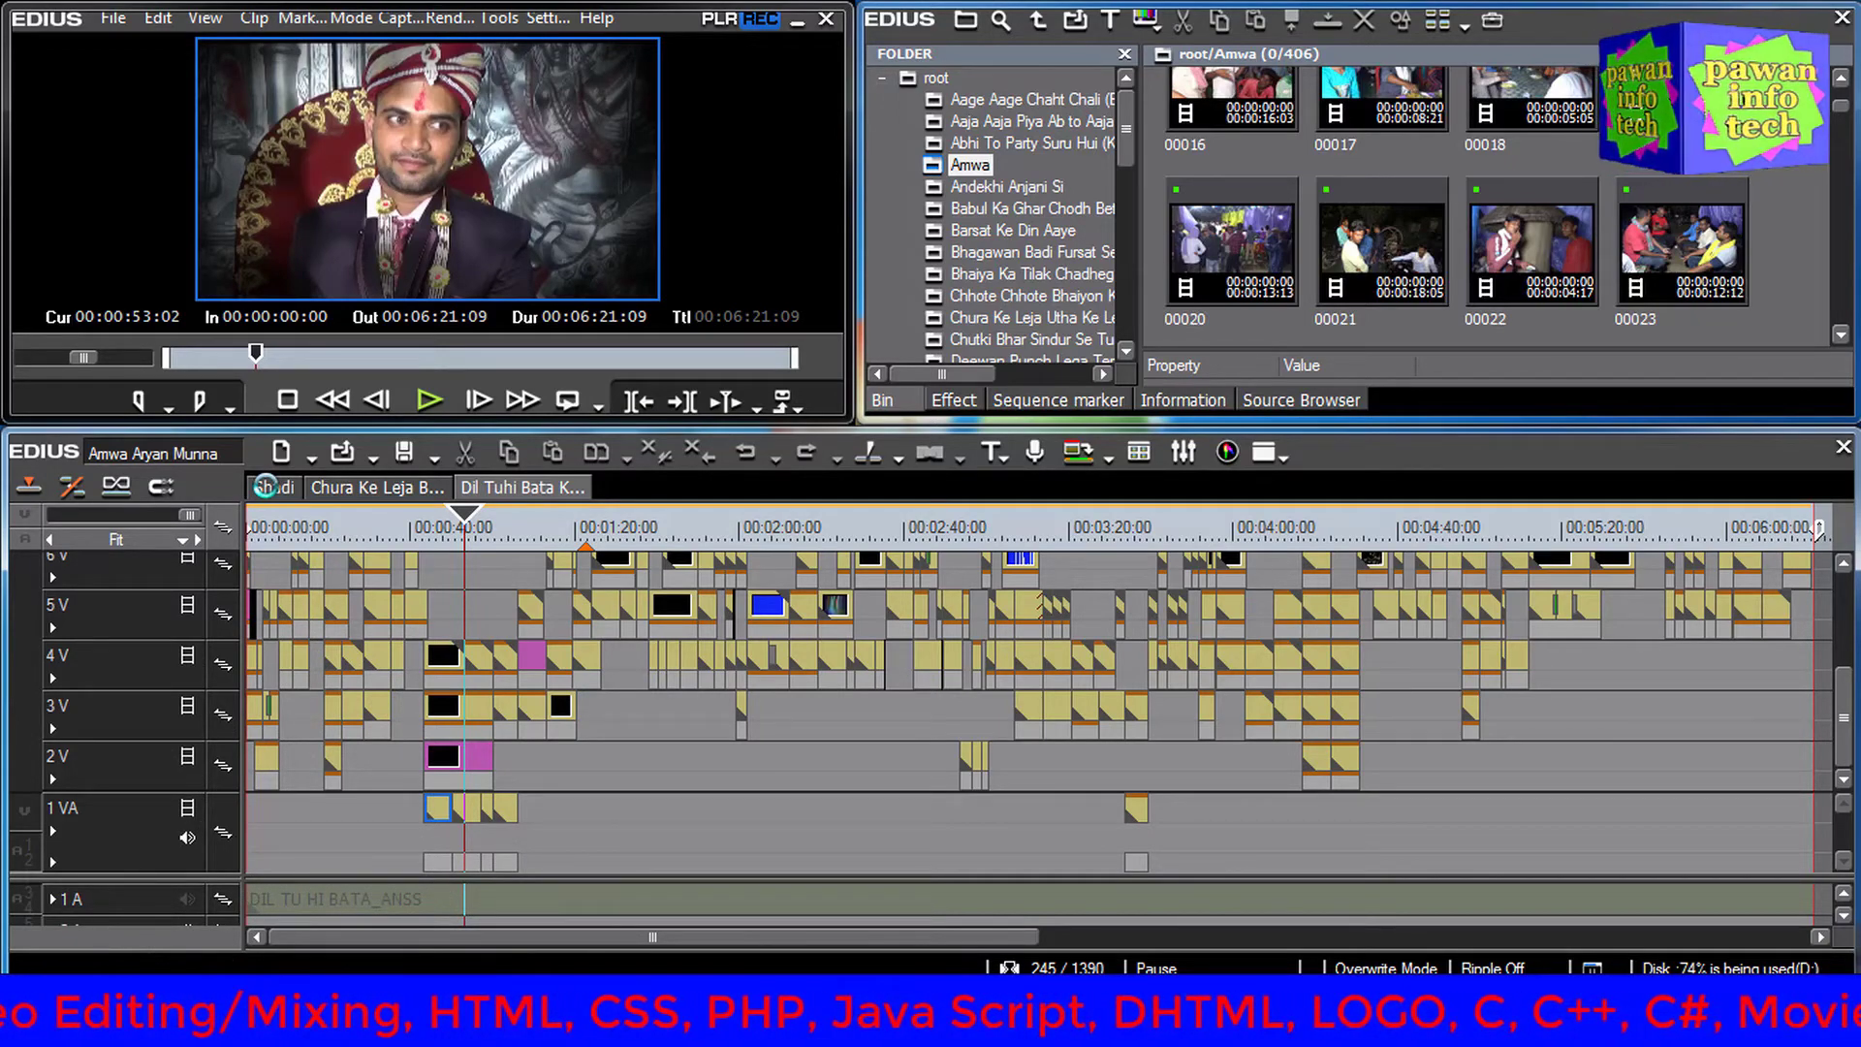
{"action": "left_click_drag", "start_coordinate": [290, 527], "coordinate": [1317, 766]}
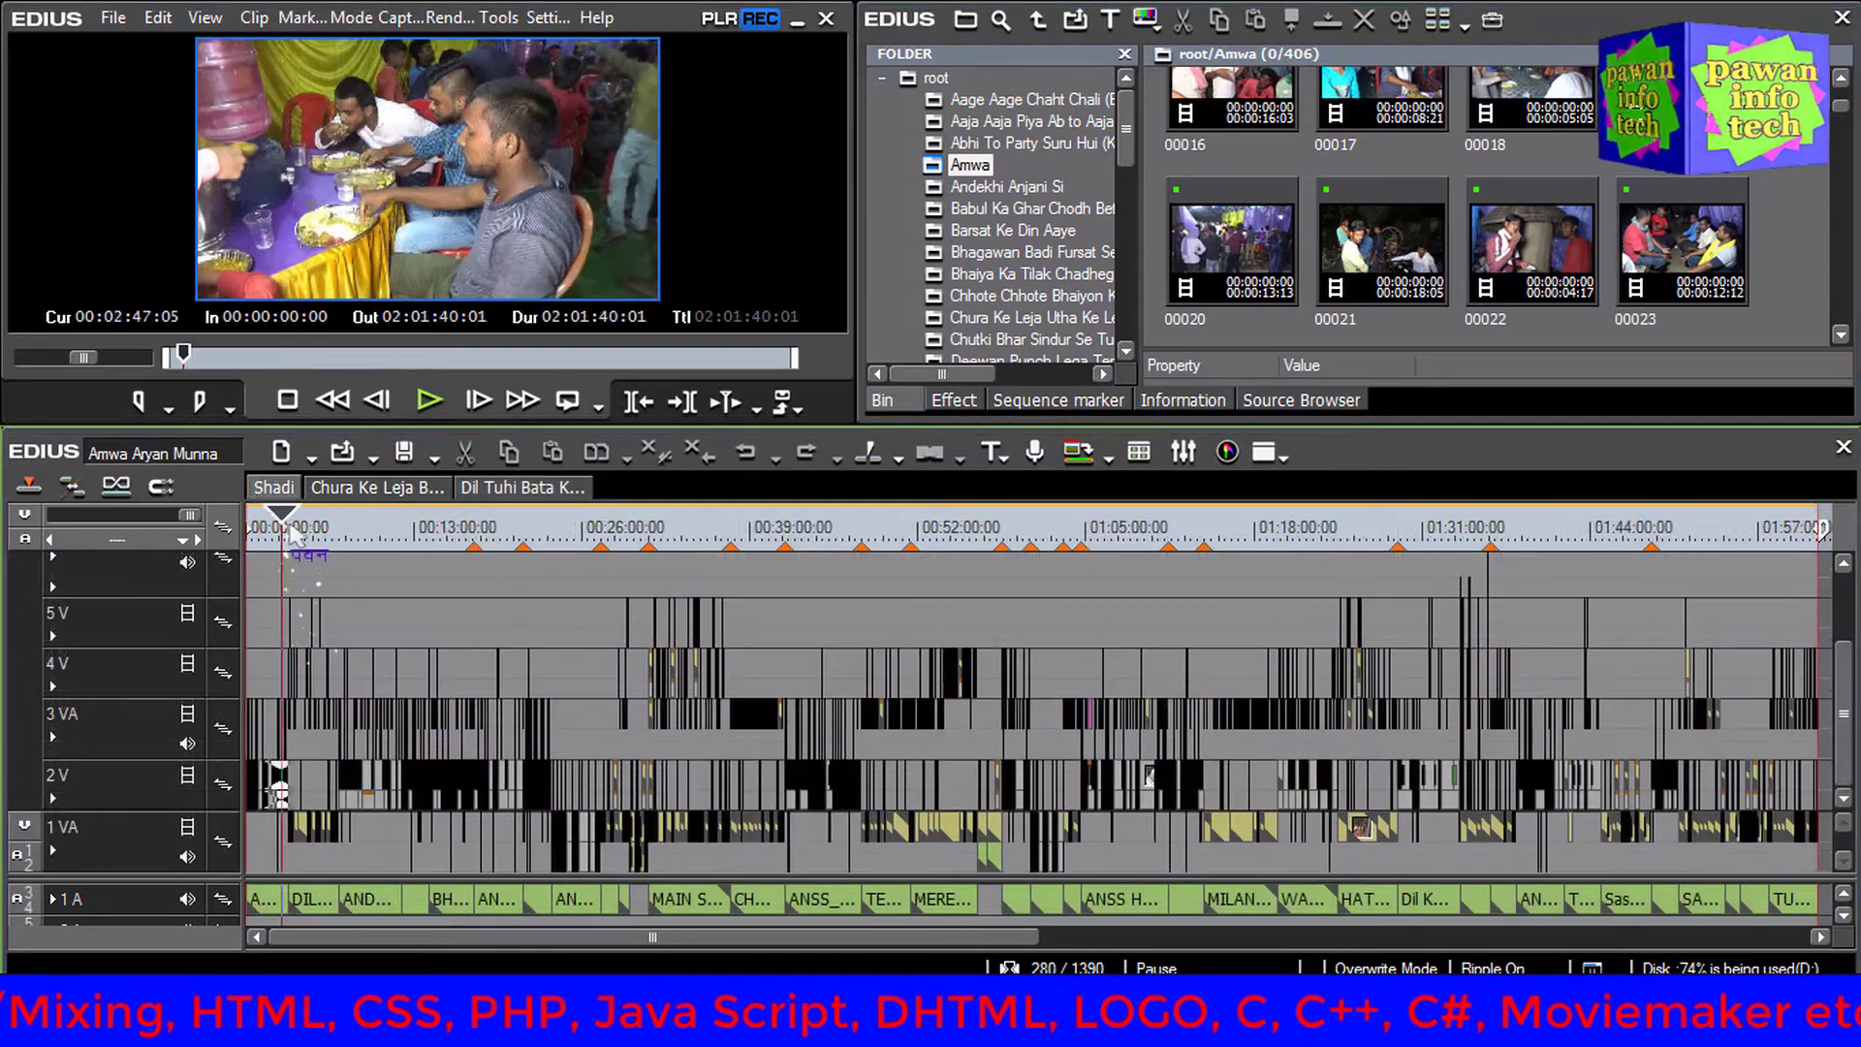
{"action": "left_click_drag", "start_coordinate": [807, 941], "coordinate": [988, 939]}
{"action": "left_click_drag", "start_coordinate": [945, 517], "coordinate": [182, 722]}
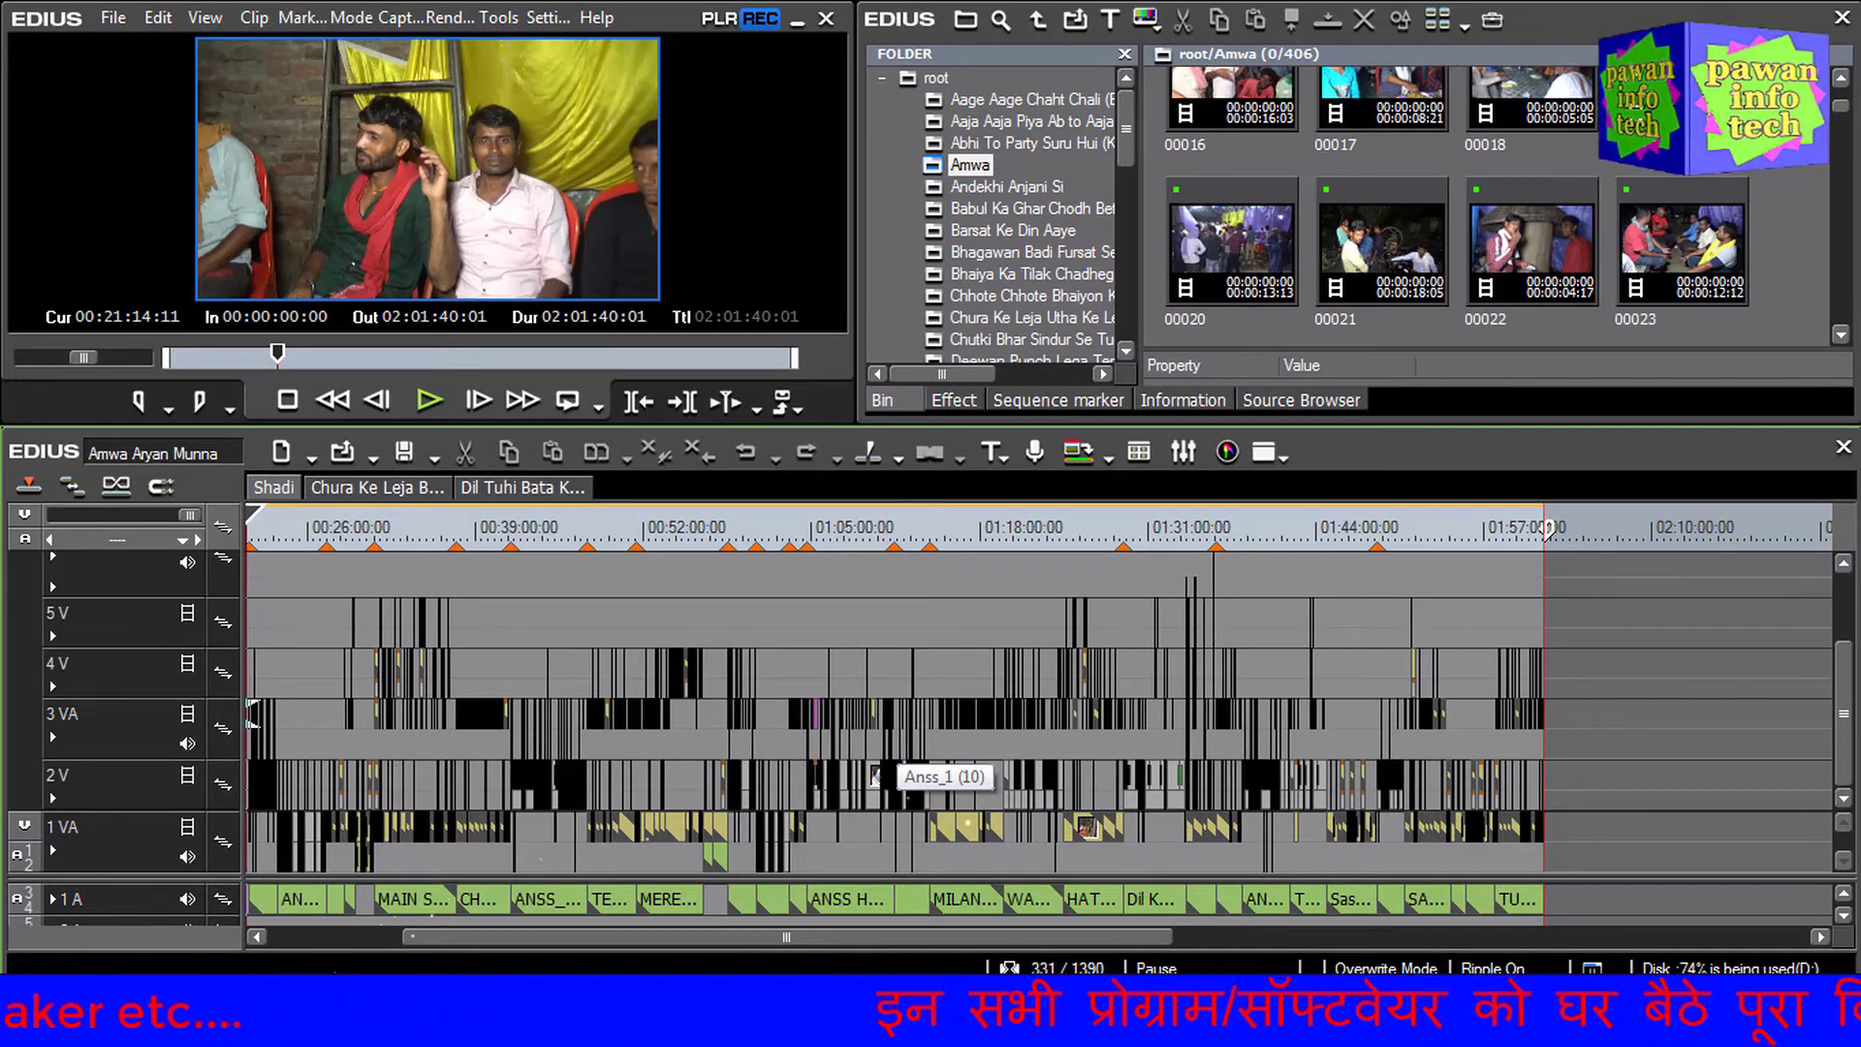
Open the original footage's STREAM folder on drive F, inside the couple's folder under Wedding Data > R N Computers FZL NGR
{"action": "key", "text": "super"}
{"action": "left_click", "coordinate": [407, 665]}
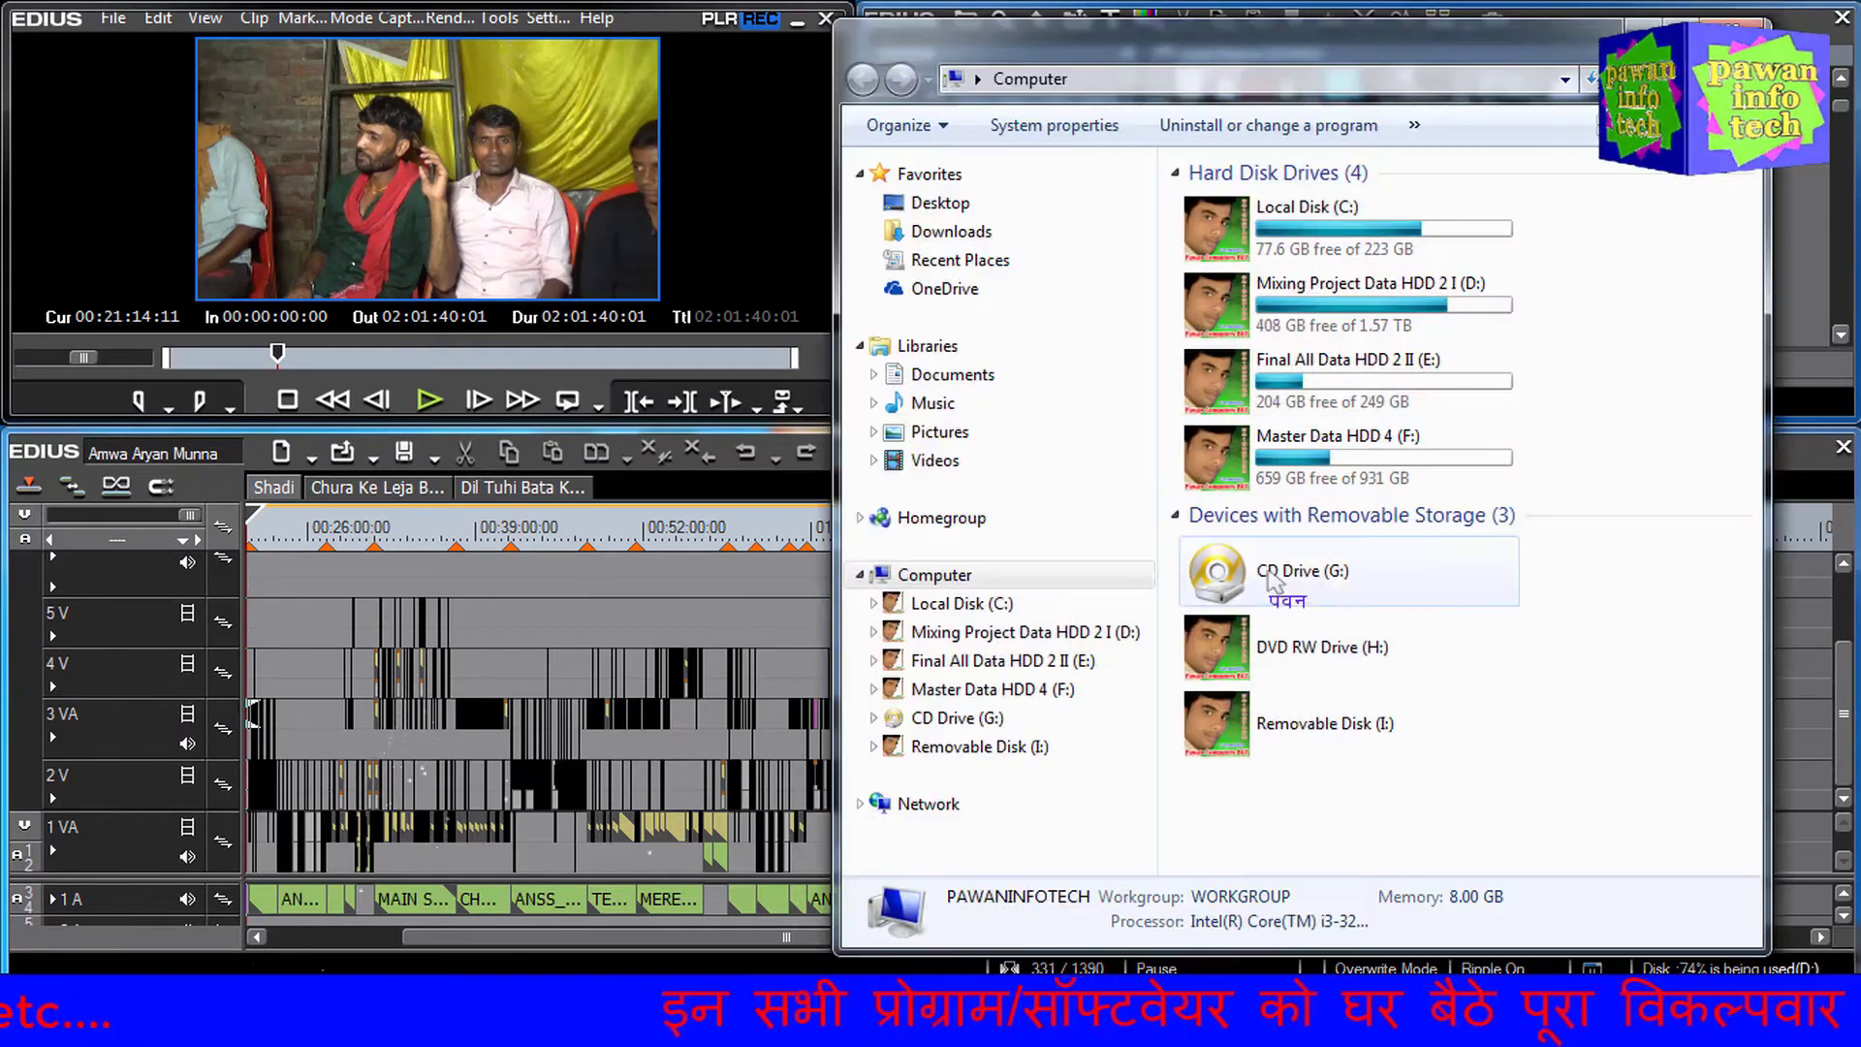
{"action": "double_click", "coordinate": [1372, 446]}
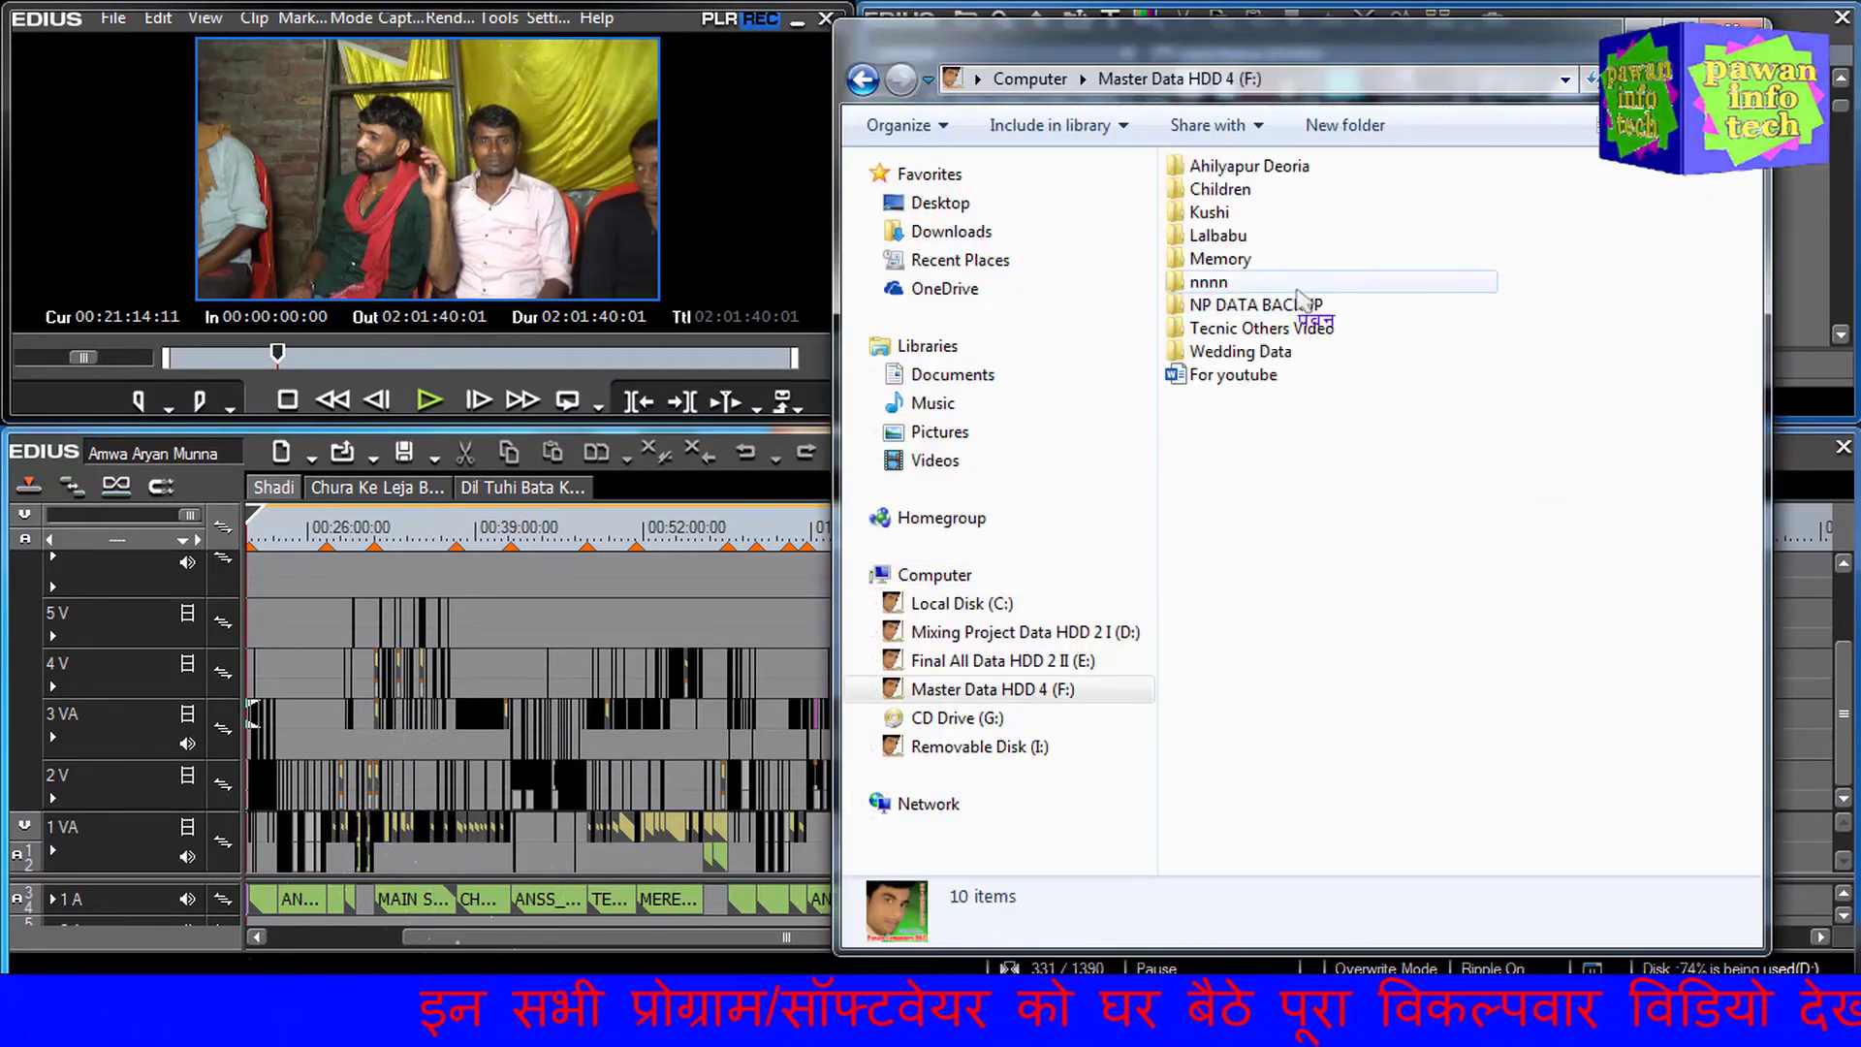
{"action": "double_click", "coordinate": [1221, 351]}
{"action": "double_click", "coordinate": [1236, 166]}
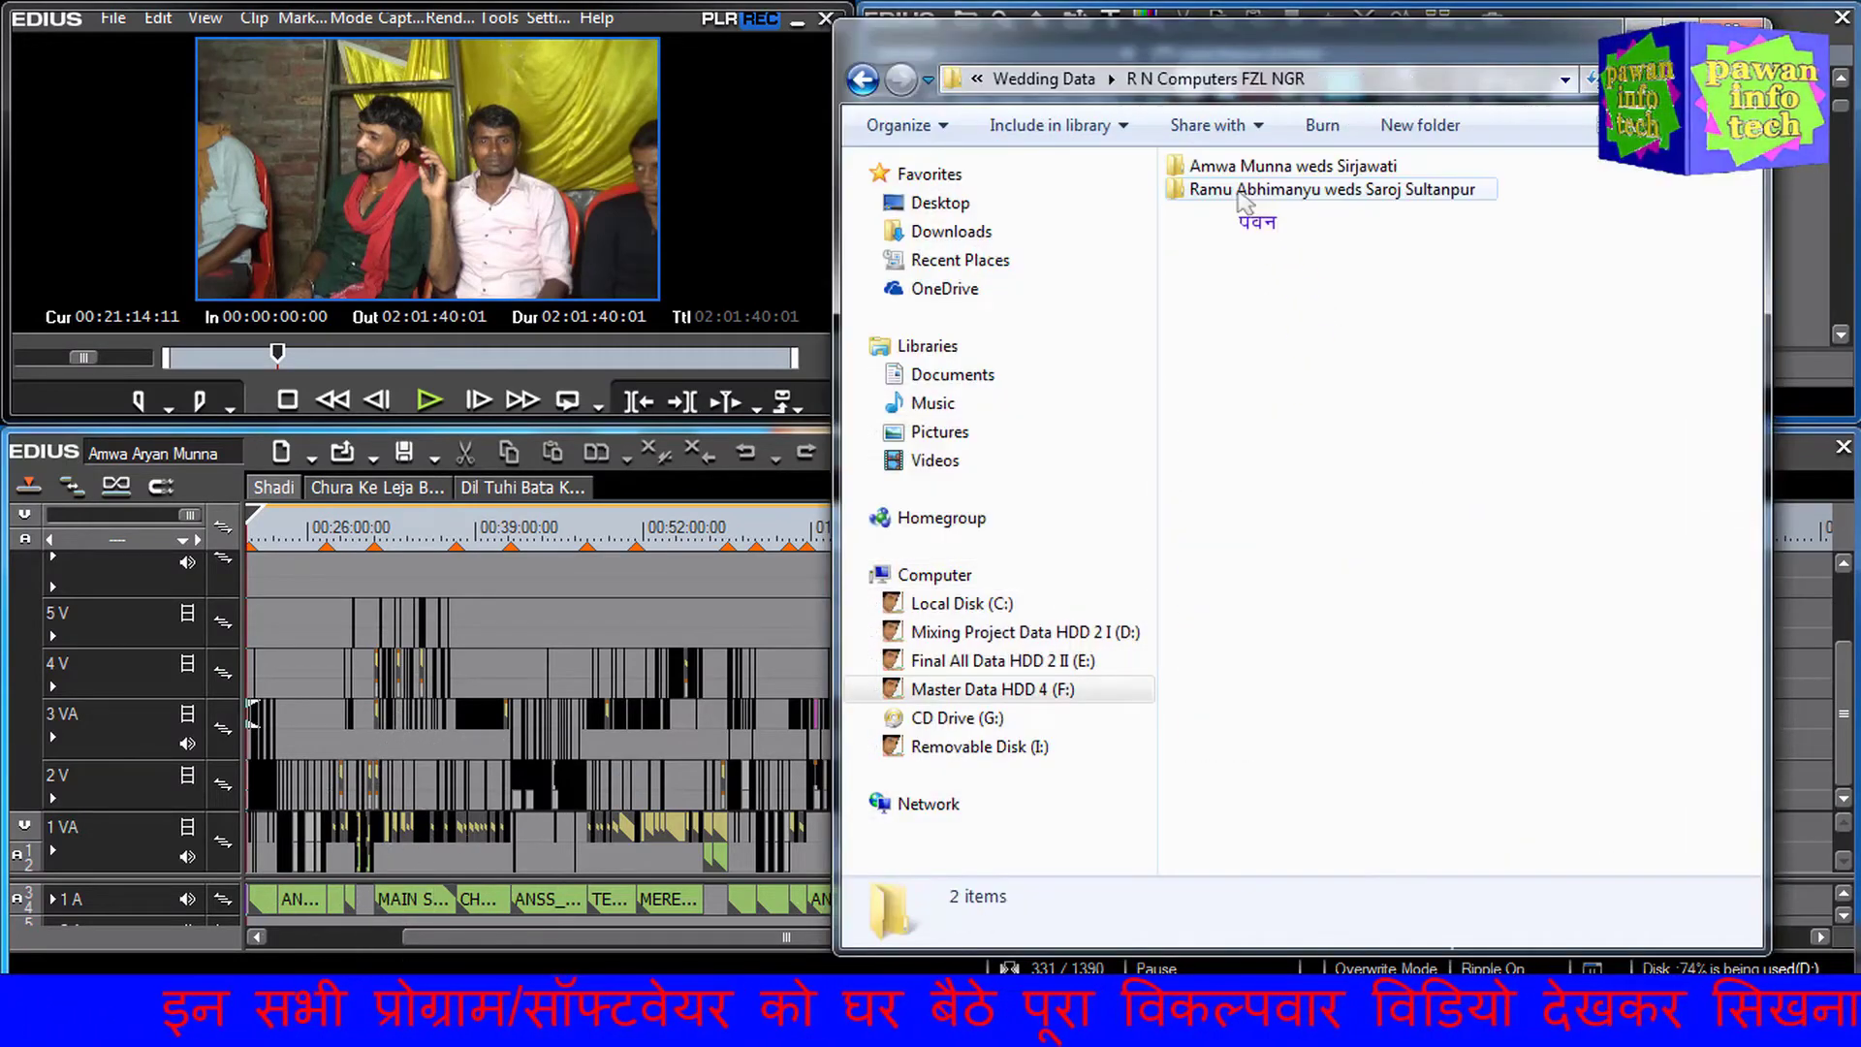
{"action": "double_click", "coordinate": [1246, 167]}
{"action": "double_click", "coordinate": [1207, 167]}
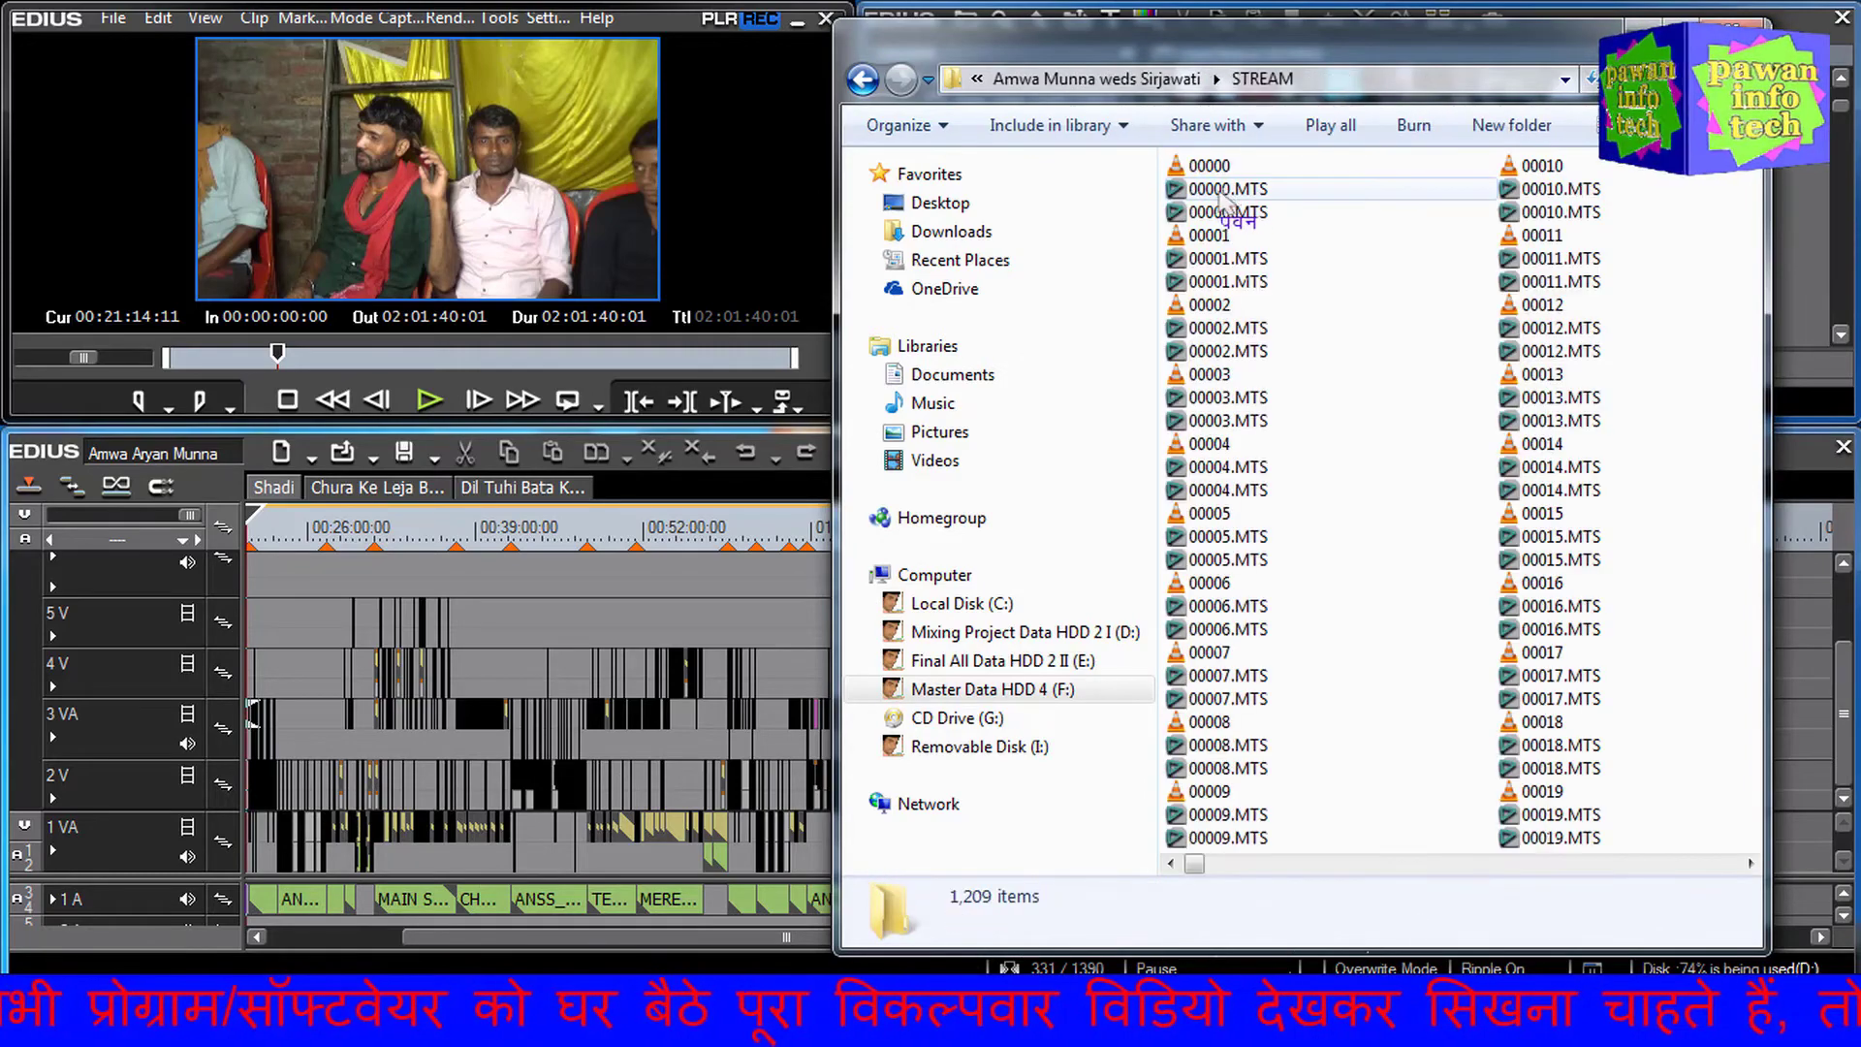
Inspect REPLACE FOOTAGE MP4 on drive E, inside the couple's folder under Final Video > Rn Computer, and close the file window
{"action": "left_click", "coordinate": [862, 79]}
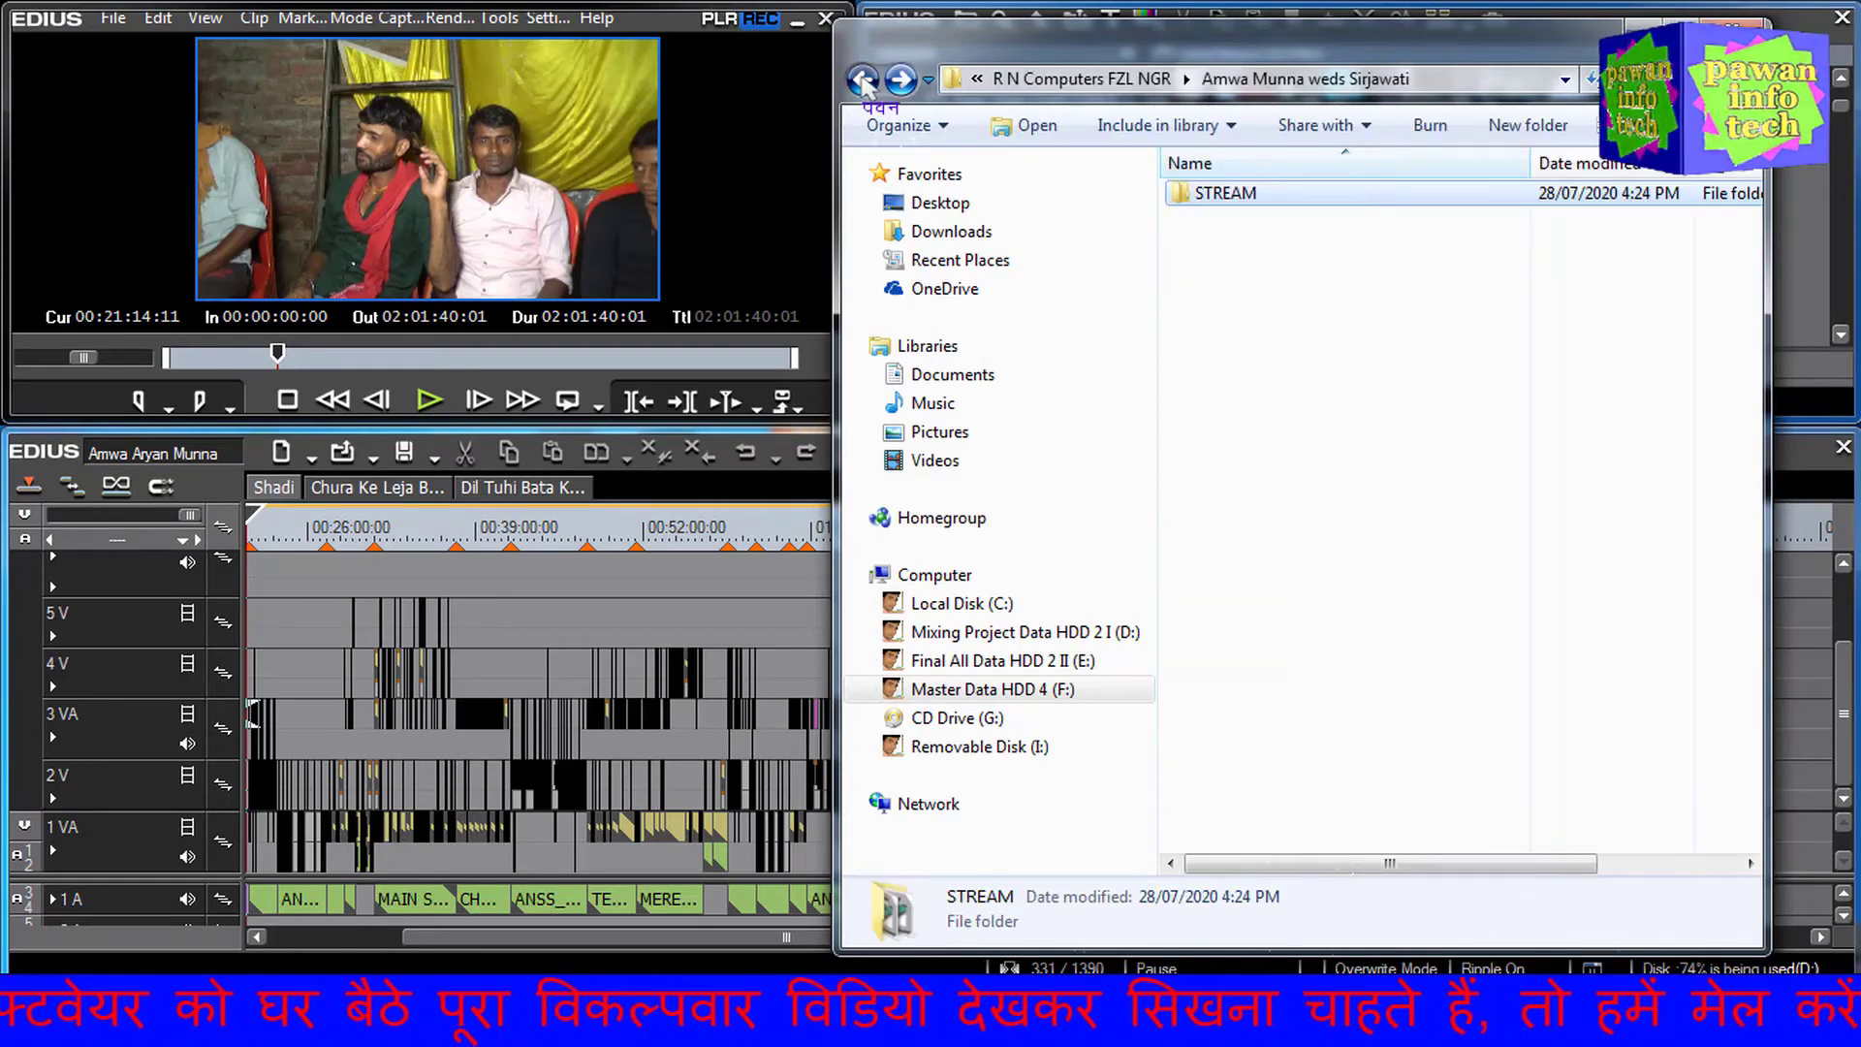
{"action": "left_click", "coordinate": [863, 79]}
{"action": "left_click", "coordinate": [863, 79]}
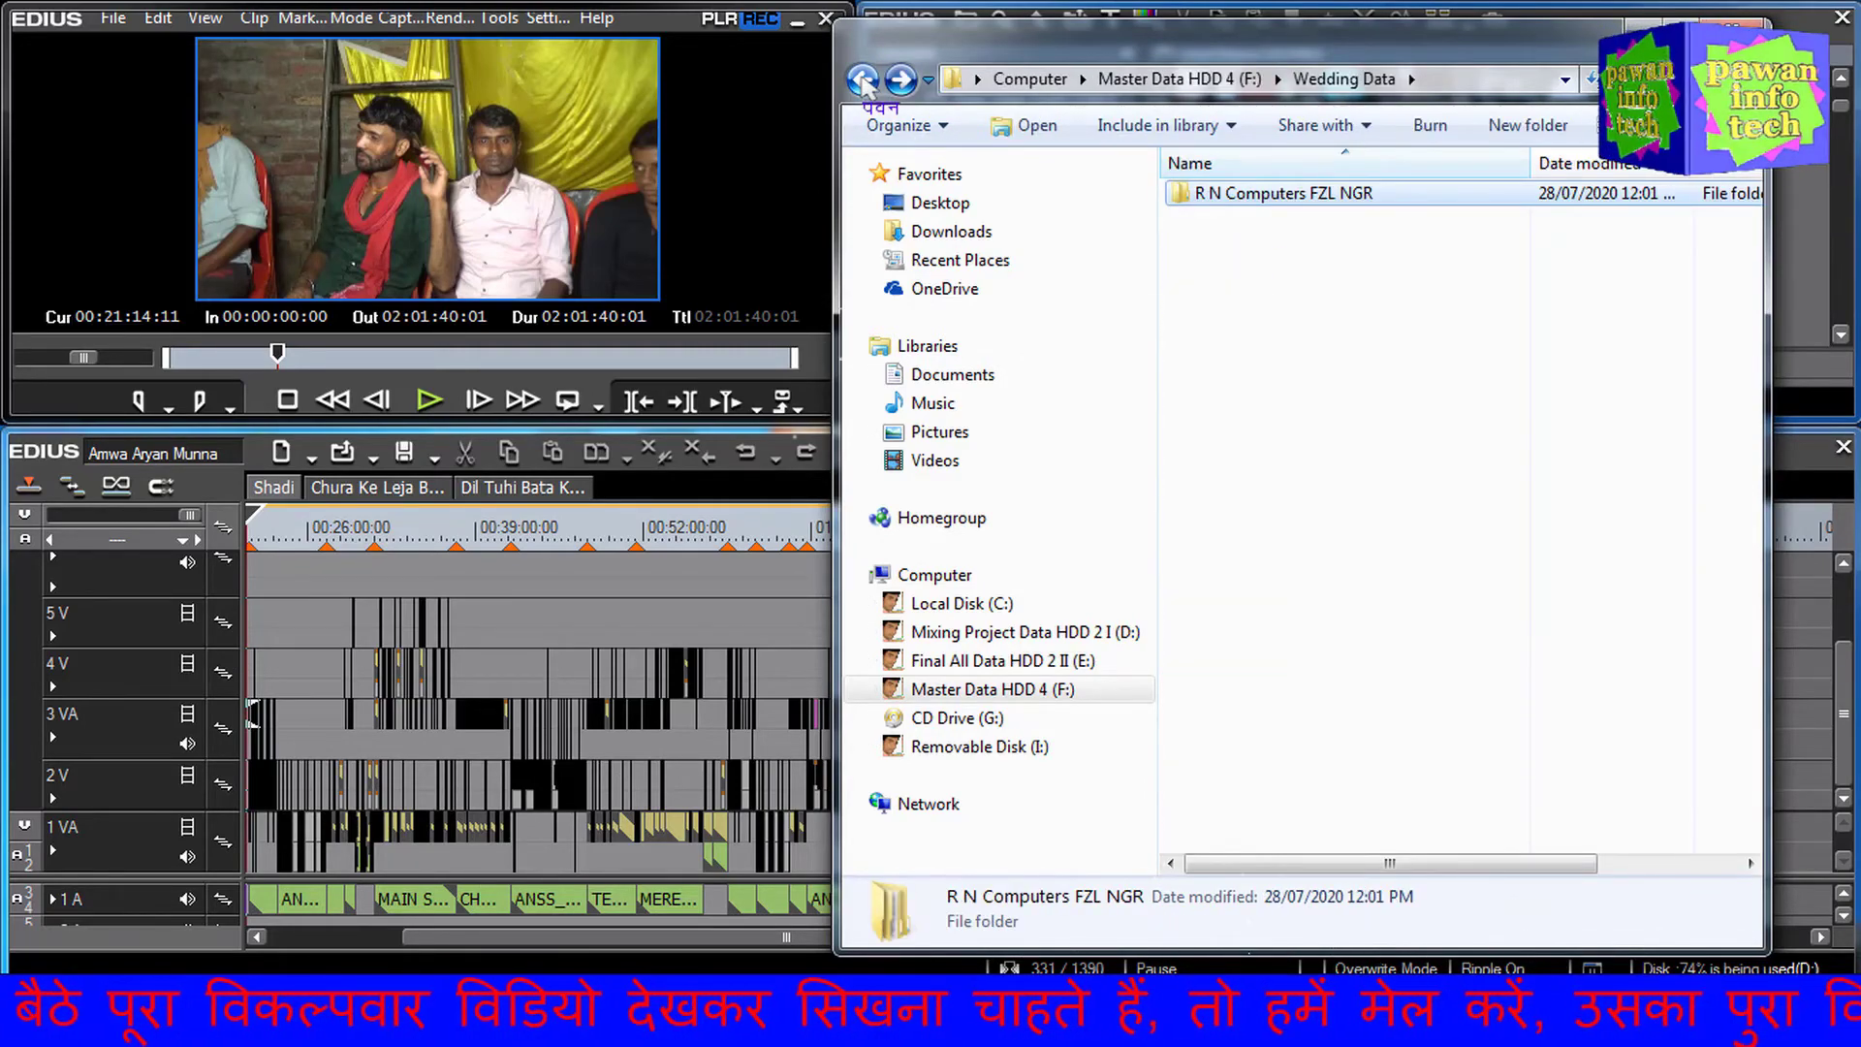
{"action": "left_click", "coordinate": [863, 79]}
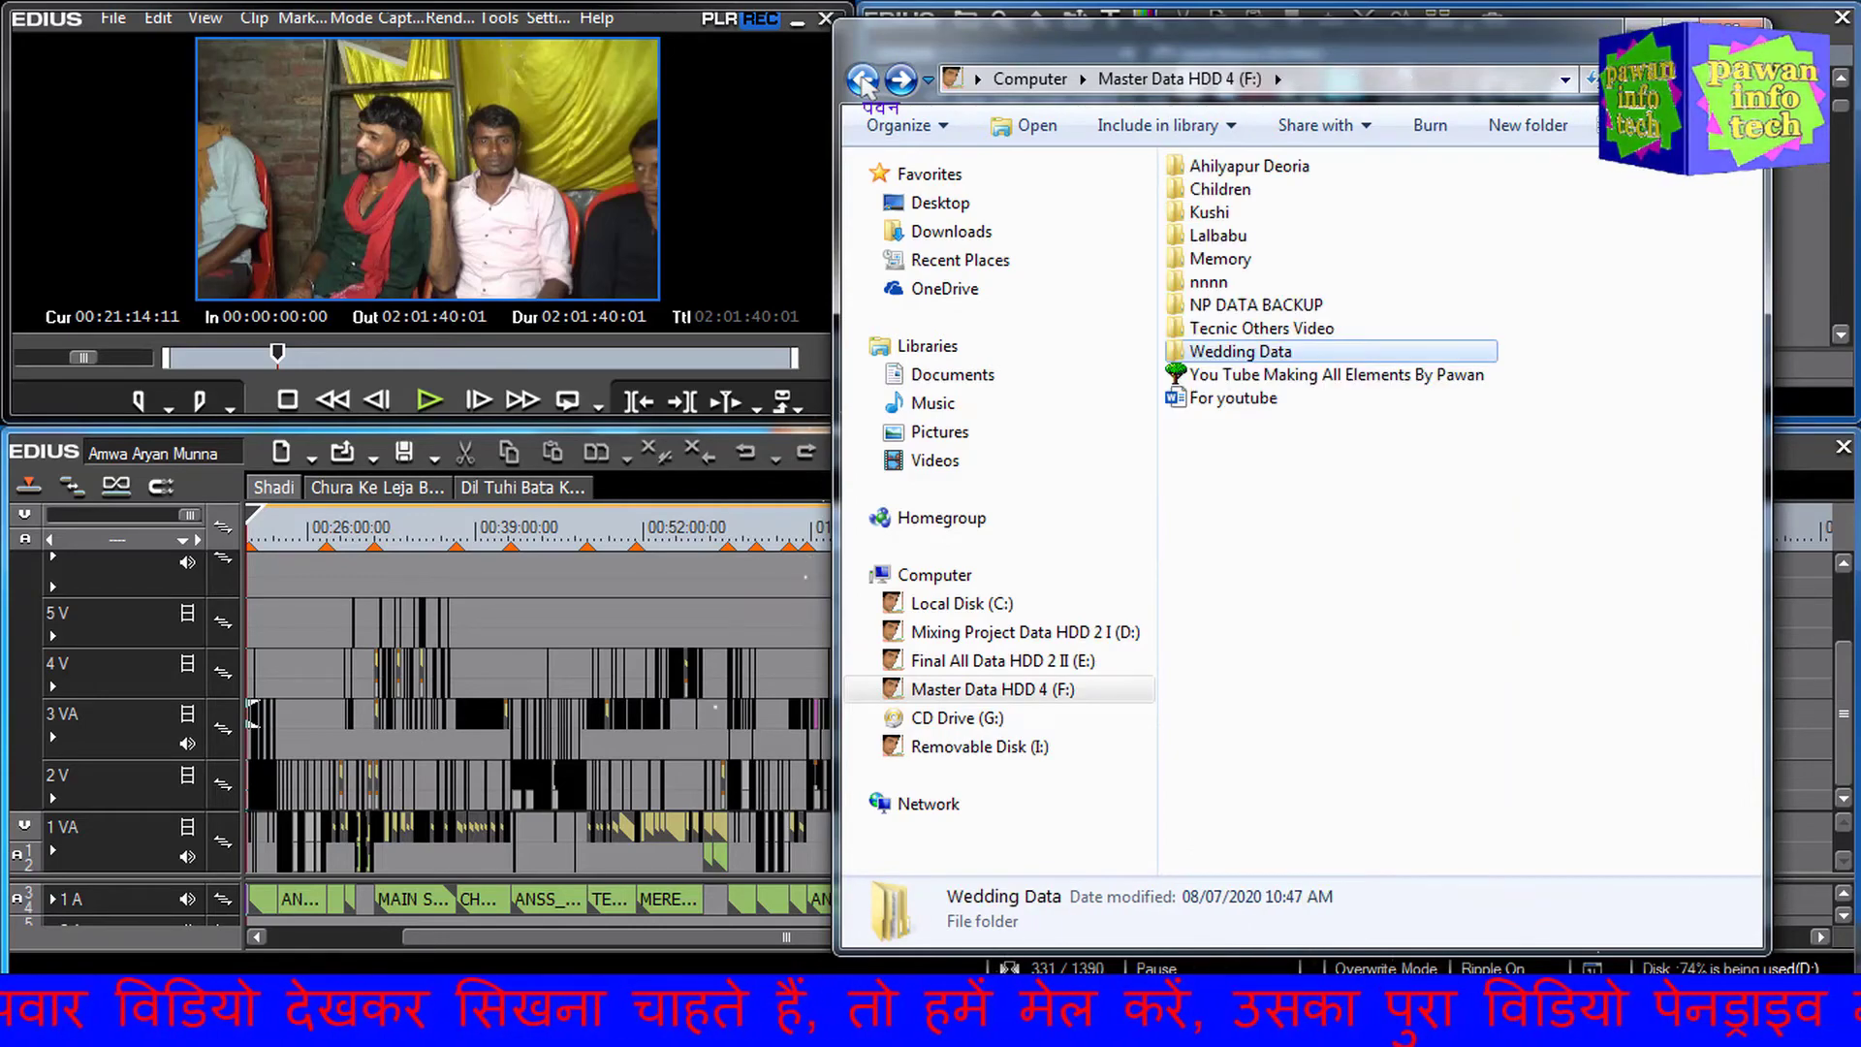
{"action": "left_click", "coordinate": [863, 80]}
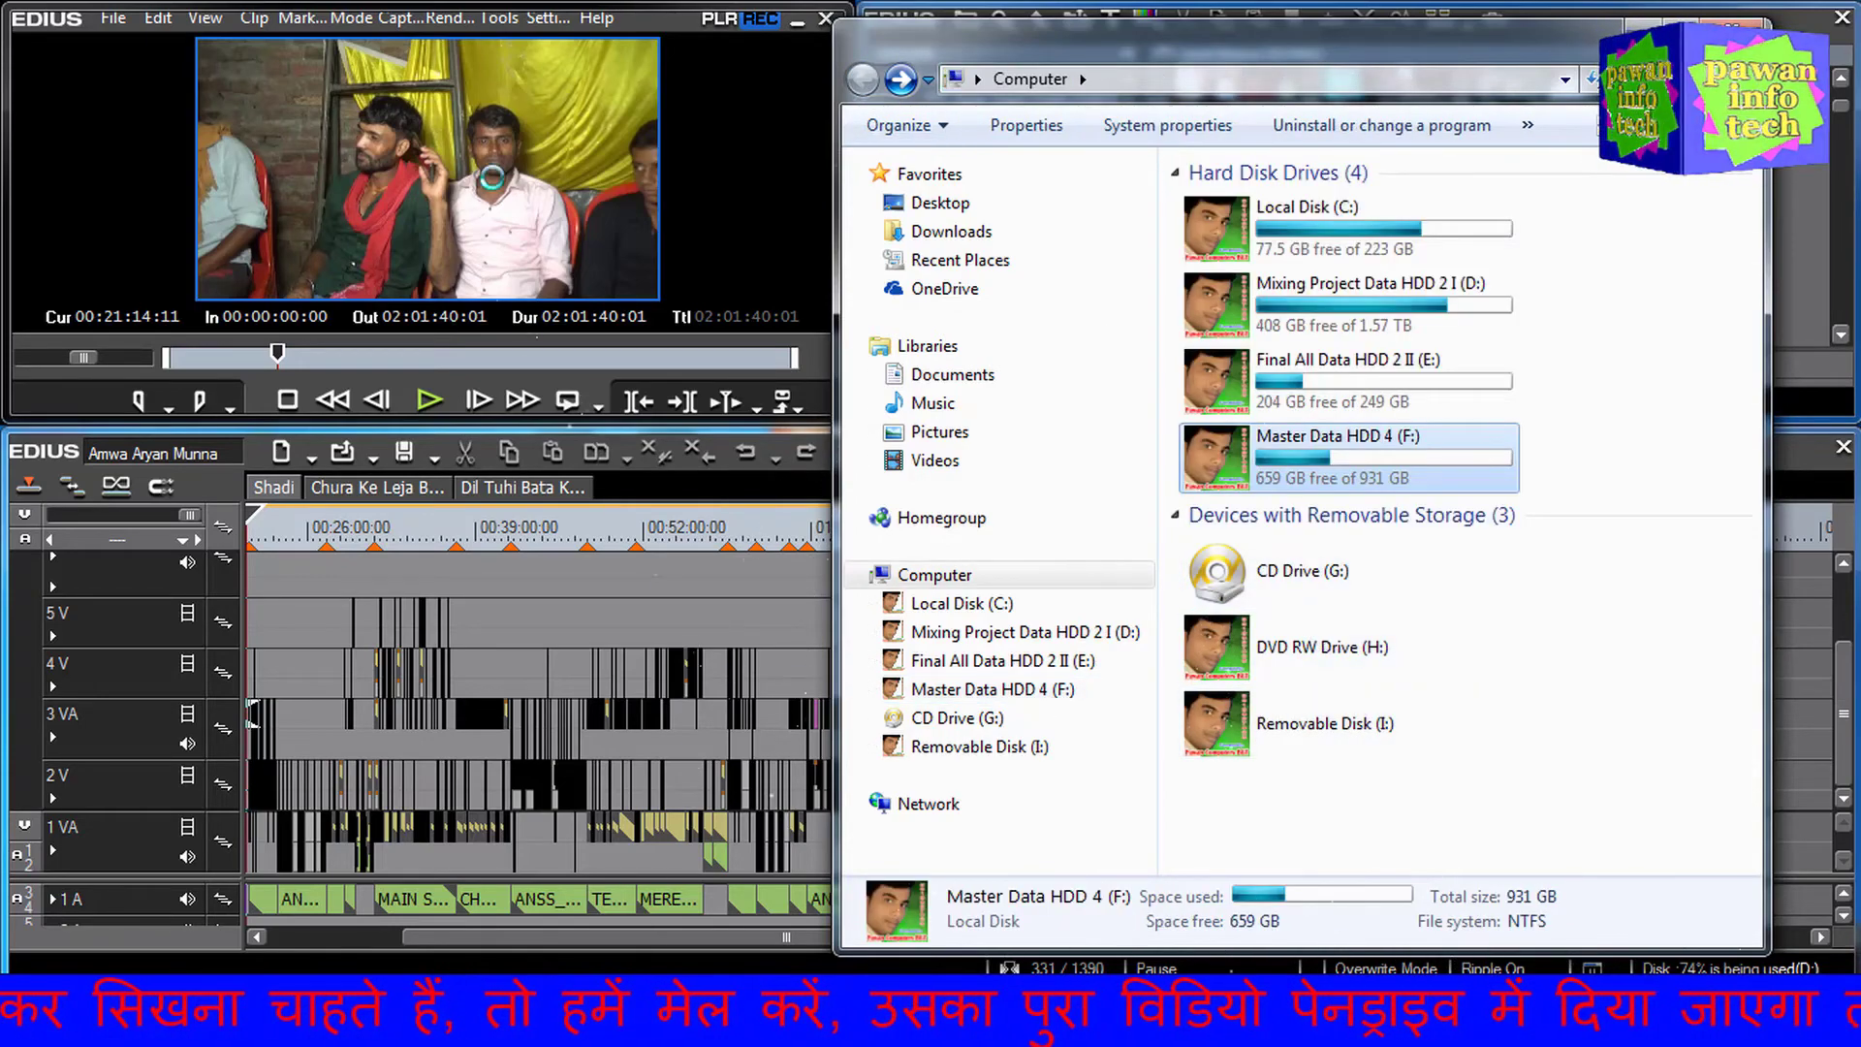
{"action": "double_click", "coordinate": [1444, 388]}
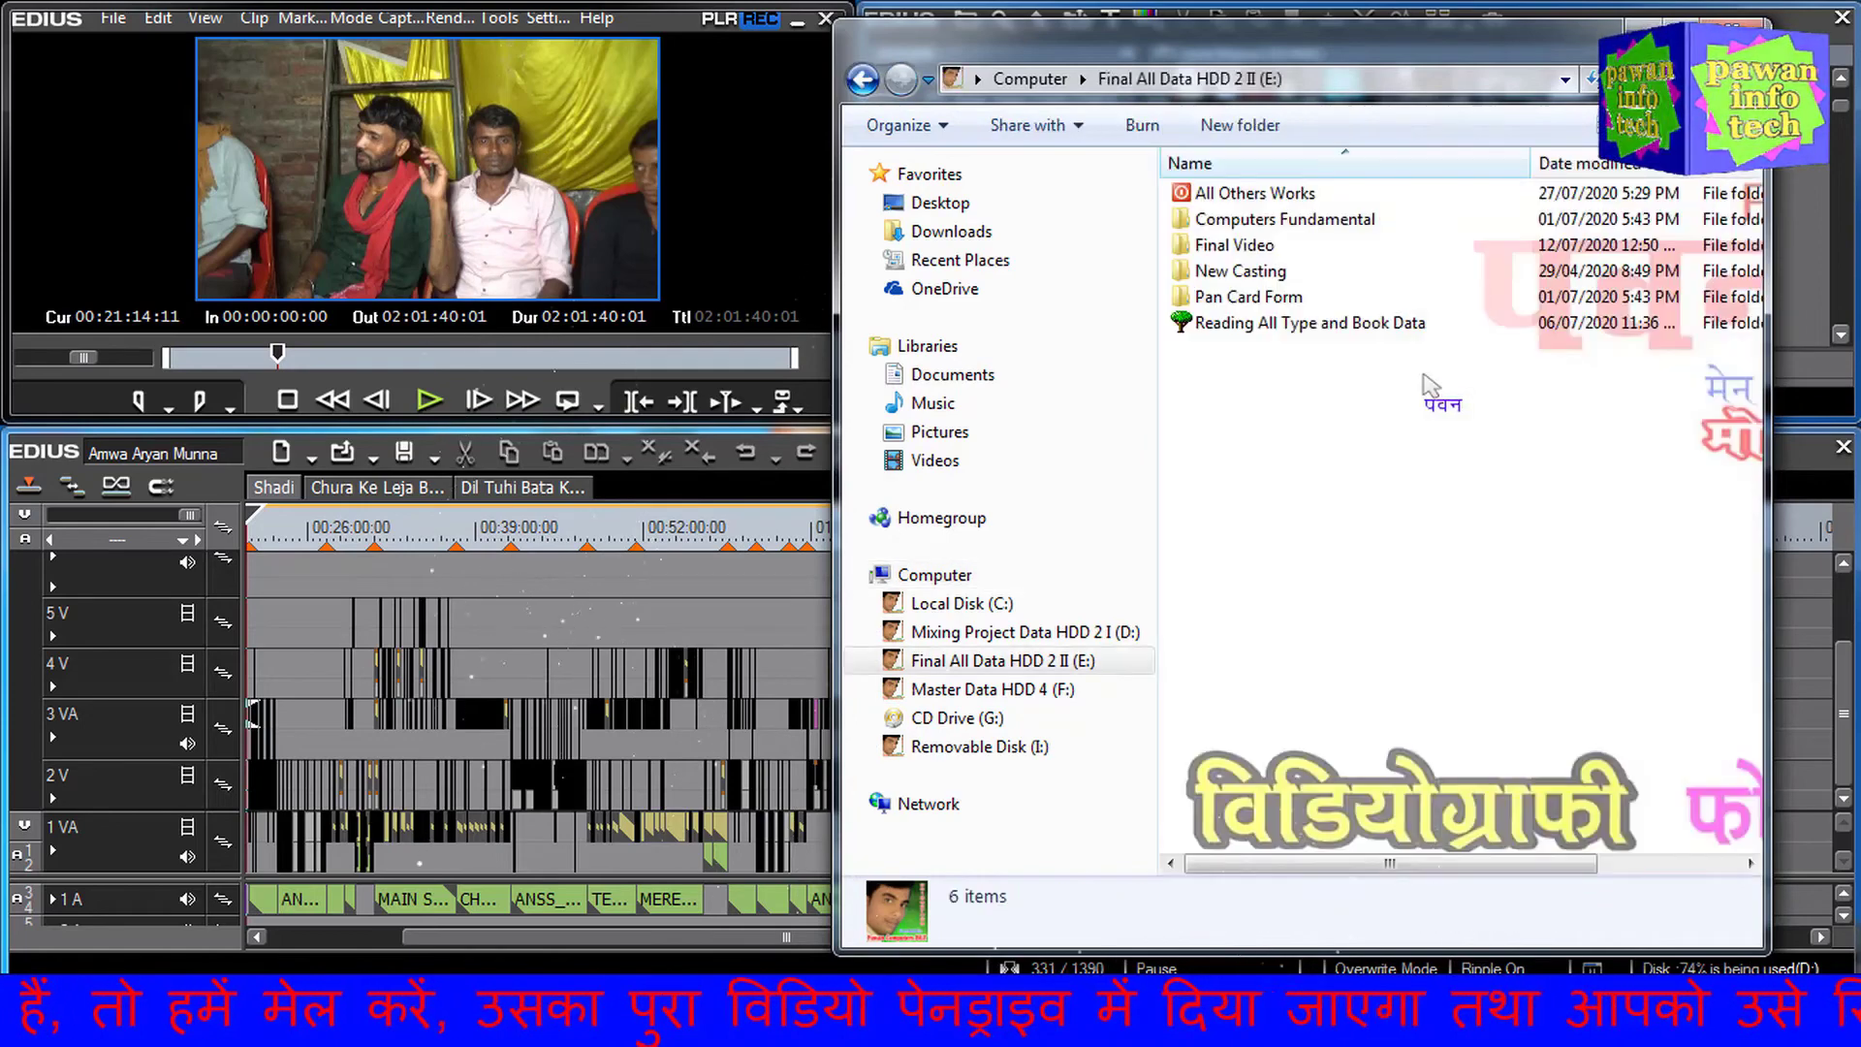
{"action": "double_click", "coordinate": [1236, 246]}
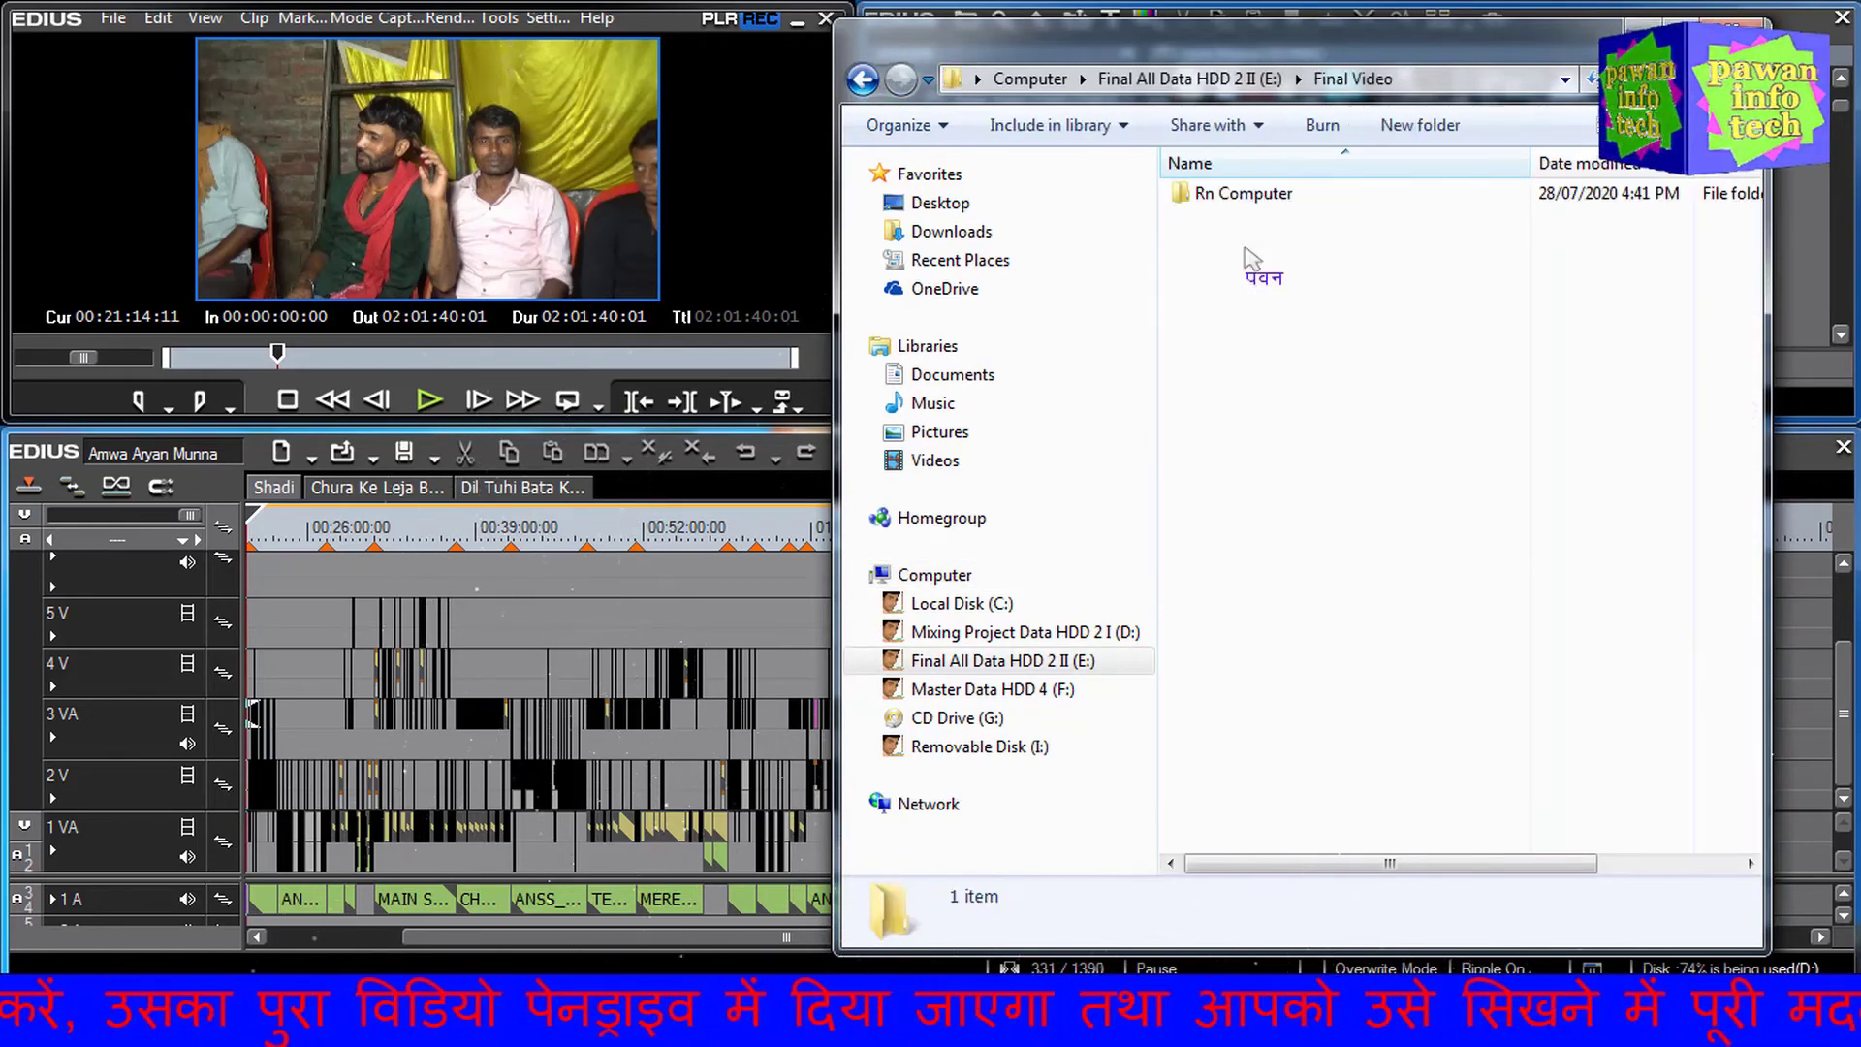
{"action": "double_click", "coordinate": [1255, 194]}
{"action": "double_click", "coordinate": [1255, 194]}
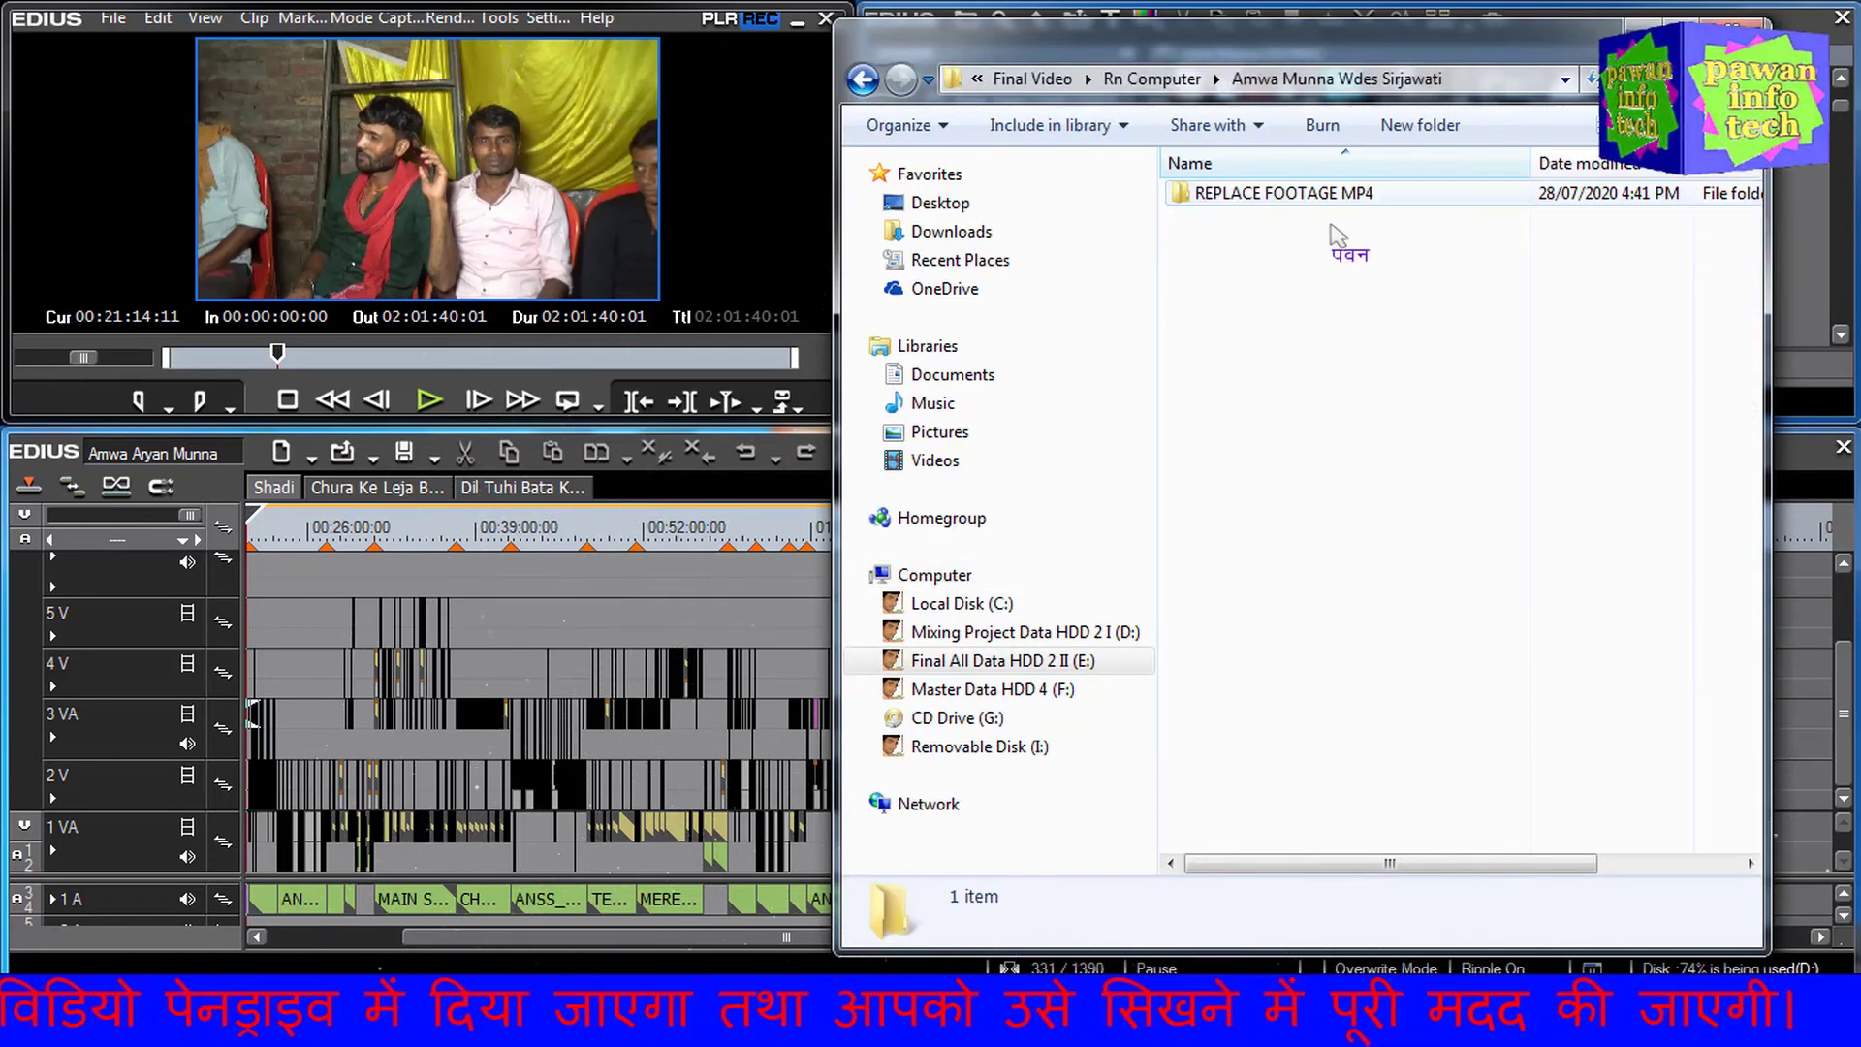
{"action": "double_click", "coordinate": [1289, 194]}
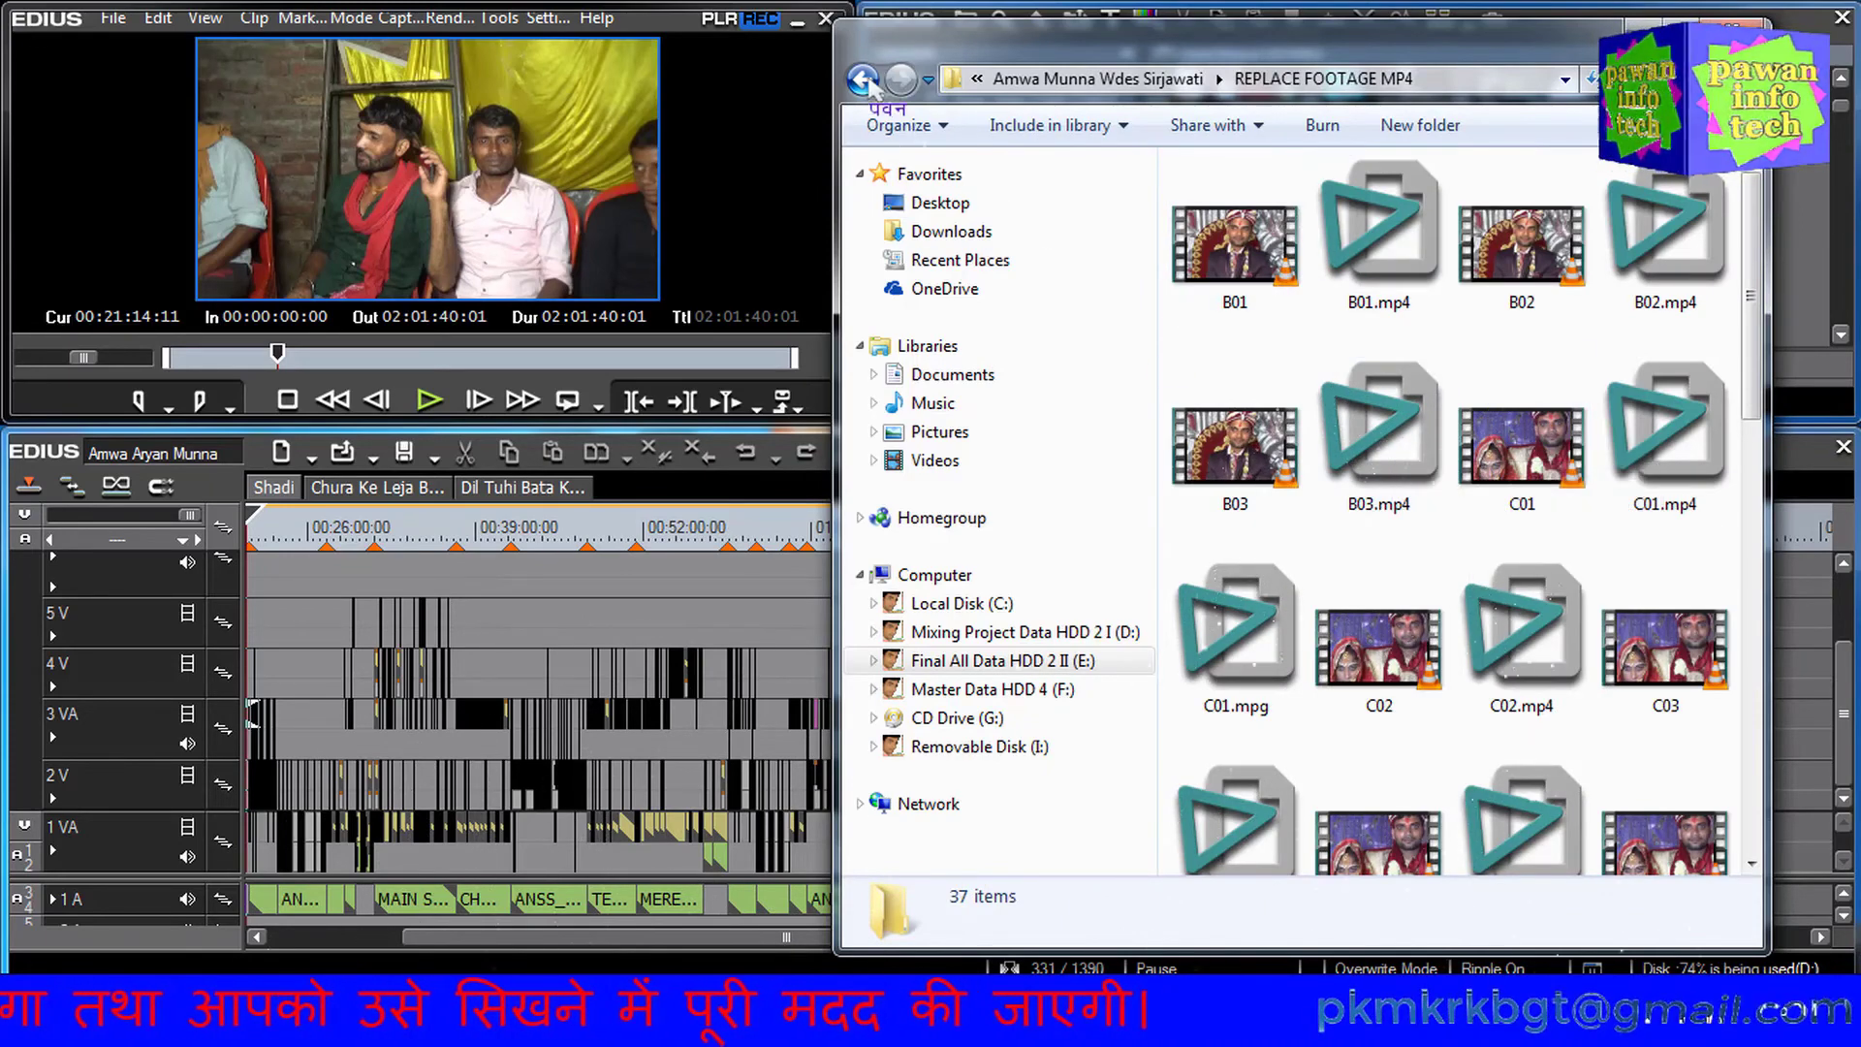
{"action": "key", "text": "alt+Left"}
{"action": "key", "text": "alt+Left"}
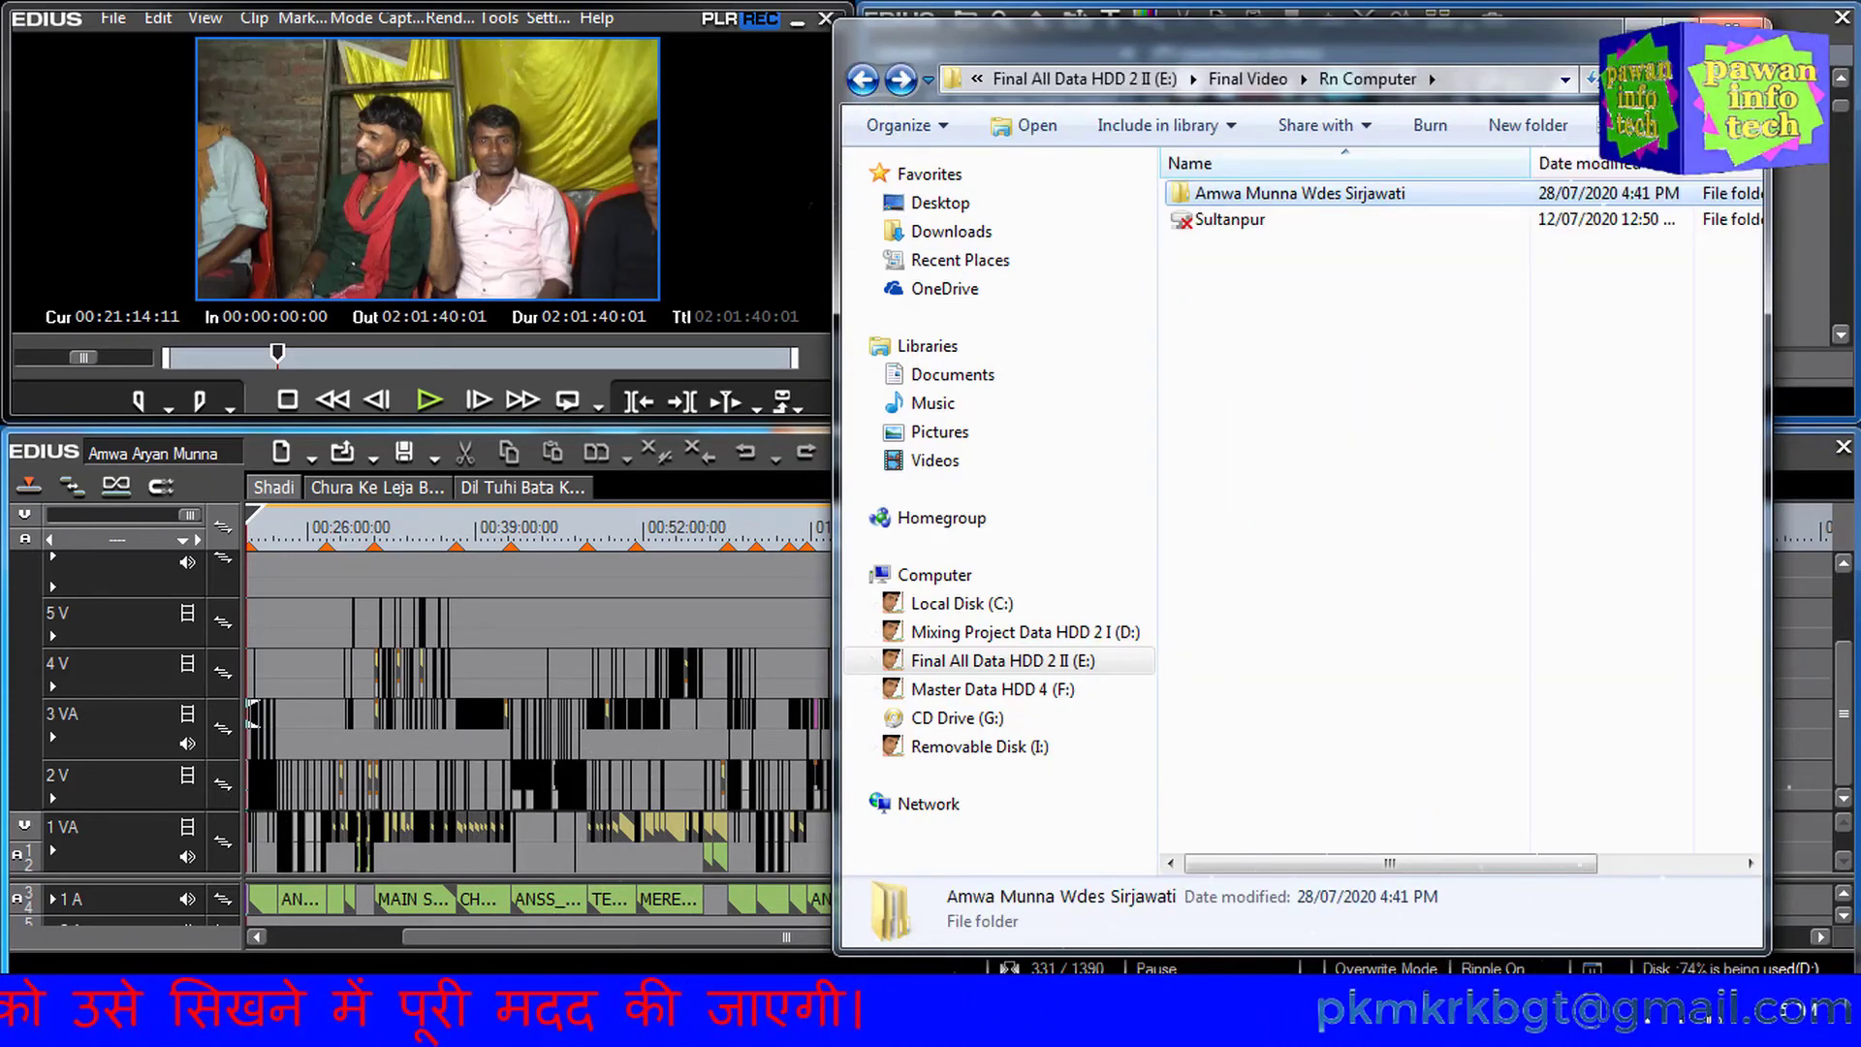
{"action": "left_click", "coordinate": [1731, 29]}
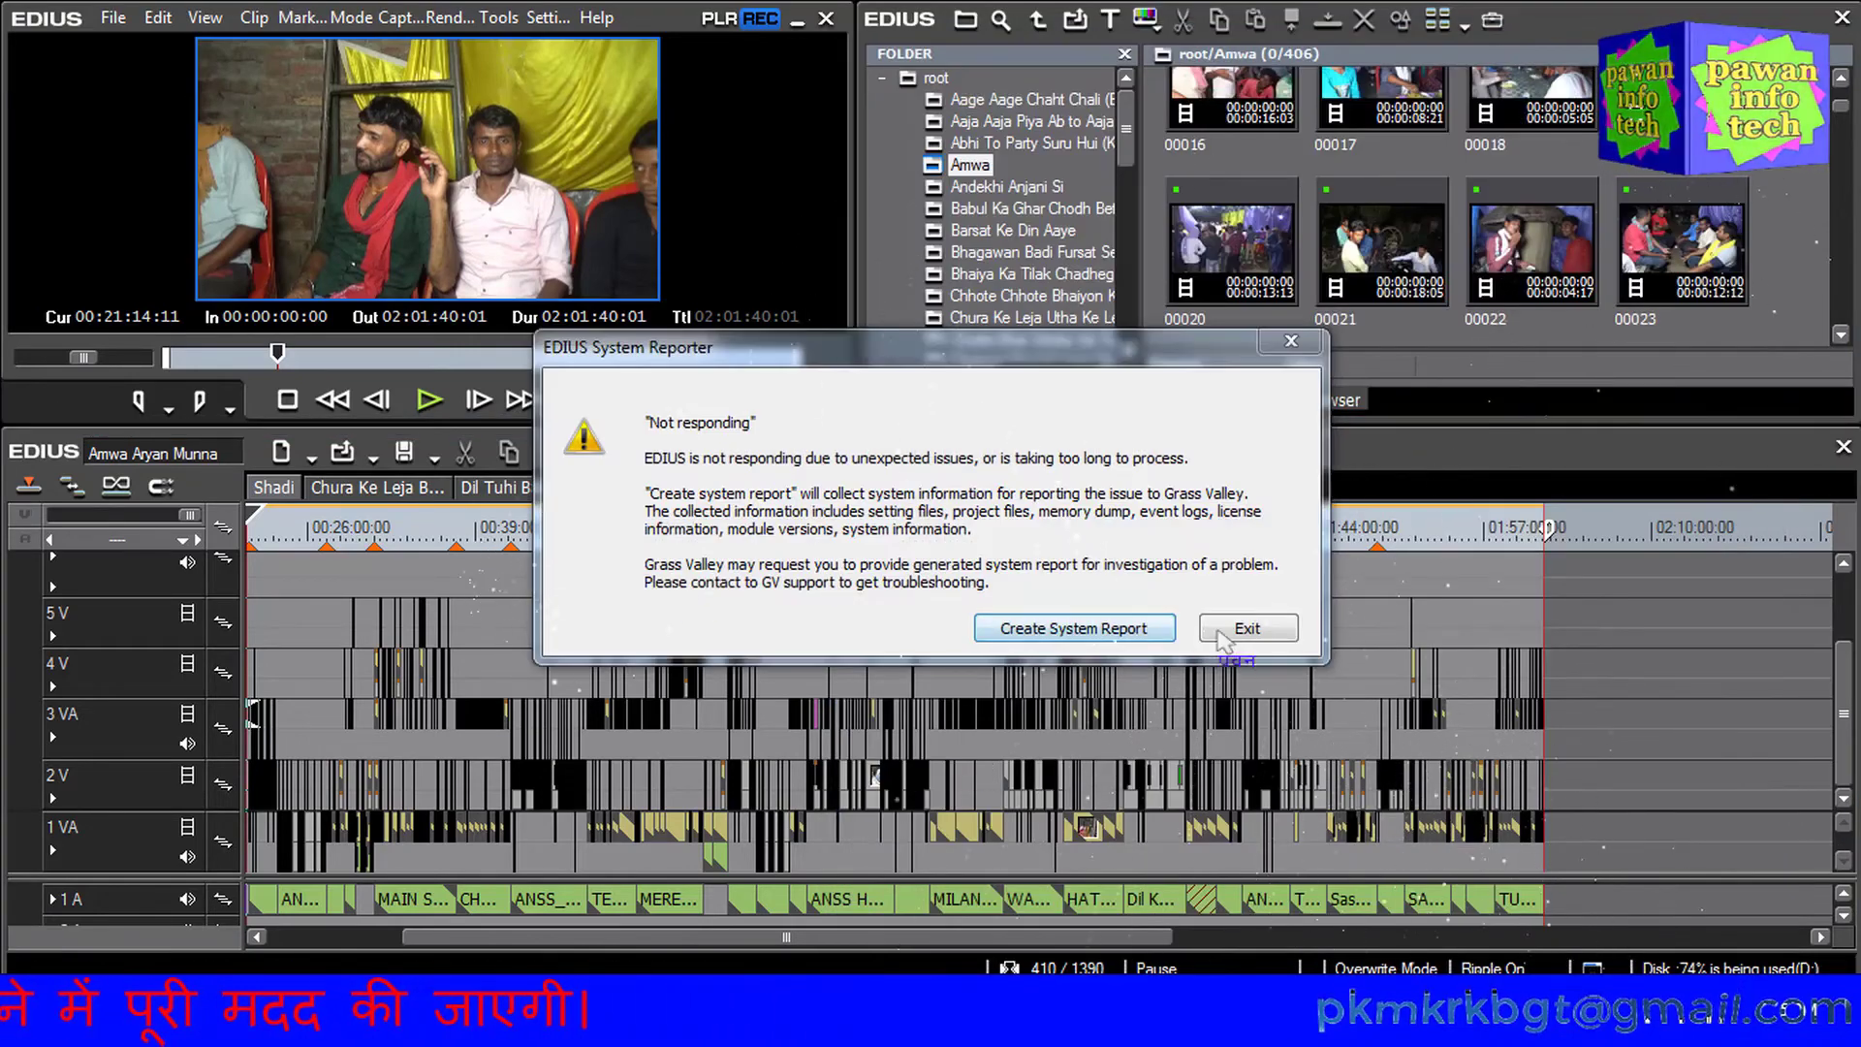
Dismiss the EDIUS System Reporter without creating a report and show the Chura Ke Leja sequence
{"action": "left_click", "coordinate": [1236, 628]}
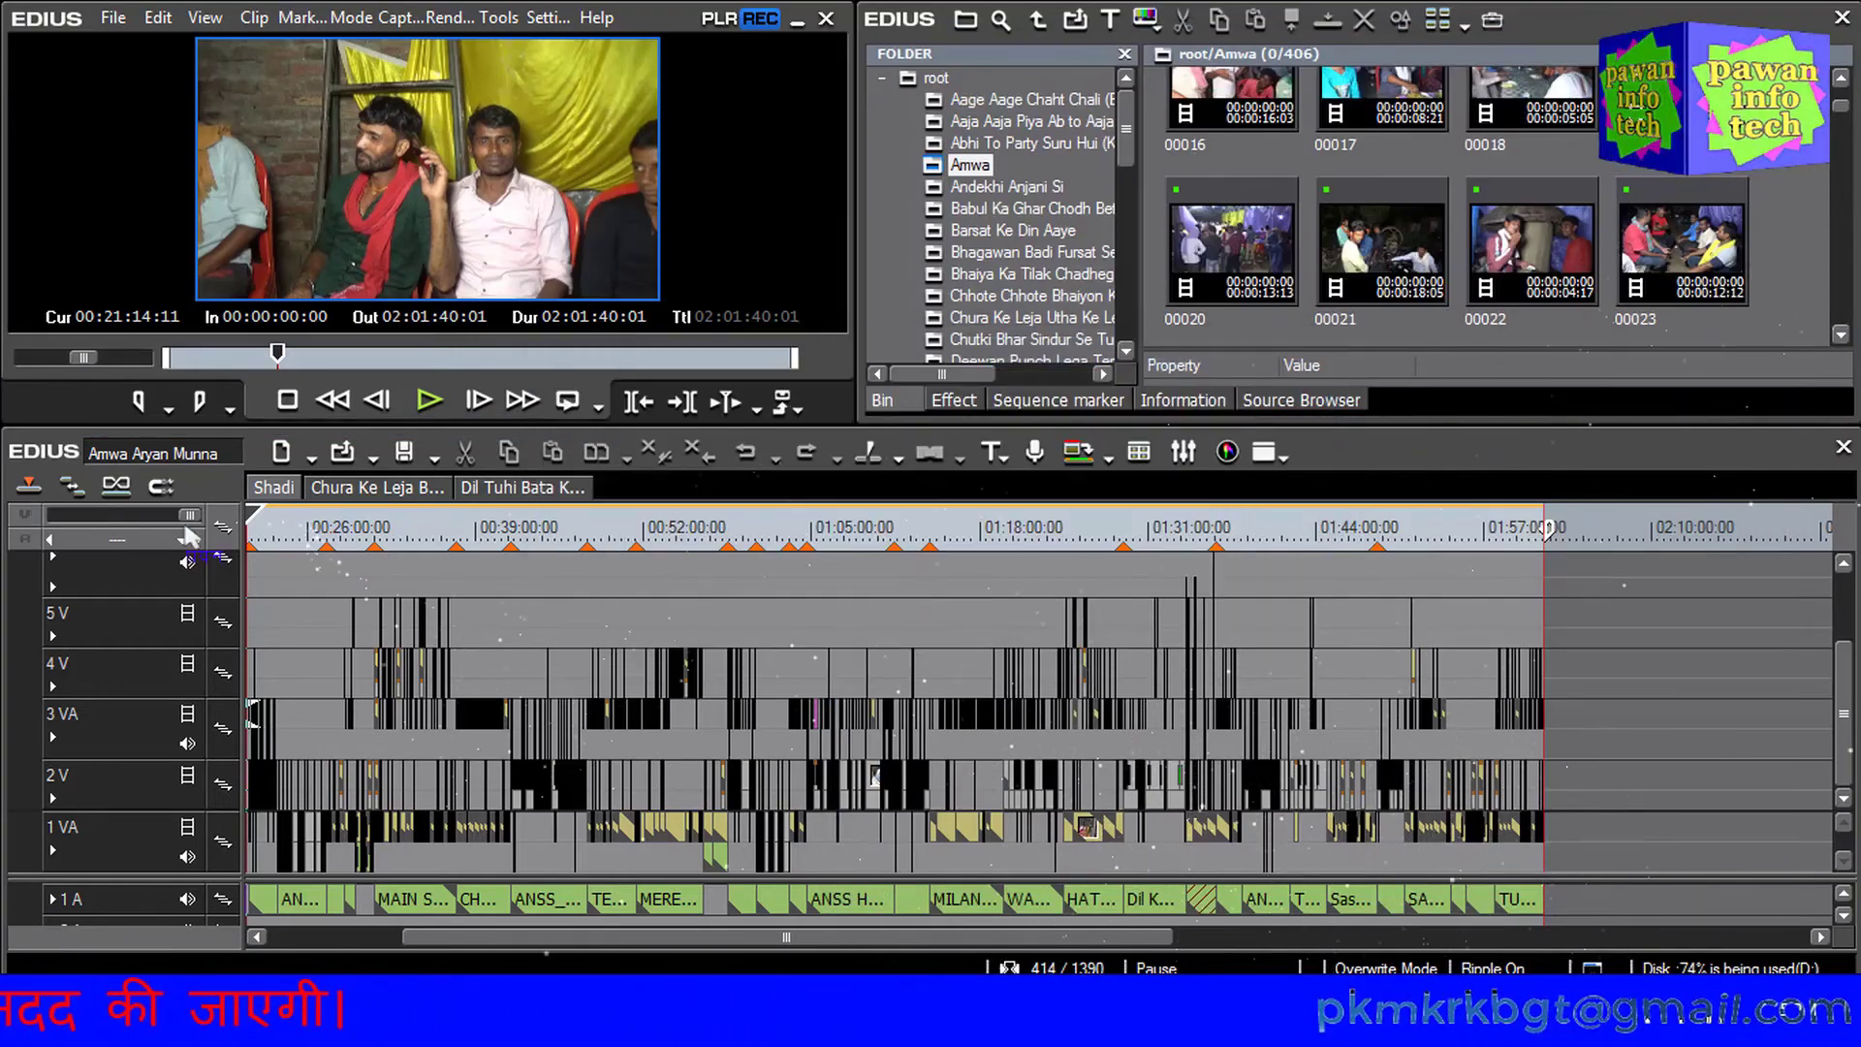
{"action": "left_click", "coordinate": [360, 492]}
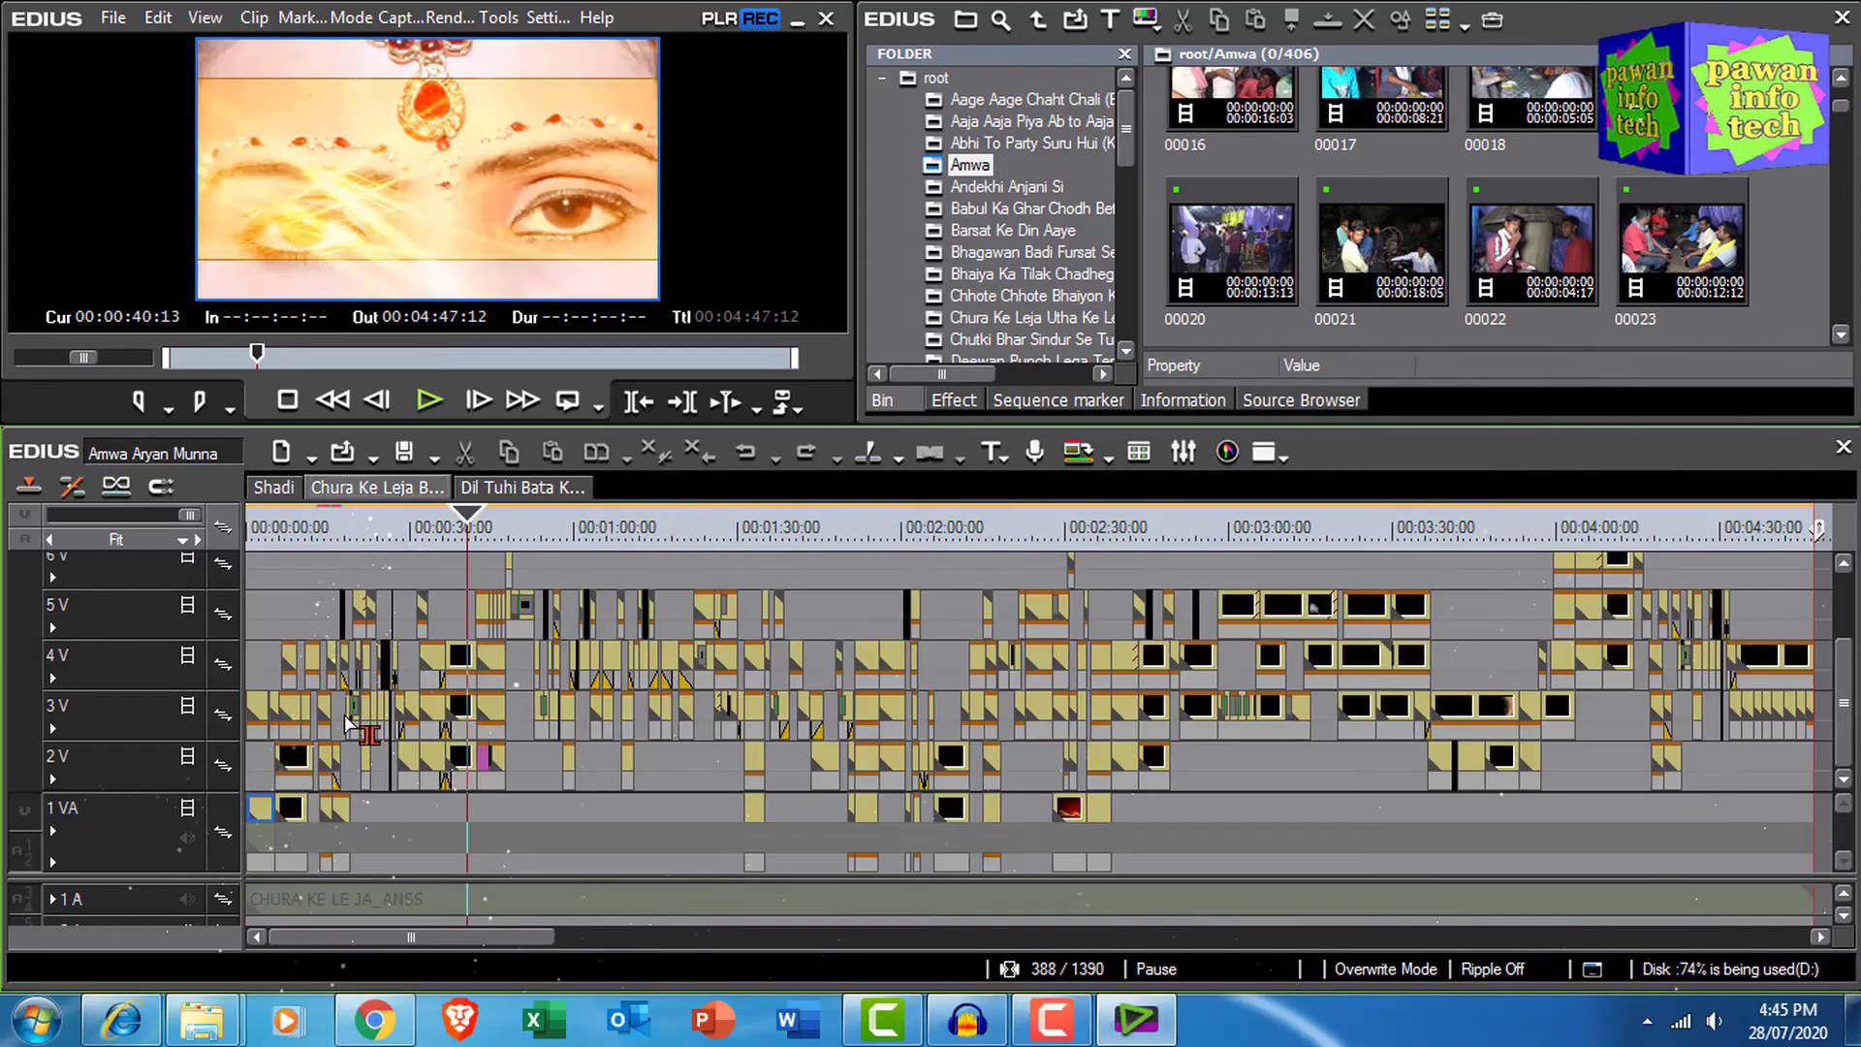
{"action": "left_click", "coordinate": [185, 898]}
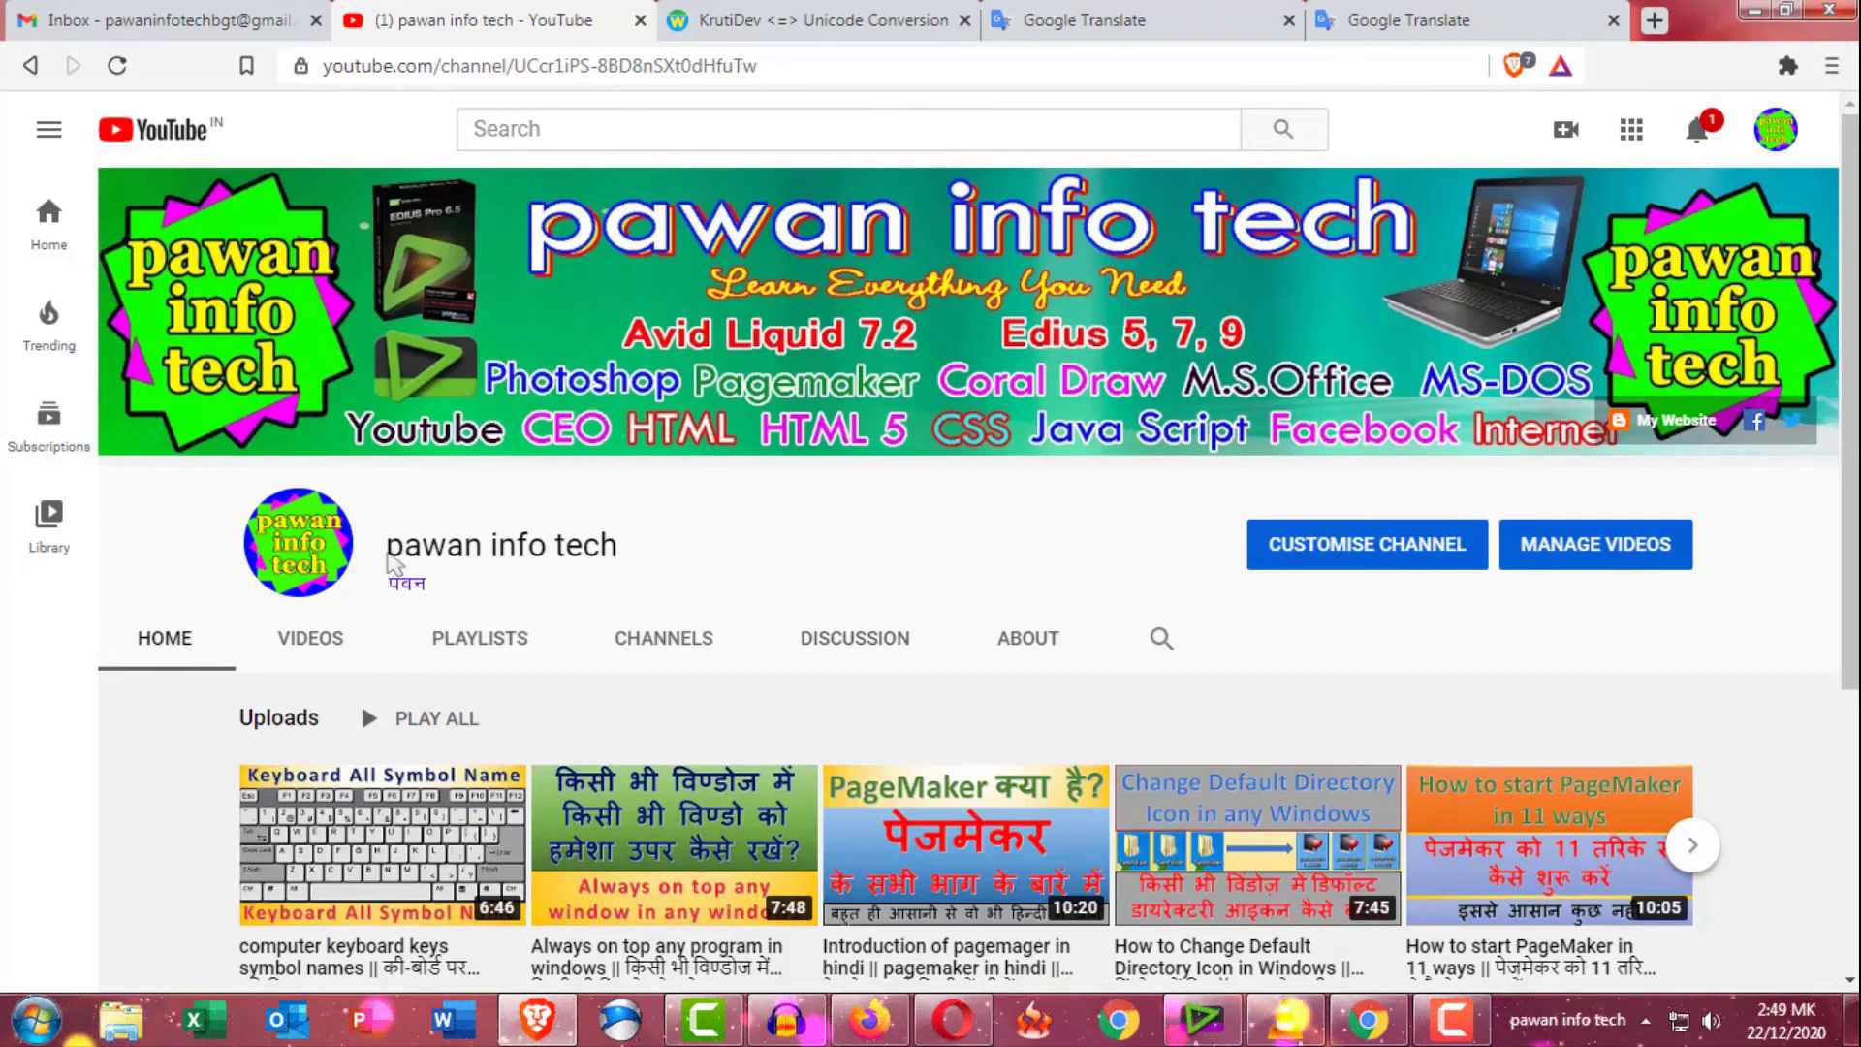
Highlight the pawan info tech channel name on its YouTube page and look over the uploads
{"action": "mouse_move", "coordinate": [385, 552]}
{"action": "left_mouse_down"}
{"action": "mouse_move", "coordinate": [570, 561]}
{"action": "mouse_move", "coordinate": [383, 551]}
{"action": "left_mouse_up"}
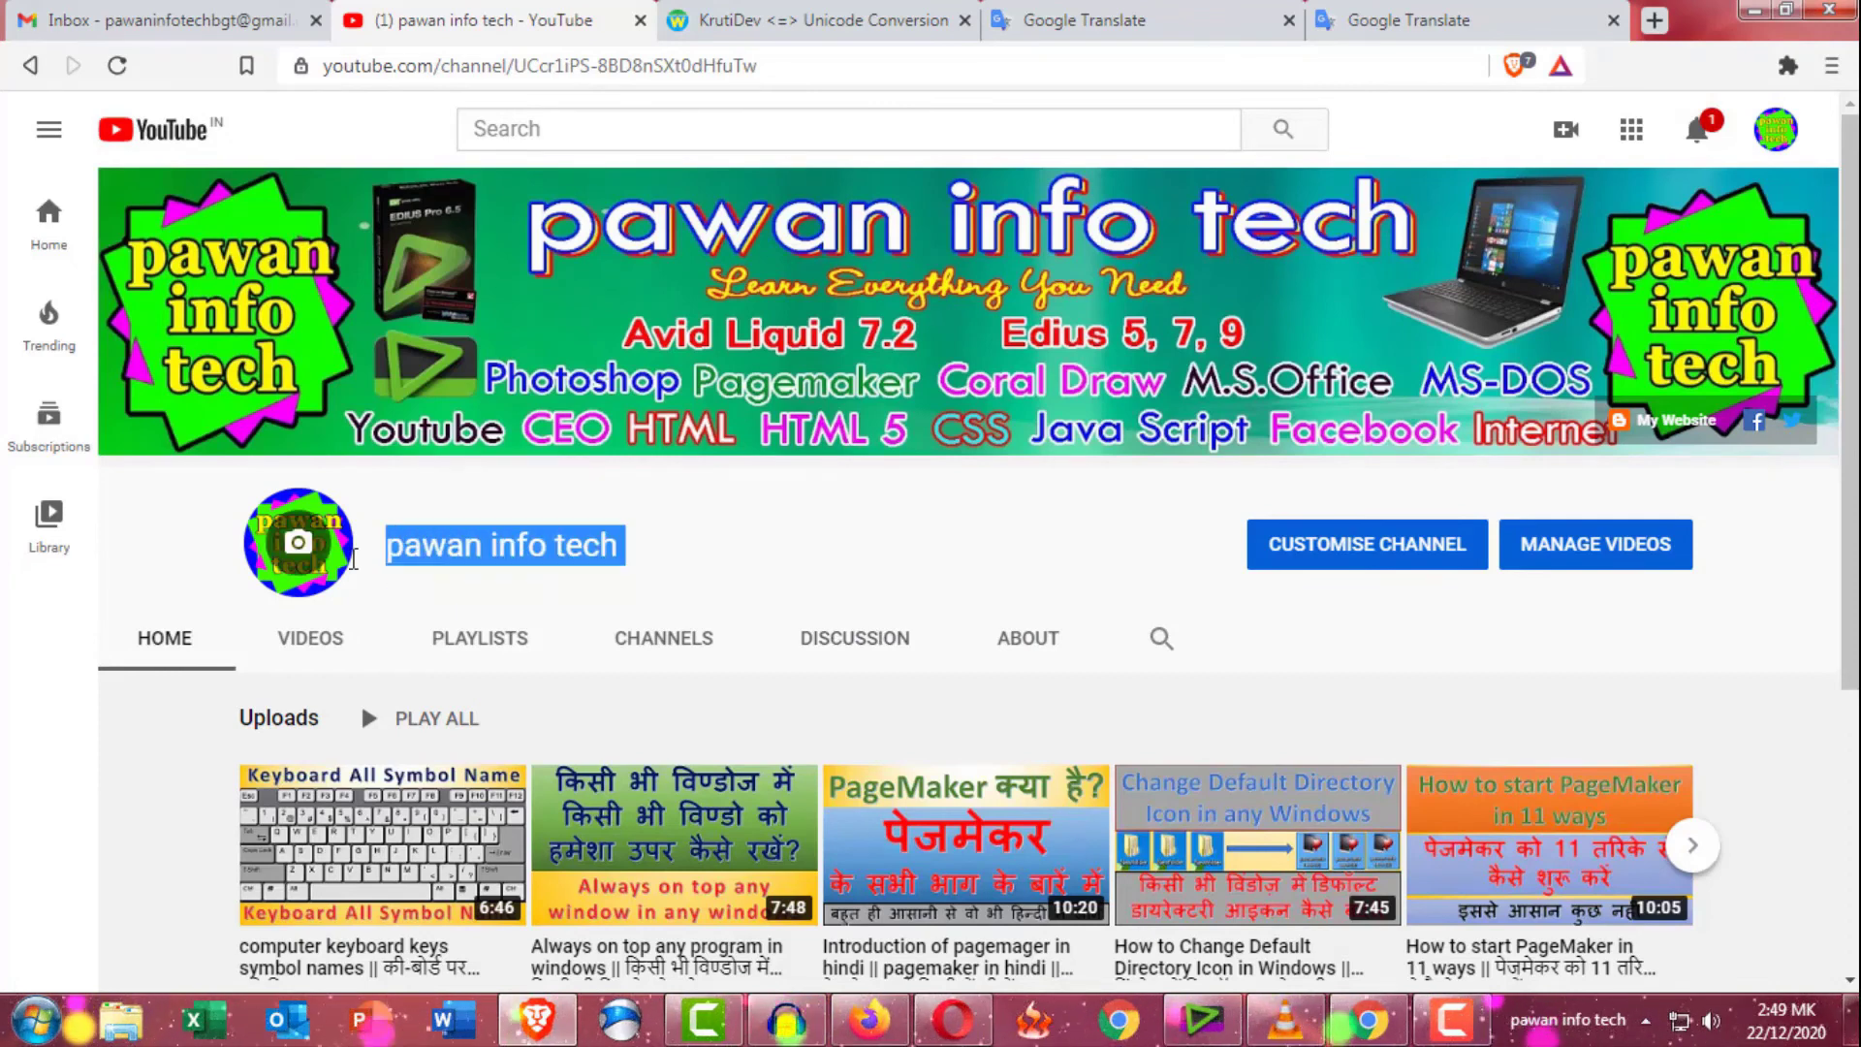
{"action": "scroll", "coordinate": [584, 684], "scroll_direction": "down", "scroll_amount": 1}
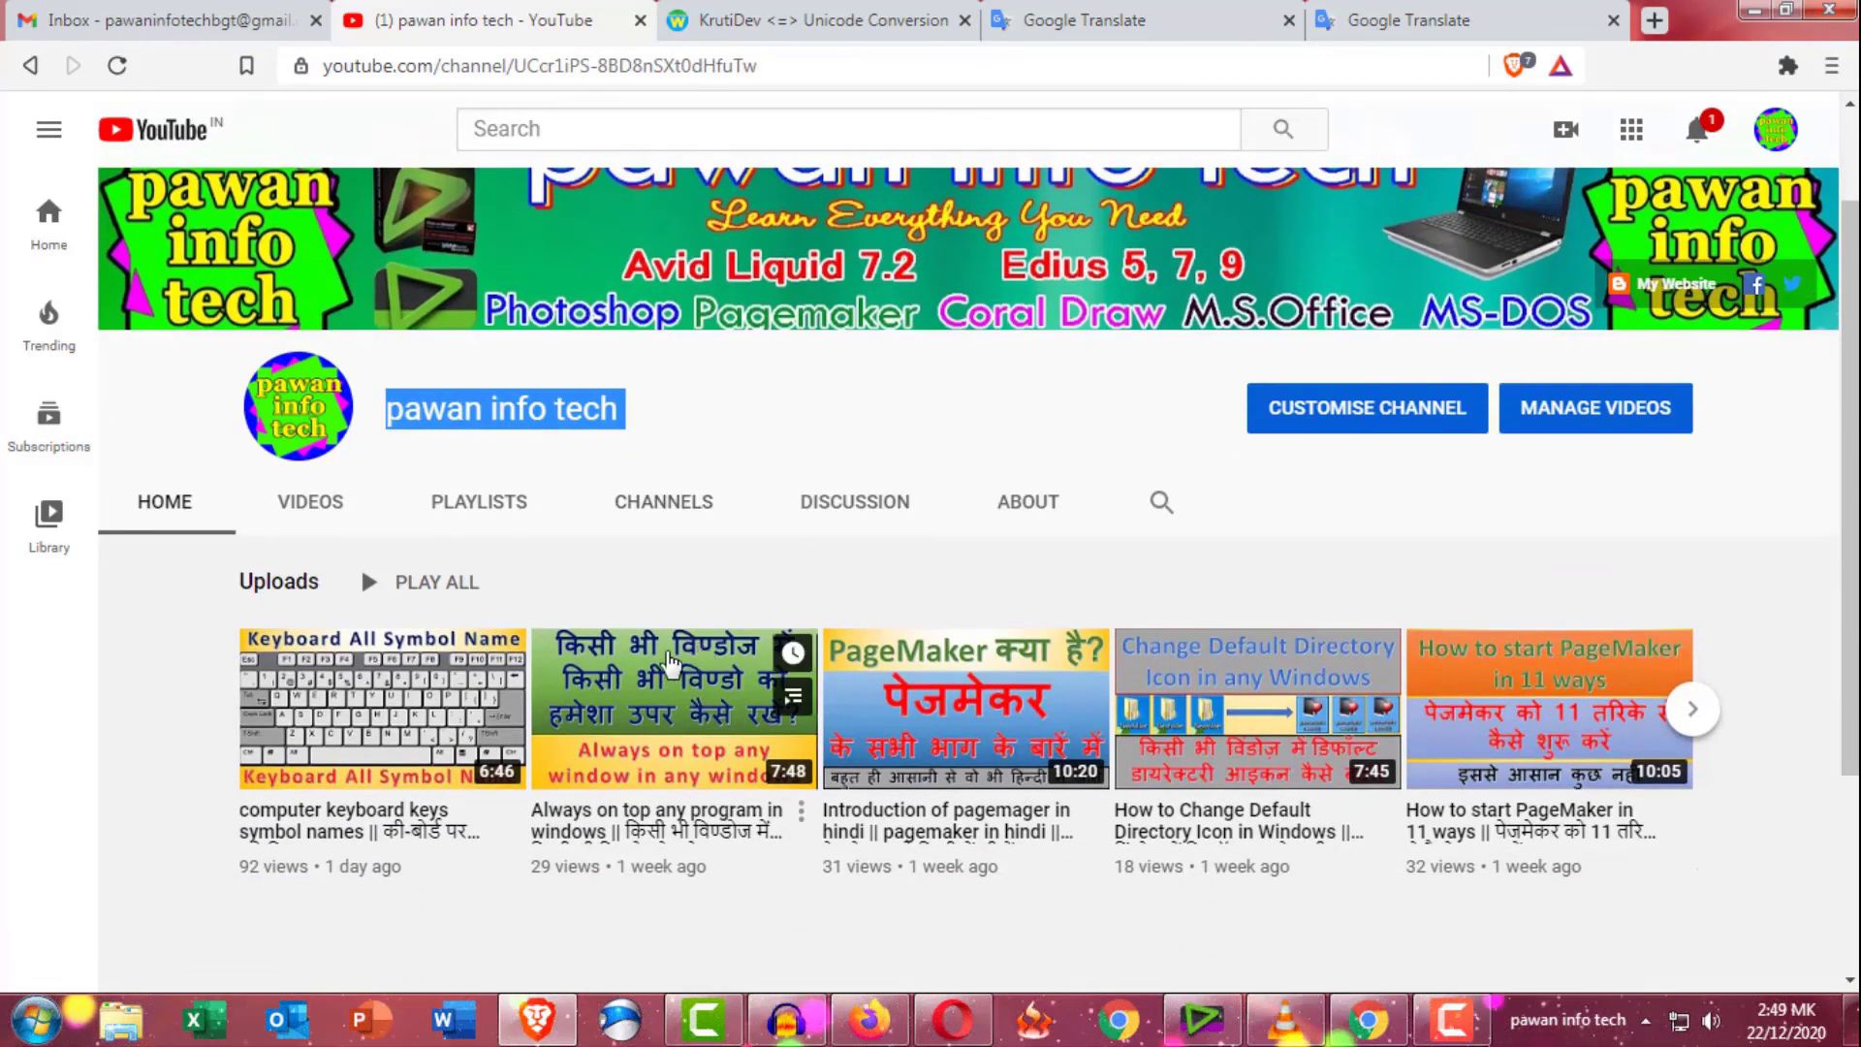
{"action": "scroll", "coordinate": [748, 620], "scroll_direction": "up", "scroll_amount": 1}
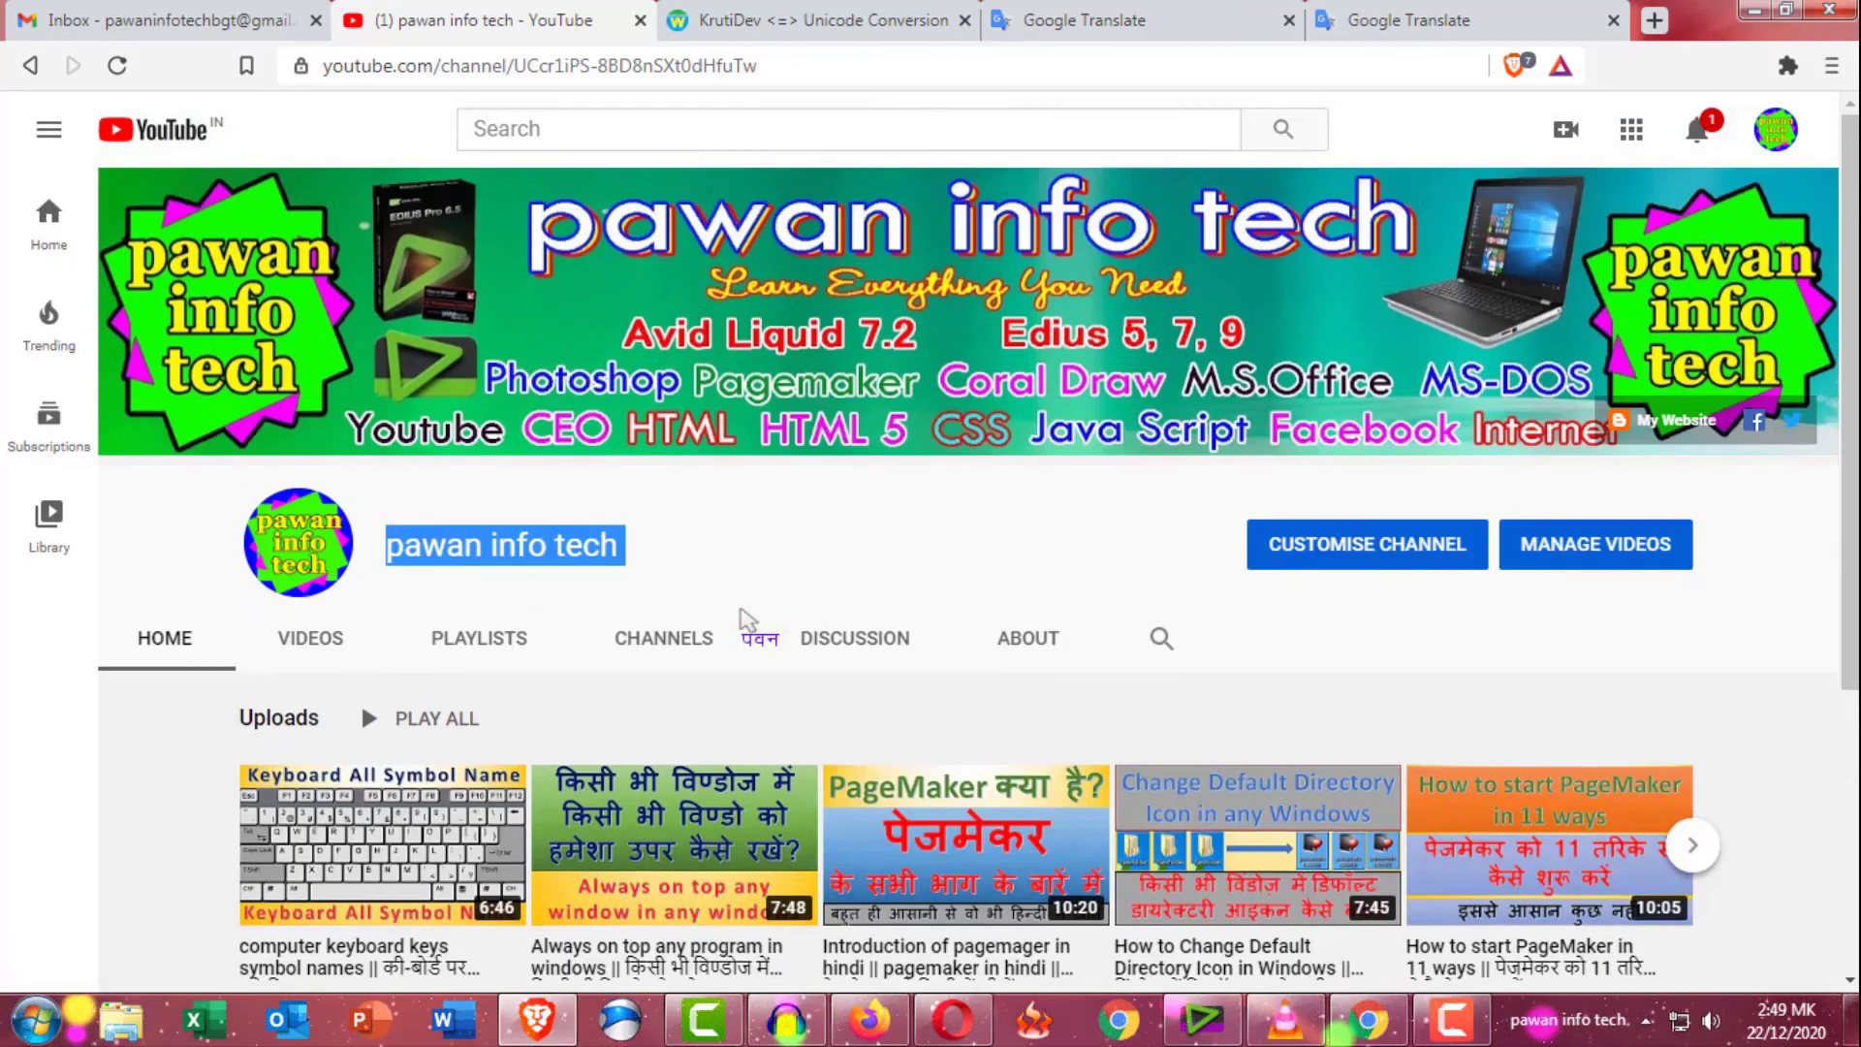